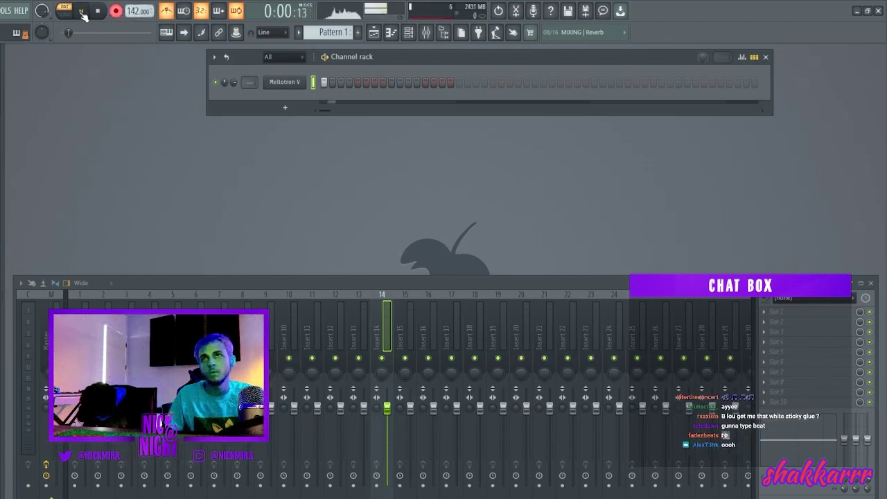
Record the Mellotron melody into Pattern 1 with loop recording off and open it in the piano roll
left_click(239, 11)
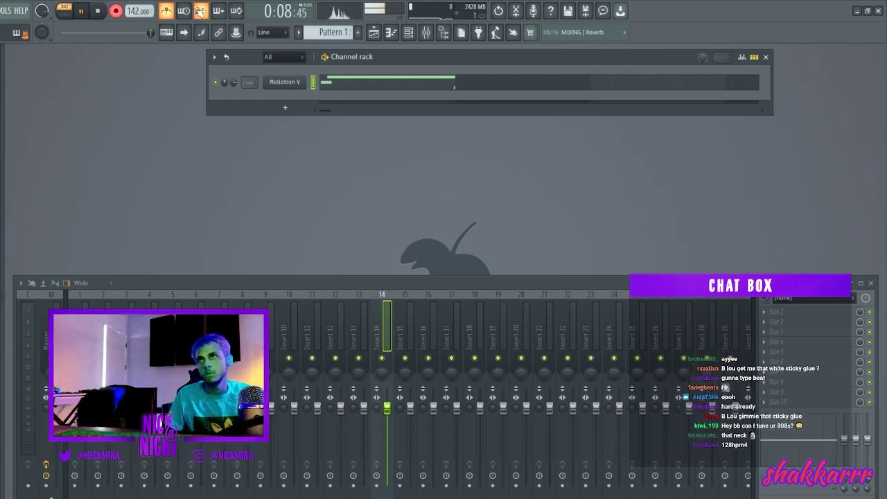
left_click(346, 82)
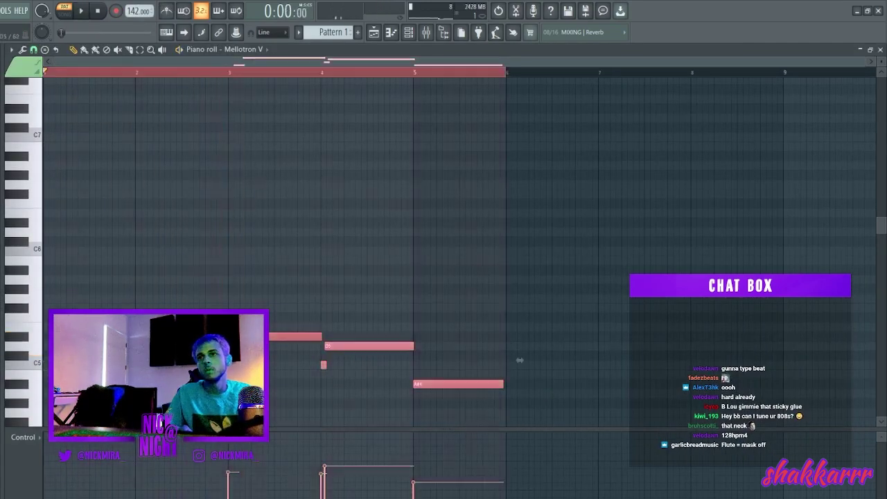
key("space")
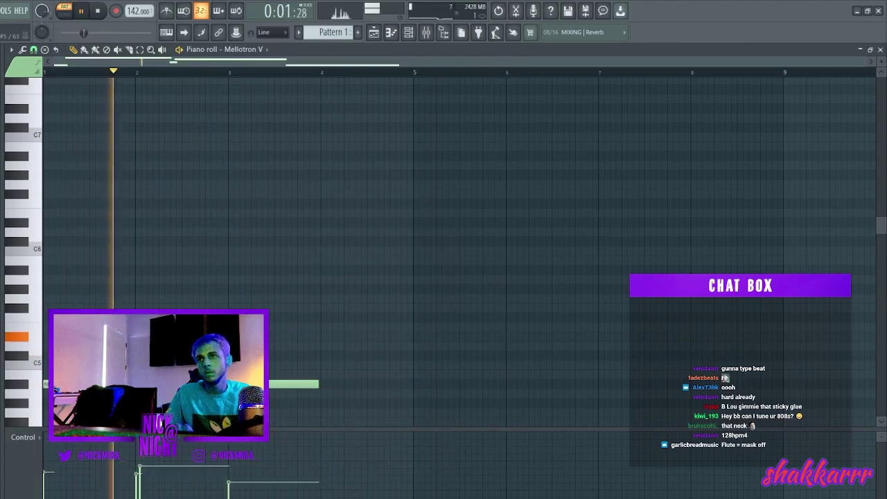
Undo the two-bar shift and move all the melody notes one bar earlier instead
key("ctrl+alt+z")
key("ctrl+alt+z")
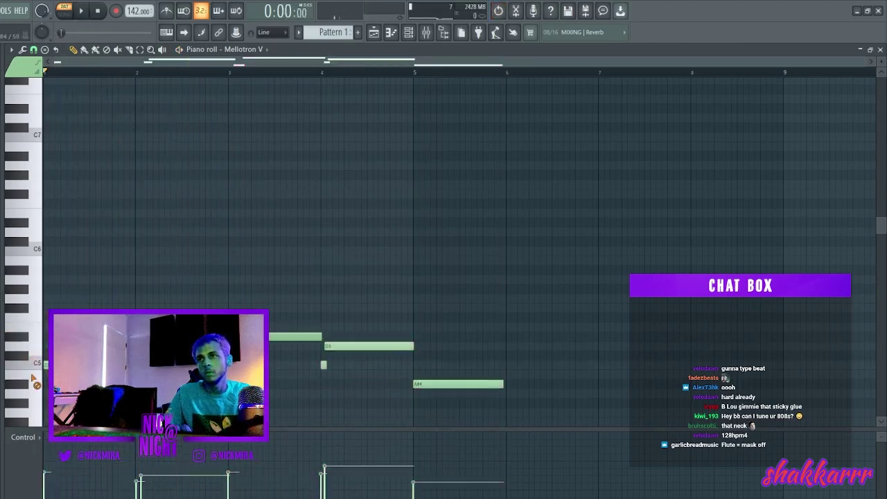
key("ctrl+a")
left_click_drag(500, 383, 409, 384)
key("space")
key("ctrl+d")
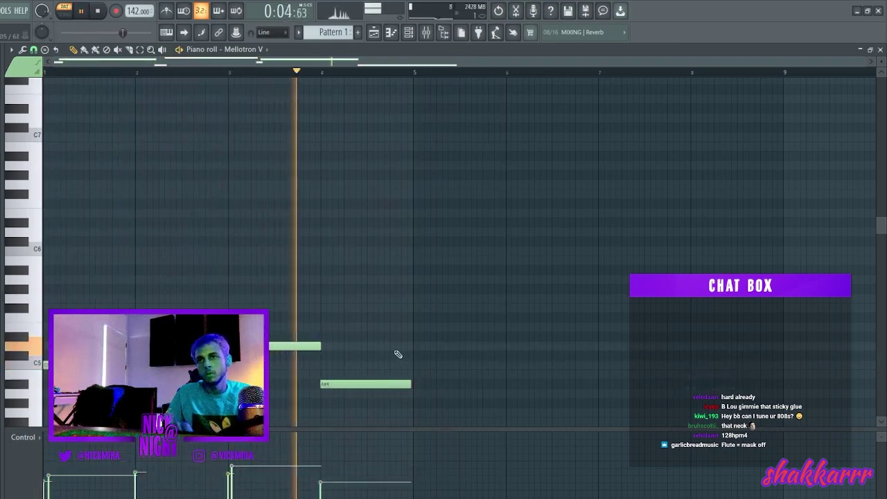
Move the A#4 and D#5 notes around bar 2 slightly earlier and apply Quick legato to the melody
scroll(234, 74, "up", 3)
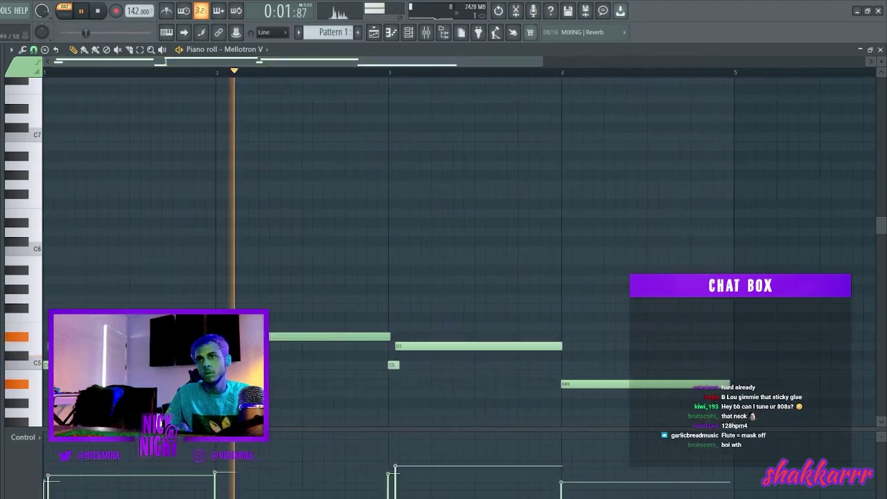
left_click_drag(343, 337, 329, 338)
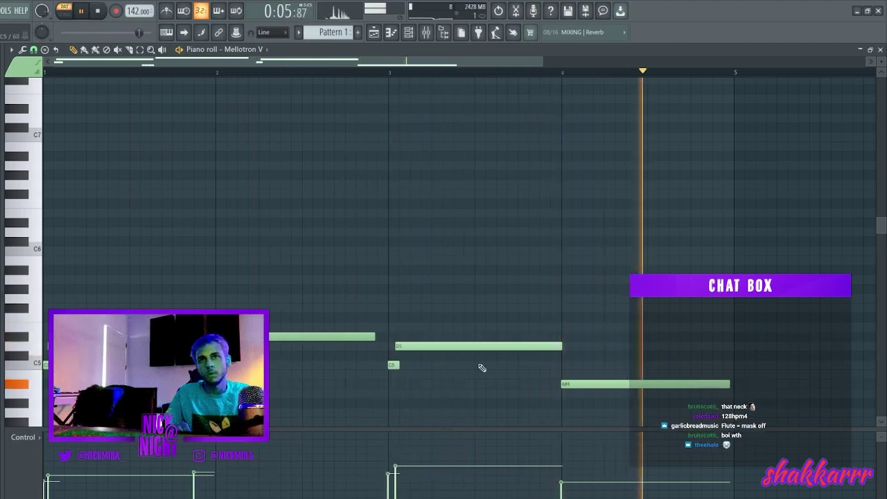
key("ctrl+l")
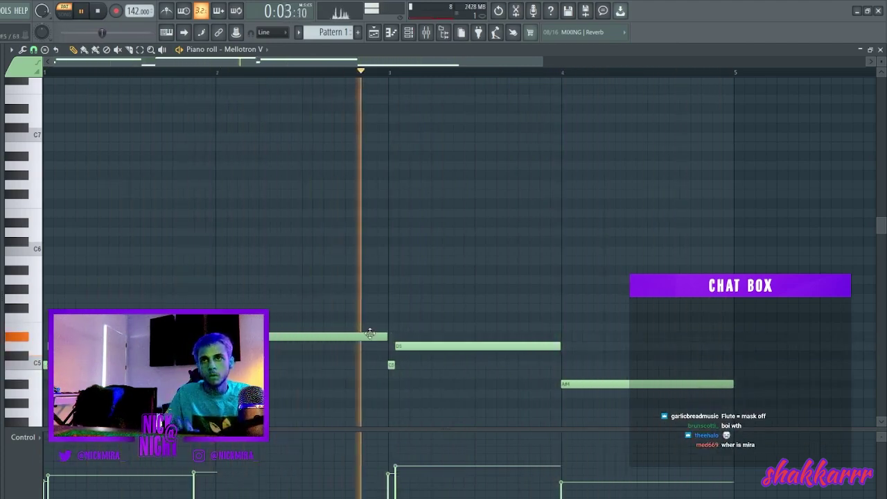
scroll(29, 353, "down", 3)
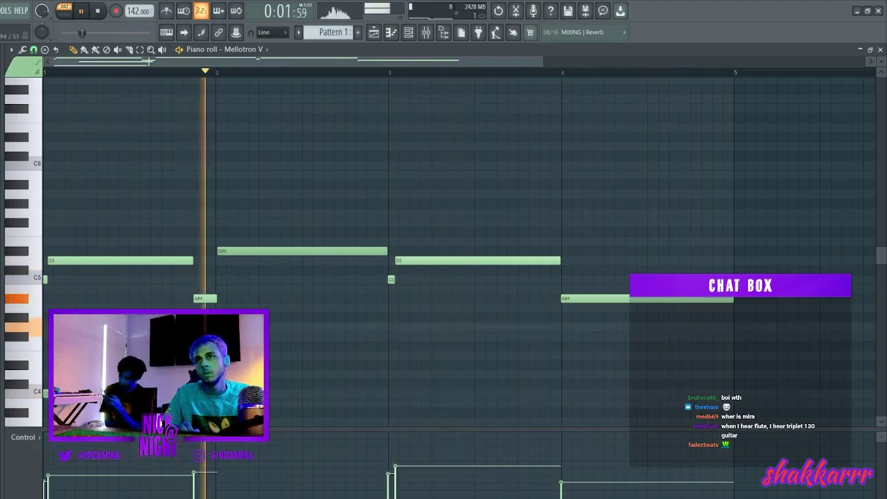
Add a G4 harmony note in bar 1 and a D#4 note at the start of bar 2 beneath the melody
left_click(221, 364)
key("ctrl+Up")
key("space")
key("space")
key("ctrl+Down")
key("ctrl+Down")
key("space")
key("space")
scroll(250, 249, "down", 3)
key("ctrl+Up")
left_click_drag(293, 205, 177, 272)
key("space")
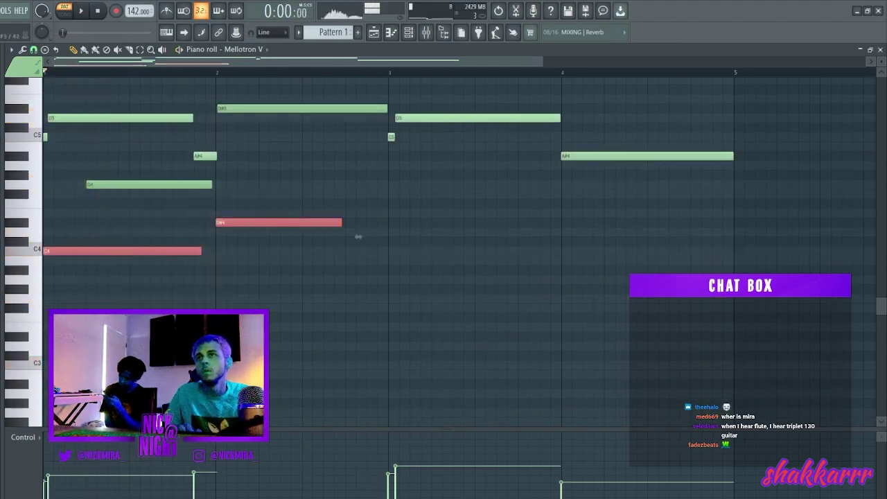
Lower the C4 and D#4 bass notes by four semitones and delete the one in bar 2
key("Down")
key("Down")
key("space")
key("Down")
key("Down")
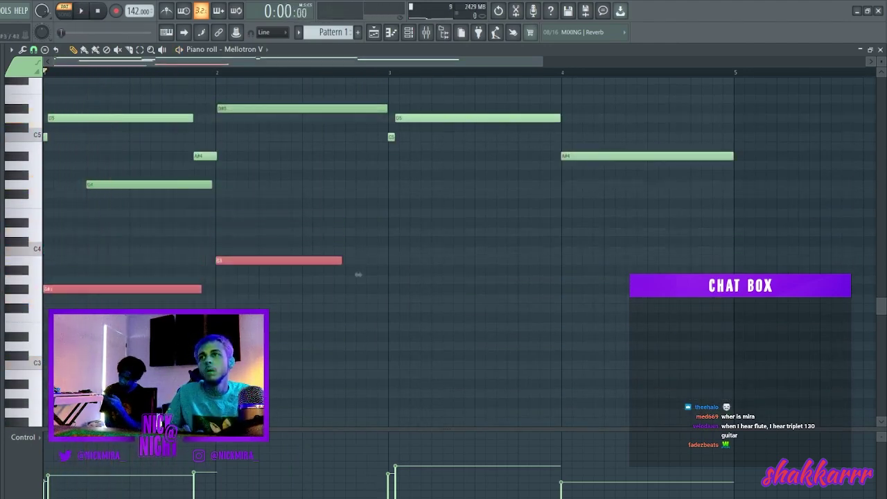
right_click(233, 262)
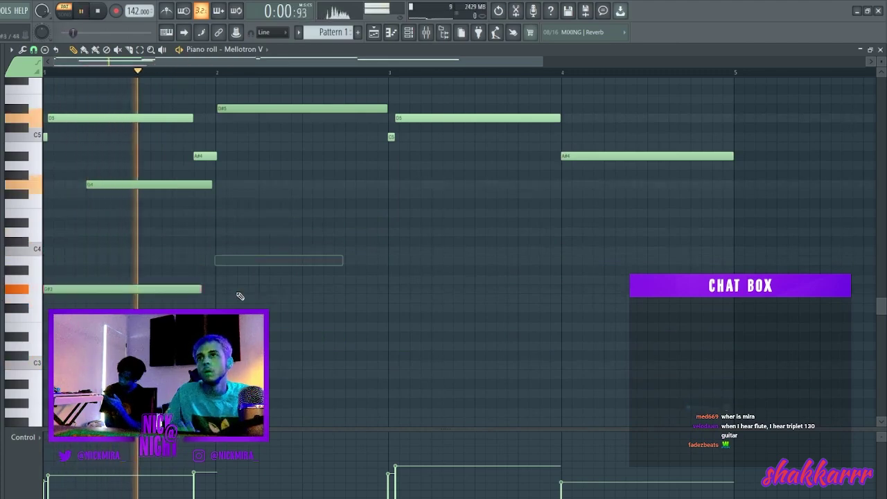
Try the bar 1 bass note at G4, then return it to G#3
right_click(179, 289)
key("space")
left_click_drag(128, 316, 125, 181)
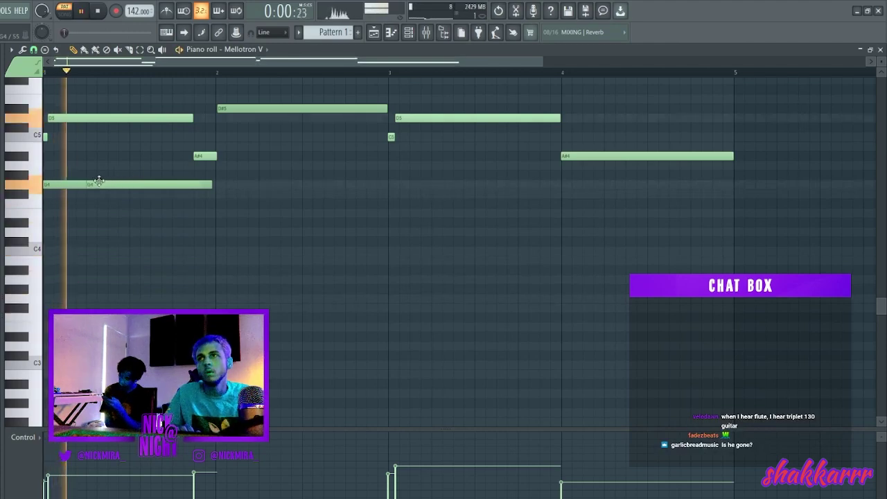
key("space")
left_click(73, 175, "ctrl")
key("ctrl+Down")
key("space")
key("space")
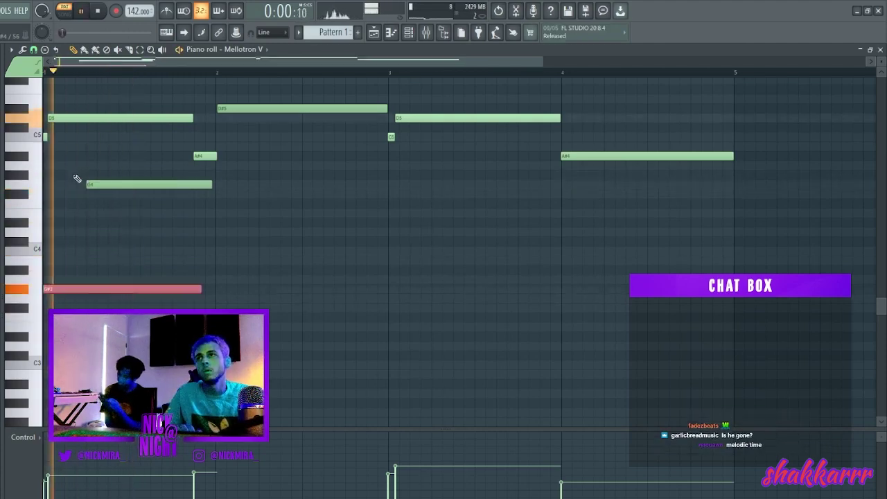
Replace the G4 harmony note in bar 1 with D#4, removing the trial G#4 and C4 notes
left_click(214, 268, "ctrl")
key("space")
left_click(71, 254)
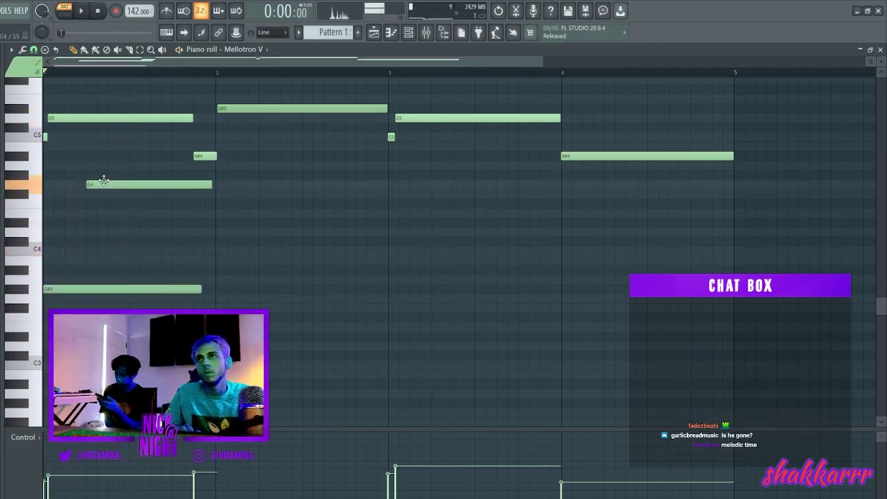
key("space")
left_click(80, 248)
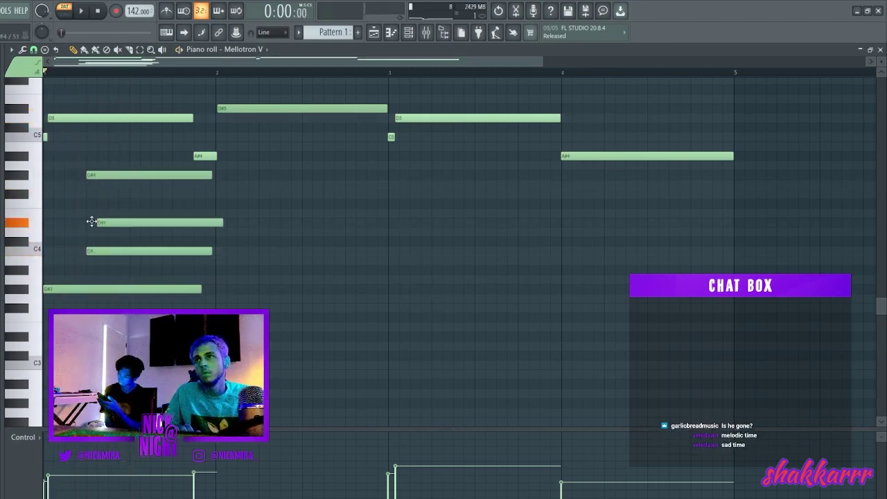
right_click(114, 175)
key("space")
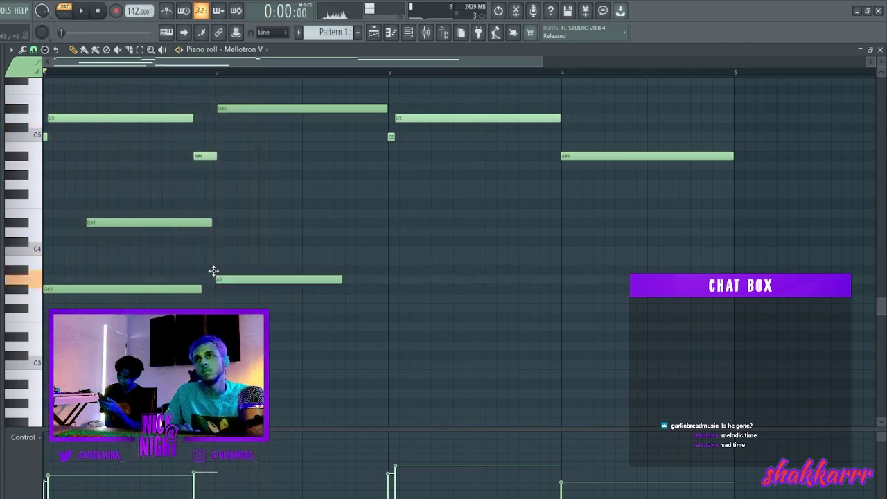
Set the bar 2 bass note to G#3 and add an F4 note above it
left_click_drag(215, 235, 218, 257)
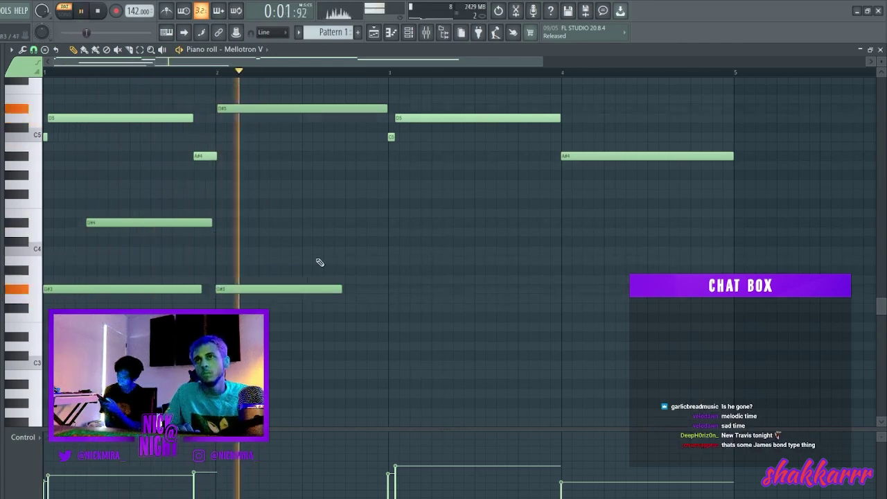
key("space")
left_click(228, 223)
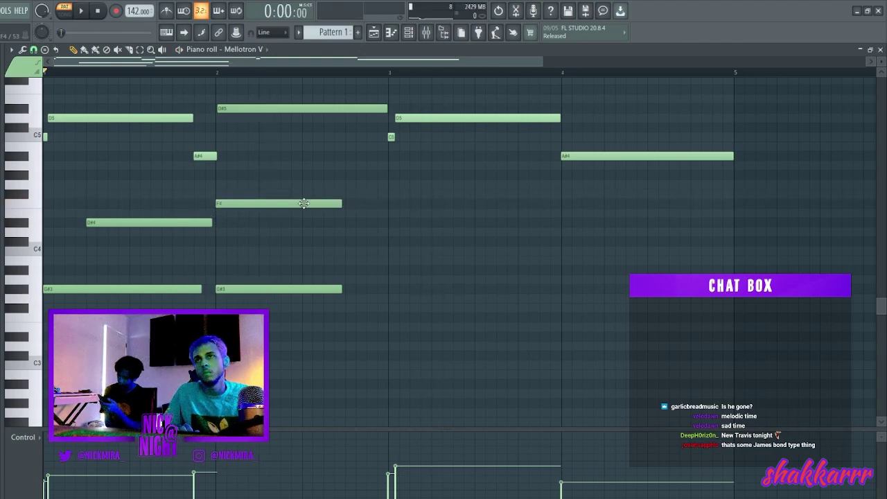
key("space")
Raise the F4 note in bar 2 by two octaves to F6
left_click_drag(149, 170, 181, 199)
left_click_drag(256, 172, 465, 233)
key("ctrl+Up")
scroll(465, 233, "up", 3)
key("ctrl+Up")
key("space")
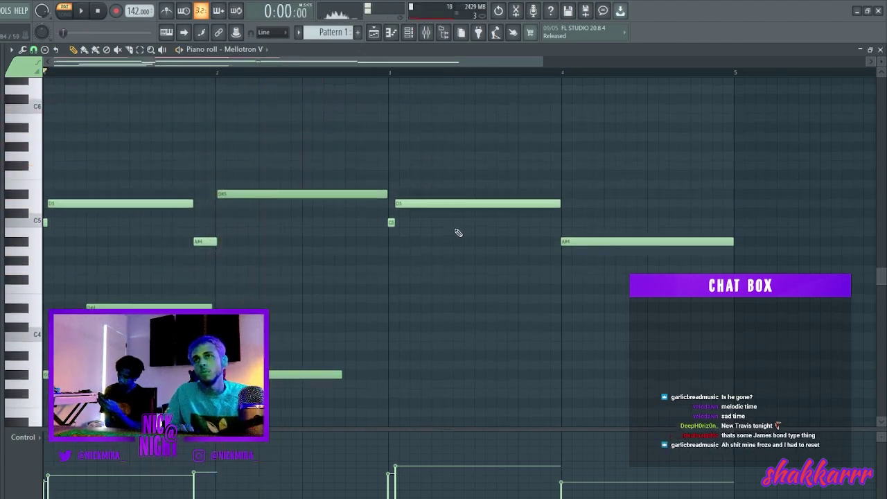
Lower the high note at the start of bar 1 by one octave to G5
key("space")
scroll(416, 227, "up", 3)
left_click_drag(183, 142, 131, 181, "ctrl")
key("space")
key("ctrl+Down")
key("space")
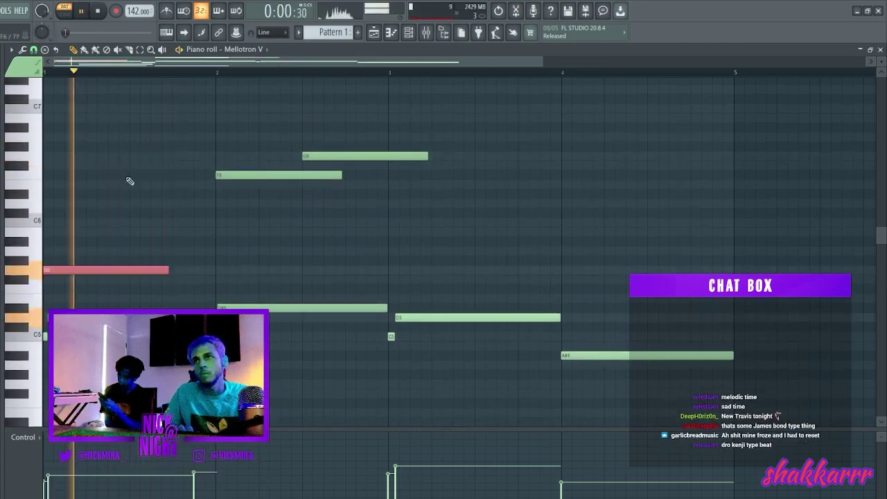
Lower the high note in the middle of bar 2 by an octave and settle it on F5
left_click_drag(285, 143, 442, 216, "ctrl")
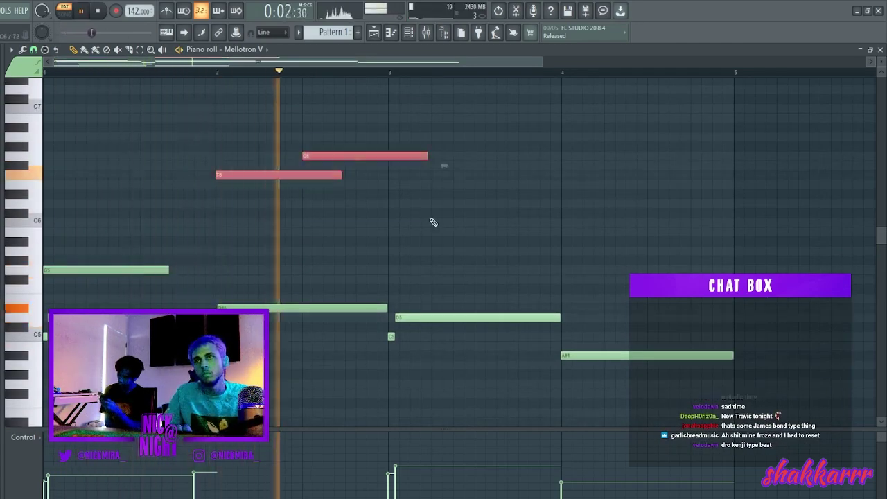
left_click(443, 215, "ctrl")
left_click(399, 157, "ctrl")
key("ctrl+Down")
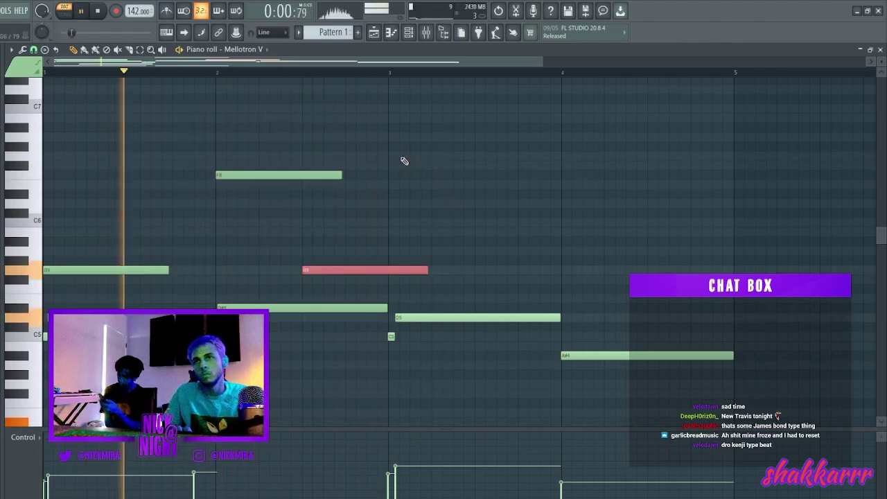
left_click(400, 166, "ctrl")
left_click_drag(352, 270, 351, 291)
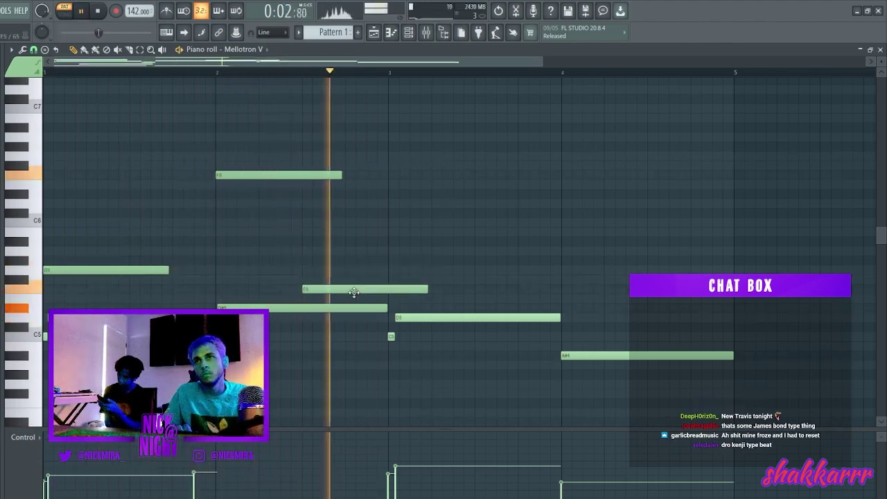
Shorten the F5 note to the end of bar 2, then repeat it and the G#3 bass notes across bars 3 and 4
mouse_move(425, 290)
left_mouse_down()
mouse_move(392, 293)
mouse_move(98, 165)
left_mouse_up()
mouse_move(102, 260)
left_mouse_down()
mouse_move(451, 301)
mouse_move(610, 304)
mouse_move(451, 293)
left_mouse_up()
key("ctrl+z")
left_click(360, 236, "ctrl")
scroll(263, 211, "down", 6)
scroll(244, 220, "down", 1)
left_click_drag(243, 222, 421, 297)
Duplicate the whole four-bar phrase into bars 5 to 8
key("ctrl+a")
left_click_drag(94, 285, 785, 285)
key("ctrl+d")
scroll(688, 73, "down", 3)
scroll(688, 78, "down", 2)
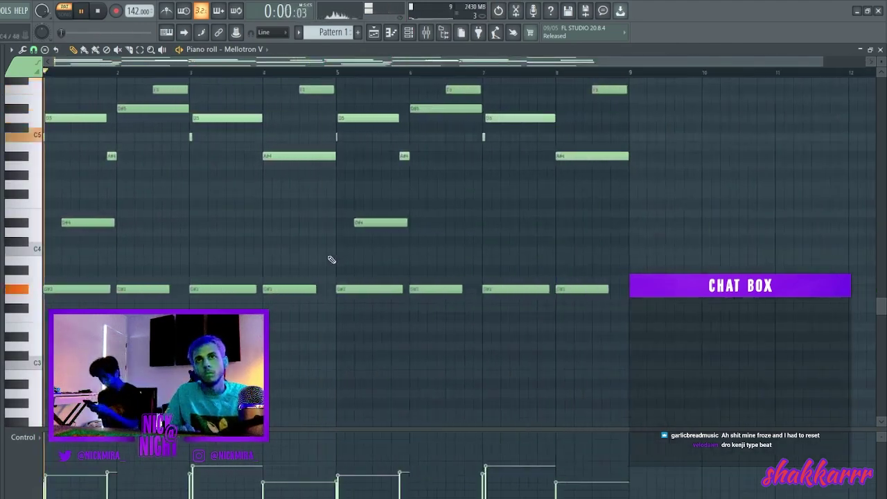
Raise the G#3 bass notes in bars 5 to 8 by four semitones to C4 and audition the pattern
left_click_drag(334, 255, 733, 357)
key("Up")
key("Up")
key("Up")
key("Up")
key("ctrl+d")
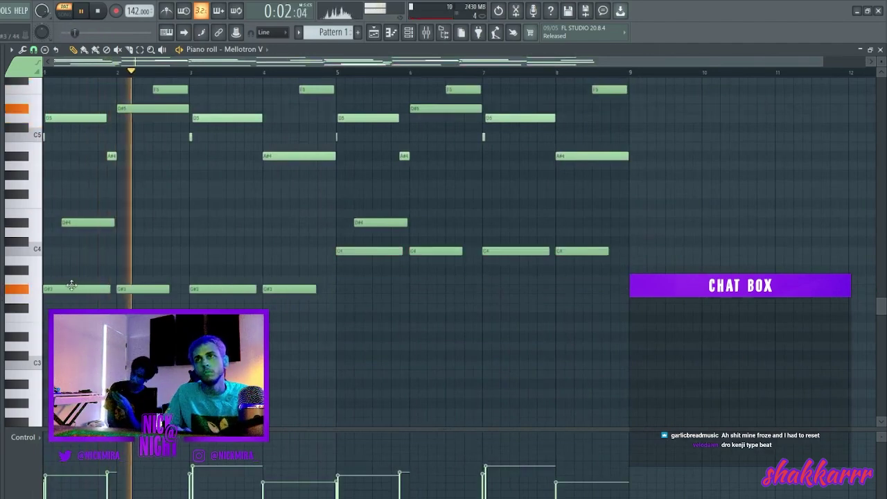
key("ctrl+Down")
key("ctrl+Up")
key("space")
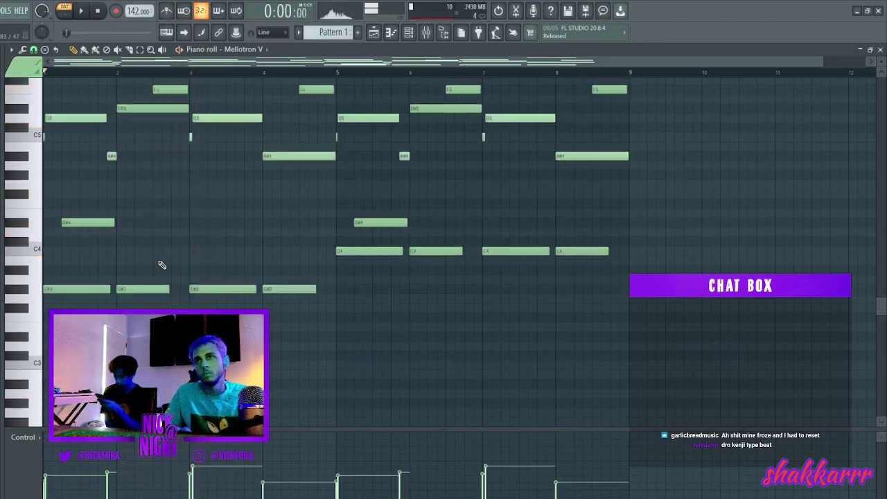
key("space")
Place Pattern 1 at the start of Track 1 in the playlist and render it as an audio clip
key("F7")
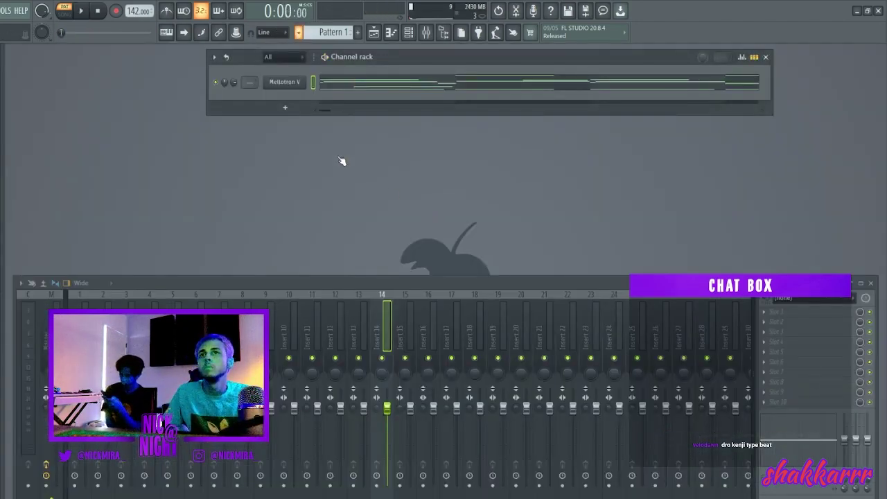
left_click_drag(368, 191, 95, 63)
left_click(376, 34)
left_click(214, 119)
right_click(222, 116)
key("l")
key("space")
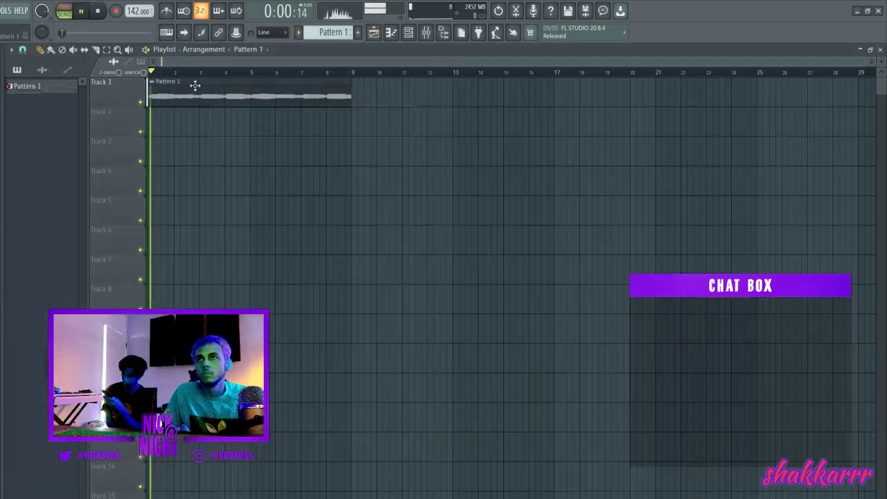
Set the Pattern 1 audio clip's time-stretching mode to Stretch and the project tempo to 147 BPM
double_click(194, 86)
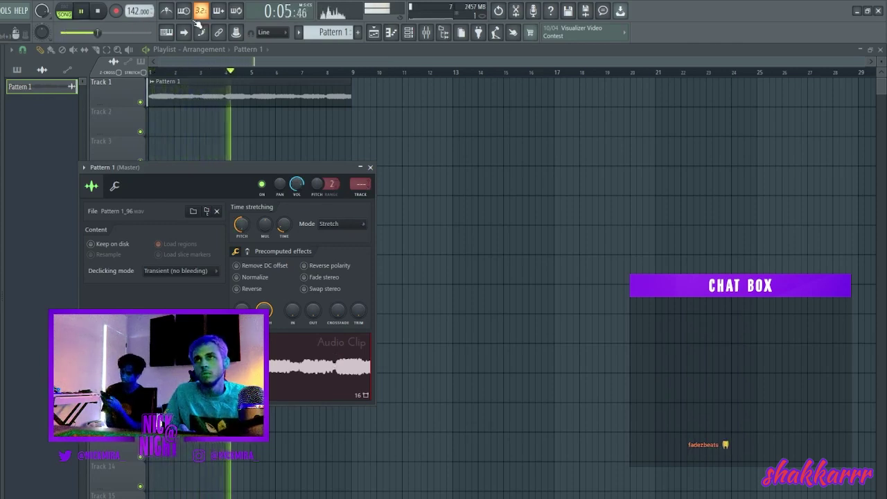
key("Escape")
double_click(310, 93)
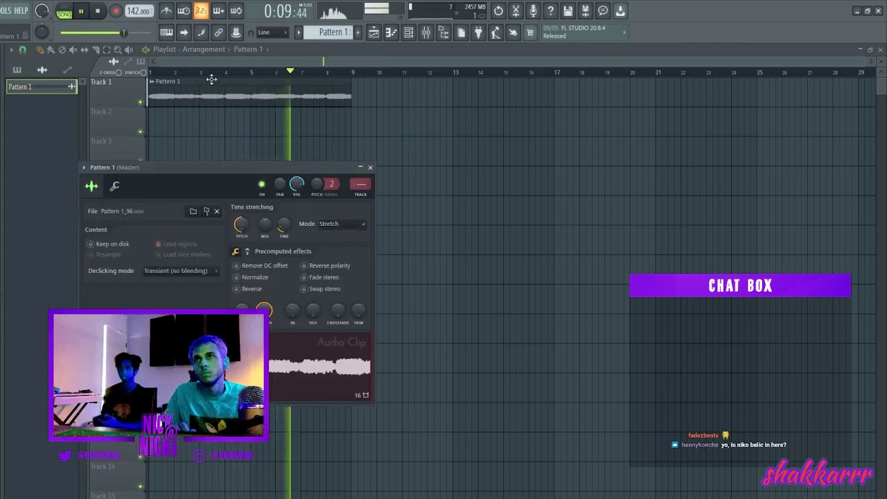
left_click(24, 69)
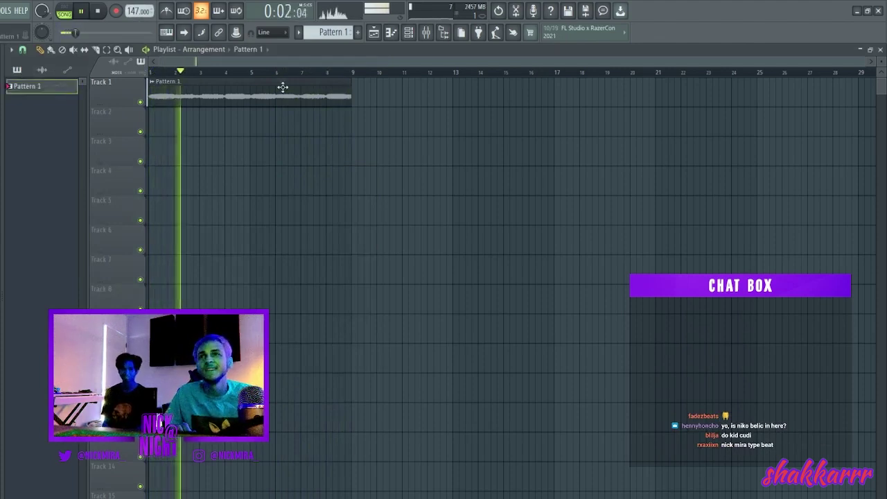
Create Pattern 2, place it at the start of Track 2 and extend its clip to the end of bar 8
left_click(357, 32)
left_click(158, 120)
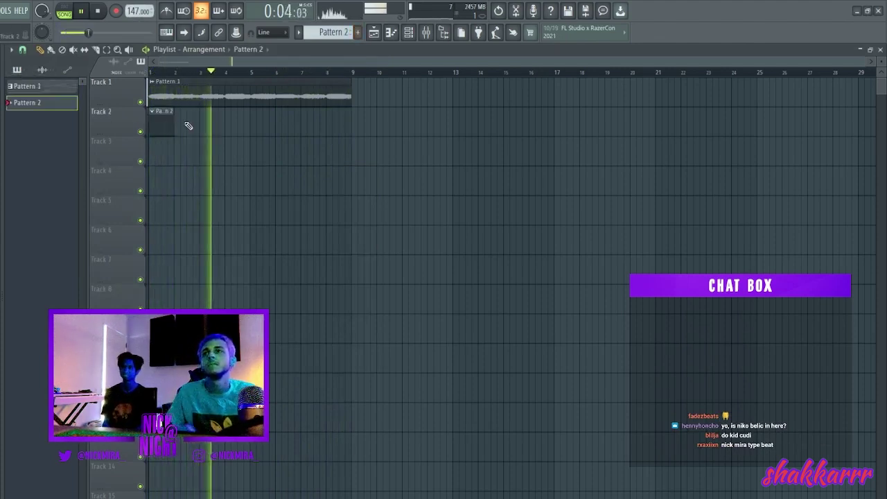
left_click_drag(171, 120, 346, 122)
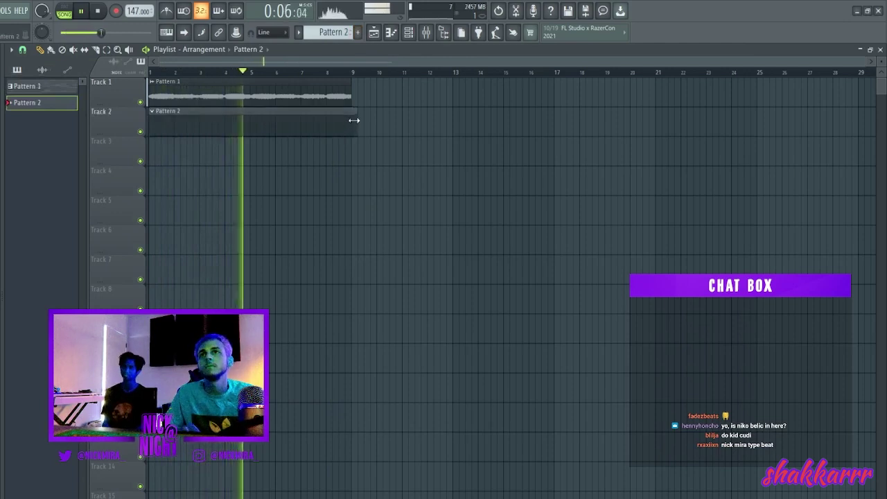
Show all channels in the channel rack, with a Piano V2 channel added and its grand piano lid closed
left_click(408, 33)
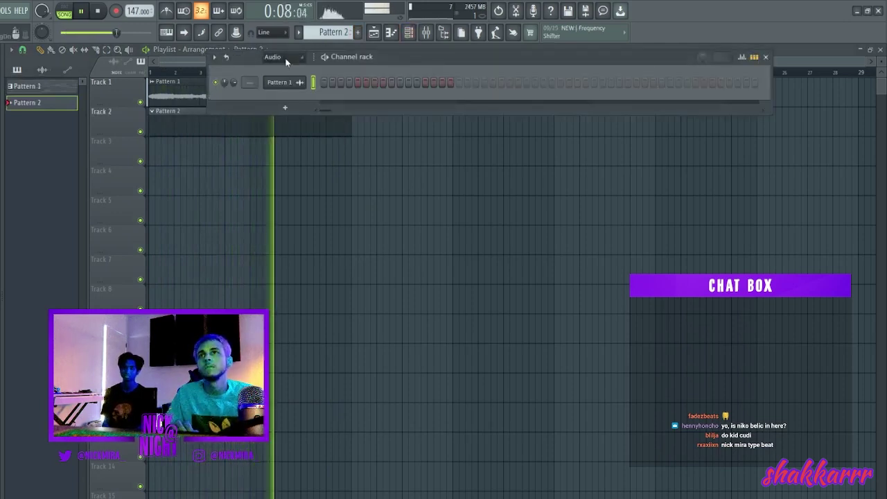
scroll(290, 62, "up", 1)
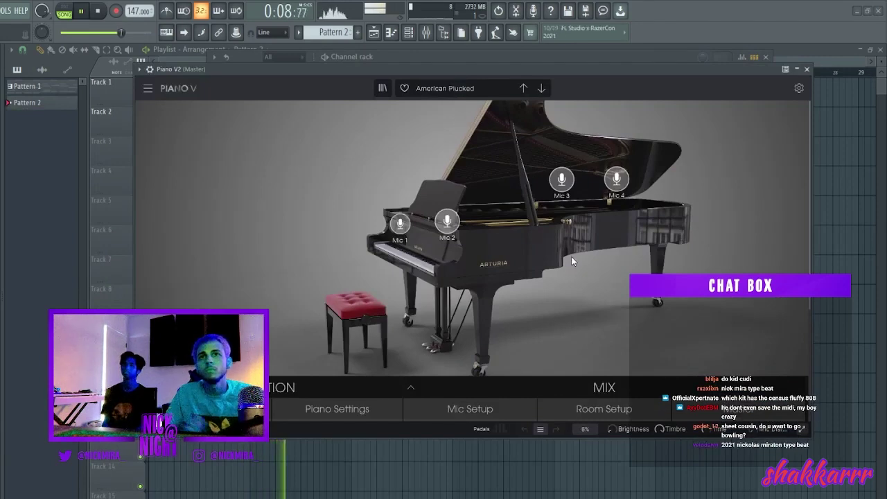
left_click(530, 224)
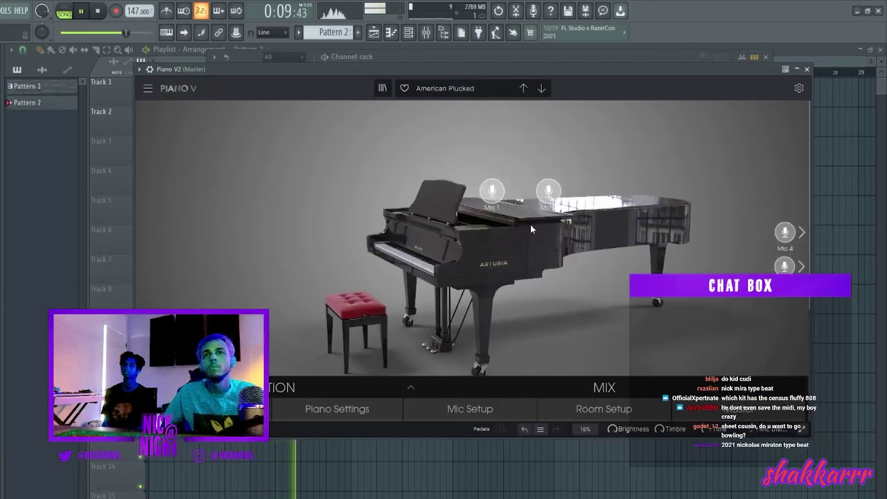
left_click(807, 69)
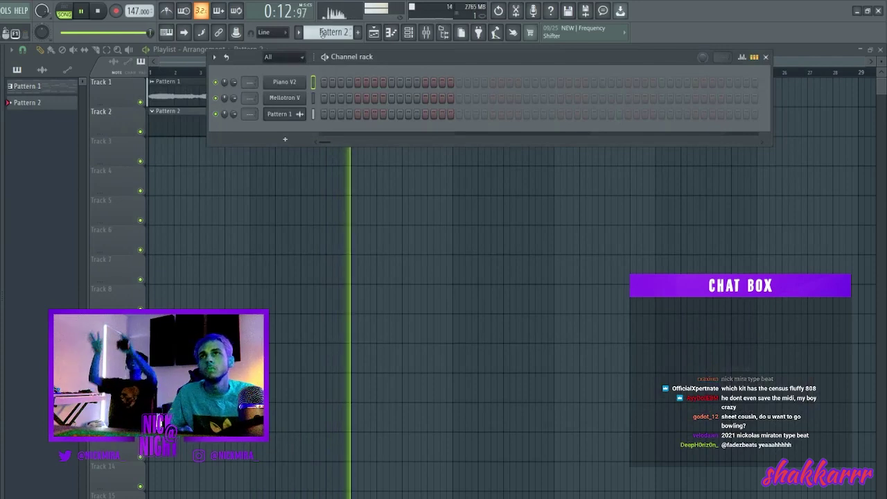
Copy the Mellotron V notes from Pattern 1 and paste them into the Piano V2 channel of Pattern 2
scroll(324, 28, "up", 1)
scroll(331, 33, "down", 1)
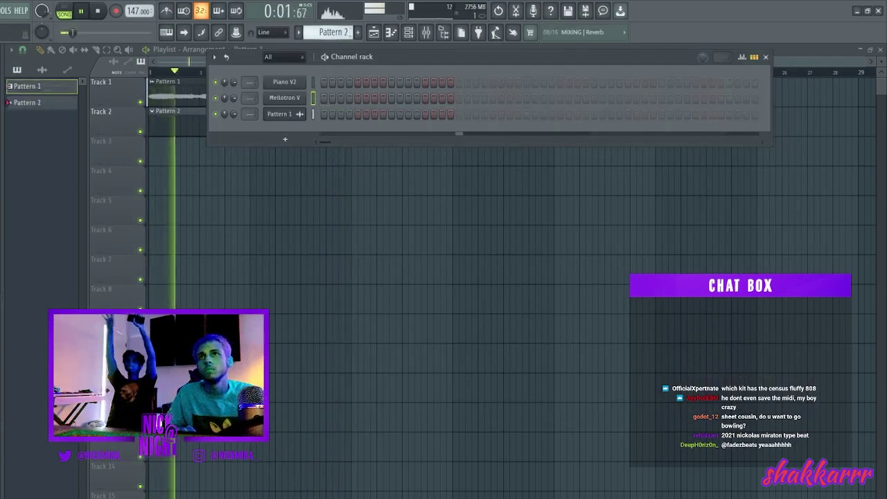
scroll(331, 33, "up", 1)
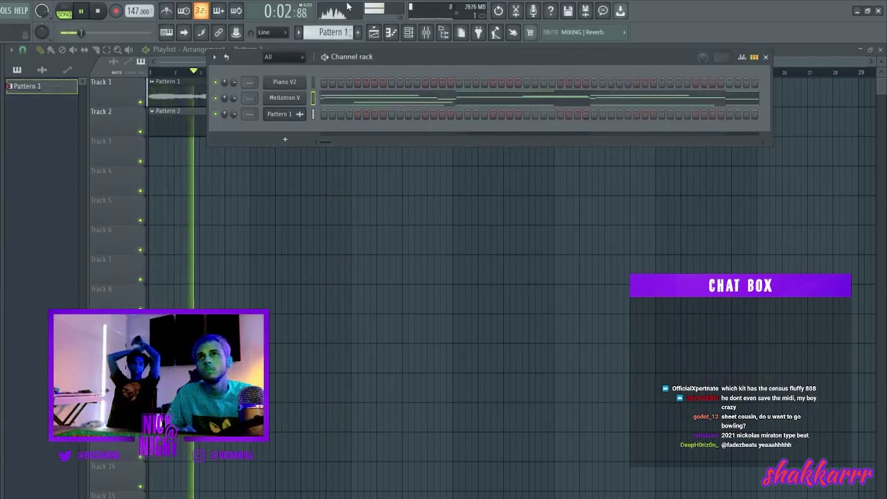
scroll(333, 31, "down", 2)
left_click(312, 85)
key("ctrl+v")
left_click(345, 86)
Transpose all the pasted Piano V2 notes in Pattern 2 down one octave and clear the selection
key("ctrl+a")
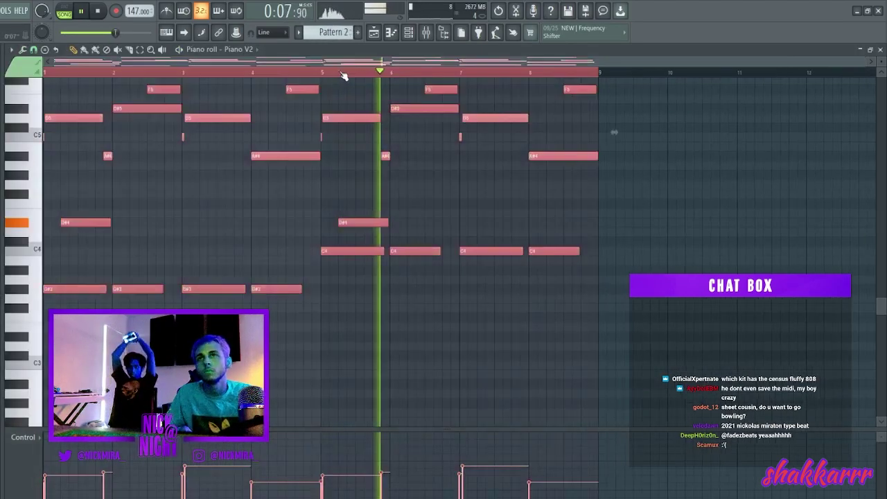
key("space")
key("space")
key("ctrl+d")
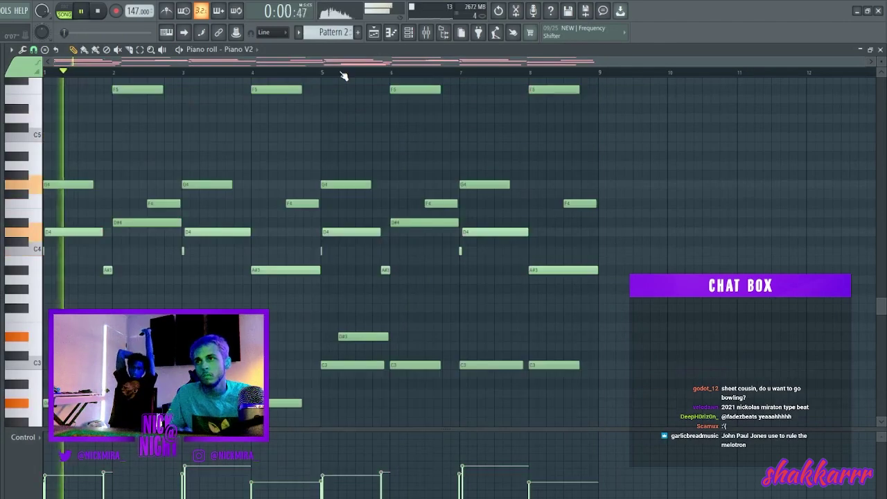
Audition the Piano V2 part of Pattern 2 from the start several times
scroll(104, 214, "up", 3)
key("space")
key("space")
key("space")
left_click(61, 169)
key("space")
right_click(65, 168)
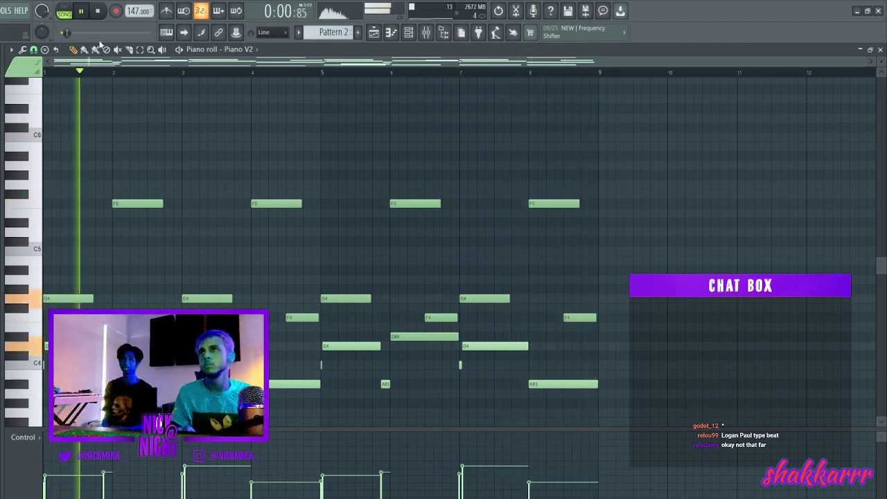
Create Pattern 3 and bring the recently played piano notes into its Piano V2 piano roll
left_click(359, 32)
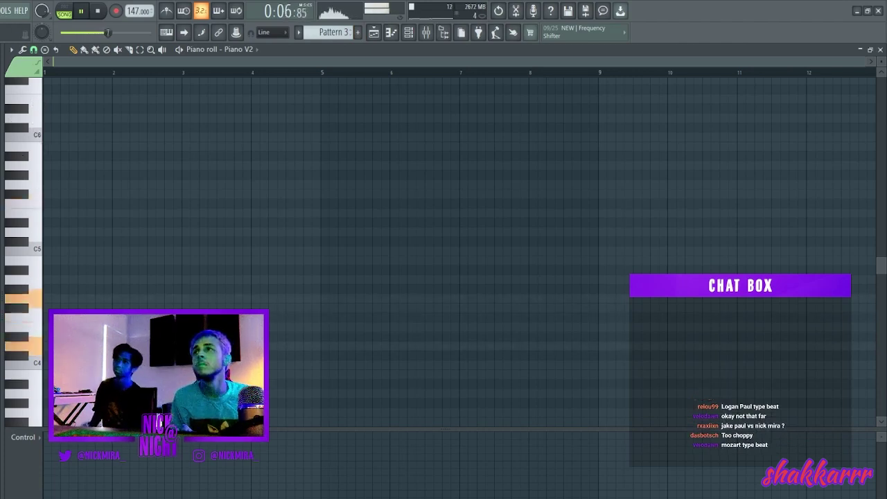
left_click(114, 113)
scroll(167, 73, "down", 6)
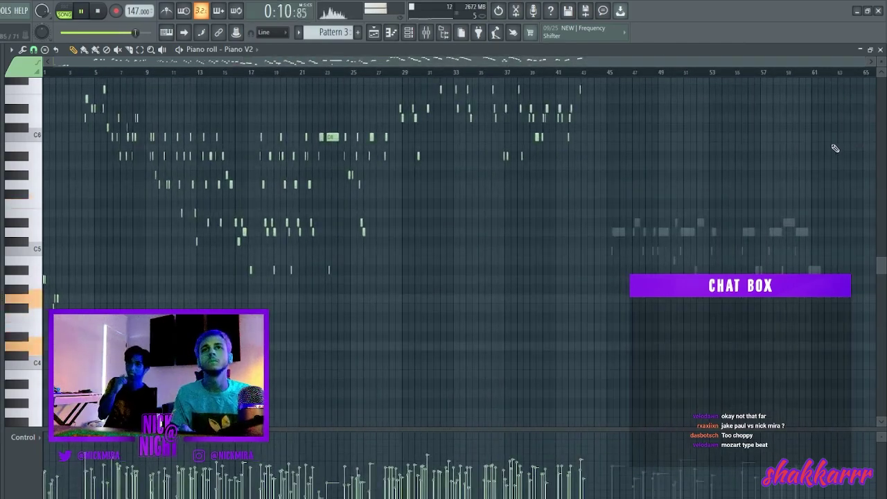
Select all notes in Pattern 3 and shift them later so the last phrase ends at bar 44
scroll(516, 74, "up", 6)
scroll(516, 74, "up", 3)
key("ctrl+a")
left_click_drag(422, 206, 720, 197)
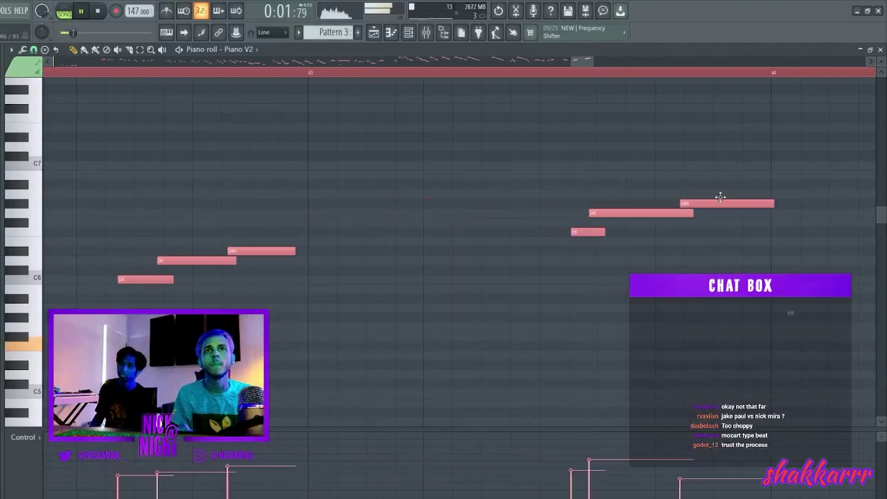
scroll(612, 77, "down", 5)
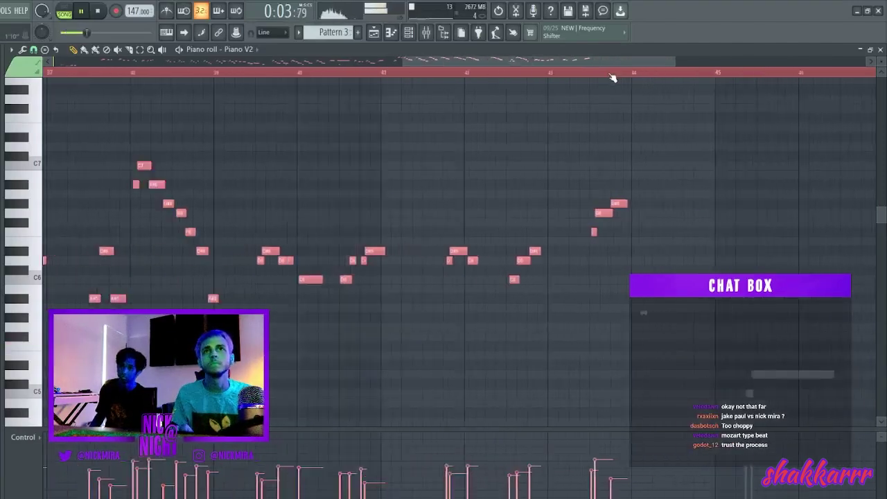
Select the notes from bar 33 onward in Pattern 3 and move them one bar later
left_click(396, 115, "ctrl")
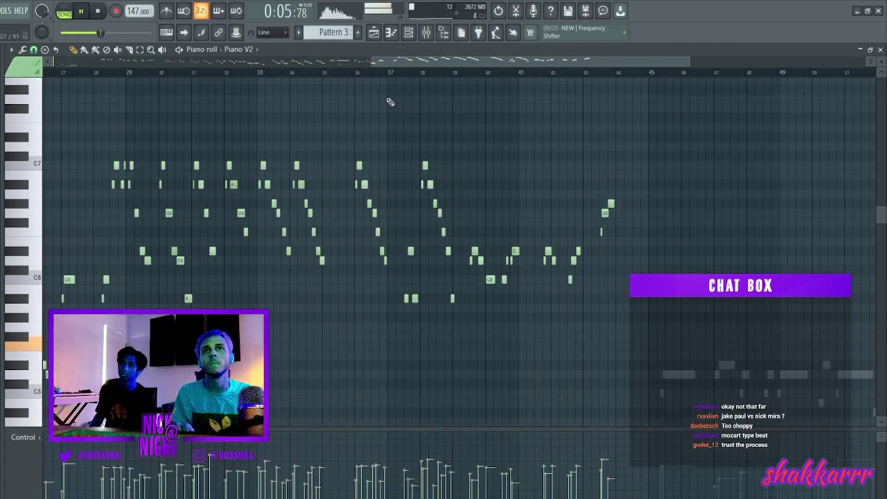
left_click_drag(642, 113, 275, 366)
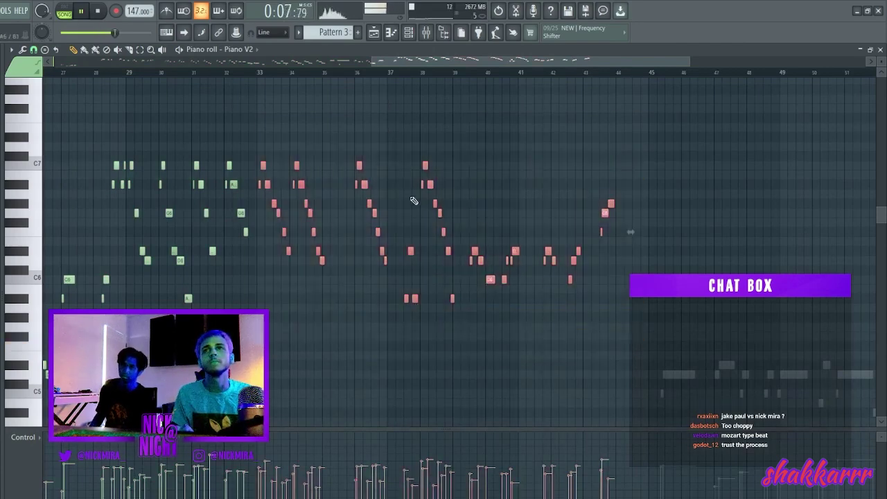
scroll(643, 77, "up", 3)
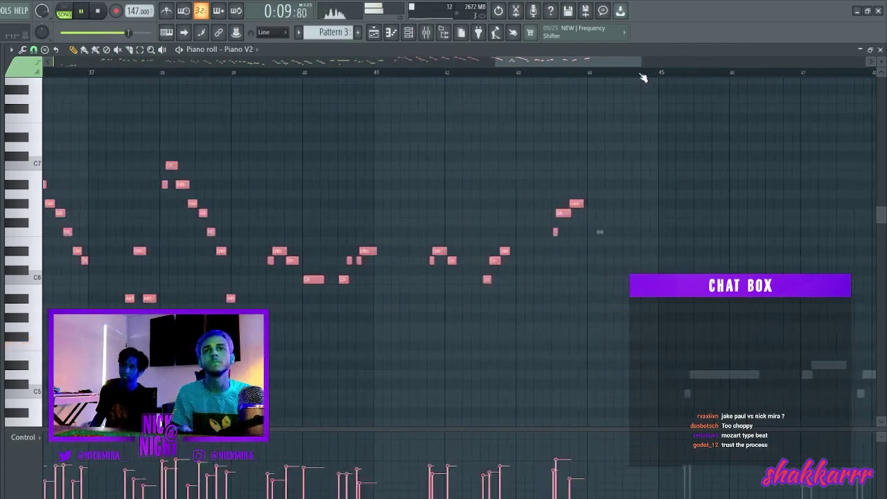
left_click_drag(575, 204, 645, 199)
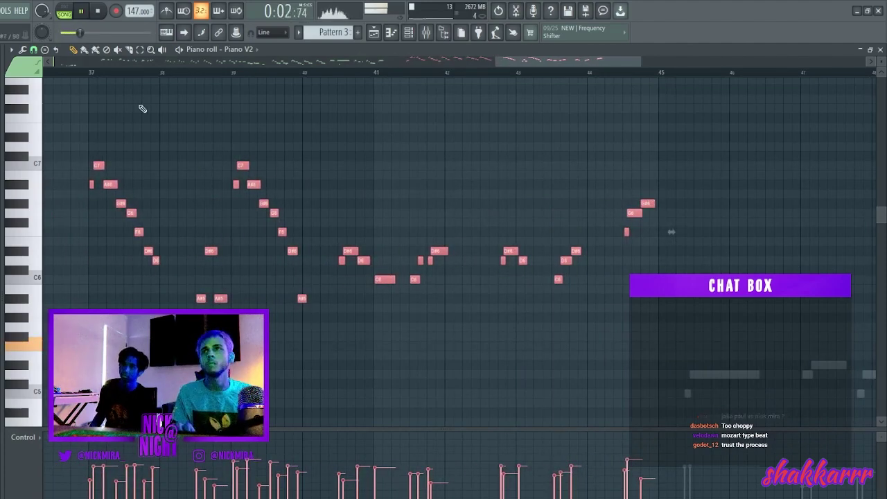
Cut the last eight bars of notes, bars 37 to 44, from Pattern 3
key("ctrl+d")
scroll(97, 74, "down", 5)
left_click_drag(171, 115, 7, 450)
scroll(604, 228, "up", 4)
left_click_drag(698, 144, 880, 419)
key("Delete")
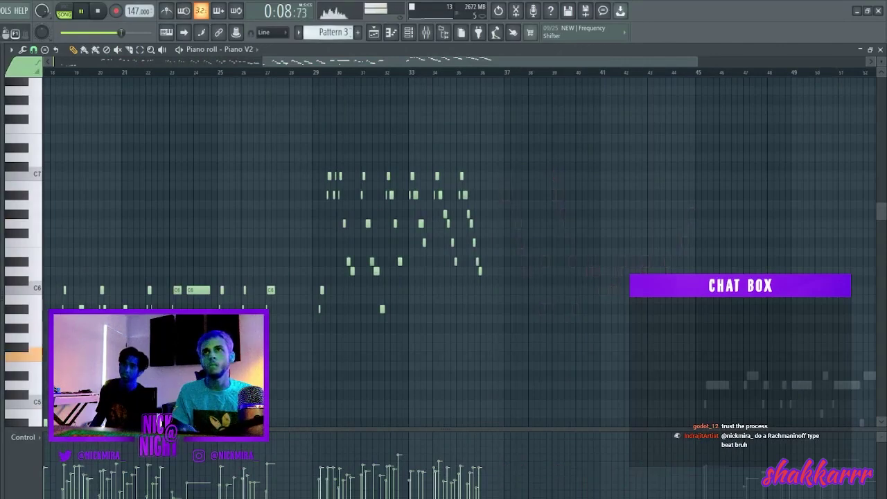
Paste the cut melody phrase at bar 1 of the Piano V2 piano roll in Pattern 2
key("KP_Subtract")
left_click(409, 34)
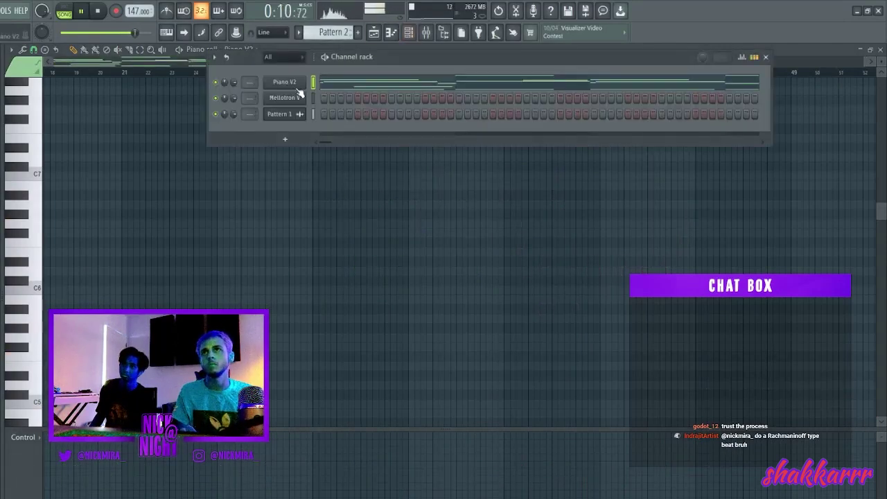
key("F5")
left_click(356, 85)
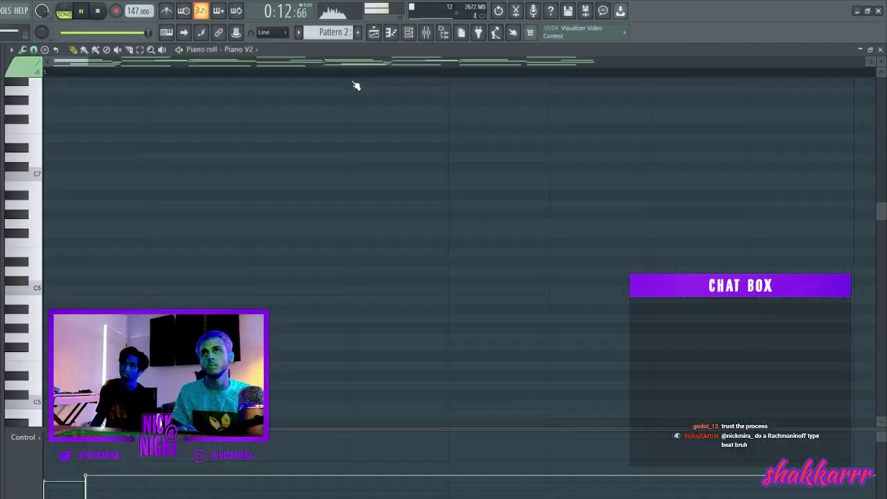
scroll(51, 78, "up", 9)
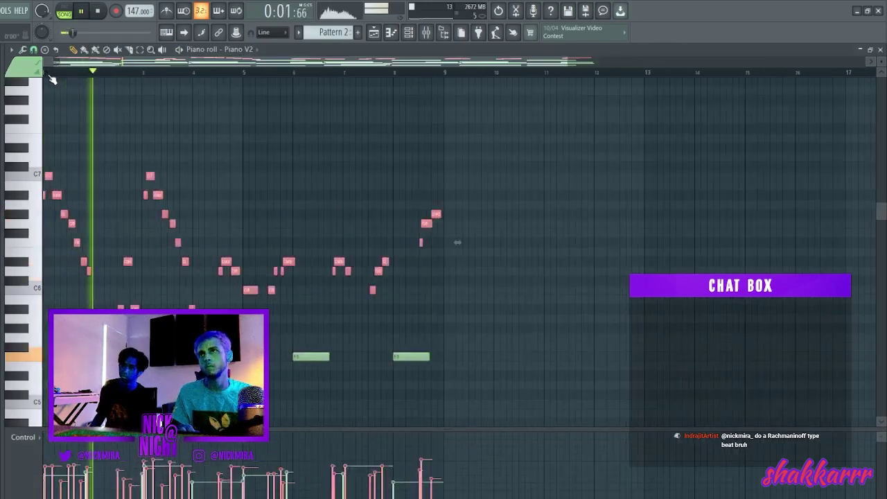
Move the melody's opening A#6 and C7 notes earlier so the phrase starts exactly on bar 1
key("space")
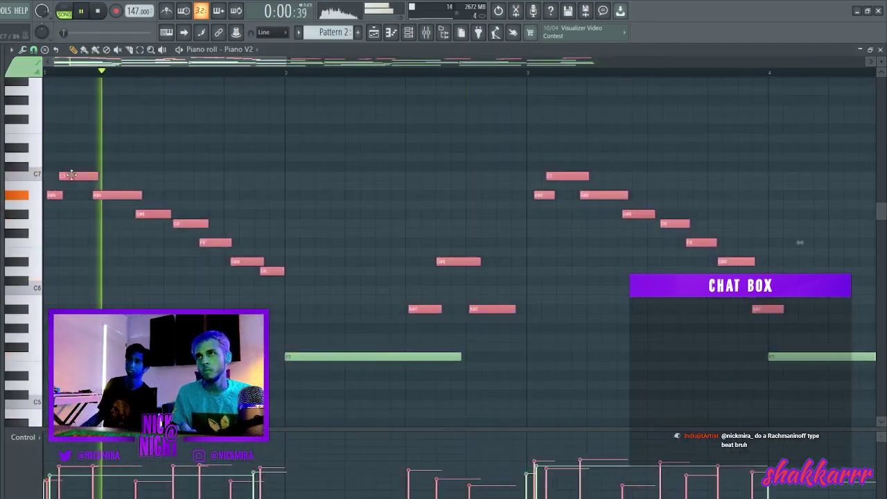
mouse_move(78, 169)
left_mouse_down("ctrl")
mouse_move(51, 198)
mouse_move(63, 177)
left_mouse_up("ctrl")
left_click(111, 184, "ctrl")
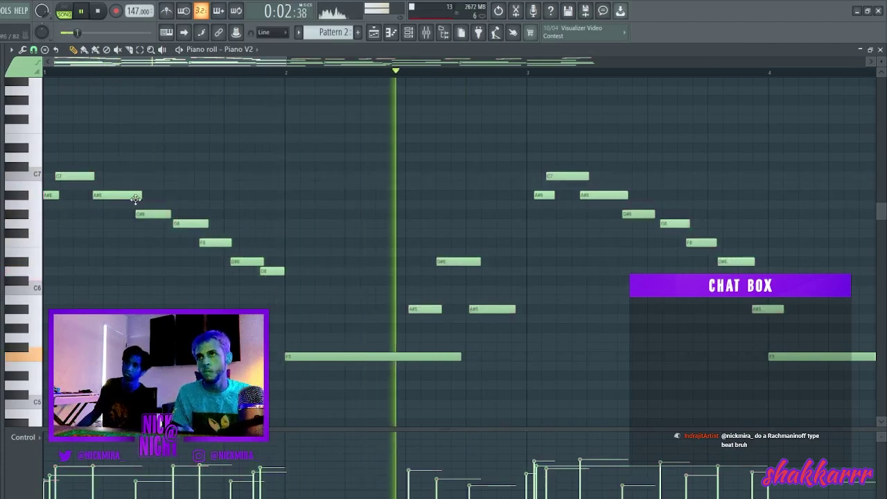
key("space")
End the opening melody run on an A#5 held to about mid-bar 2, and lower the following D#6 to C6
key("space")
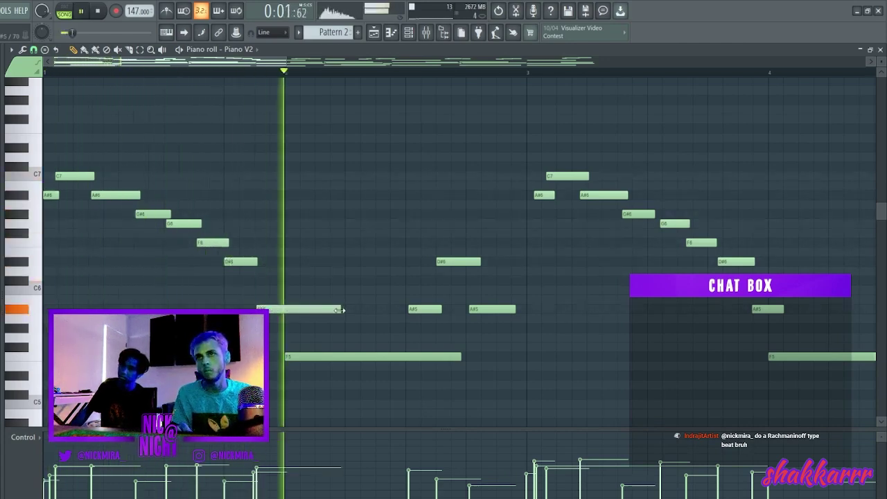
left_click_drag(338, 310, 401, 309)
key("space")
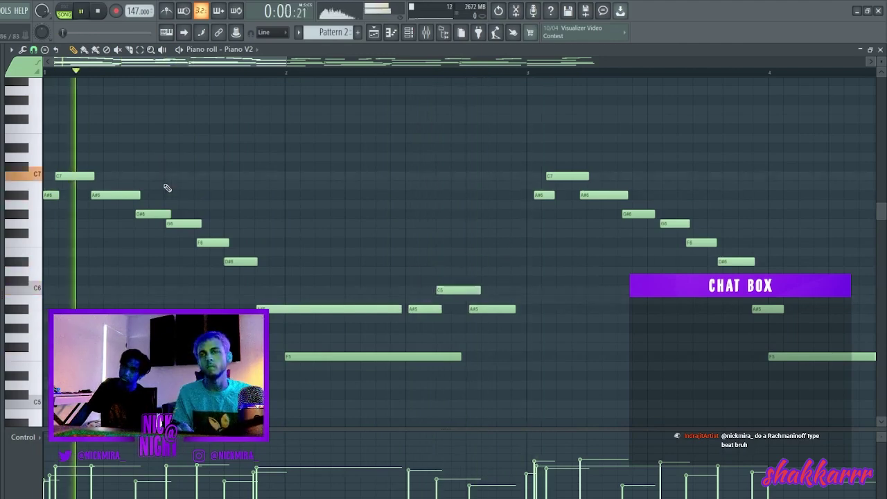
Load the American Small Hall preset in Piano V2 and move its window down to uncover the piano channel
key("Escape")
left_click(288, 83)
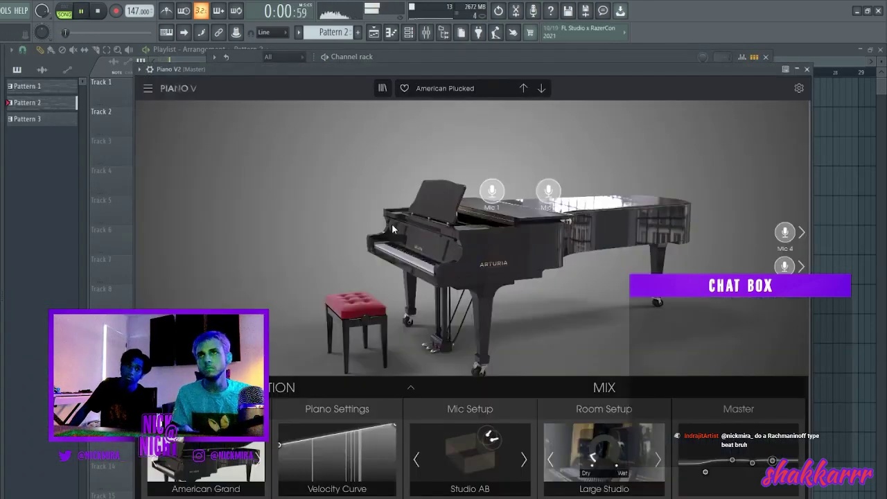
left_click(541, 88)
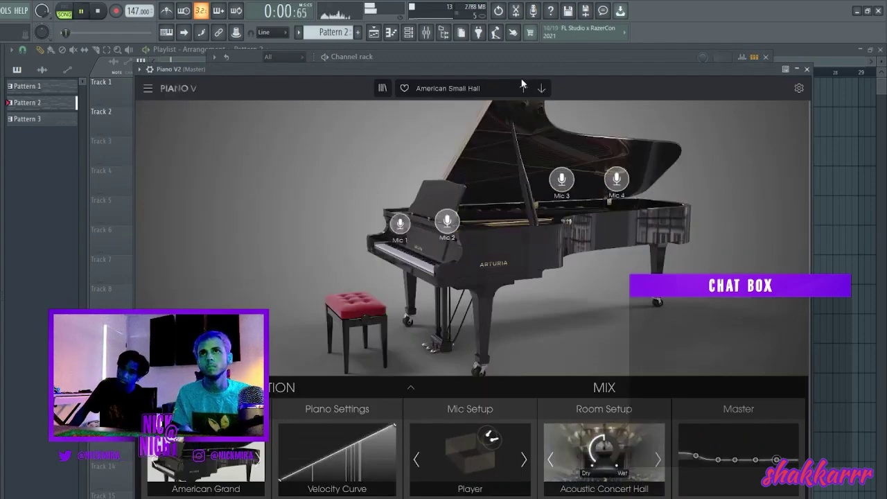
left_click_drag(392, 70, 379, 102)
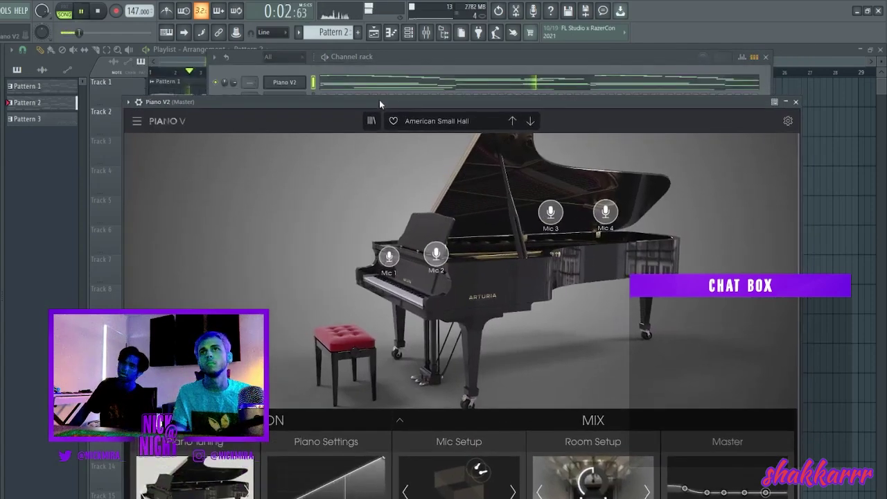
Raise all Piano V2 notes in Pattern 2 by one octave and restart playback
left_click(400, 85)
key("space")
key("ctrl+Up")
key("space")
Try raising the low G#3, C4 and D#4 notes an octave and lowering the whole pattern an octave
scroll(312, 61, "down", 4)
scroll(99, 240, "down", 10)
left_click_drag(46, 163, 875, 340)
key("ctrl+Up")
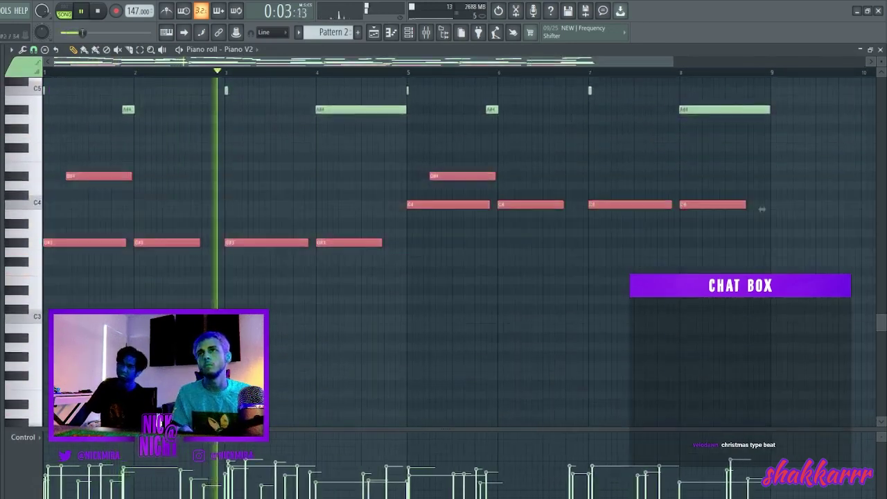
key("ctrl+a")
key("ctrl+Down")
key("space")
key("space")
key("ctrl+d")
Try the held D4 notes one octave higher and one octave lower
scroll(150, 200, "up", 4)
left_click(21, 271)
key("ctrl+Up")
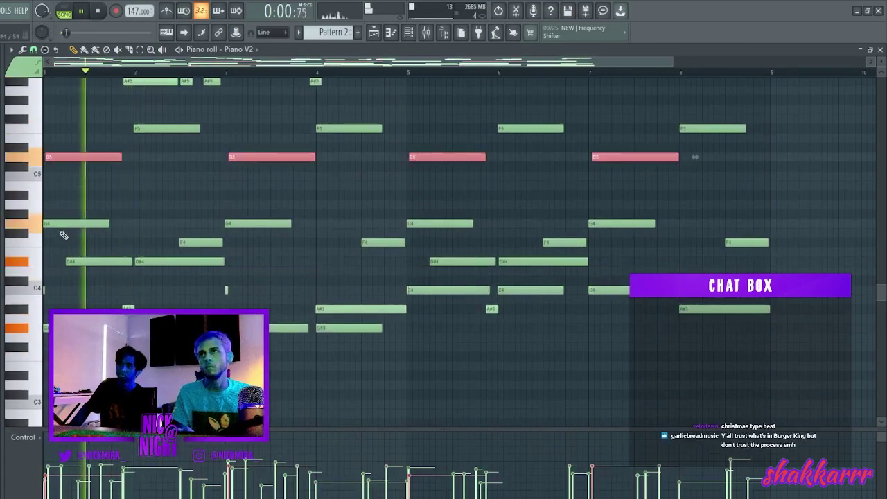
key("ctrl+Down")
key("ctrl+Down")
key("ctrl+a")
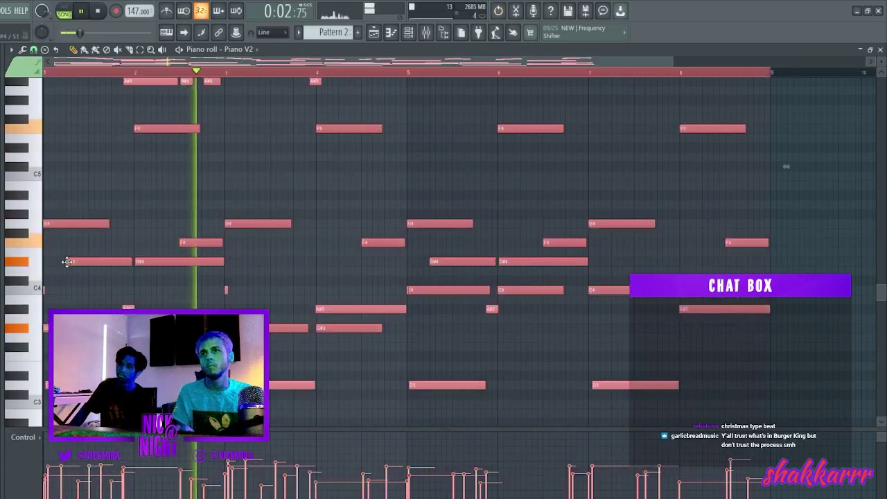
key("ctrl+d")
Undo the octave changes to the D notes, the bass notes and the whole pattern
scroll(60, 249, "up", 2)
scroll(48, 255, "up", 3)
key("ctrl+alt+z")
key("ctrl+alt+z")
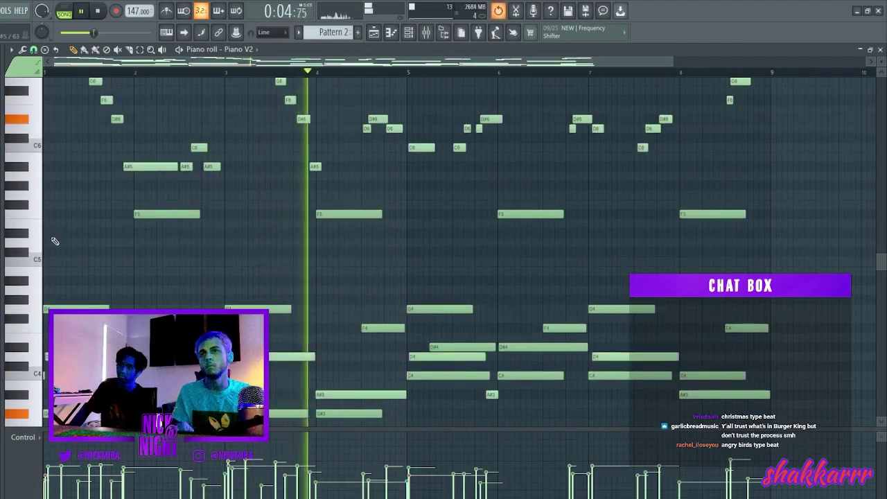
key("ctrl+alt+z")
Delete the long D5 note and the short C5 note at the start of bar 3
scroll(231, 243, "down", 10)
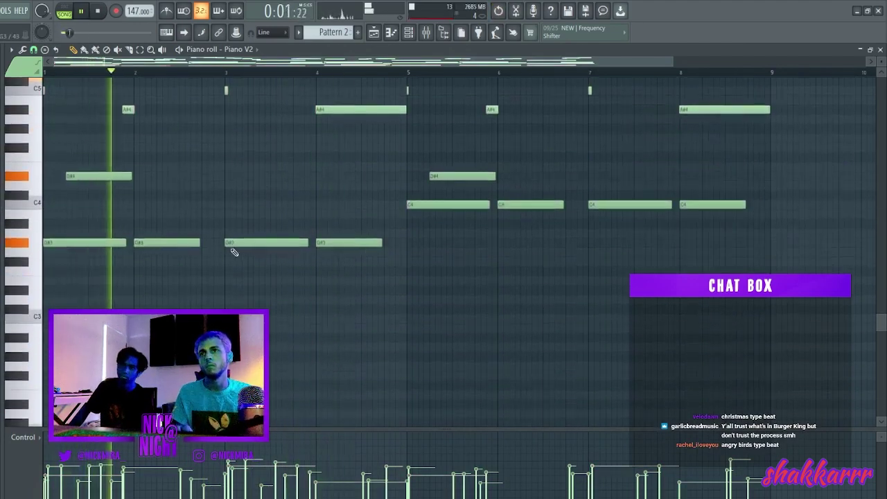
scroll(238, 244, "up", 7)
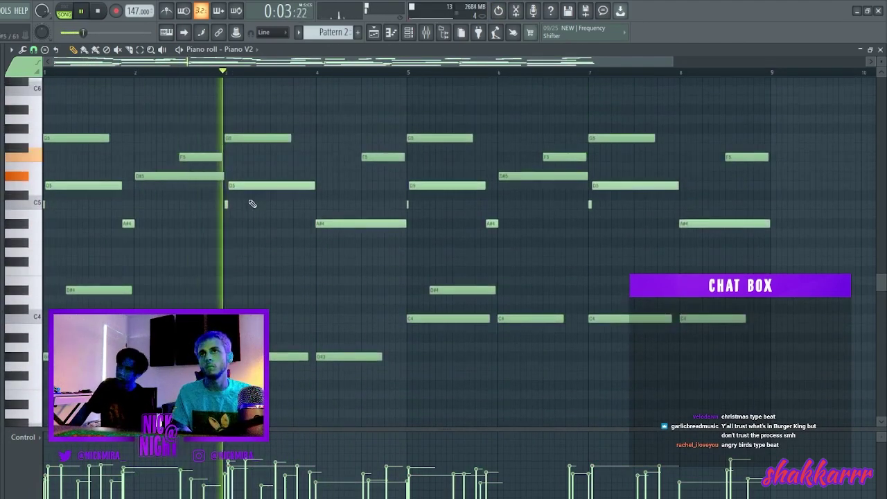
right_click(242, 187)
right_click(226, 205)
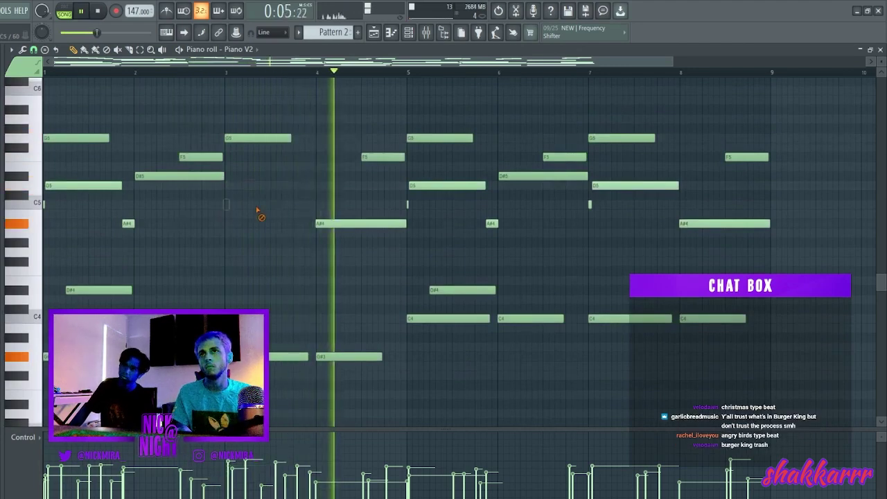
Remove the long A#6 and F6 notes from bar 2
left_click_drag(257, 347, 337, 374)
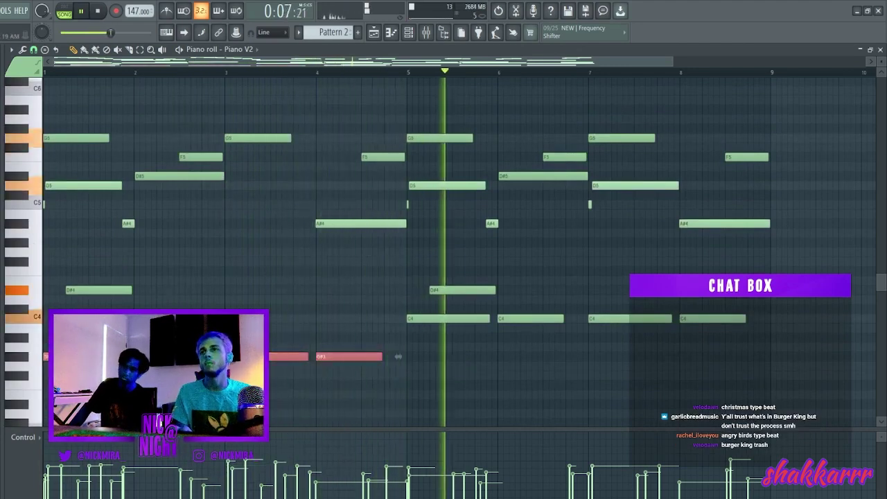
scroll(201, 239, "up", 12)
scroll(205, 241, "up", 2)
left_click_drag(145, 213, 185, 268)
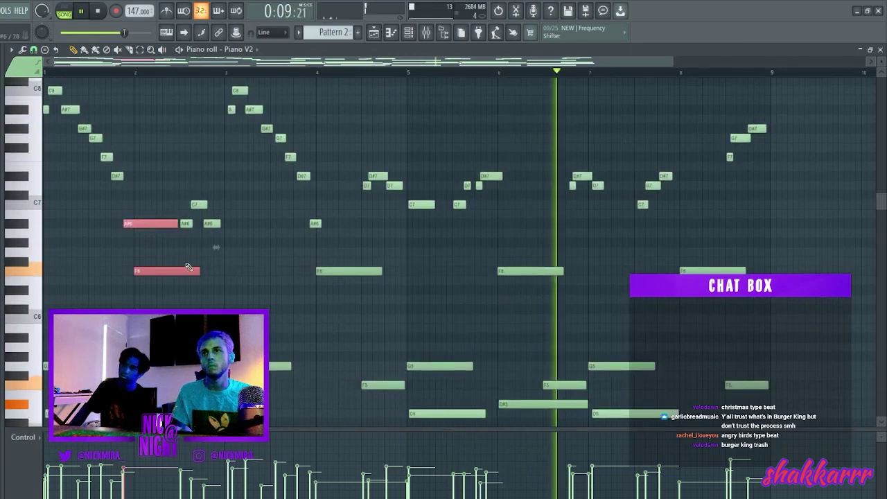
key("Delete")
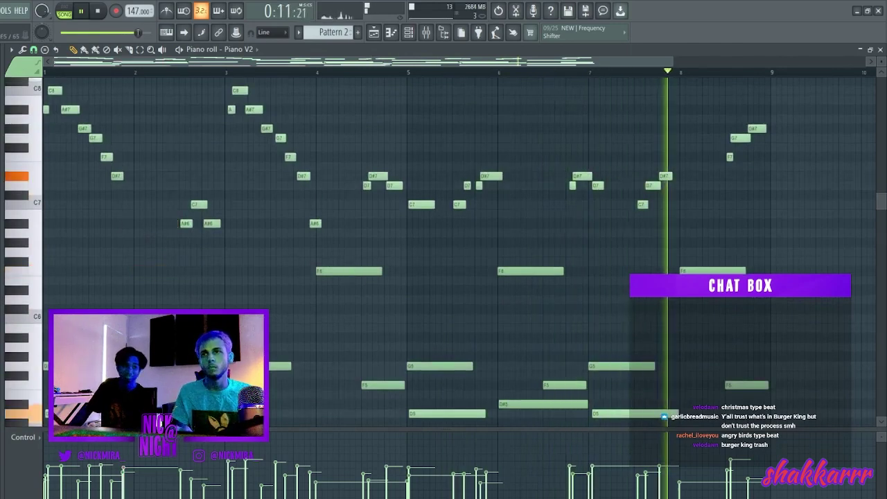
Lower the high melody notes in bars 1 to 4 by one octave, leaving out the long F6 note
left_click_drag(410, 252, 45, 79)
scroll(419, 173, "up", 1)
key("ctrl+Down")
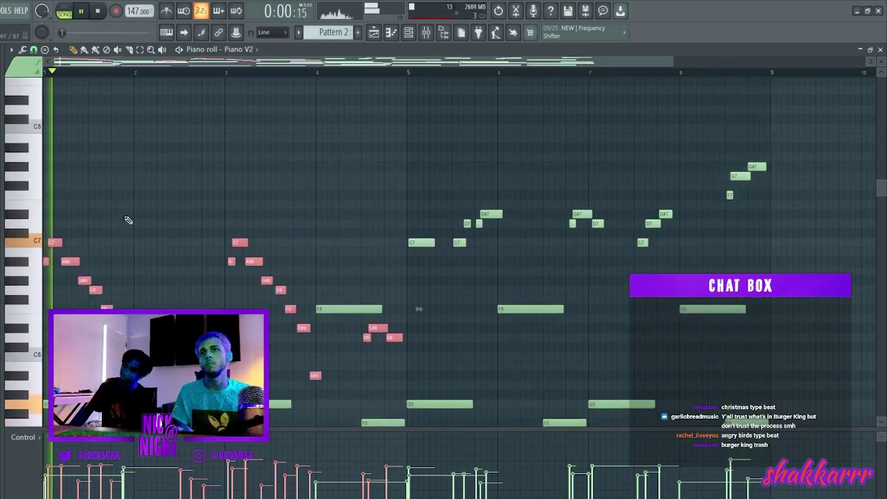
left_click(213, 276, "ctrl")
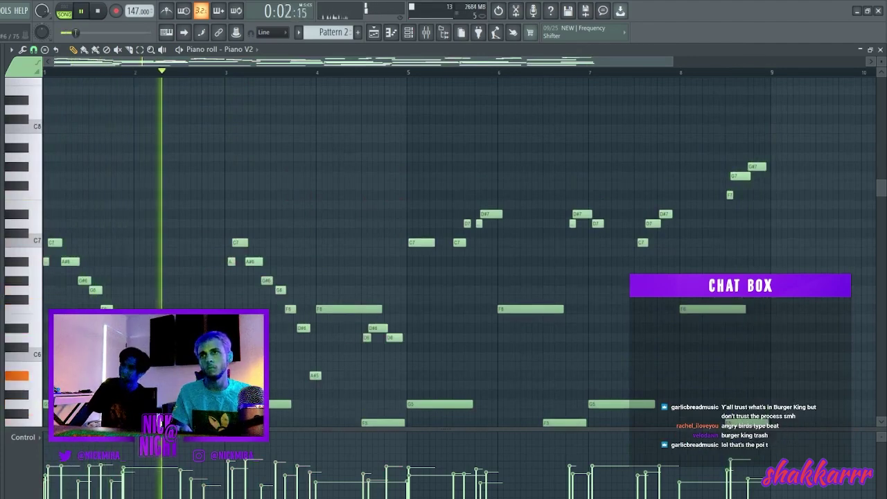
Nudge the D7 and D#7 melody notes in bars 5 and 6 slightly earlier
left_click_drag(200, 207, 315, 337)
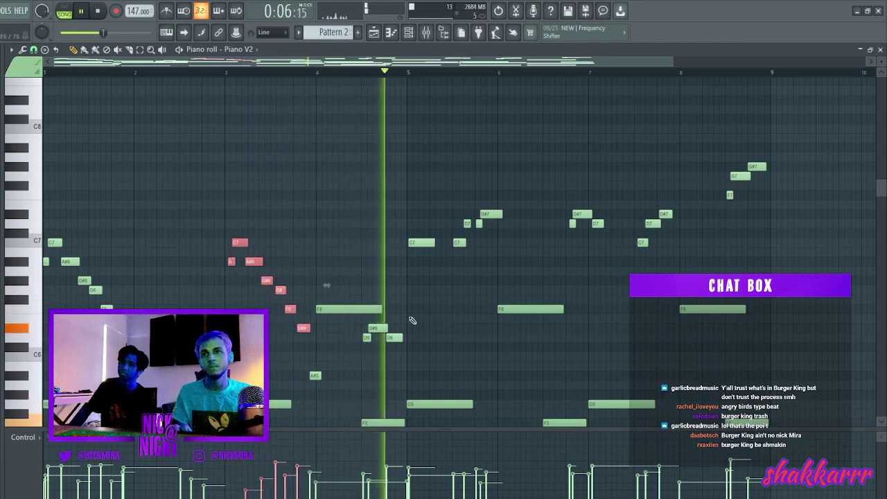
left_click(358, 308)
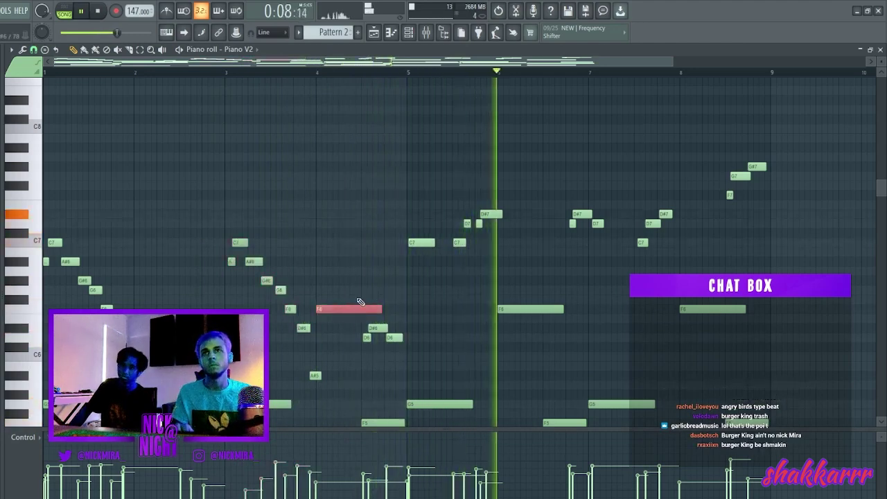
left_click_drag(405, 248, 576, 214)
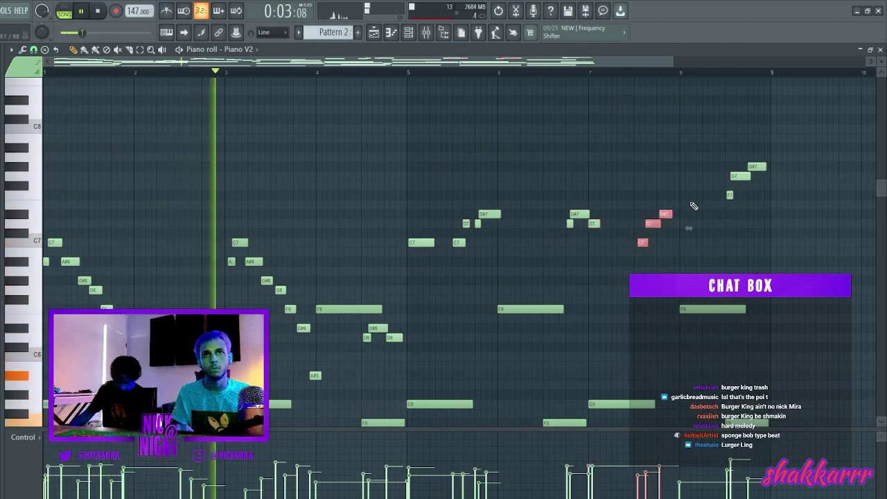
Rework the melody at the end of bar 7 into C7, D7, F7 and A#6, starting slightly earlier, and audition it
left_click(653, 238, "ctrl")
left_click_drag(643, 244, 662, 219)
left_click(661, 242, "ctrl")
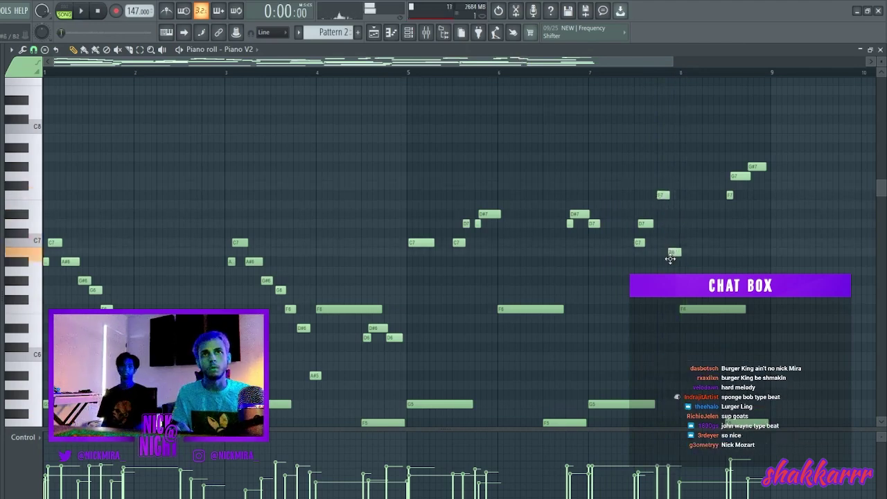
left_click(635, 83)
right_click(633, 85)
left_click(625, 73)
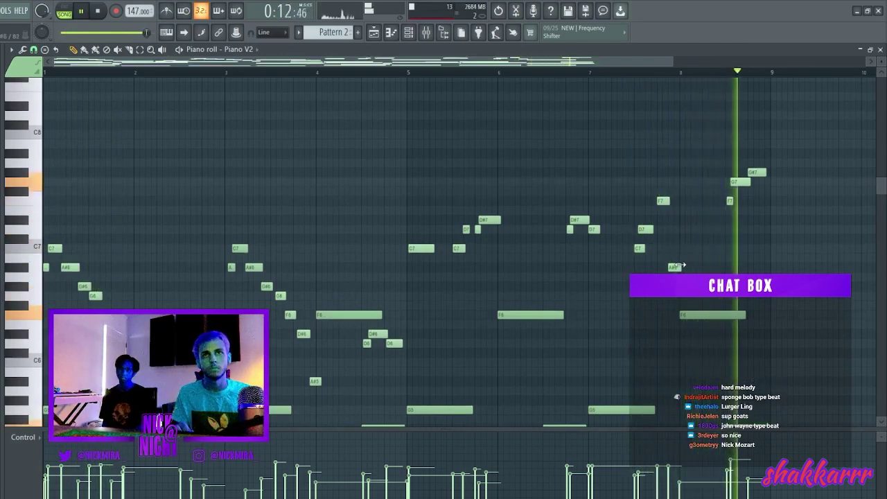
Change the last note of the bar 8 phrase to F7 and lower the three-note phrase by one octave
key("space")
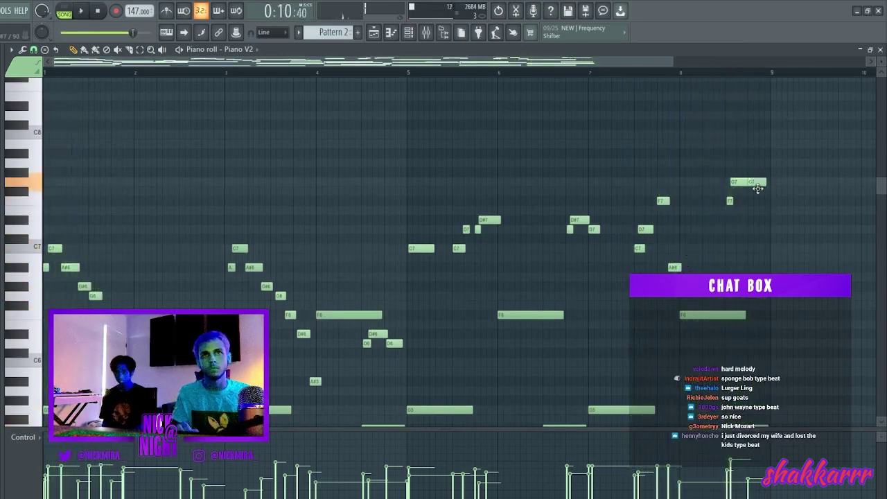
key("space")
left_click_drag(759, 223, 713, 149)
key("ctrl+Down")
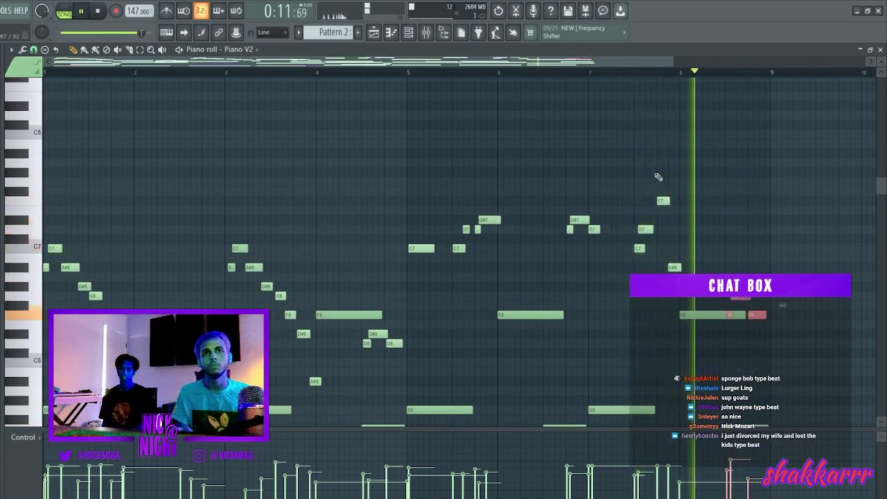
Layer a copy of the three-note bar 8 phrase at C7, D7 and C7 and lower both layers by one octave
key("space")
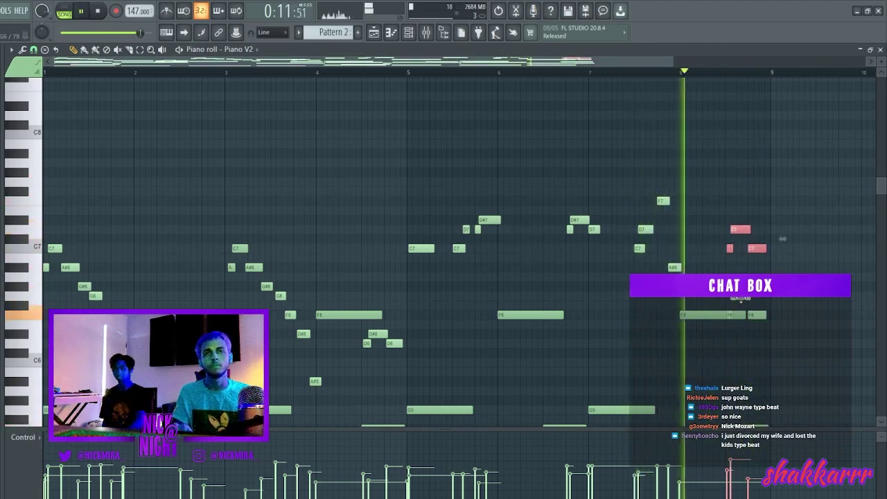
left_click(754, 259, "ctrl")
left_click_drag(772, 216, 712, 333)
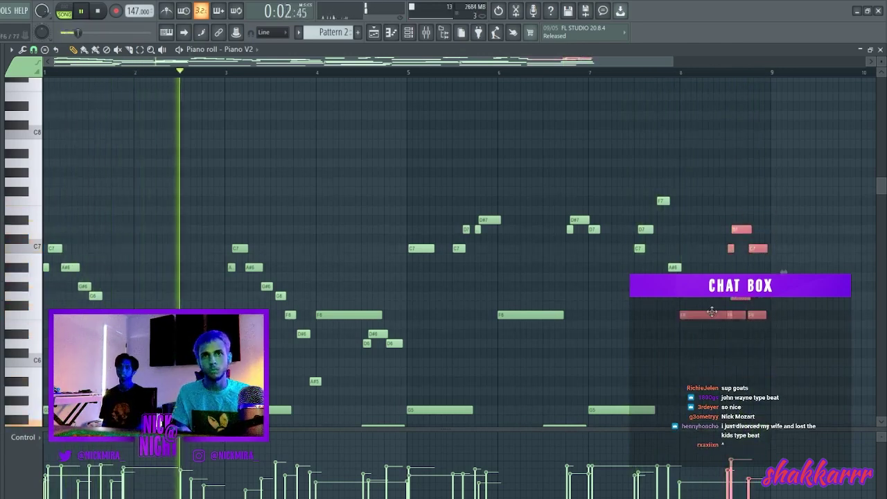
key("ctrl+Down")
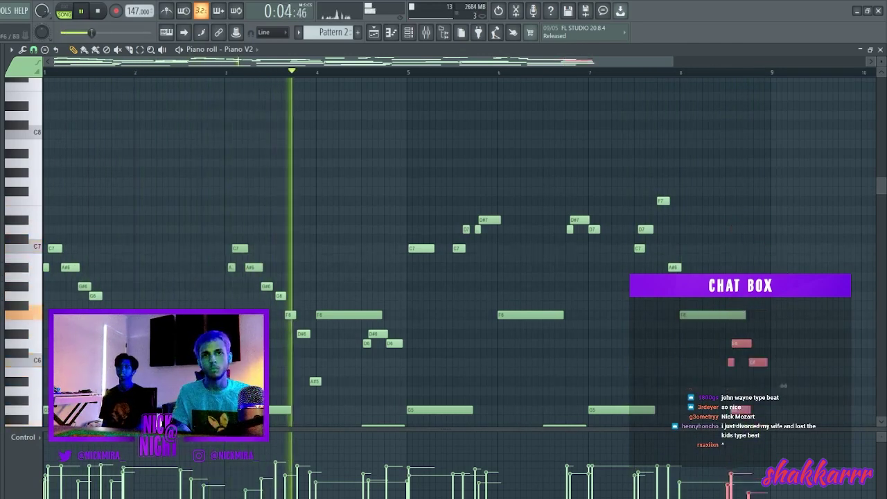
left_click(727, 159, "ctrl")
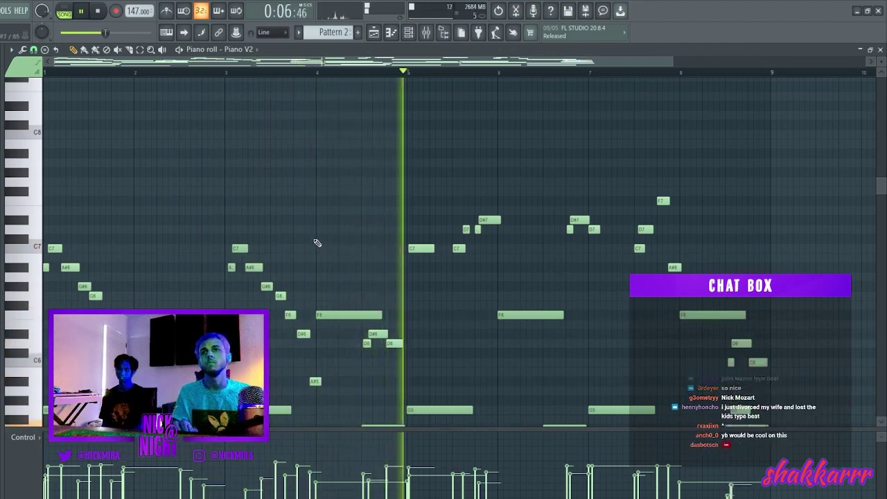
Nudge the D#6 near the end of bar 3 slightly earlier and lower all notes from F6 upward by one octave
left_click(303, 335)
left_click_drag(303, 337, 298, 337)
left_click_drag(30, 317, 32, 138)
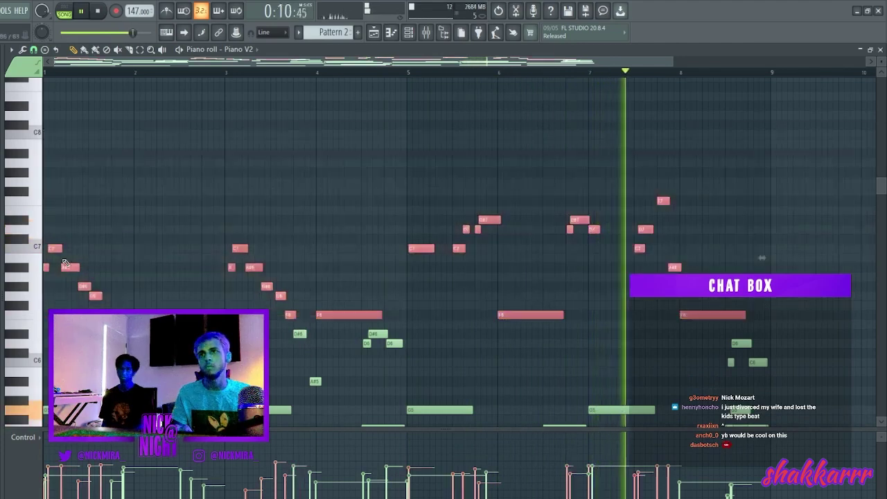
key("ctrl+Down")
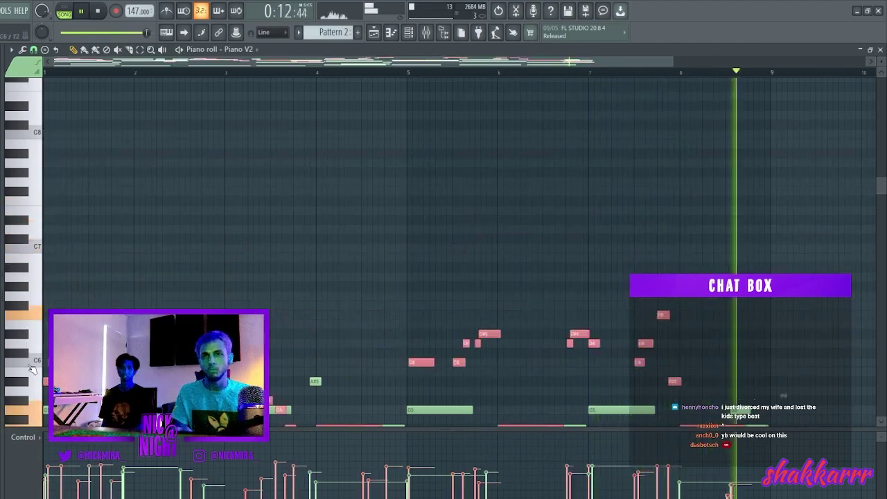
scroll(340, 238, "up", 5)
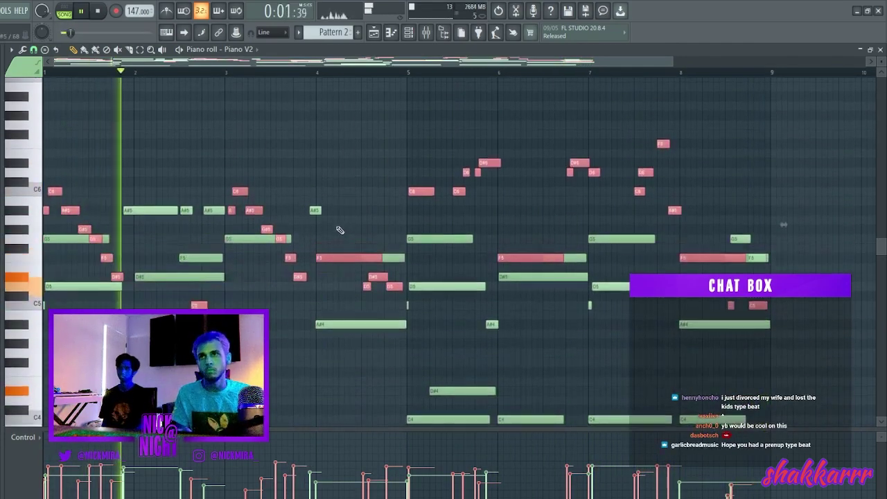
scroll(340, 230, "down", 1)
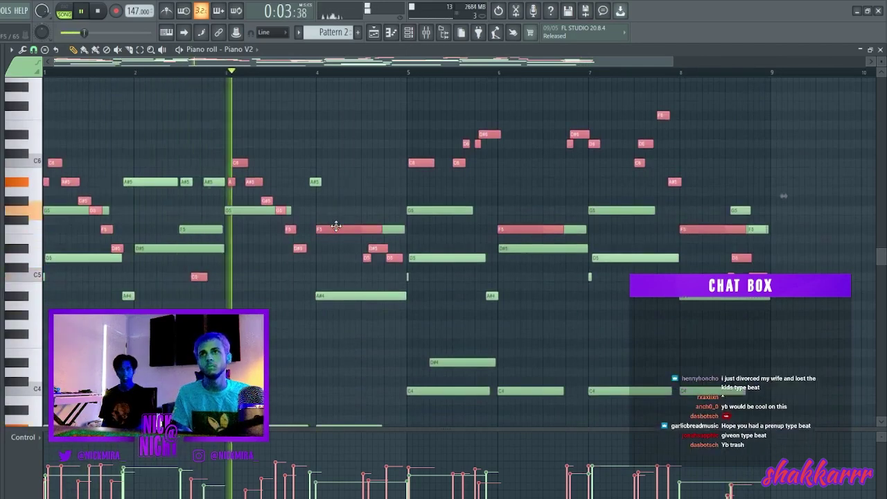
key("ctrl+d")
Move the short A#5 at the end of bar 3 earlier so that it ends where bar 4 begins
key("Escape")
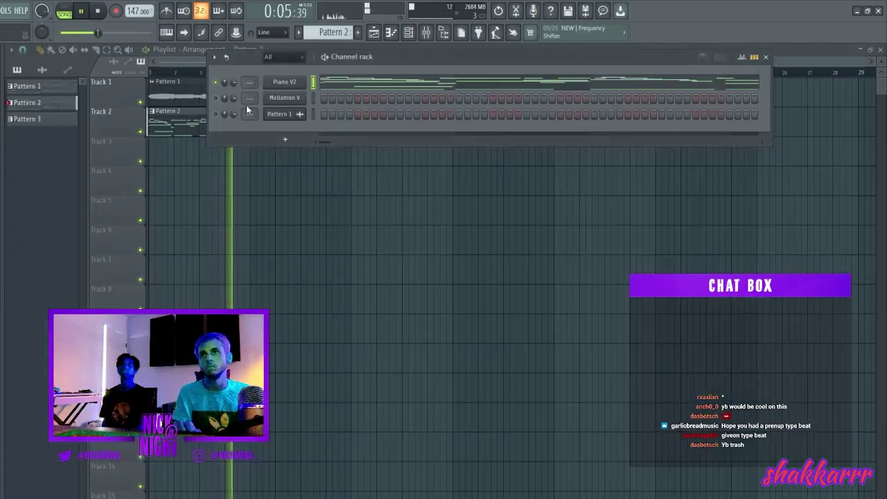
key("F7")
left_click(228, 72)
scroll(227, 73, "up", 4)
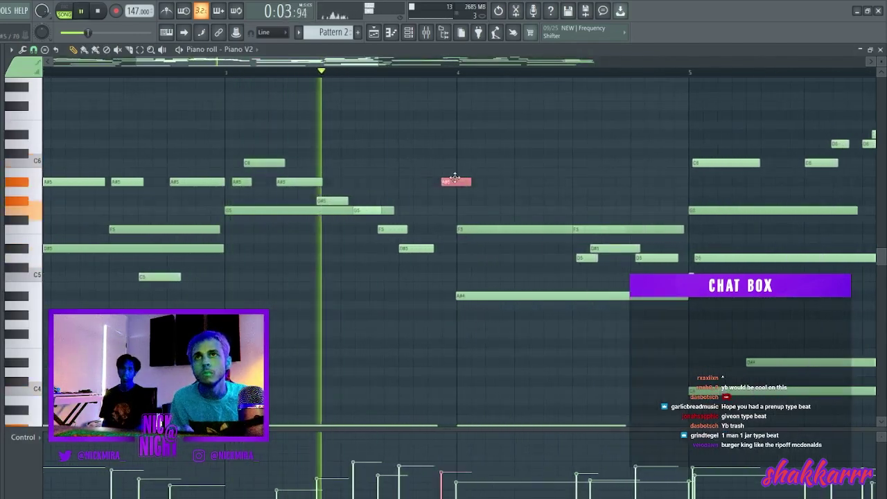
left_click_drag(455, 178, 440, 179)
key("space")
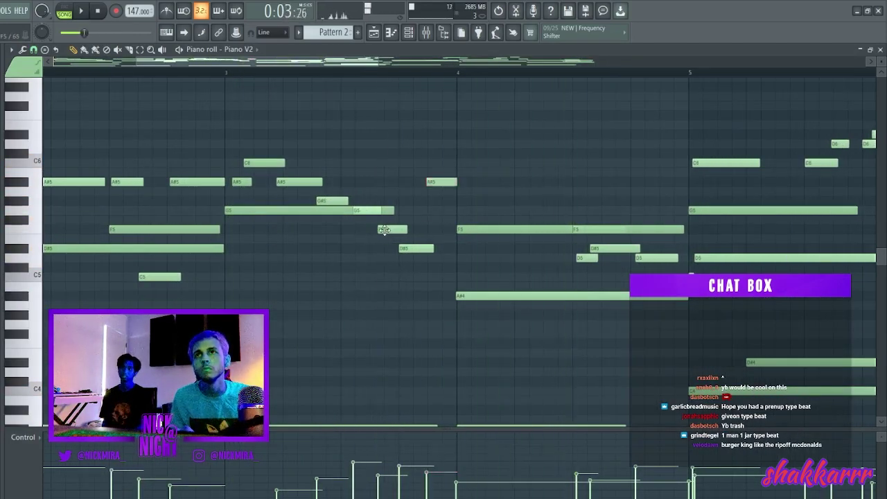
Shift the G#5, short G5 and F5 notes of the descending run in bar 3 slightly earlier together
left_click(371, 210, "ctrl+shift")
left_click(332, 210, "ctrl+shift")
left_click(334, 201, "ctrl+shift")
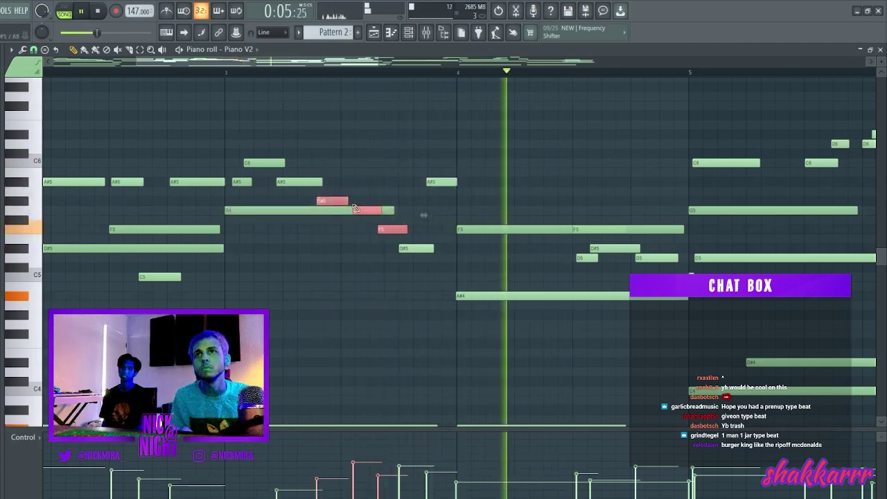
left_click_drag(367, 210, 410, 214)
key("space")
left_click(409, 213, "ctrl")
key("space")
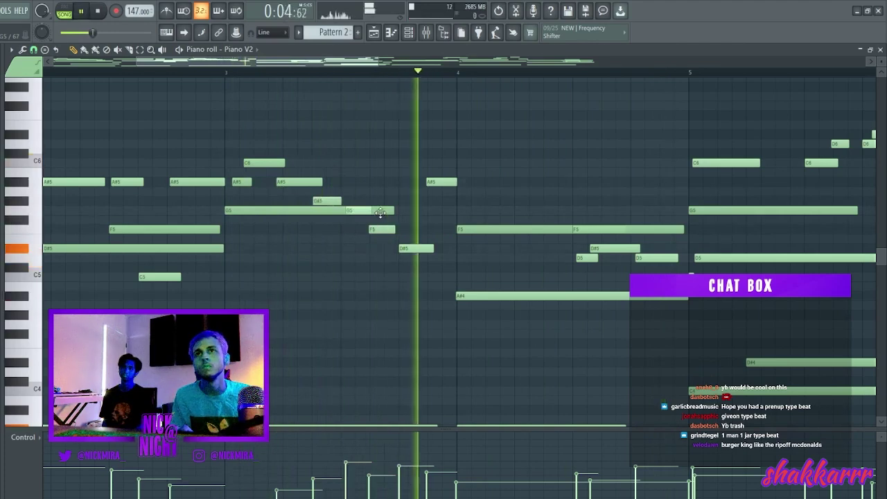
Fine-tune the timing in bar 3, moving the short G5 slightly earlier and the last A#5 slightly later
left_click(325, 211)
left_click(364, 209)
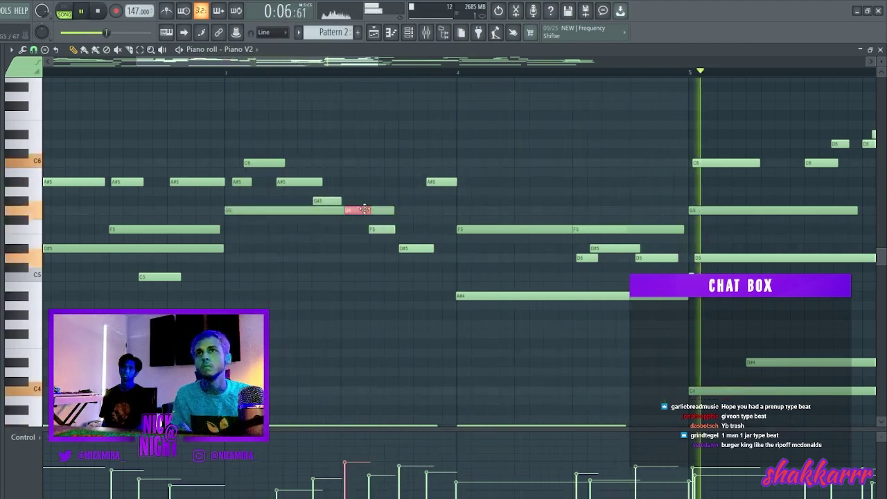
left_click(444, 182)
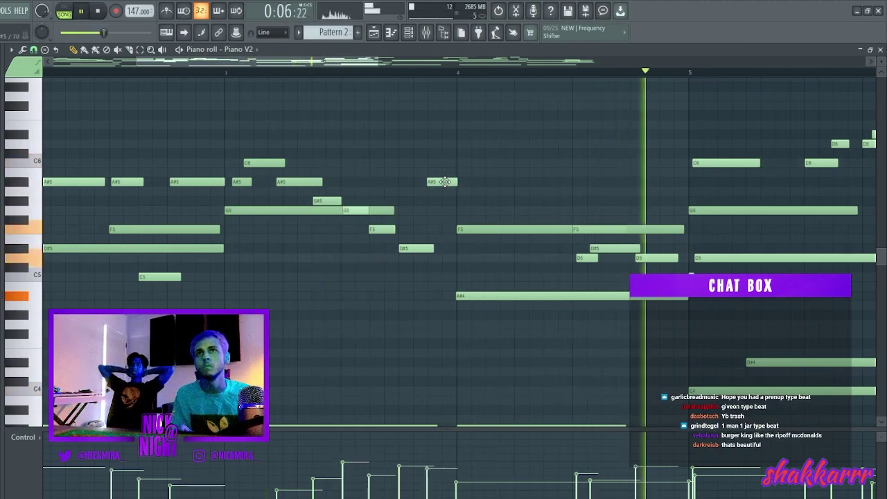
Play from bar 3, lower the velocity of the short G5 and slightly shorten the C6 in that bar
left_click(227, 73)
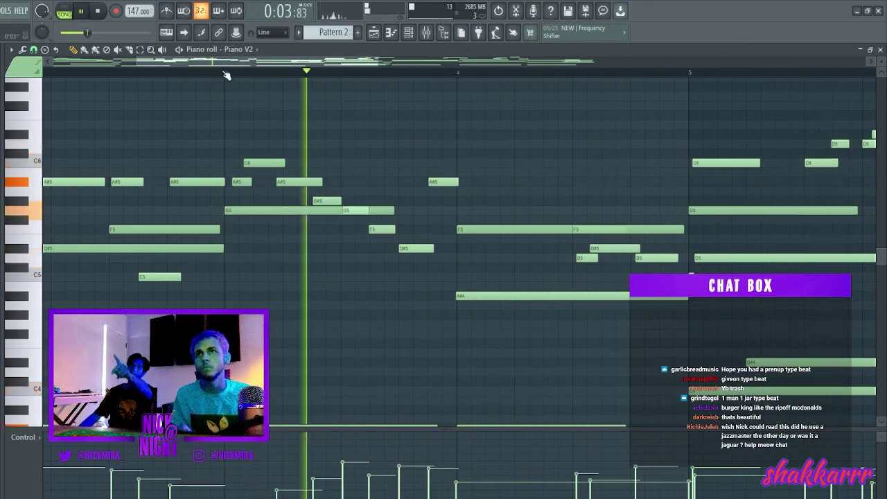
scroll(353, 212, "down", 5)
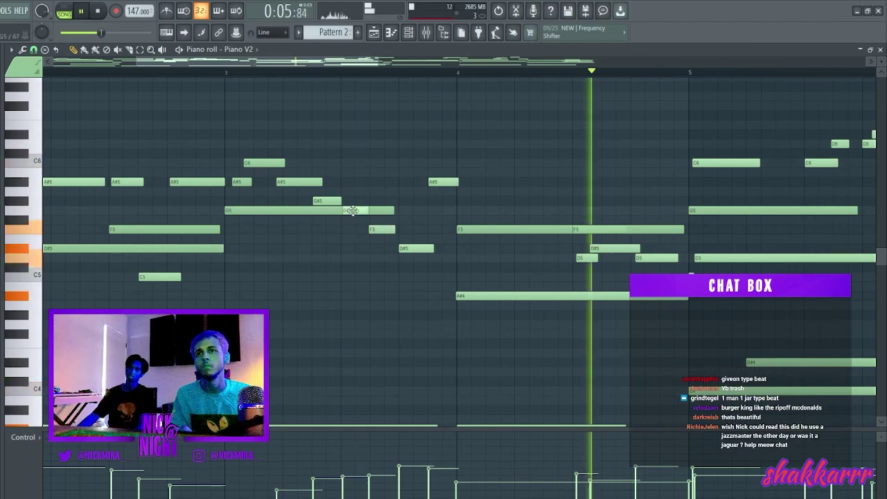
key("space")
key("space")
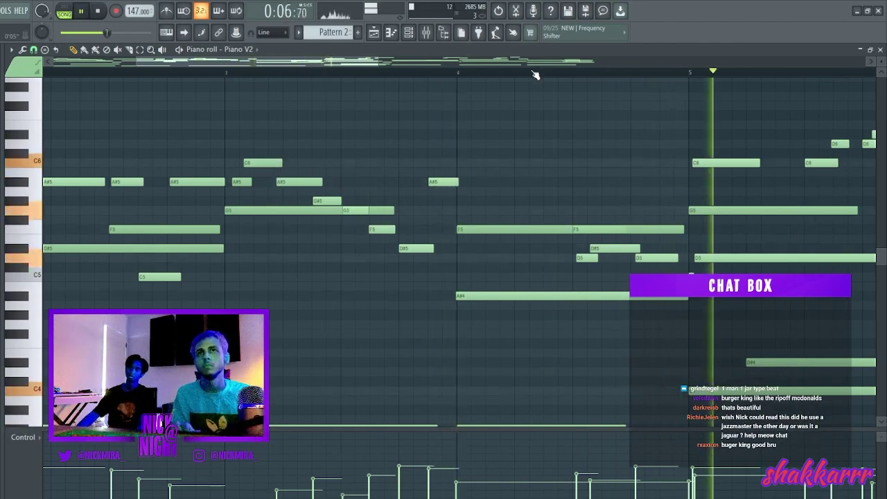
Unmute the Mellotron V and Pattern 1 channels and play the arrangement from the start
scroll(534, 72, "down", 6)
key("F7")
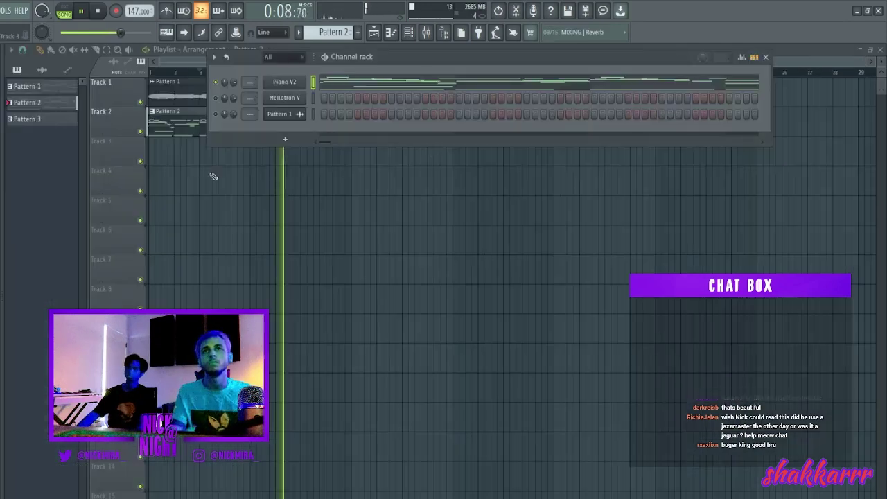
key("Escape")
left_click(151, 73)
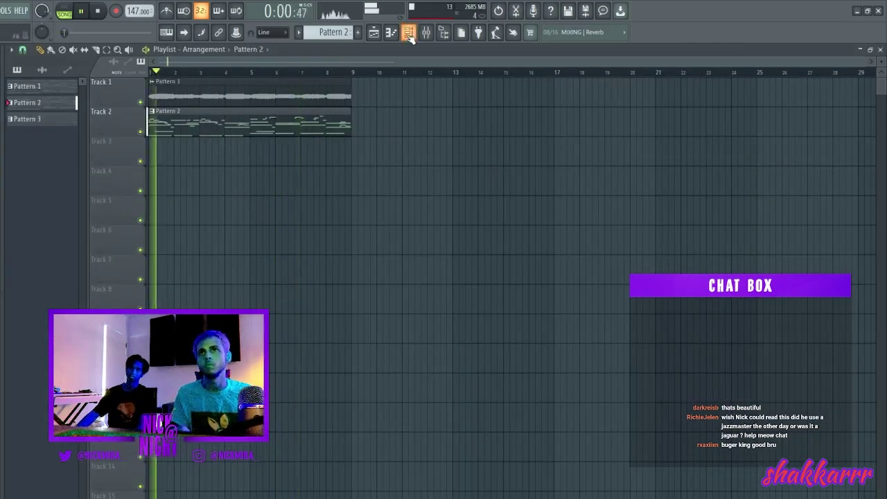
left_click(409, 33)
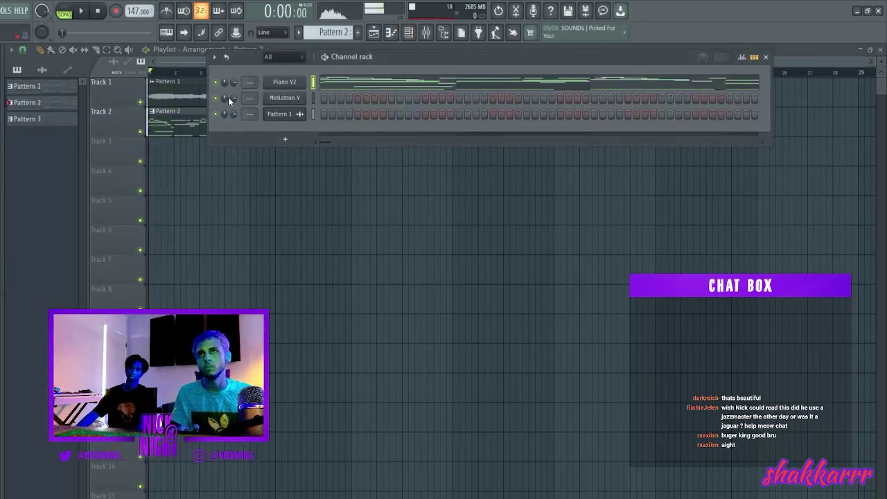
key("Escape")
key("space")
Place a copy of the Pattern 1 audio clip on Track 3, starting at bar 9
double_click(196, 88)
key("Escape")
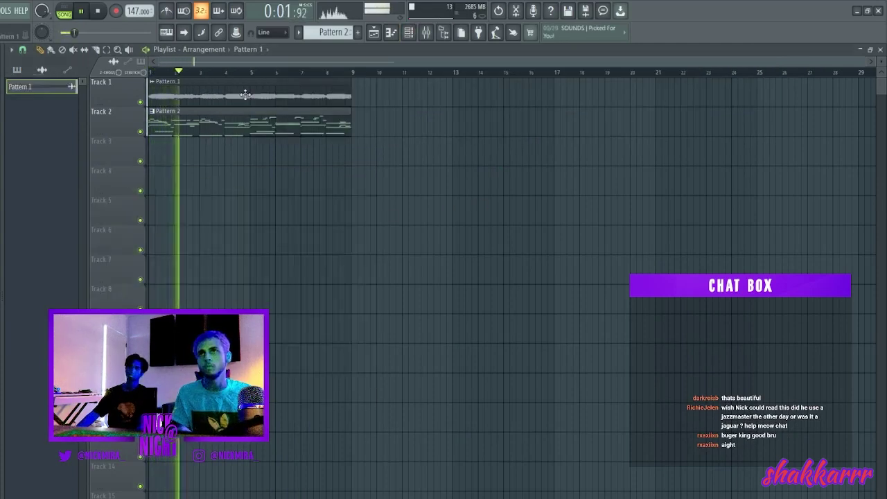
left_click(352, 146)
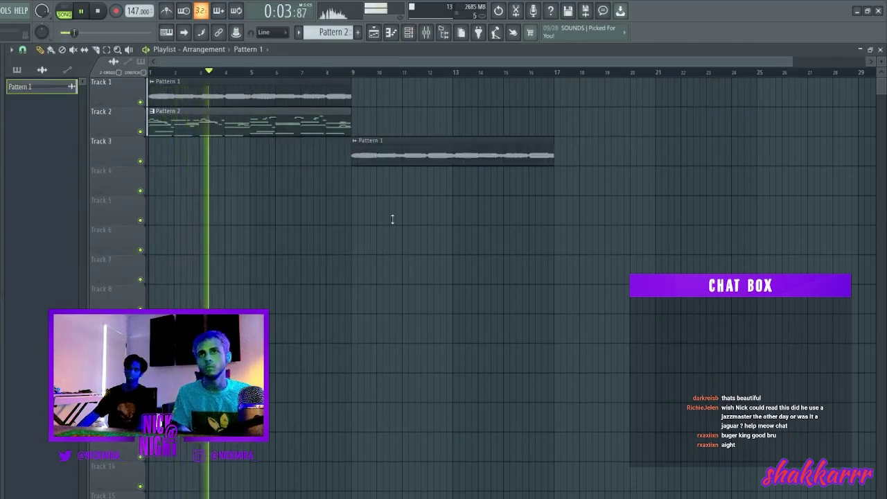
Make the Pattern 1 audio clip on Track 3 unique and adjust its time-stretching pitch
double_click(392, 152)
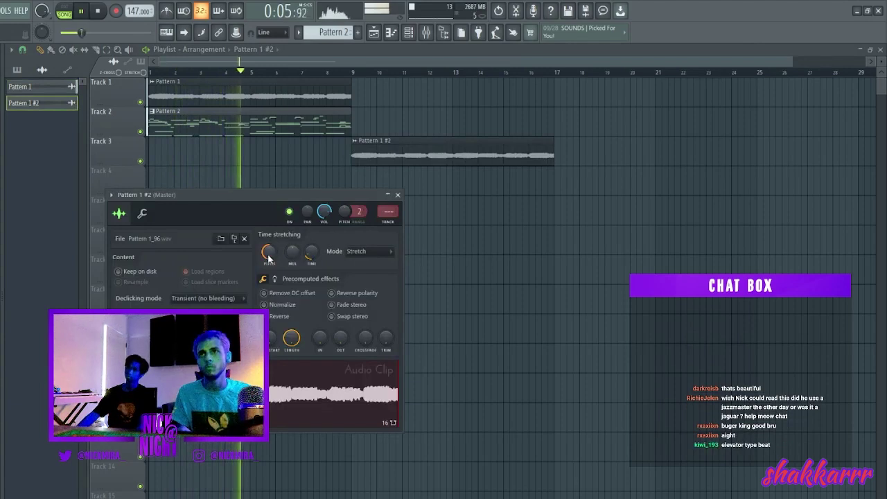
key("Escape")
double_click(435, 154)
key("Escape")
Slice the unique audio clip on Track 3 into one-bar pieces from bar 9 onwards
key("c")
left_click(384, 154)
left_click(407, 154)
left_click(430, 154)
left_click(454, 153)
left_click(480, 153)
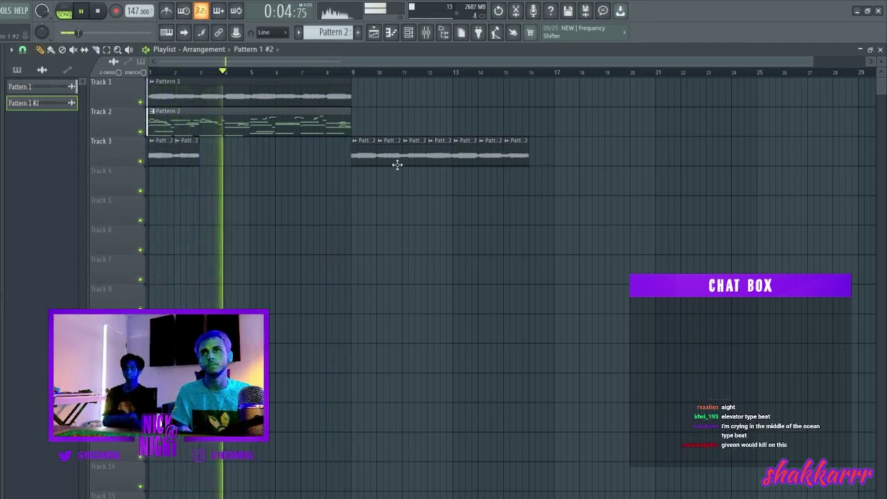
Try a new order for the one-bar slices by moving them into bars 1 to 8 of Track 3
left_click_drag(245, 163, 238, 163)
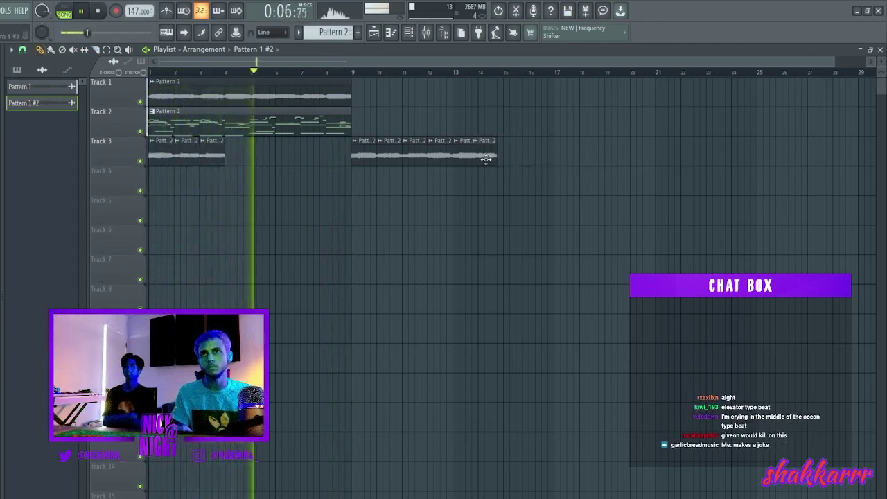
left_click_drag(305, 161, 267, 157)
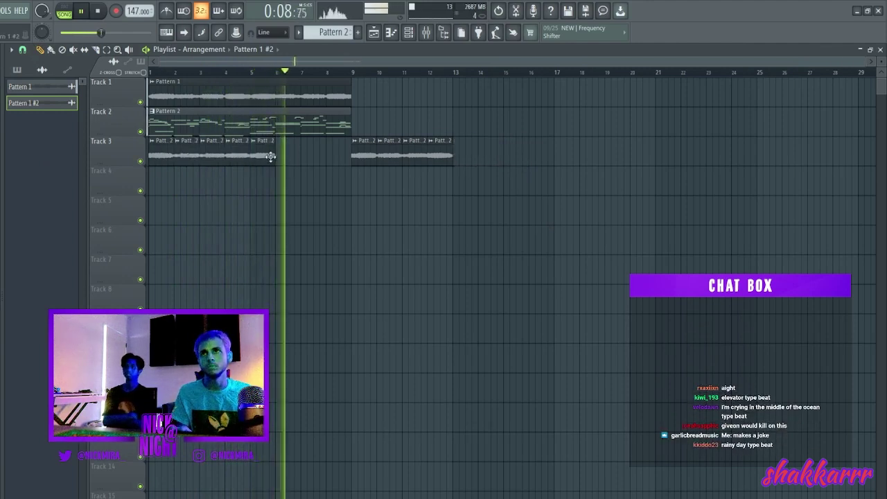
left_click_drag(441, 162, 291, 153)
left_click_drag(424, 154, 317, 153)
left_click_drag(385, 153, 334, 157)
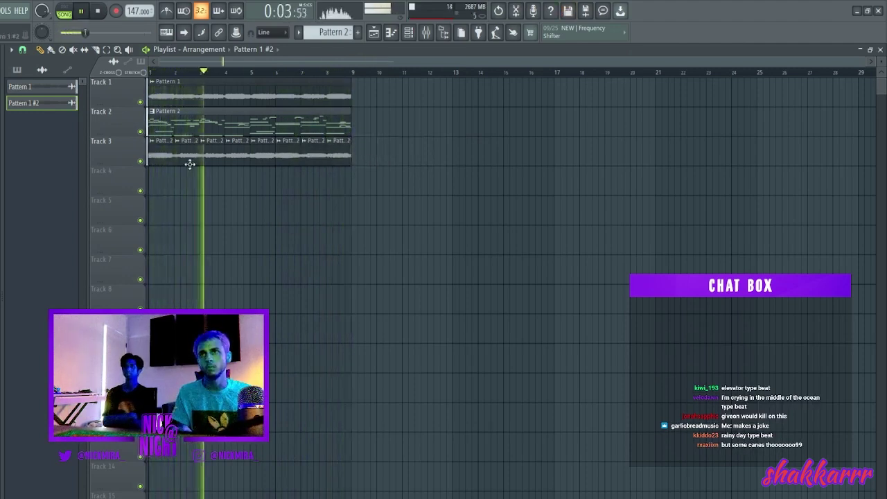
Undo the rearrangement of the one-bar slices on Track 3
key("ctrl+alt+z")
key("ctrl+alt+z")
key("ctrl+alt+z")
key("ctrl+alt+z")
key("ctrl+alt+z")
key("ctrl+alt+z")
key("ctrl+alt+z")
key("ctrl+alt+z")
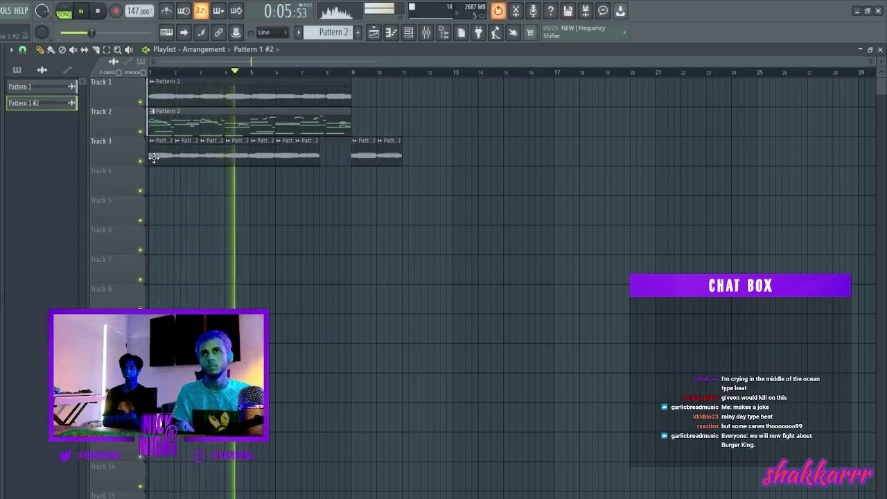
left_click_drag(212, 154, 193, 158)
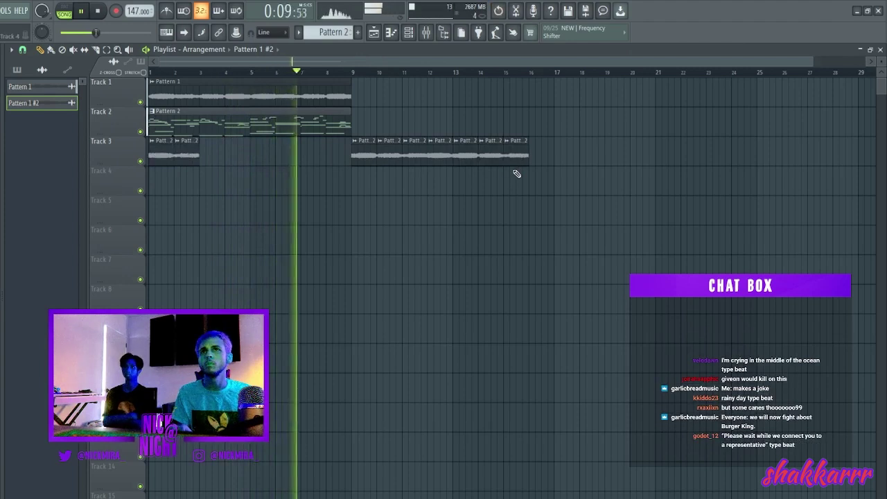
key("ctrl+alt+z")
key("ctrl+alt+z")
Move the one-bar slices into bars 1 to 8 of Track 3 in a new order, starting with the last slices
left_click_drag(539, 158, 159, 158)
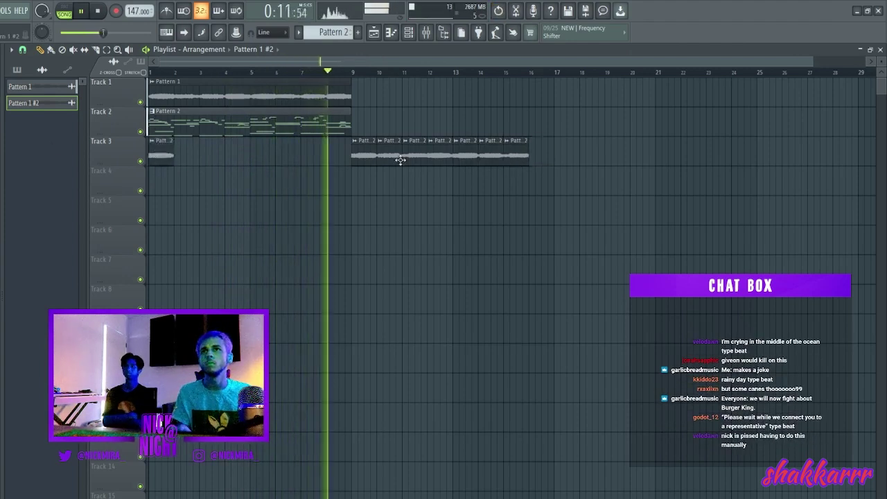
left_click_drag(516, 154, 188, 154)
left_click_drag(459, 155, 213, 162)
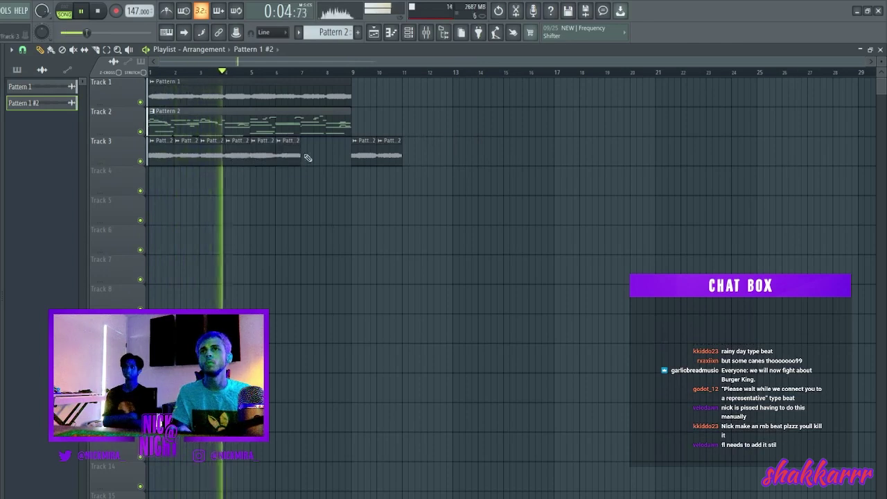
left_click_drag(391, 147, 315, 154)
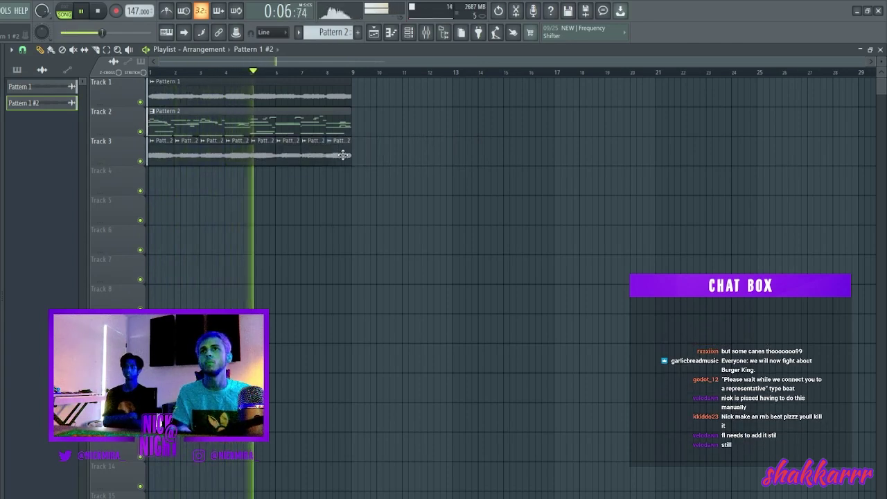
Raise the time-stretching pitch of the sliced Pattern 1 #2 clip and route it to mixer track 1
double_click(343, 155)
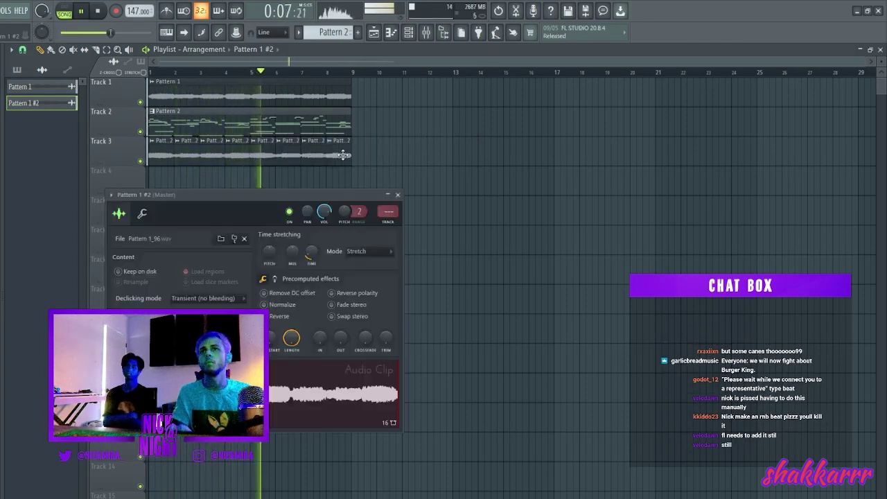
left_click(390, 220)
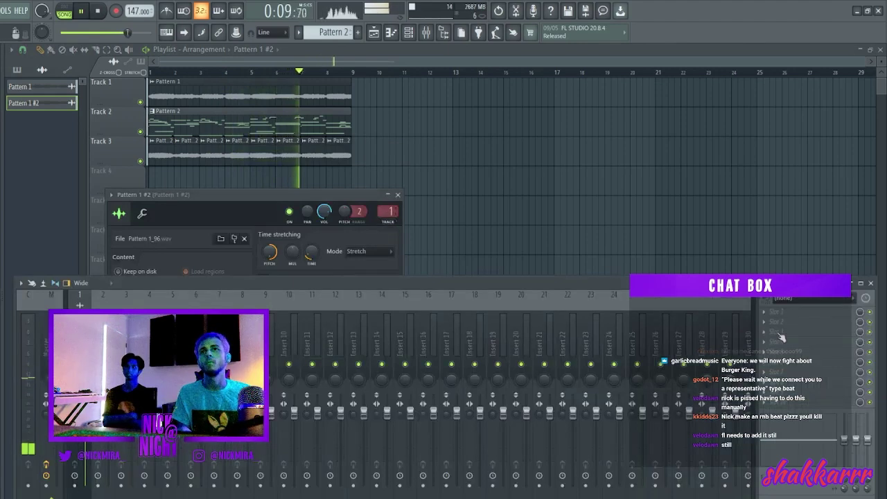
Add Fruity parametric EQ 2 in slot 3 of mixer track 1 and cut the low and high ends of the sliced clip
left_click(546, 142)
right_click(420, 183)
left_click(466, 228)
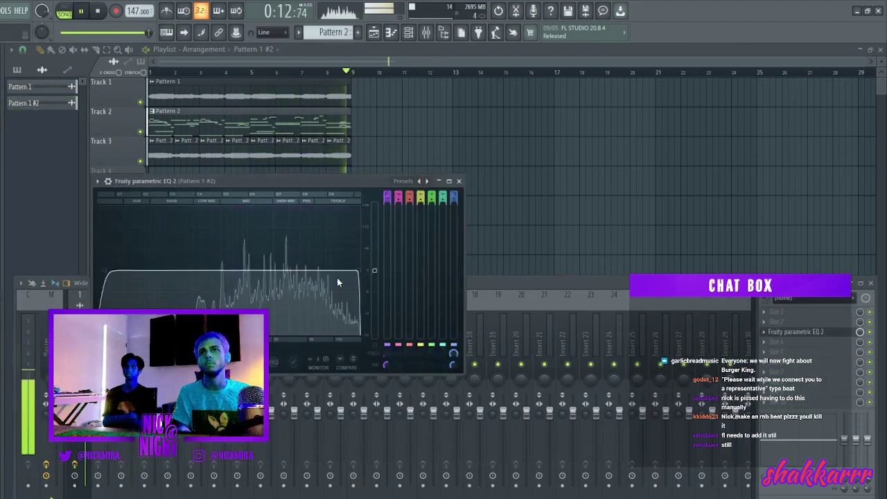
left_click_drag(358, 271, 295, 271)
left_click_drag(106, 271, 147, 269)
left_click(147, 269)
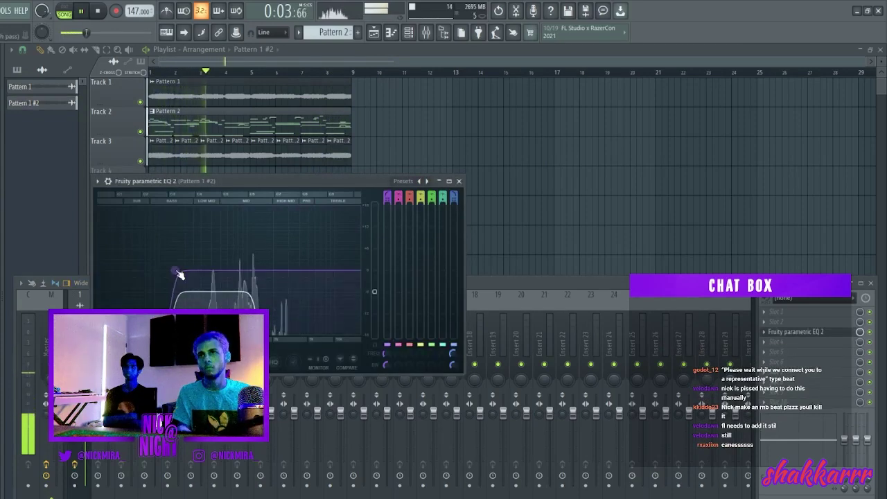
key("Escape")
key("Escape")
key("Escape")
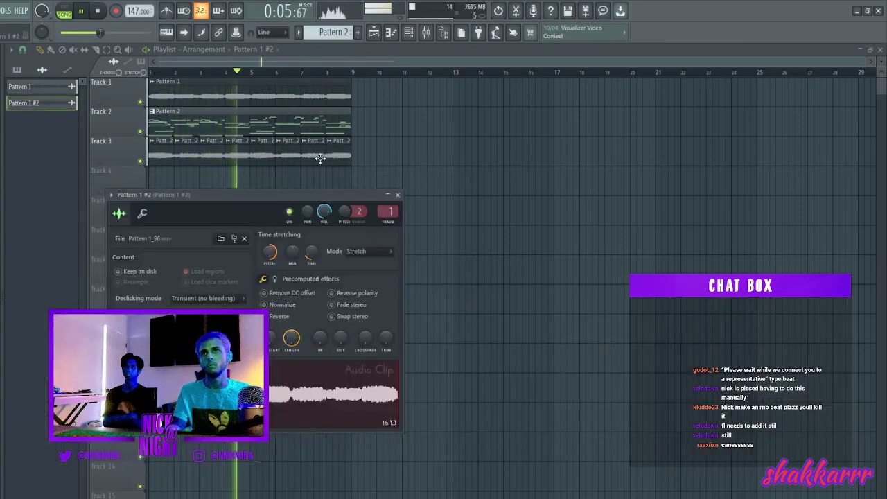
Look over the channel rack, the Pattern 1 clip's settings and the Piano V2 notes in the piano roll
left_click(408, 33)
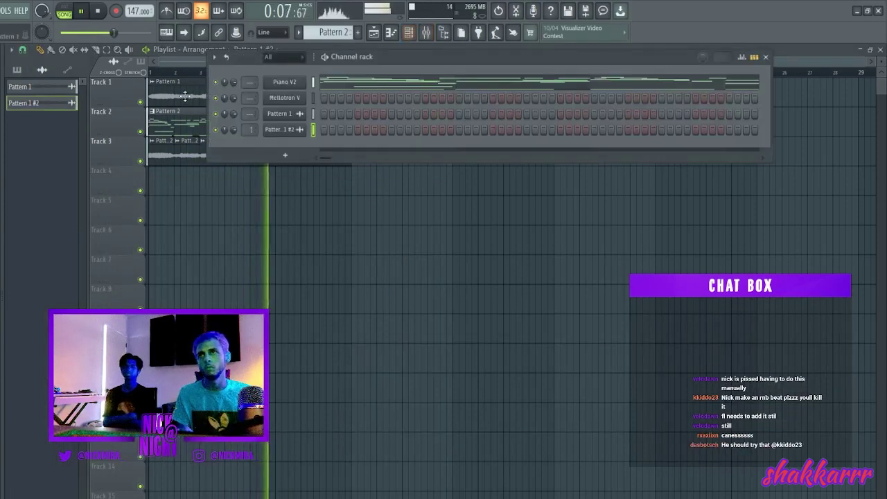
double_click(184, 97)
key("Escape")
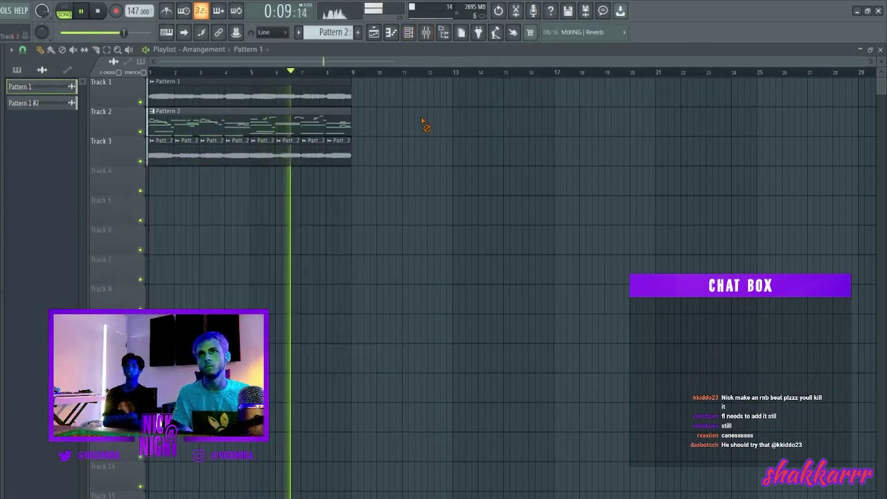
left_click(408, 32)
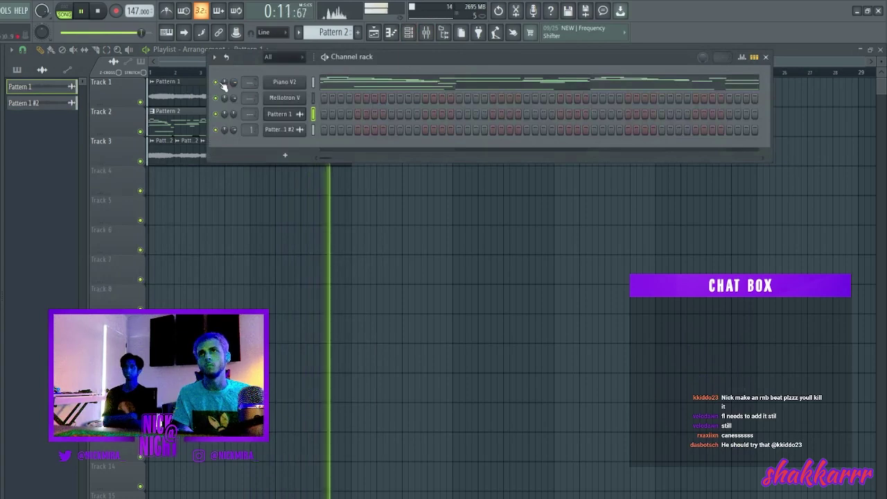
right_click(379, 263)
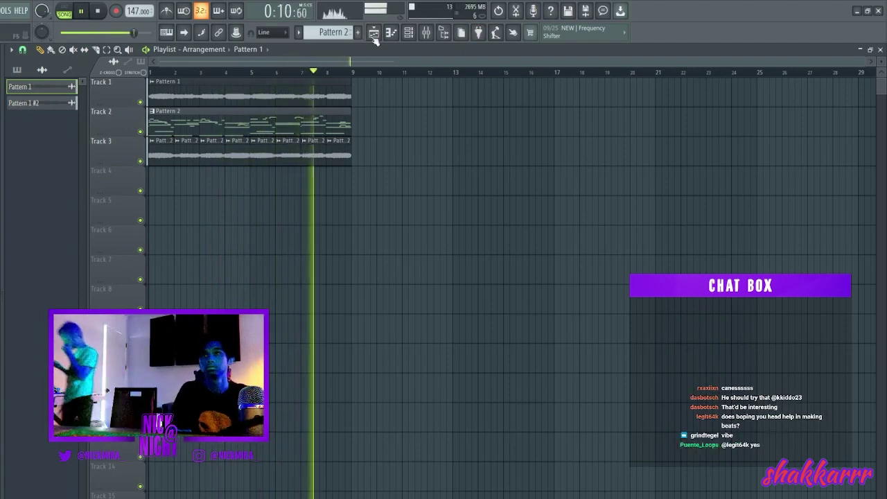
left_click(409, 32)
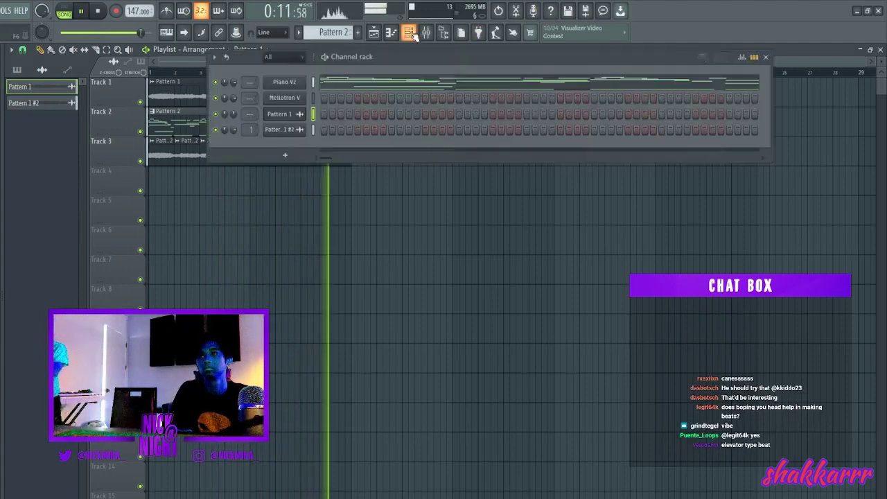
left_click(339, 90)
scroll(328, 110, "up", 2)
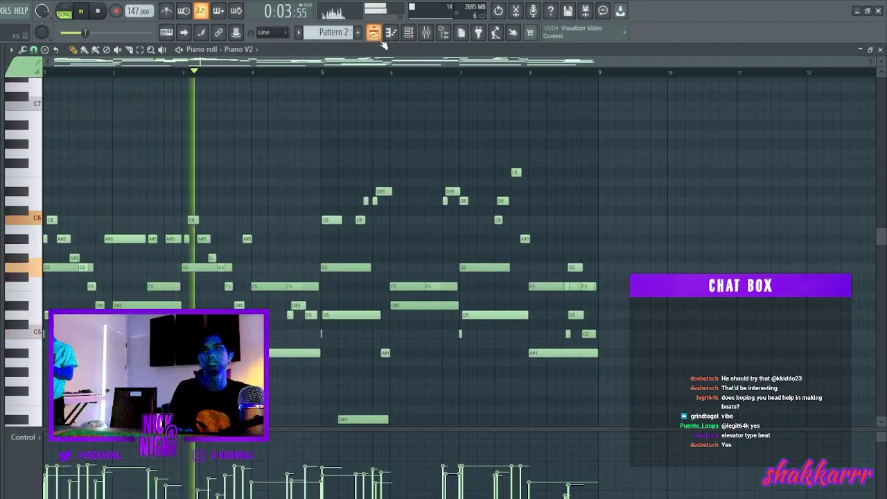
Clone the Piano V2 channel and look over the clone's Piano V instrument
left_click(413, 32)
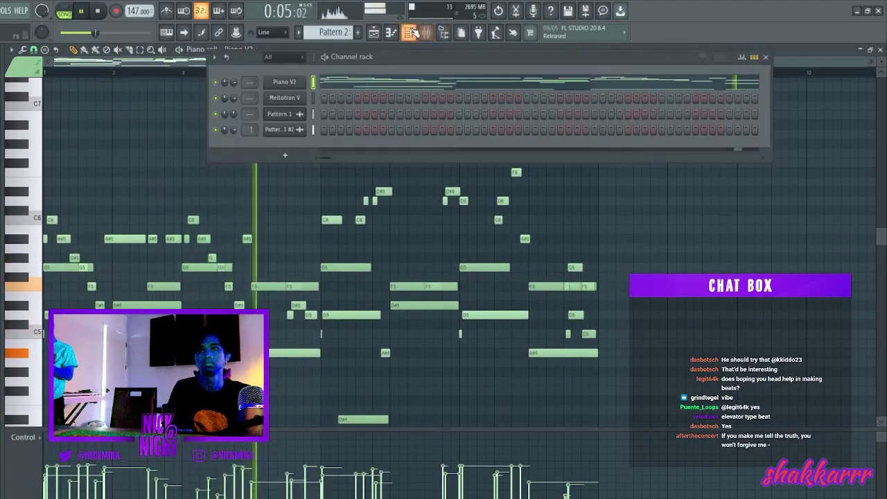
left_click(289, 82)
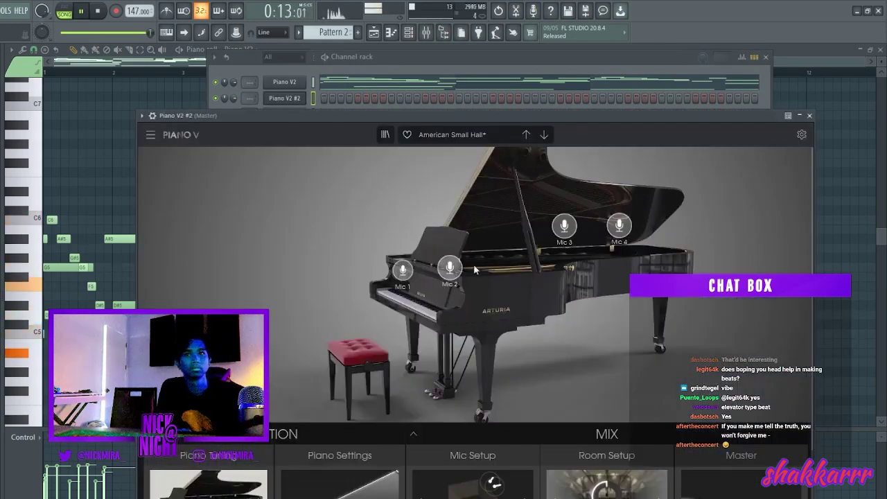
left_click_drag(413, 116, 409, 47)
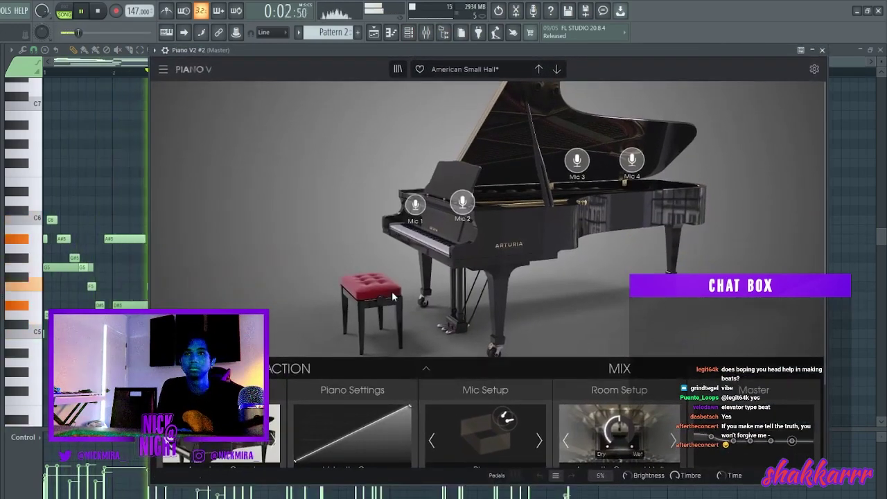
left_click_drag(395, 325, 487, 96)
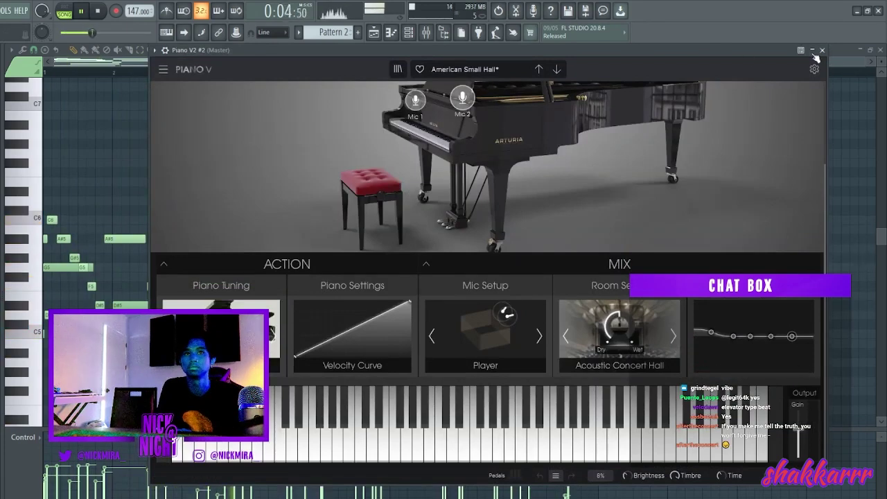
left_click(822, 50)
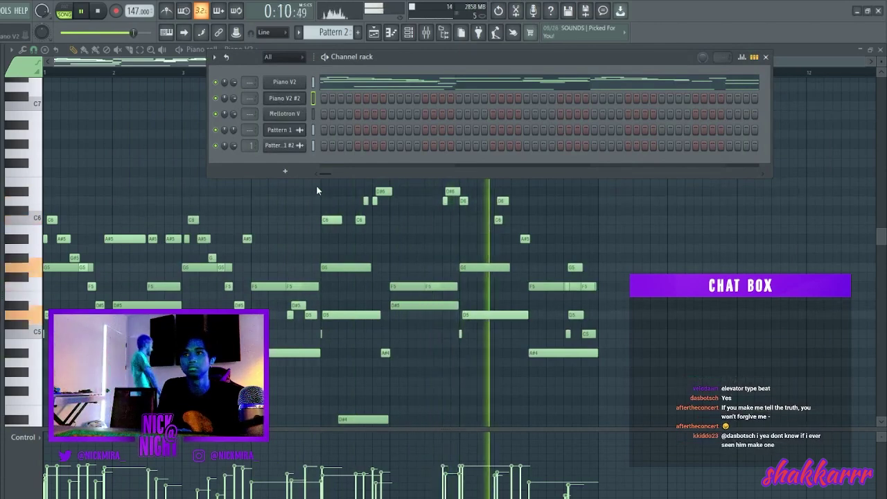
Check the Mellotron V instrument and switch the cloned Piano V2 #2 to the Glass Piano FM preset
left_click(284, 113)
left_click_drag(323, 106, 275, 196)
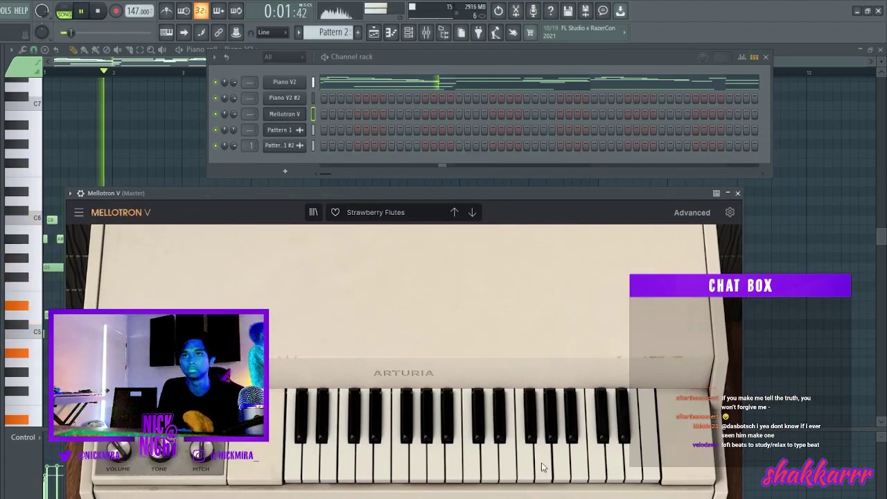
left_click(292, 100)
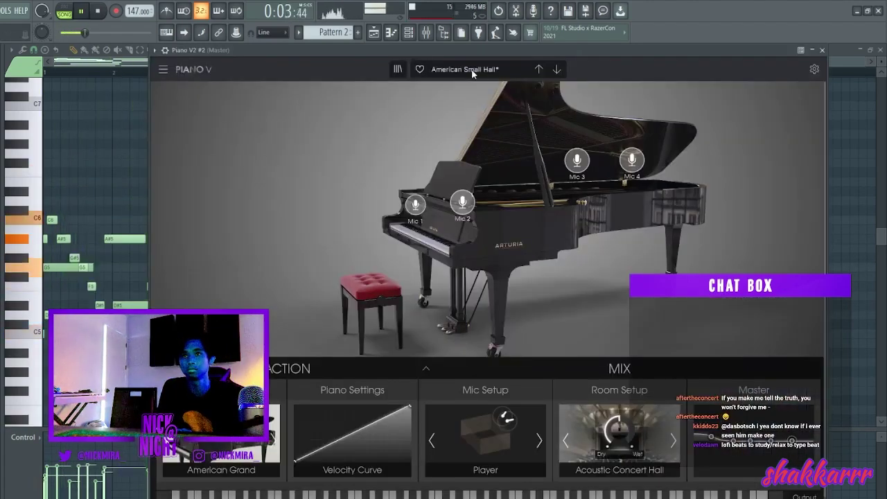
left_click(557, 70)
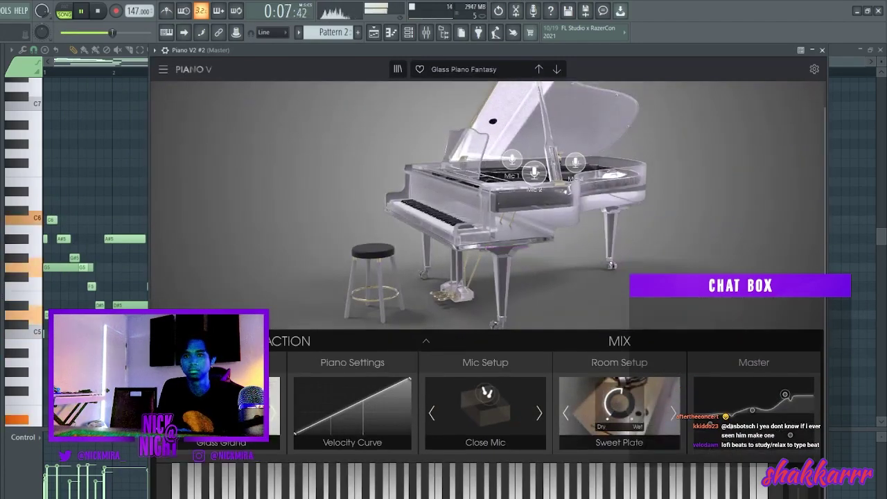
left_click(555, 69)
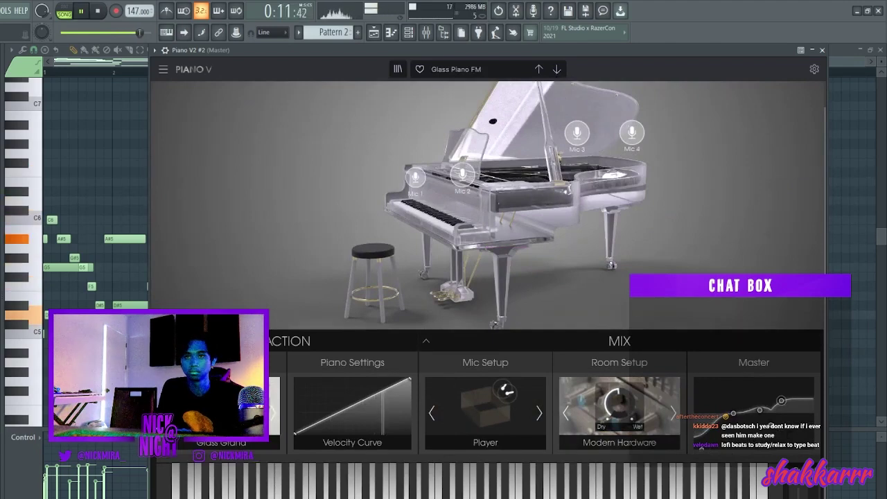
left_click(822, 51)
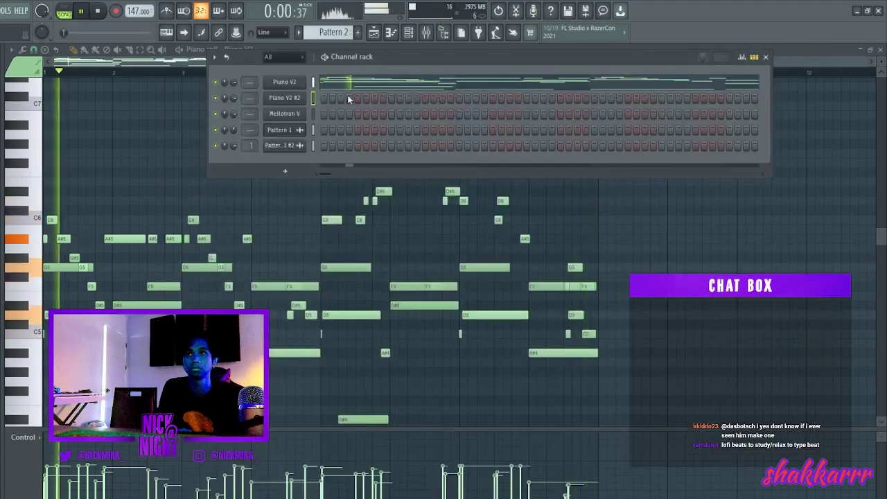
Place an A#6 and an F6 note at the start of bar 8 in the Piano V2 #2 piano roll
key("F6")
scroll(549, 167, "up", 3)
left_click(514, 134)
left_click(515, 72)
key("space")
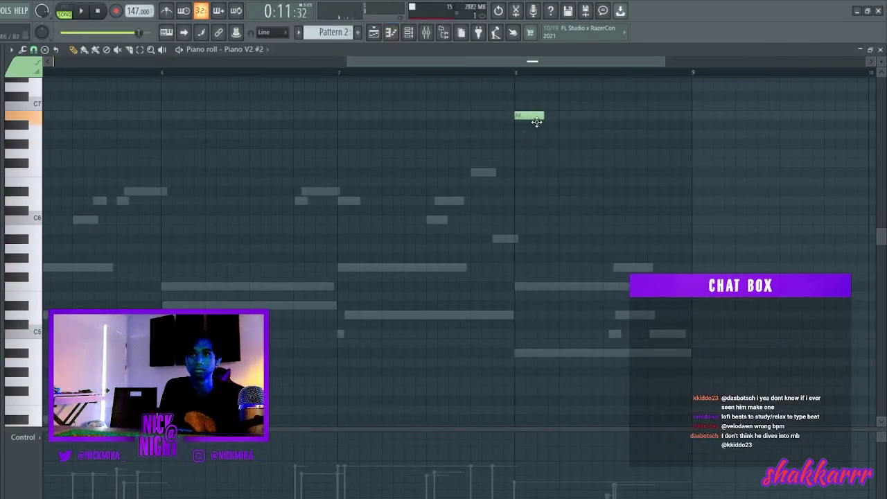
left_click(529, 162)
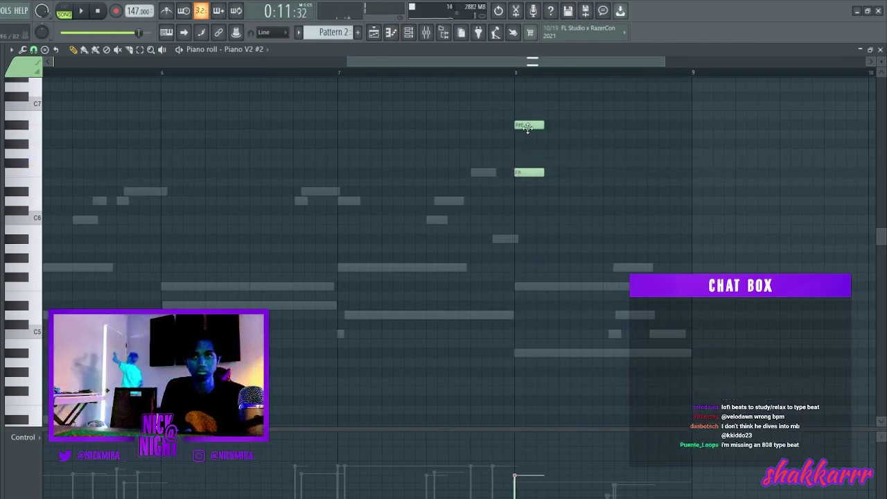
Shorten the F6 at bar 8, add a second short F6 after it and play back the result
key("space")
key("space")
key("space")
left_click_drag(544, 172, 533, 172)
left_click(539, 173)
key("space")
key("space")
key("space")
key("space")
Continue the bar 8 run with short D#6, D6, C6, A#5 and G5 notes, ending on another A#5, and play it back
left_click(609, 223)
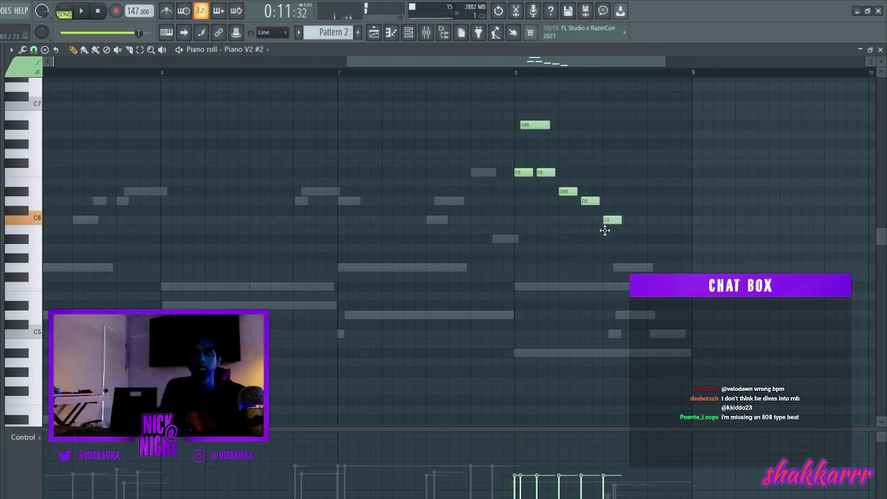
left_click(626, 241)
key("space")
scroll(626, 243, "down", 3)
key("space")
left_click(641, 267)
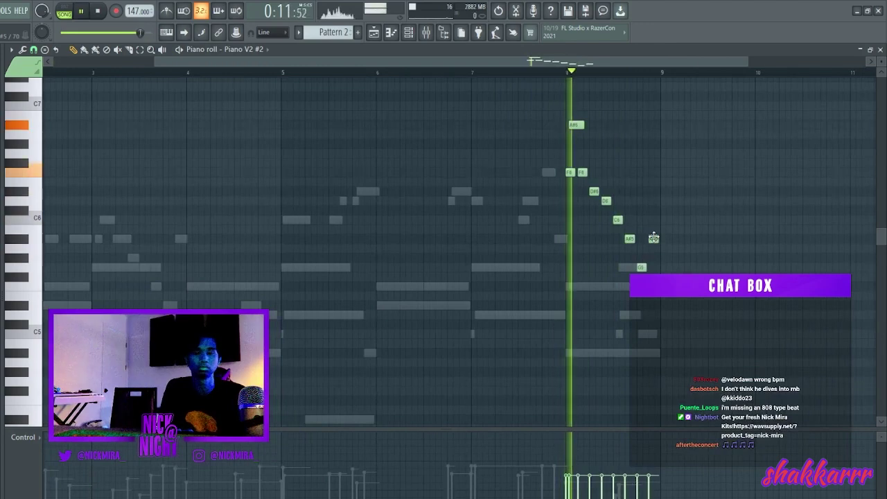
Redraw the velocities of the bar 8 run in Piano V2 #2, starting soft and peaking around its middle notes
scroll(654, 246, "down", 2)
key("ctrl+a")
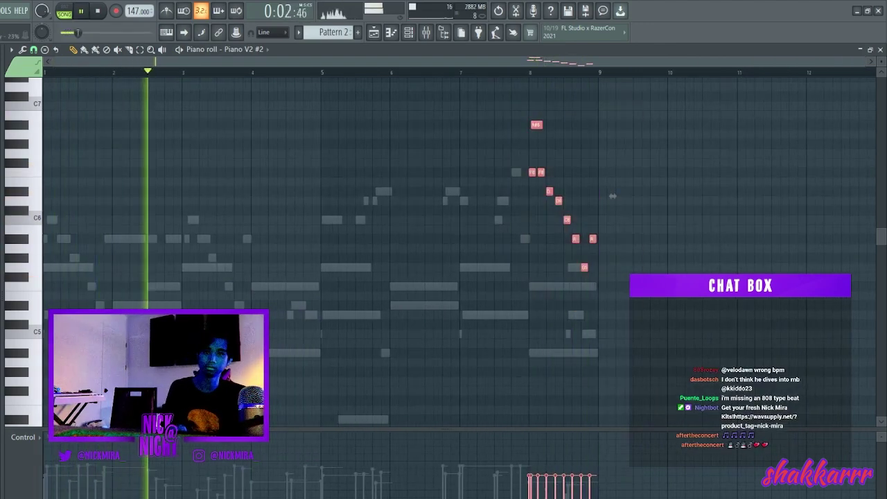
left_click_drag(569, 473, 591, 495)
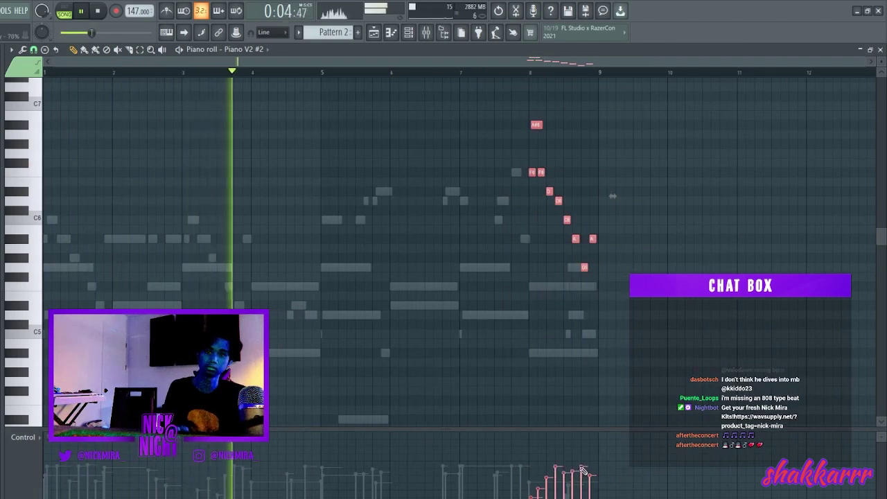
left_click(619, 363)
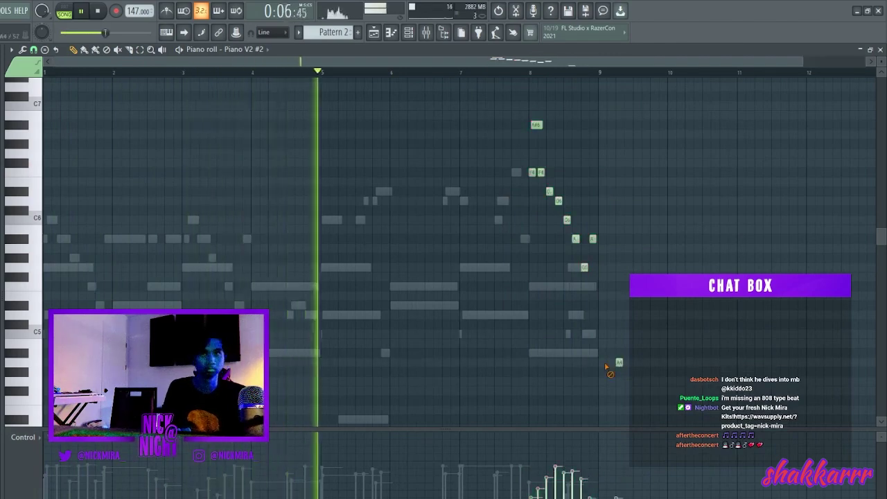
right_click(619, 363)
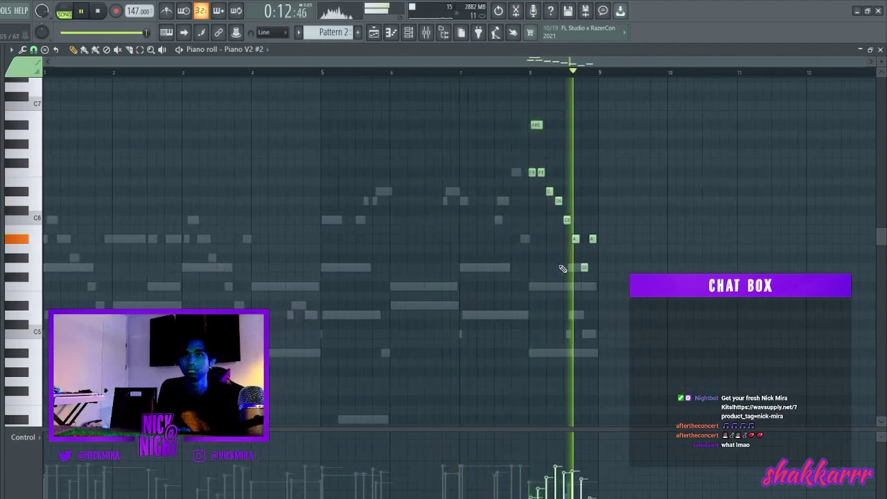
Lower the last note of the bar 8 run to D#5 and play back the result
key("space")
scroll(591, 242, "up", 2)
key("space")
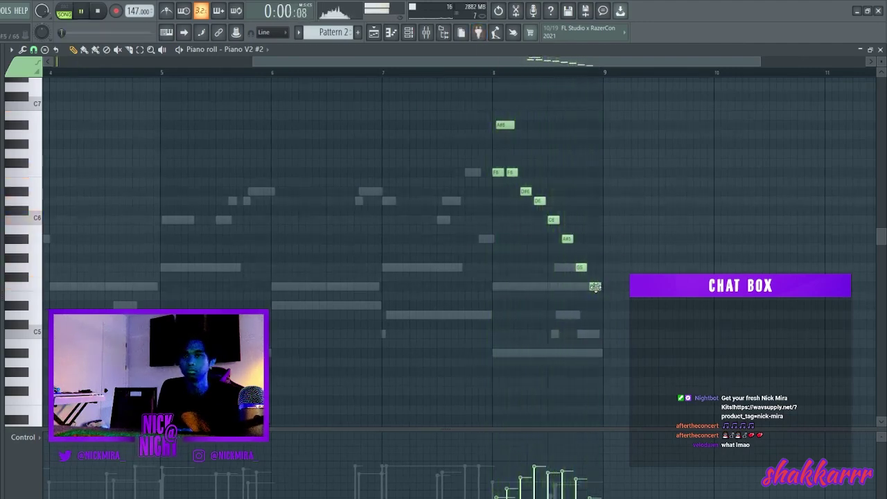
left_click(594, 304)
key("space")
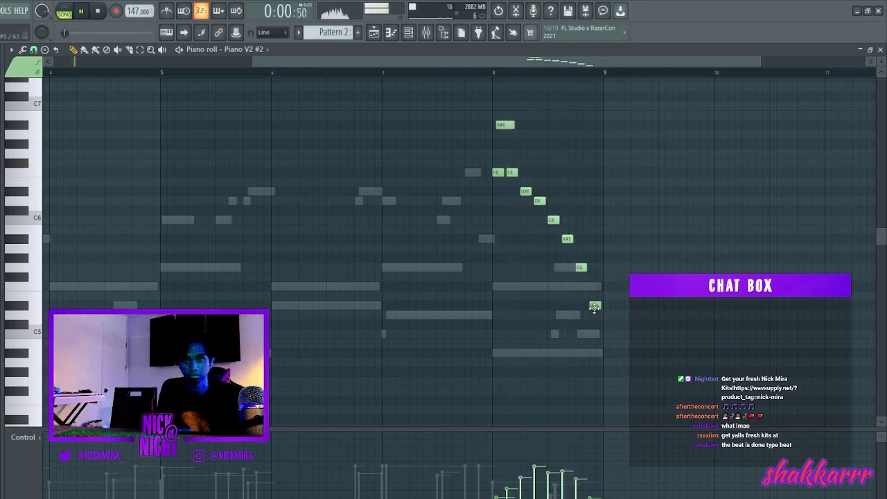
scroll(594, 307, "down", 2)
Add an Omnisphere channel, load the Adagio Transparent Strings Warm patch and check layer A's filter and modulation envelopes
left_click(409, 32)
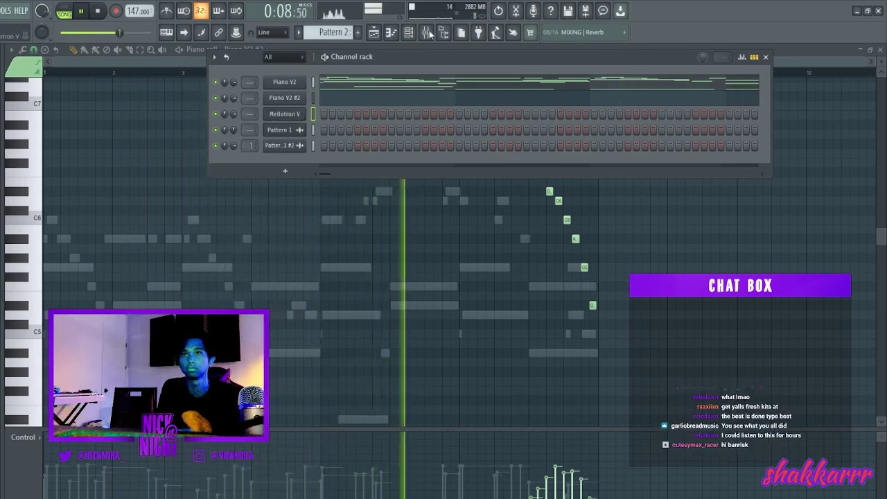
left_click(296, 83)
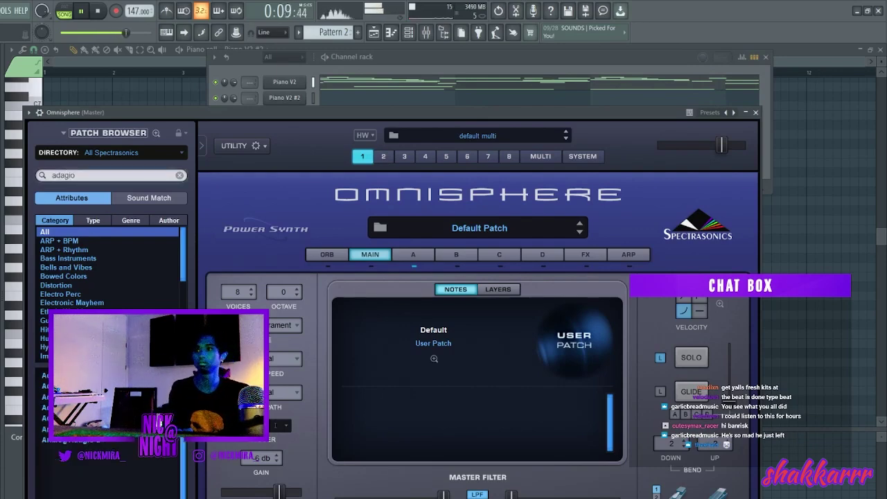
left_click(422, 255)
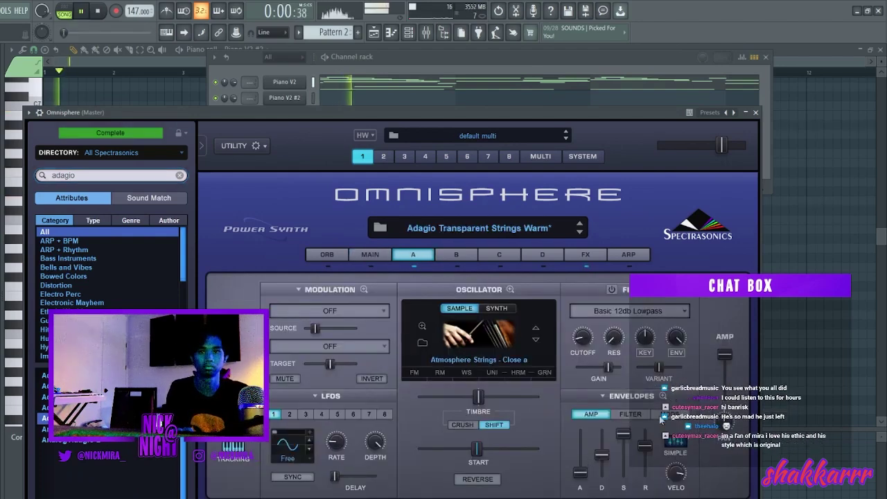
left_click(631, 415)
left_click(665, 414)
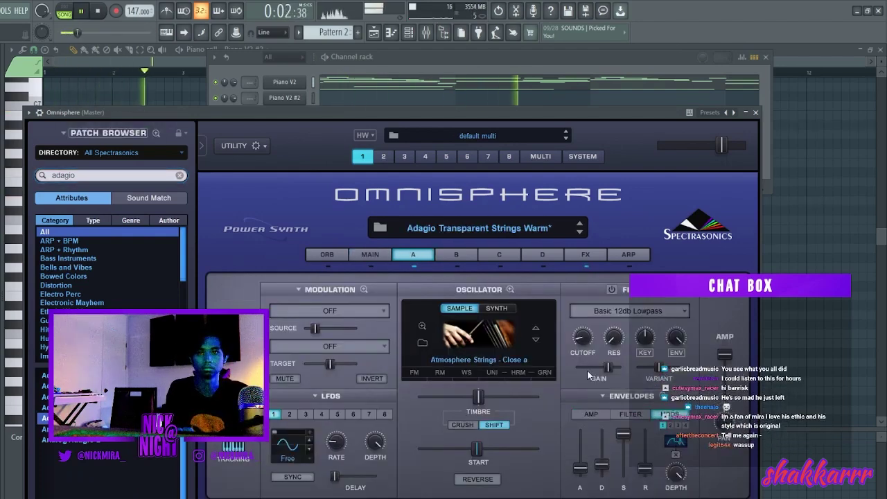
Draw a G5 note filling bar 1 in the Omnisphere piano roll and play it back
left_click(431, 63)
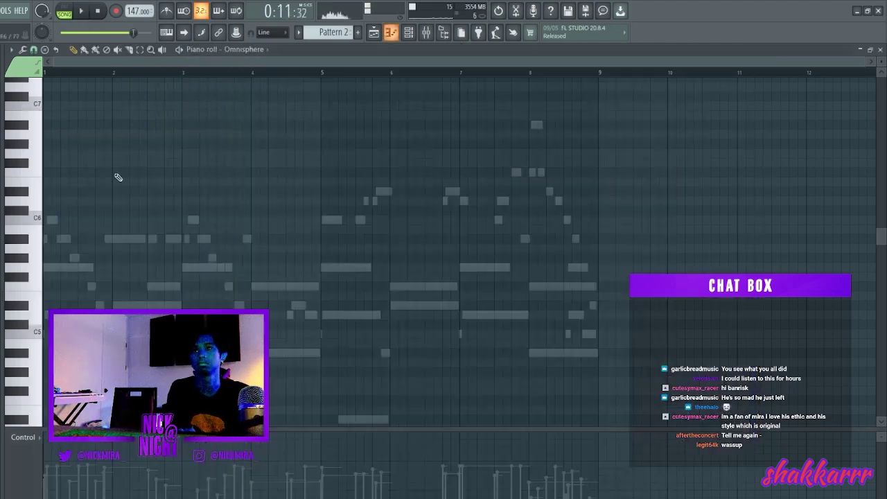
scroll(115, 182, "up", 3)
left_click_drag(72, 212, 49, 268)
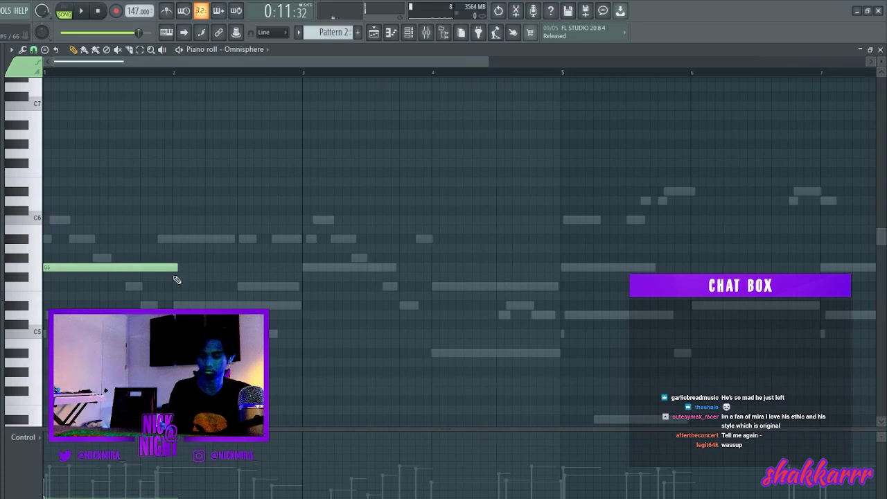
key("ctrl+a")
key("space")
scroll(183, 268, "down", 3)
key("space")
left_click_drag(624, 71, 18, 113)
key("space")
left_click(116, 233)
right_click(116, 232)
key("space")
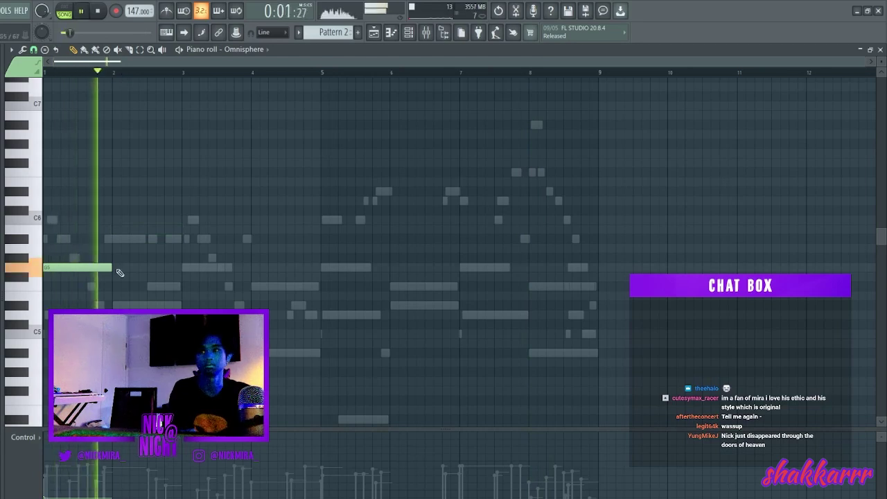
Add a one-bar A#5 at bar 3 and a half-bar D#6 at the end of bar 4 in the Omnisphere part
left_click(184, 240)
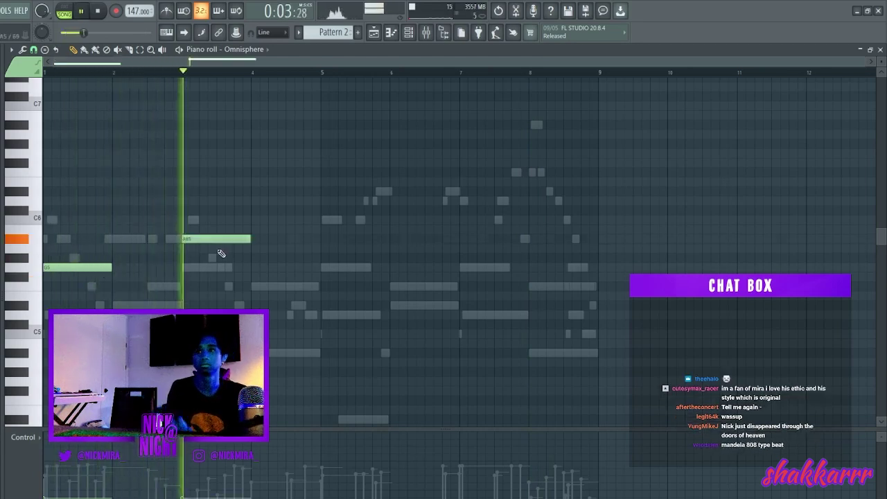
left_click(291, 192)
key("space")
key("space")
left_click_drag(353, 192, 322, 194)
Duplicate the four-bar Omnisphere phrase into bars 5 to 8
left_click_drag(382, 338, 76, 182)
key("ctrl+b")
key("ctrl+d")
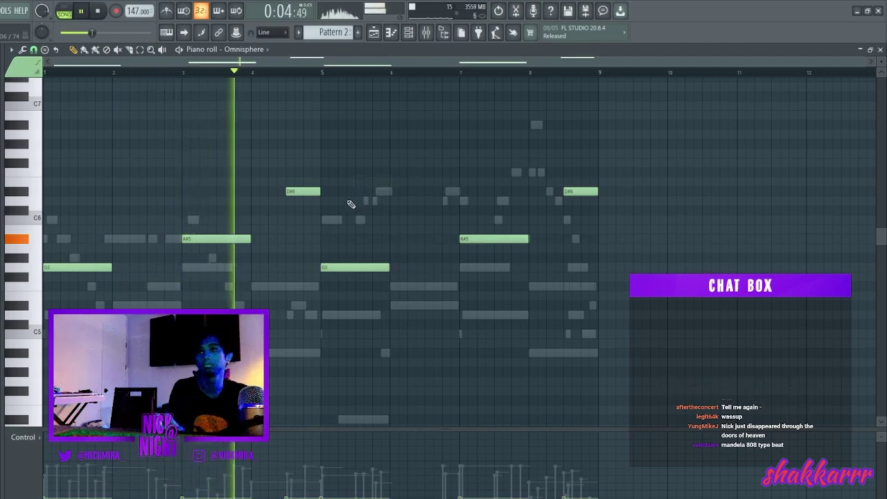
Try a one-bar G6 above the G5 at bar 5, testing other note placements and playing them back
left_click(343, 163)
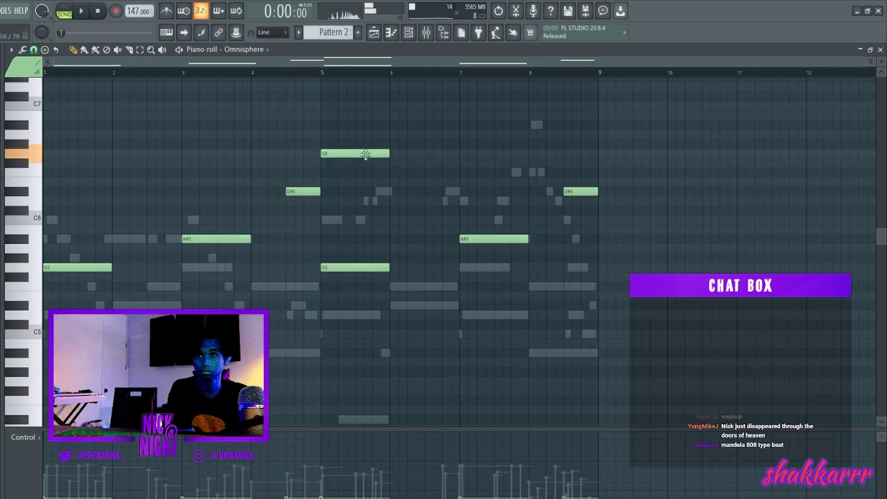
key("space")
left_click_drag(669, 264, 481, 140)
scroll(383, 184, "up", 2)
left_click(392, 173)
right_click(393, 173)
left_click_drag(340, 201, 349, 259)
right_click(355, 260)
left_click_drag(344, 209, 368, 199)
key("space")
Copy the Omnisphere notes in bars 5 to 8 one octave higher as G6, A#6 and D#7, and play them back
left_click_drag(637, 367, 365, 231)
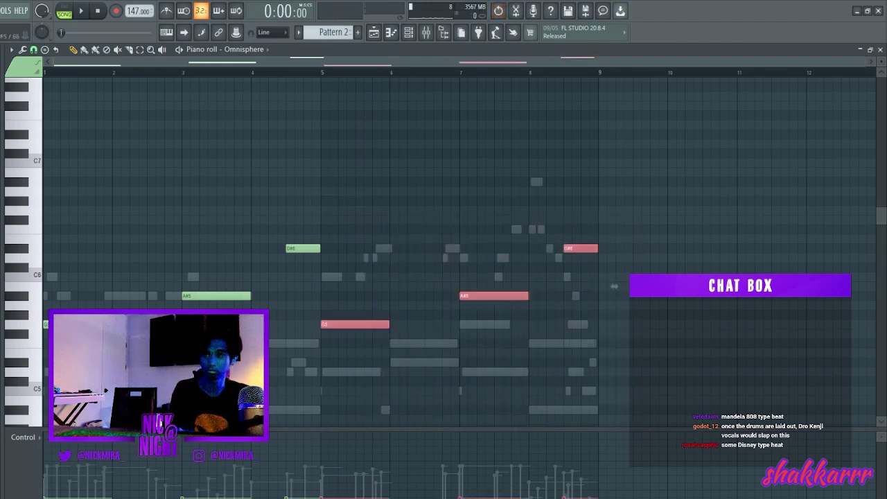
key("ctrl+v")
key("ctrl+z")
left_click_drag(368, 325, 384, 334)
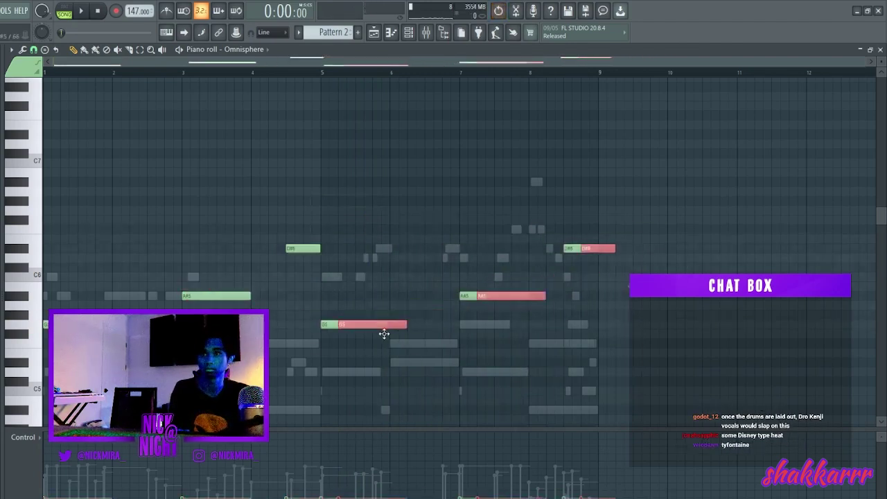
key("ctrl+Up")
key("space")
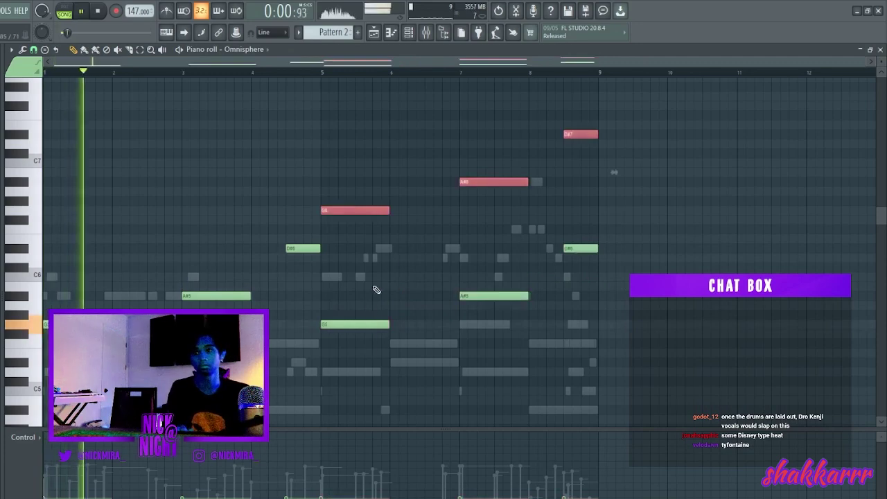
left_click(470, 284)
right_click(469, 284)
Reopen the Omnisphere instrument to check its strings patch and output level, then close it
left_click(409, 33)
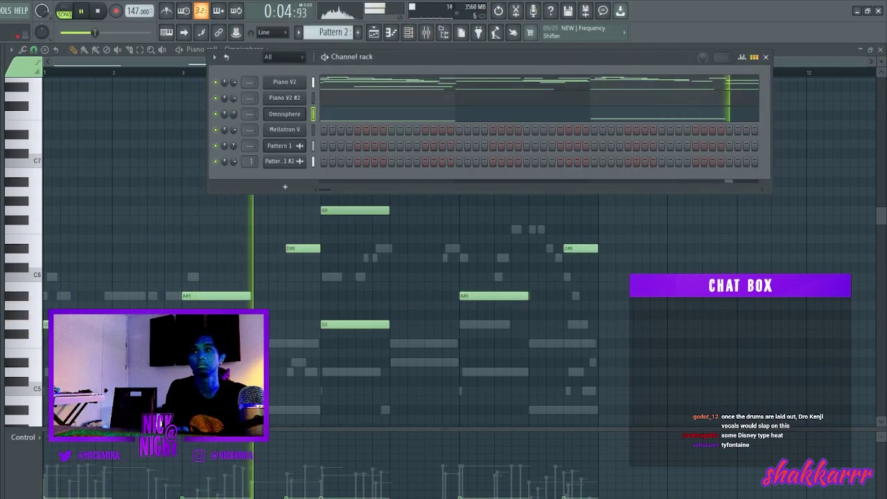
left_click(273, 117)
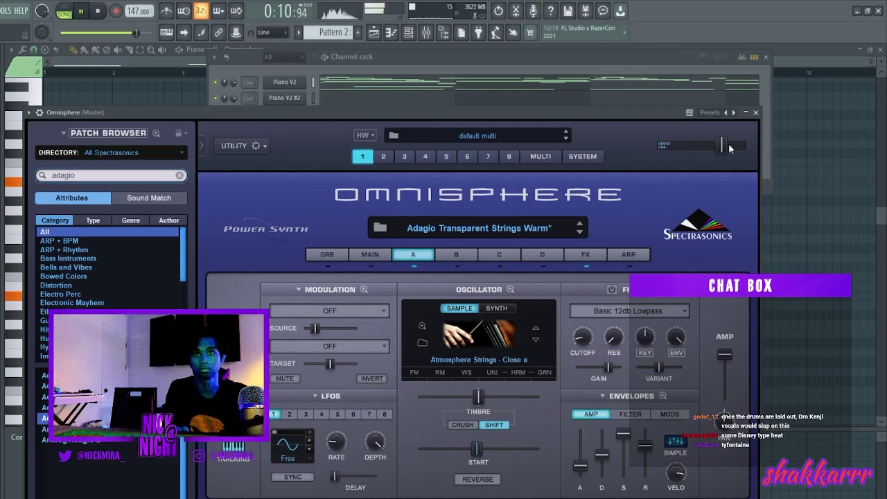
left_click(754, 112)
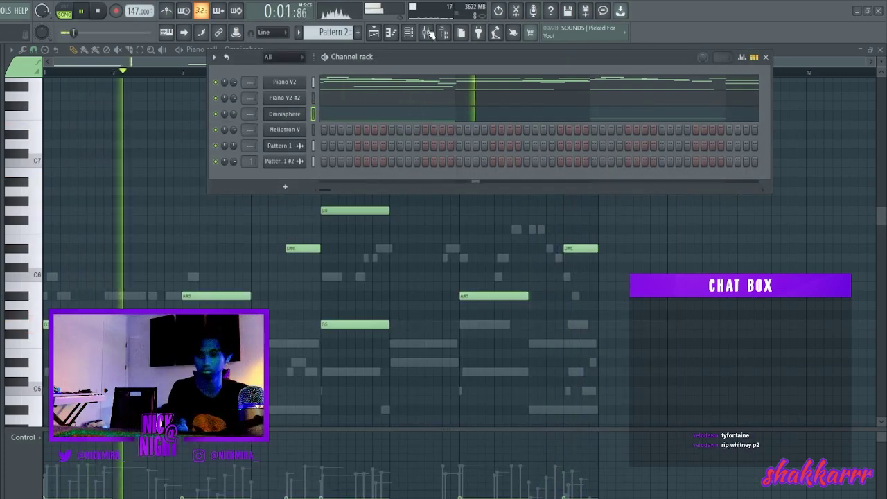
Add a ZENOLOGY channel and browse its mallet presets, choosing 088 Kalimbells
left_click(285, 101)
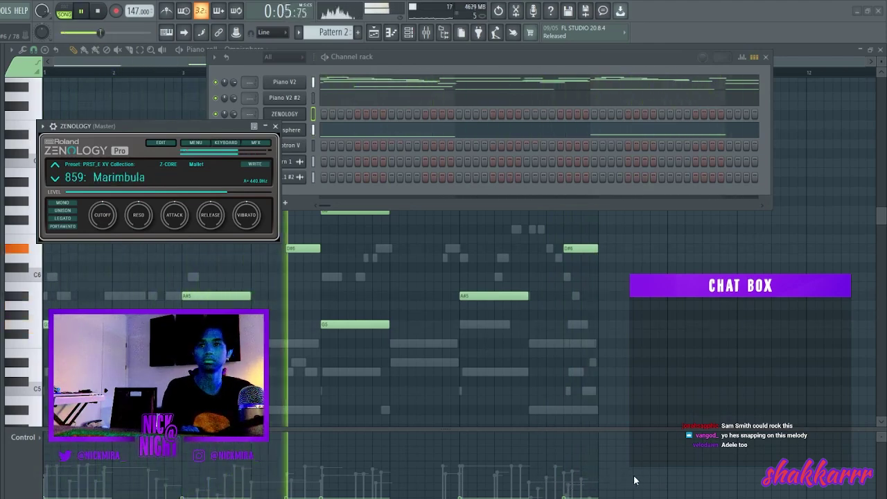
left_click(516, 429)
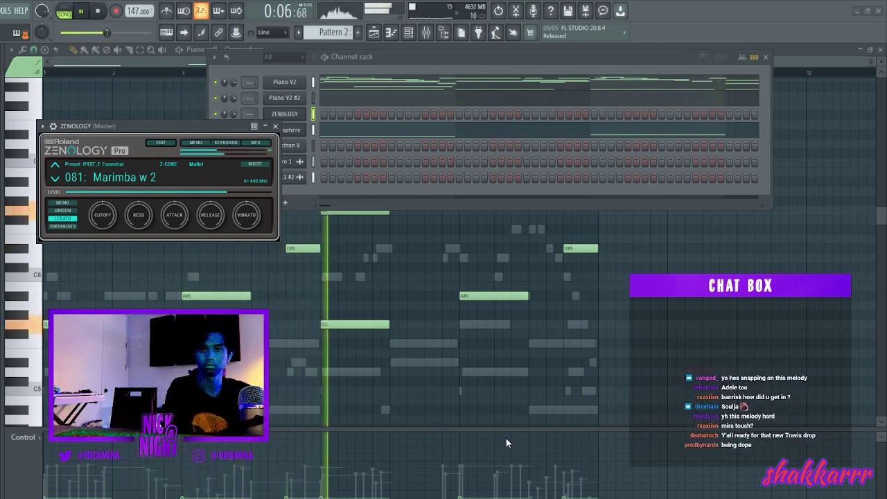
key("Down")
key("Down")
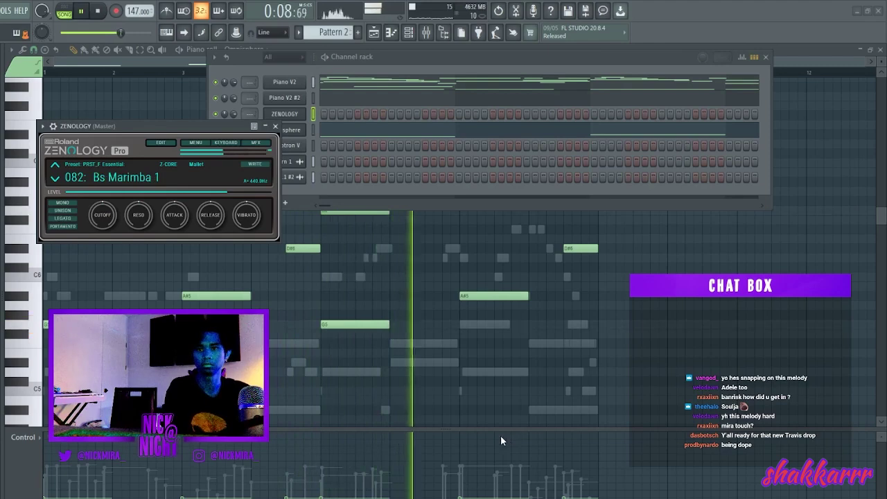
key("Down")
key("Down")
key("Down")
key("Down")
key("Down")
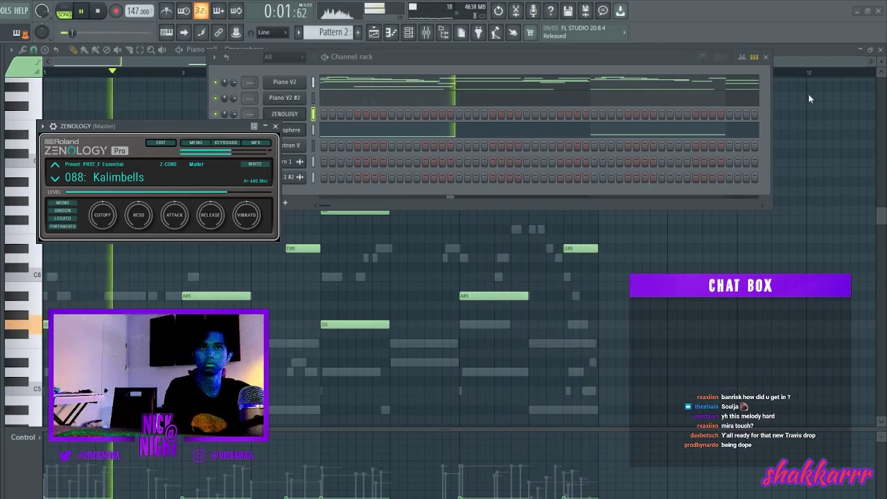
left_click(277, 126)
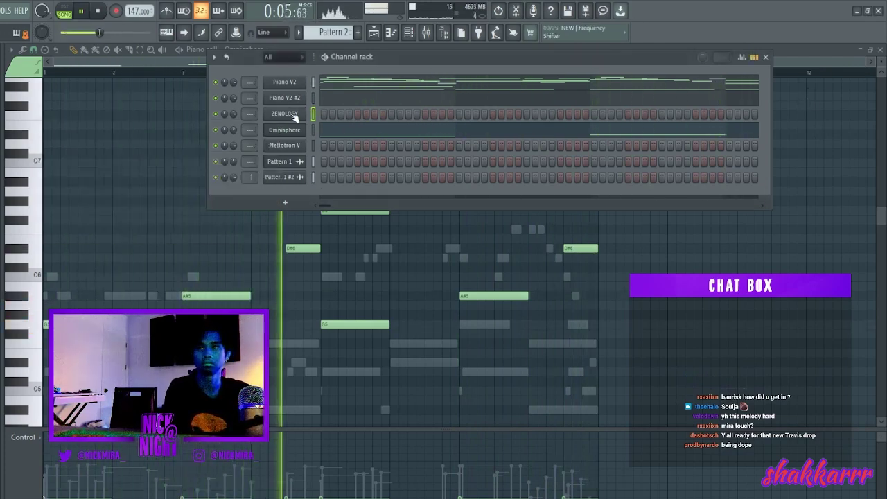
Start a short-note ZENOLOGY melody on G5 at bar 1, adding an A#5 ending bar 1 and F5 and G5 in bar 2
key("F7")
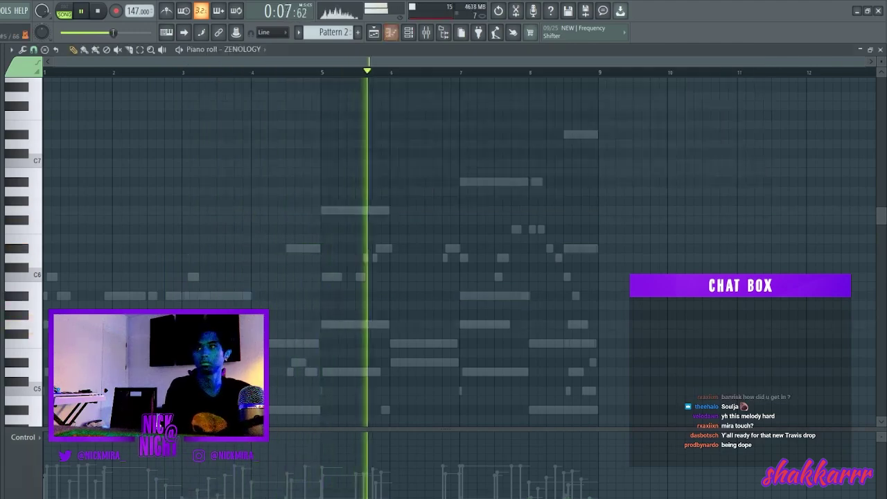
scroll(57, 236, "up", 2)
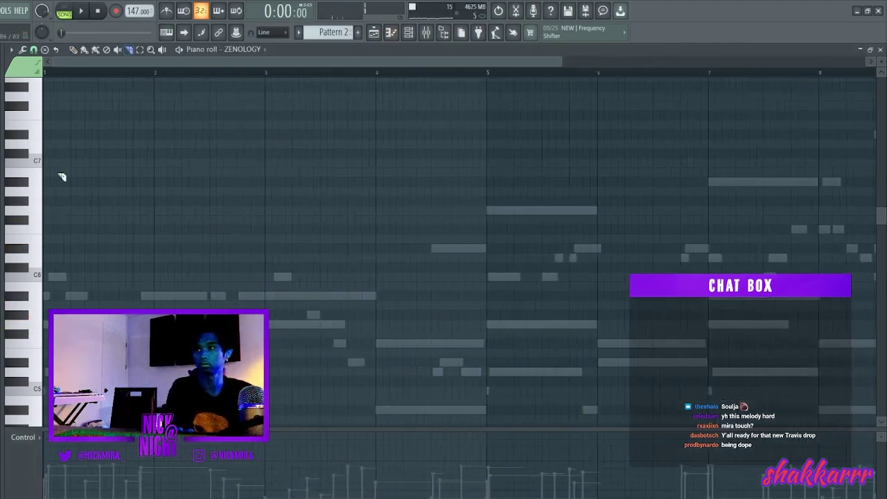
scroll(25, 335, "up", 2)
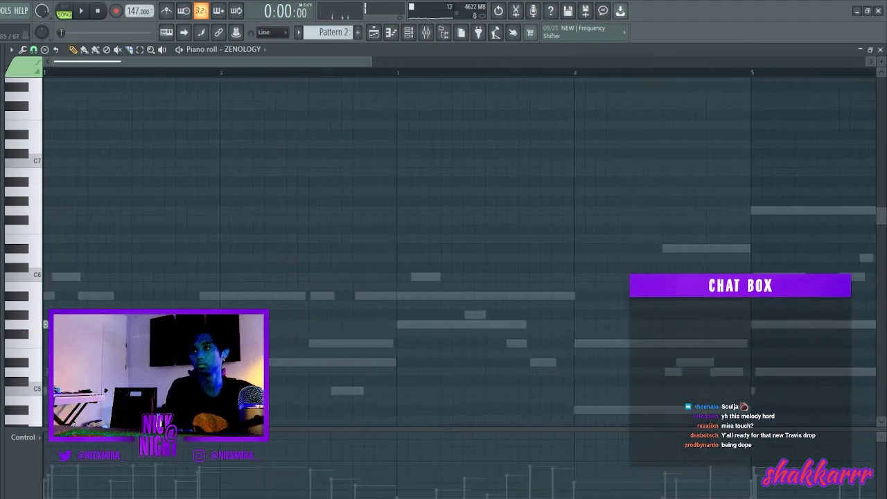
left_click_drag(217, 324, 96, 324)
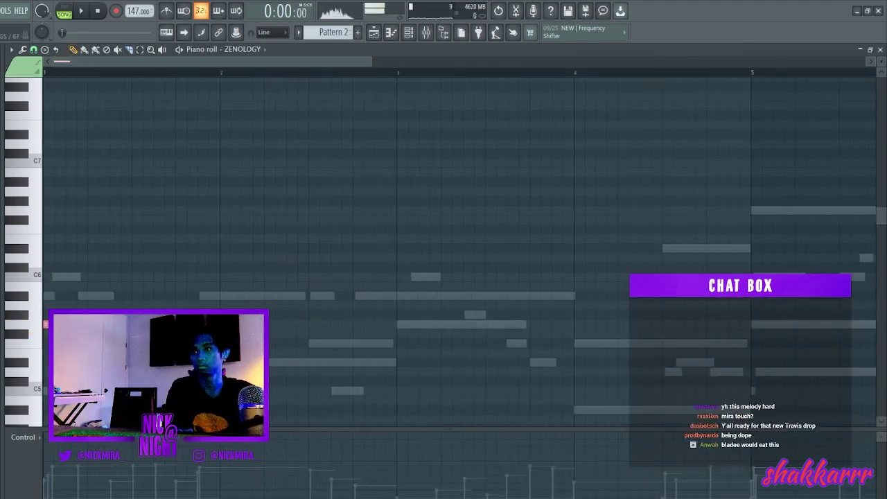
key("space")
key("space")
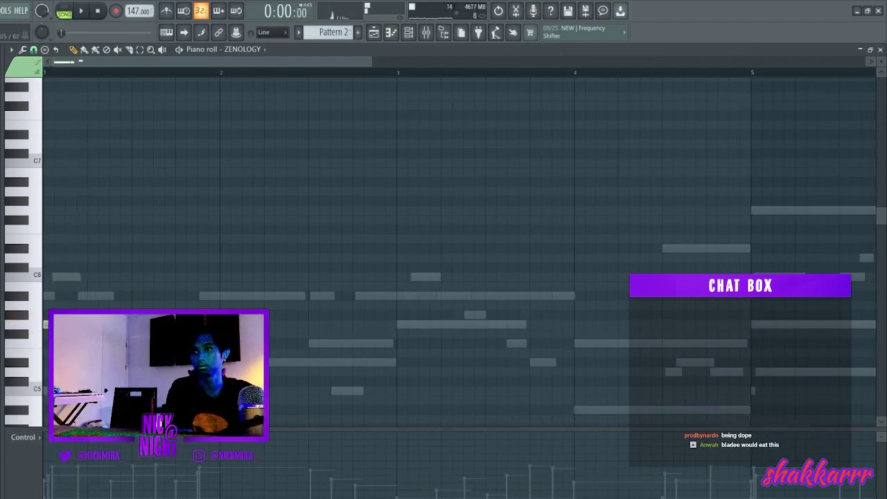
key("space")
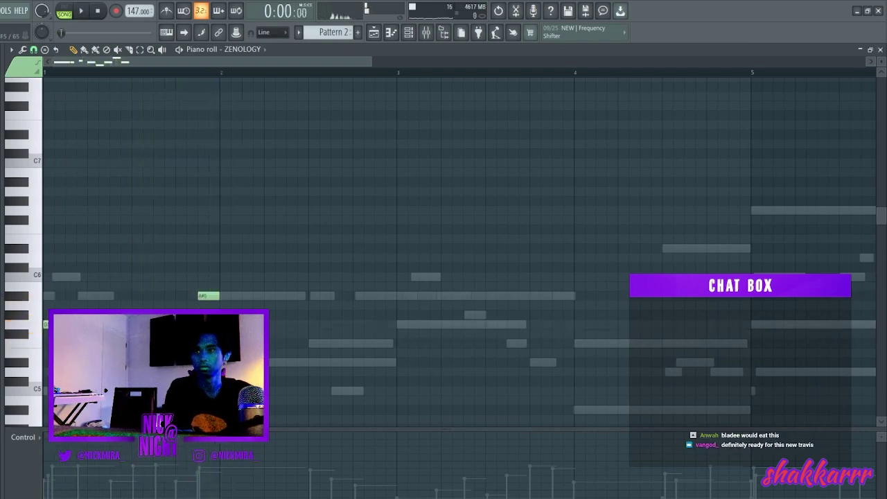
key("space")
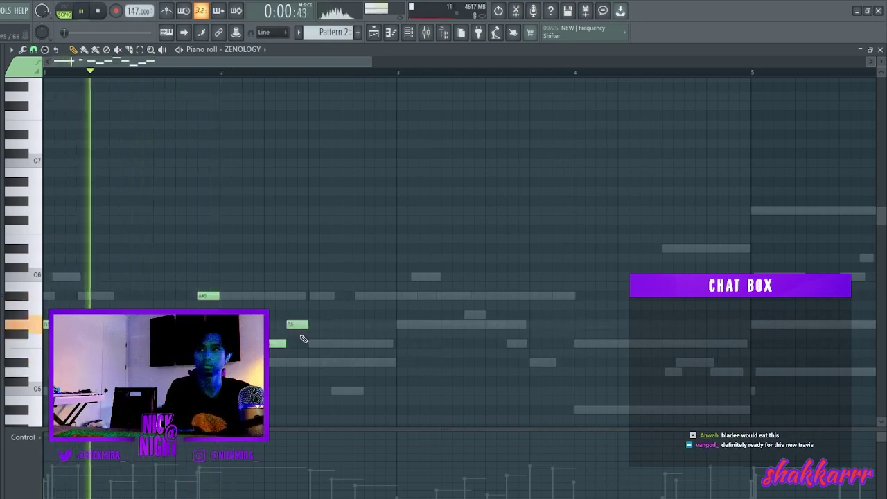
Finish bar 2 with short F5, G5, A#5 and G5 notes and duplicate the two-bar phrase into bars 3 and 4
left_click(310, 344)
left_click(333, 324)
left_click(354, 297)
left_click(377, 325)
key("ctrl+b")
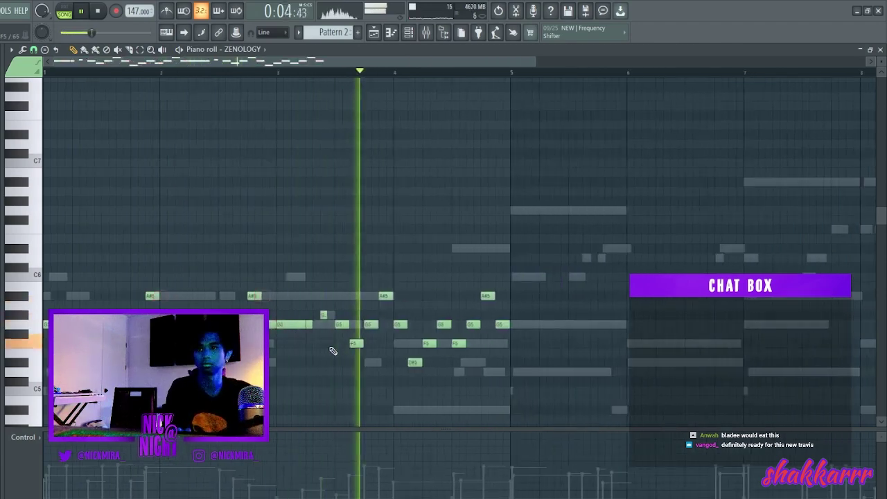
left_click_drag(491, 386, 16, 253)
key("ctrl+b")
left_click(526, 231, "ctrl")
left_click_drag(717, 386, 367, 273)
key("Delete")
scroll(13, 305, "up", 3)
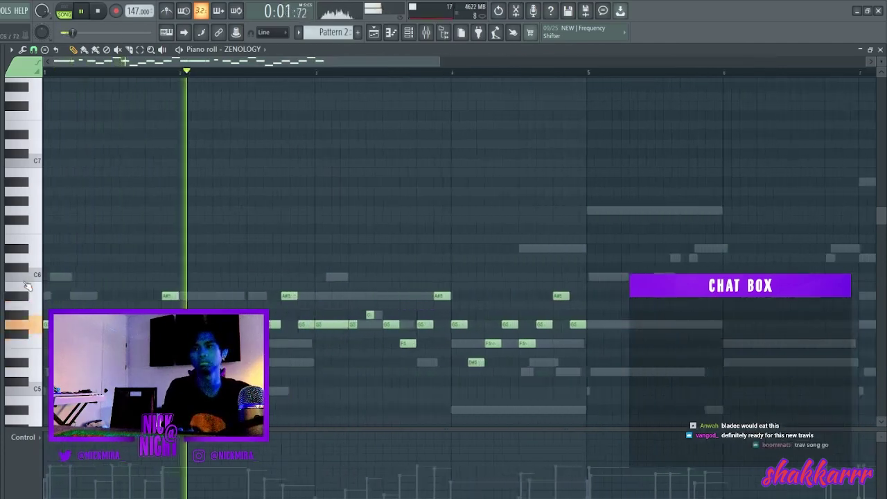
Delete the ZENOLOGY notes in bars 2 to 4, keeping only the bar 1 phrase
key("space")
key("space")
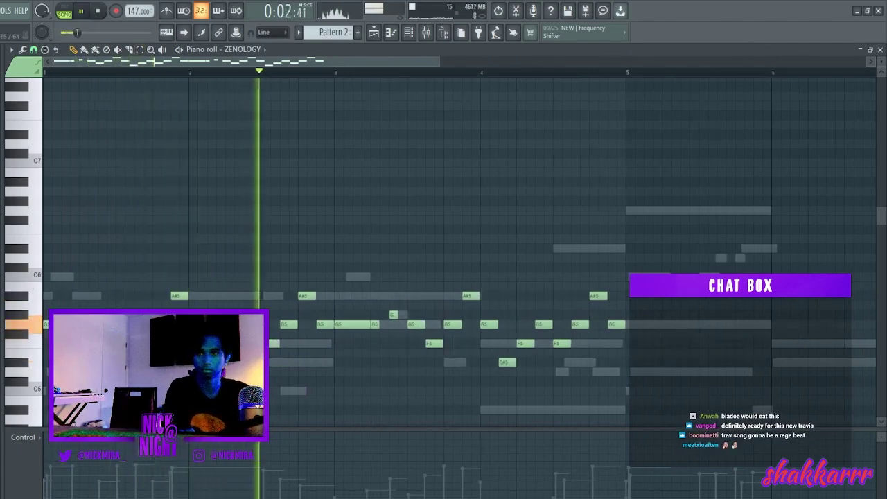
scroll(305, 357, "down", 1)
key("space")
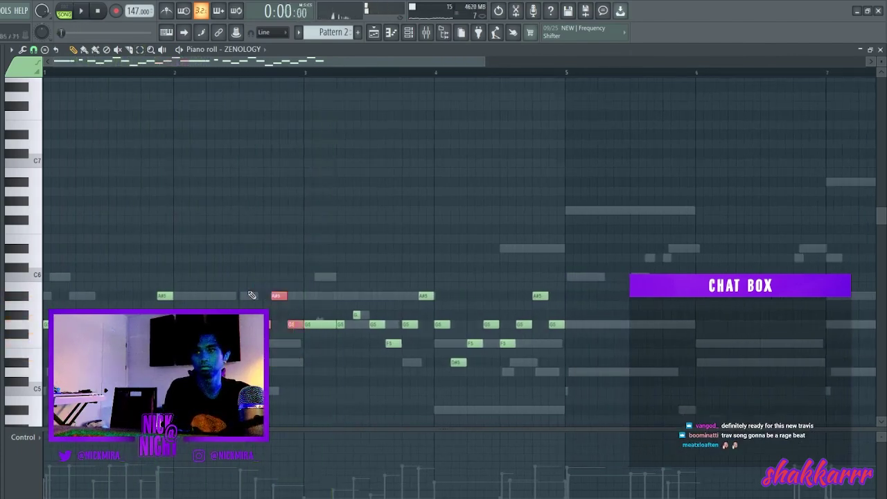
left_click_drag(633, 381, 287, 257)
key("Delete")
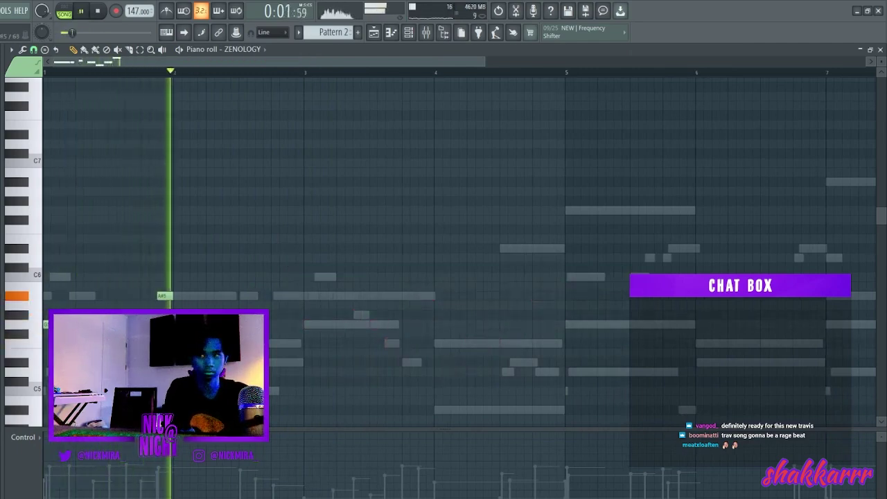
Copy the bar 1 phrase into bars 3, 5 and 7, leaving empty bars between the copies
key("ctrl+a")
key("ctrl+b")
left_click_drag(183, 324, 314, 324)
key("ctrl+a")
key("ctrl+b")
key("space")
left_click_drag(458, 324, 579, 322)
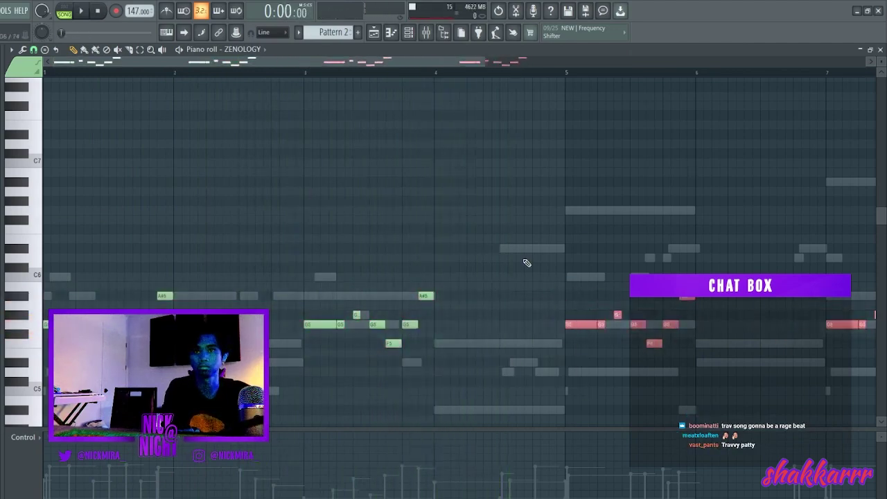
Add a high run of short G6, D#6, A#6 and G6 notes in the second half of bar 4
scroll(520, 262, "up", 2)
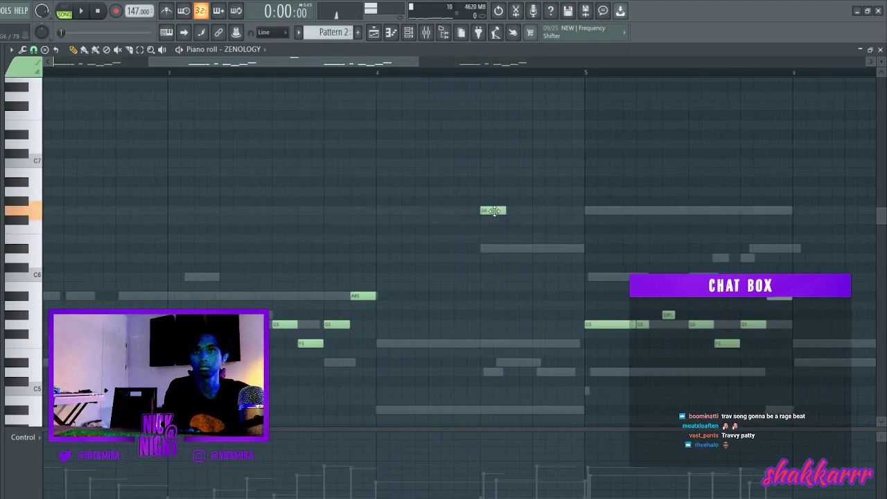
left_click(507, 247)
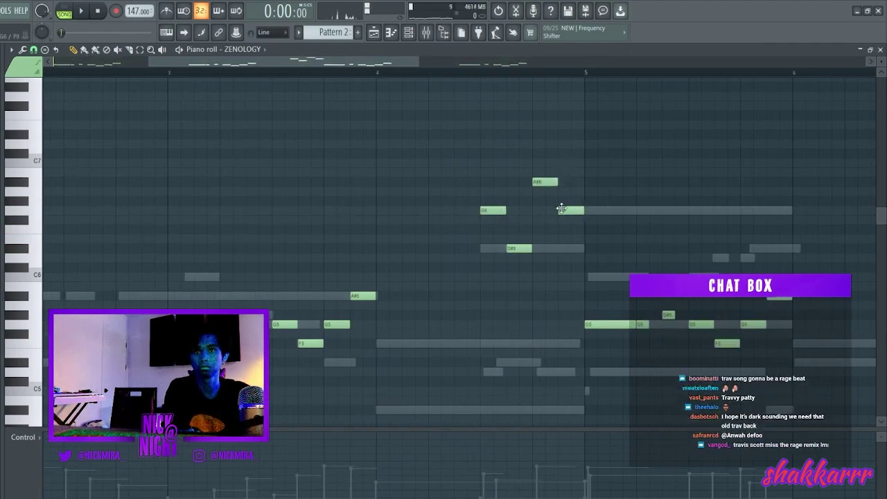
key("space")
Replace the notes in bars 5 to 8 with a duplicate of the four-bar melody
scroll(560, 204, "down", 4)
left_click_drag(704, 365, 402, 269)
key("Delete")
key("ctrl+b")
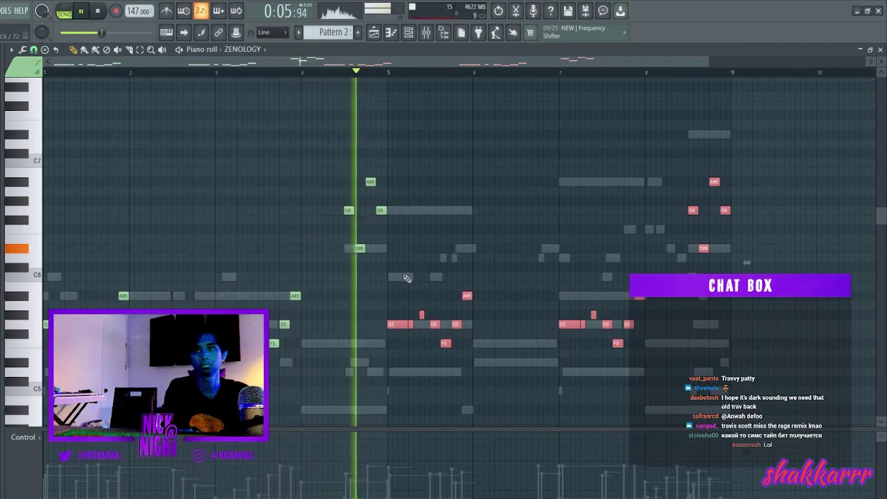
Raise bar 4's last note to D#7 and transpose the whole ZENOLOGY melody down one octave
key("space")
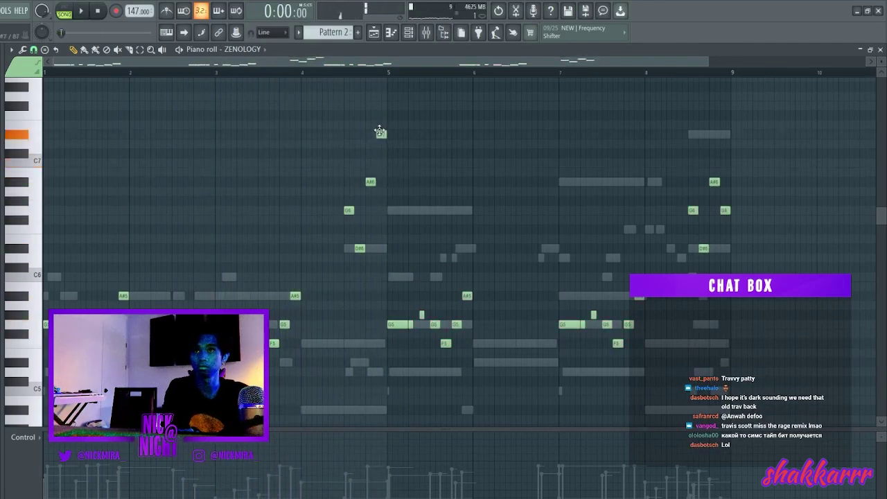
left_click(330, 72)
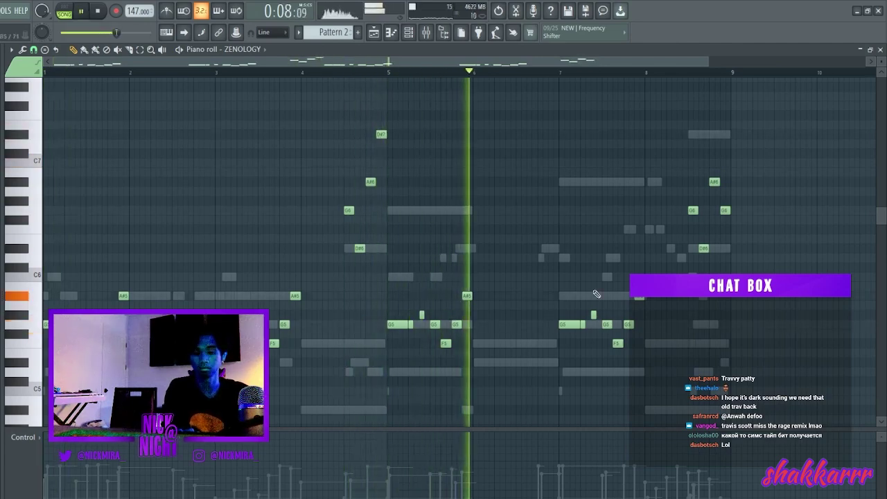
key("ctrl+Down")
scroll(538, 267, "down", 5)
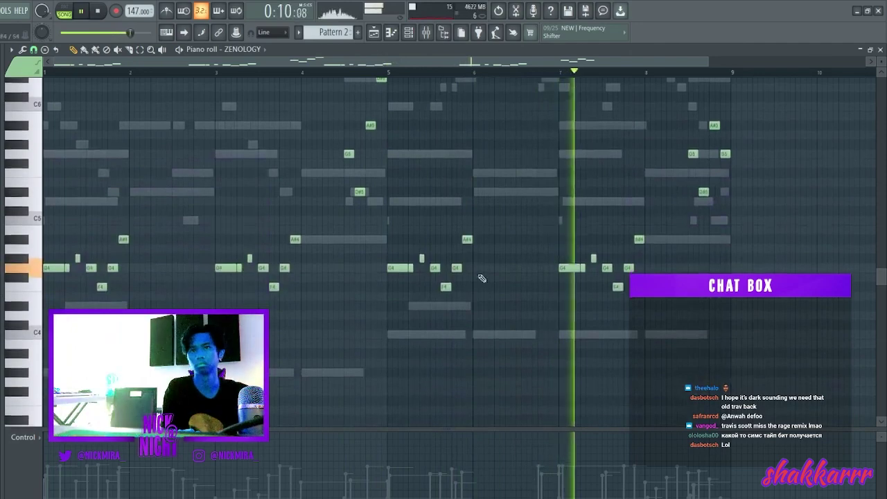
Add a short G4 note on the last beat of bar 2 and chop it into four quick repeats
scroll(97, 274, "up", 3)
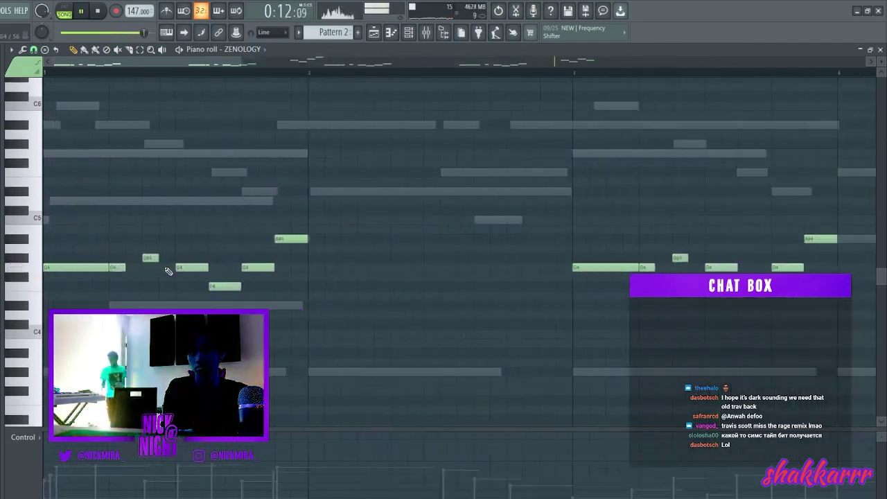
scroll(79, 282, "down", 1)
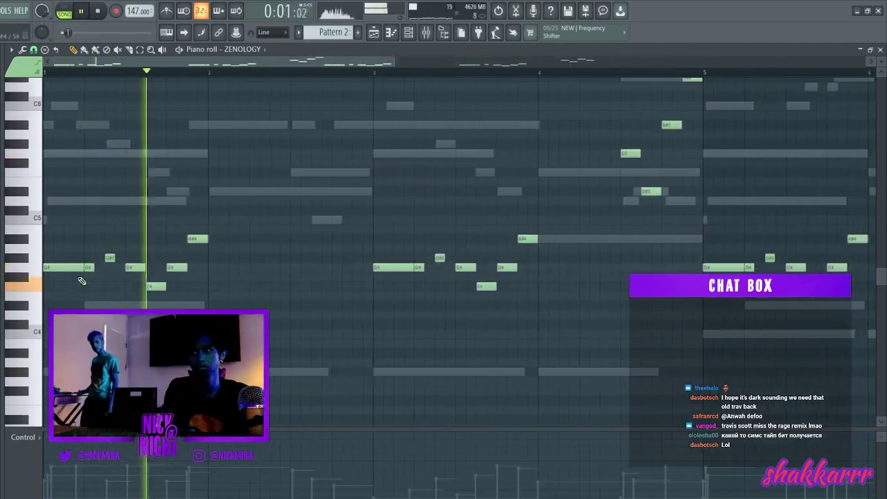
key("space")
left_click(340, 269)
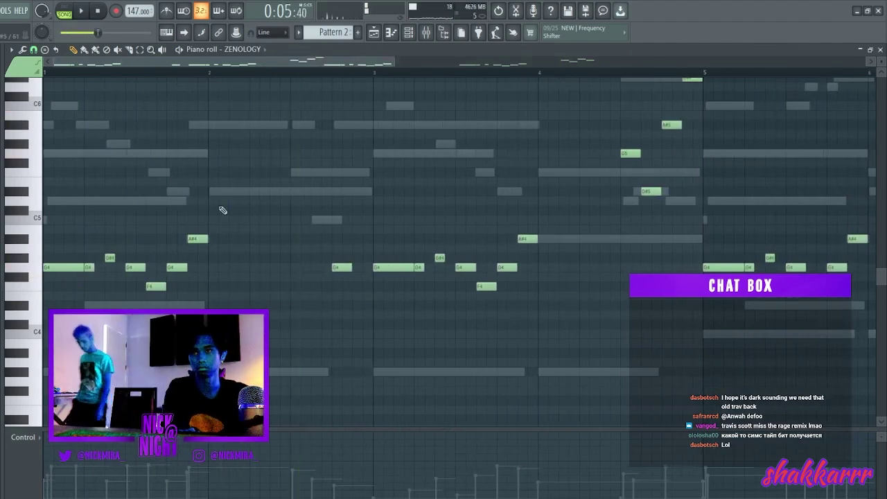
key("space")
key("space")
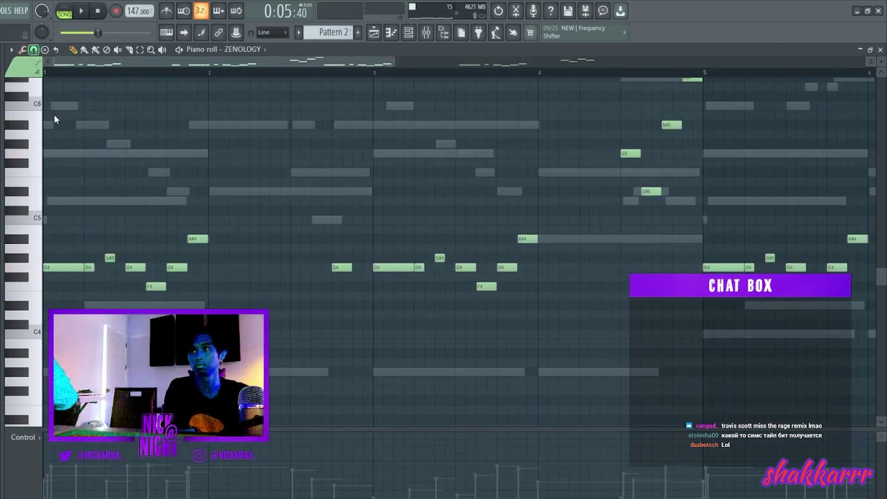
scroll(346, 265, "up", 4)
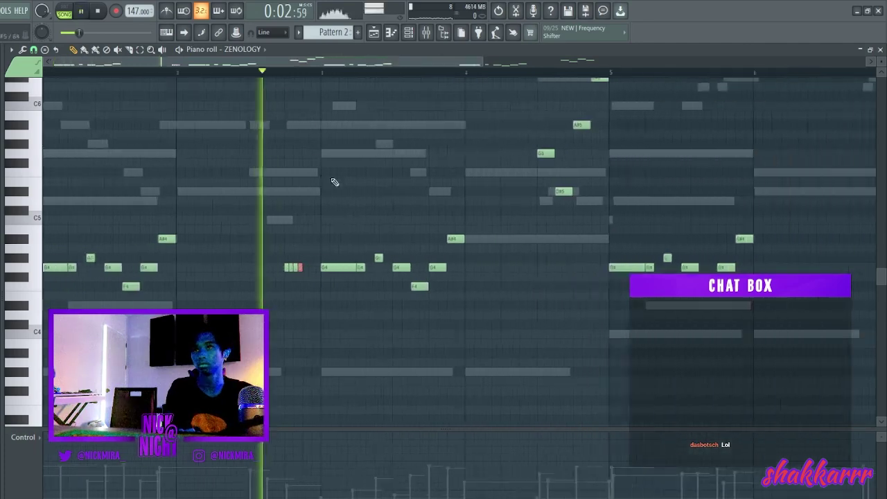
scroll(334, 182, "down", 1)
key("space")
key("KP_Add")
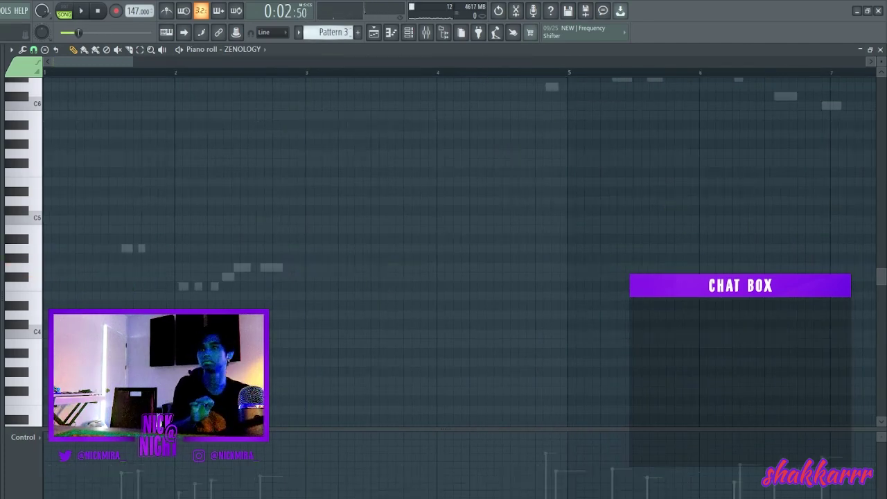
key("KP_Subtract")
key("KP_Subtract")
key("KP_Add")
key("KP_Add")
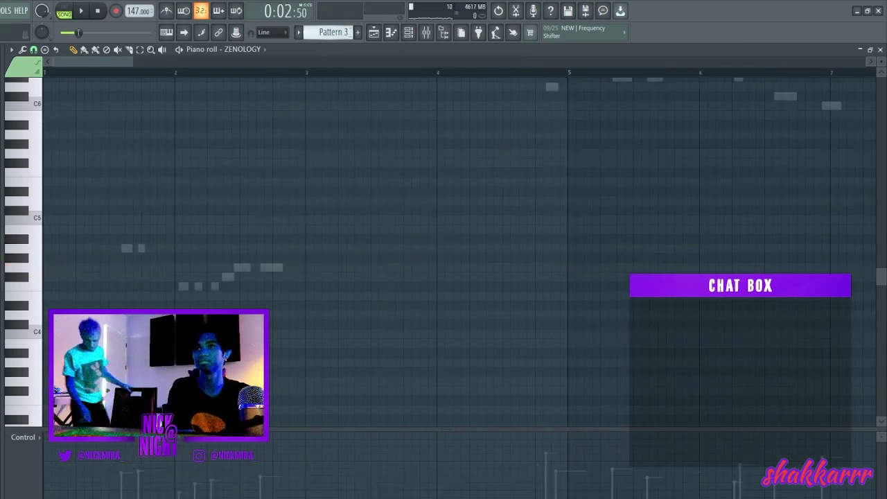
key("KP_Subtract")
scroll(299, 224, "down", 4)
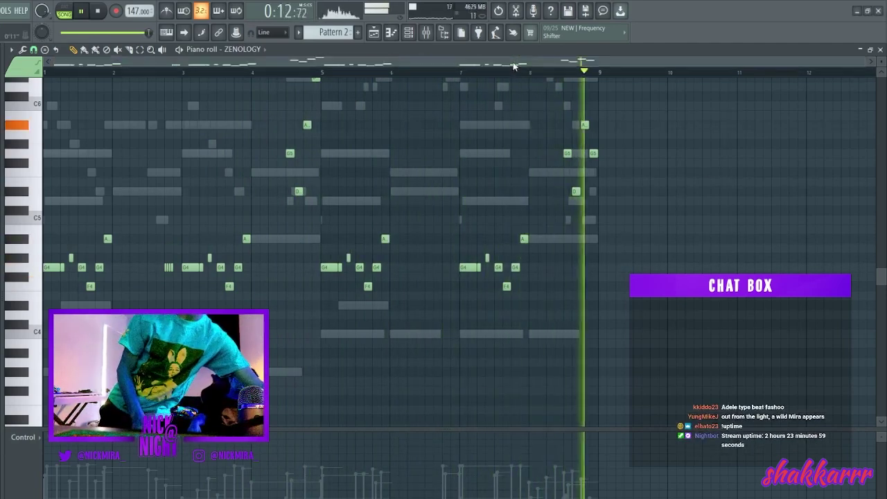
key("F9")
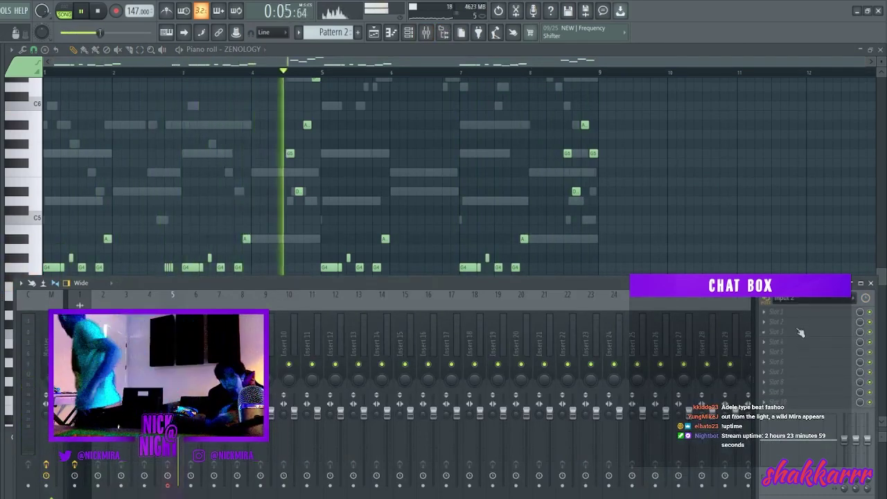
key("F9")
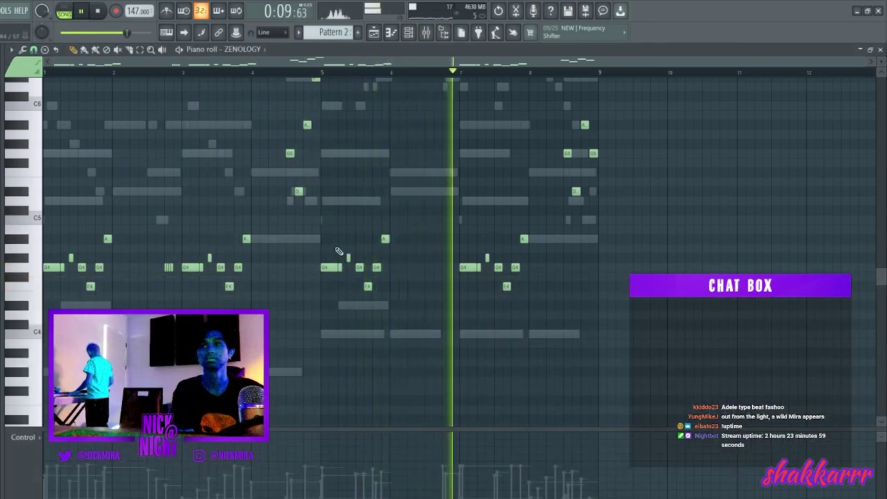
Delete the melody in bars 5 to 8 and lengthen the four repeated G4 notes to fill bar 2's last beat
left_click_drag(624, 327, 333, 113)
key("Delete")
scroll(145, 260, "up", 3)
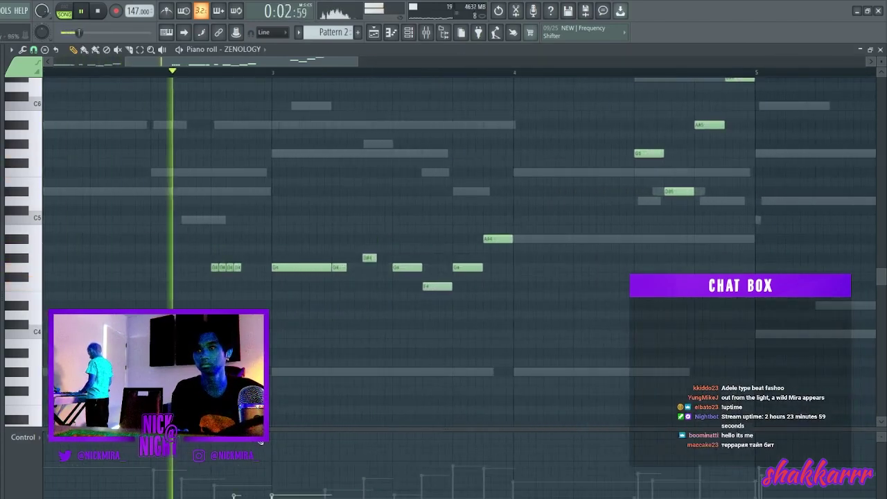
scroll(301, 356, "down", 2)
scroll(249, 289, "up", 5)
left_click_drag(283, 279, 249, 269)
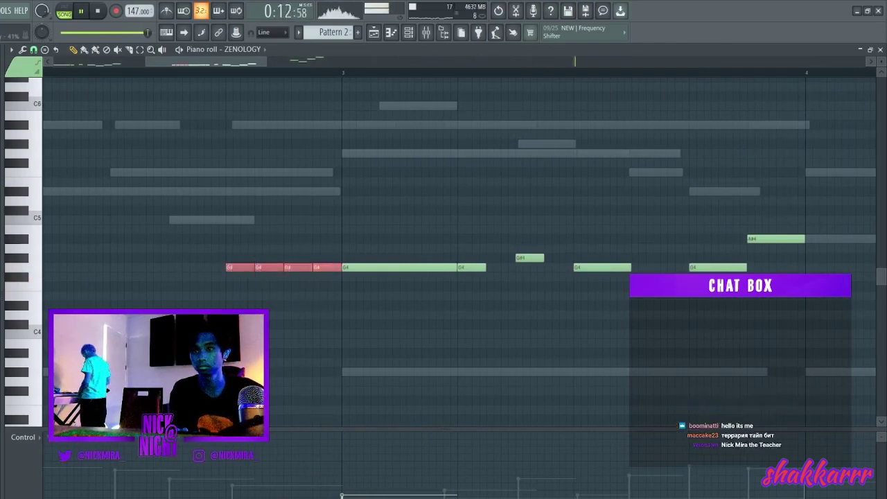
Duplicate the melody of bars 1 to 4 into bars 5 to 8 and transpose the copy up one octave
scroll(356, 410, "down", 5)
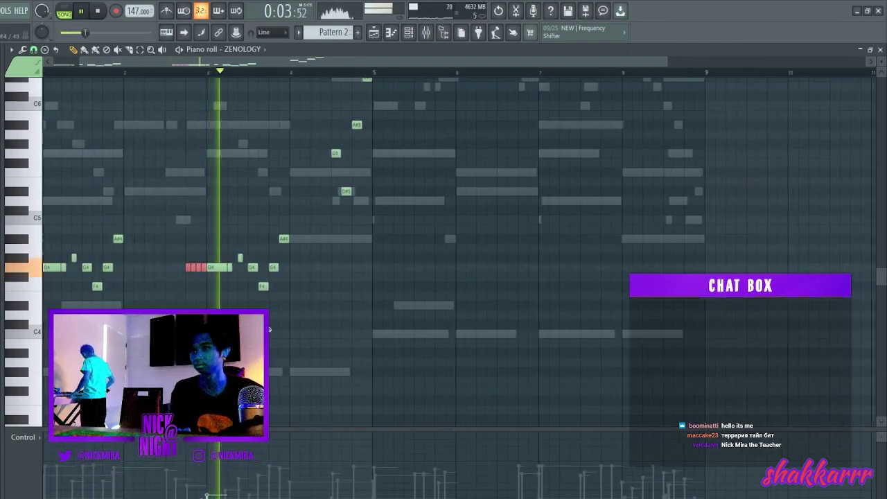
scroll(308, 331, "down", 2)
left_click_drag(416, 346, 49, 79)
key("ctrl+b")
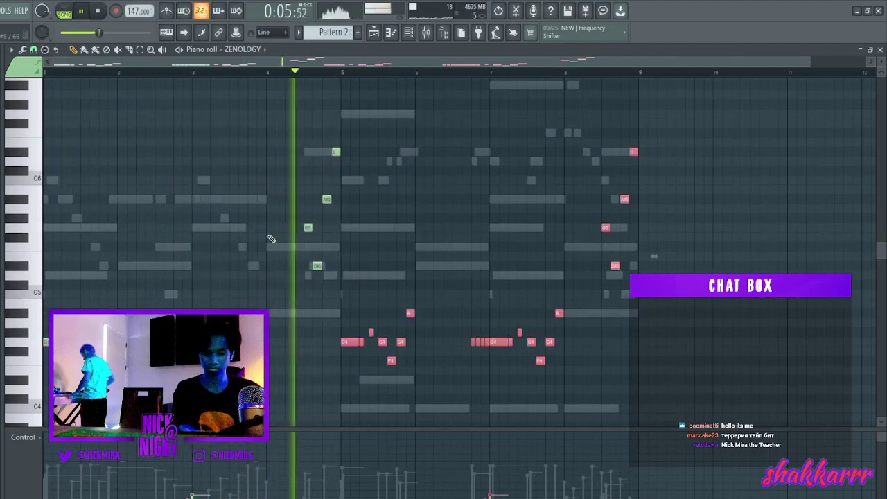
key("ctrl+Up")
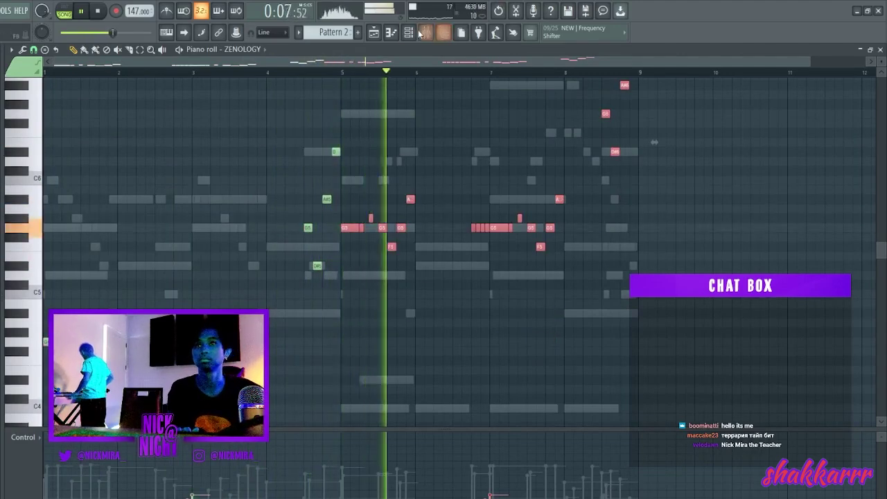
left_click(429, 32)
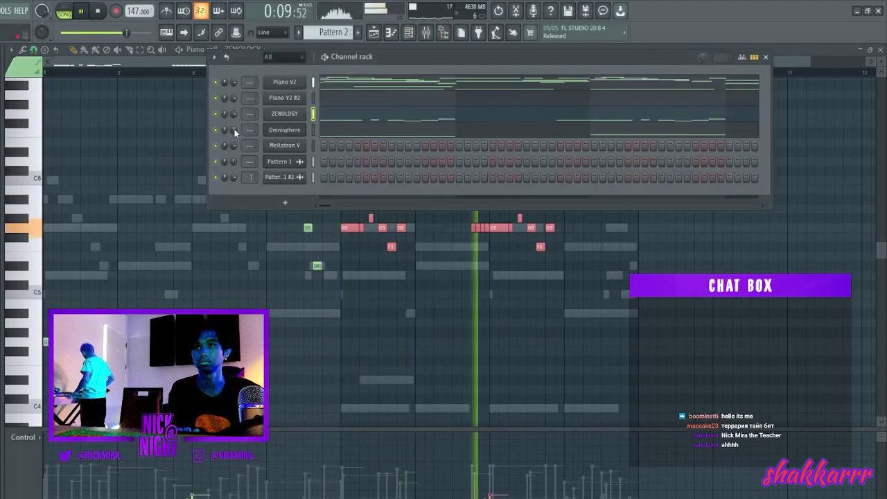
left_click(321, 330, "ctrl")
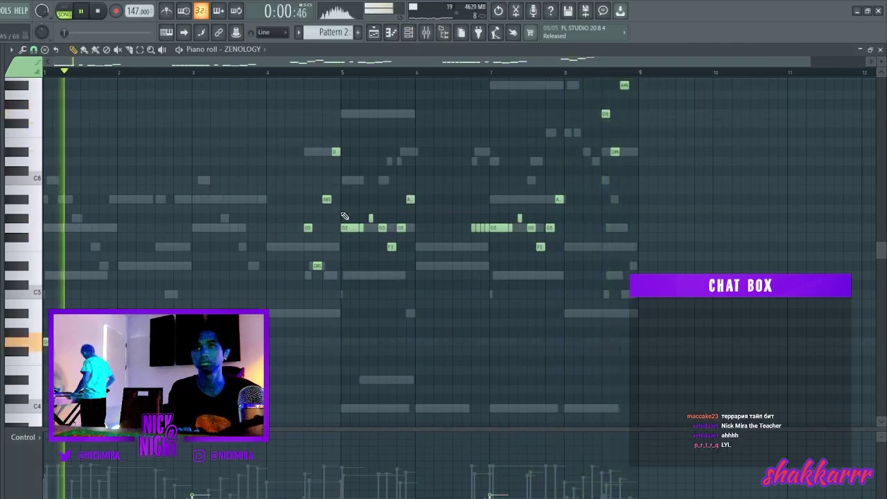
scroll(455, 155, "up", 4)
scroll(424, 209, "down", 4)
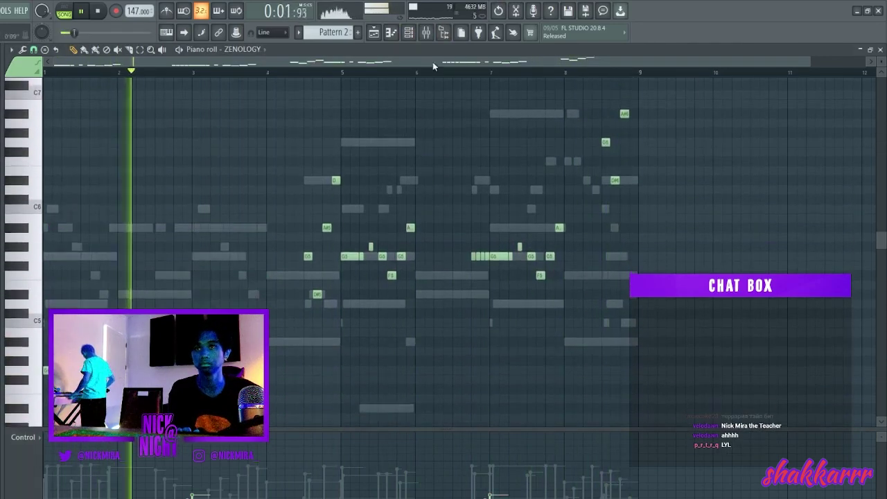
Reopen the ZENOLOGY instrument and audition mallet presets such as 094 Ethno Keys, 079 Marimba and 094 Bass Marimba, choosing 092 Warm Vibes
left_click(409, 33)
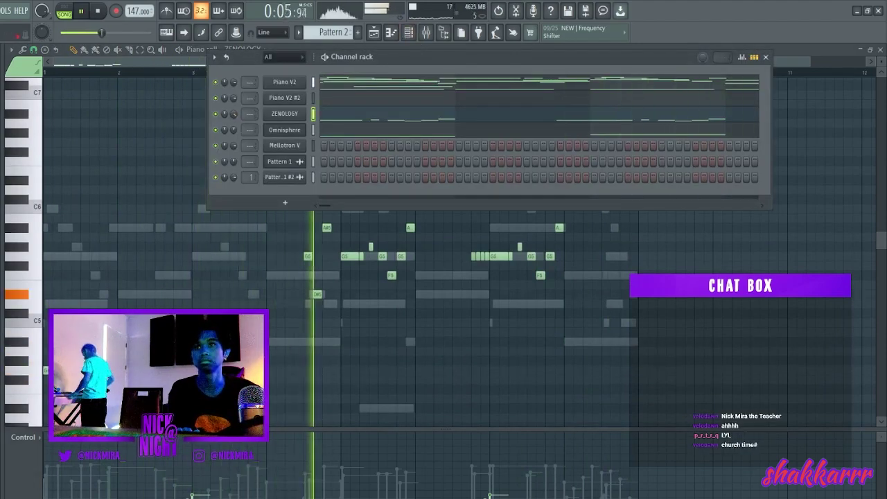
left_click(284, 114)
left_click(54, 179)
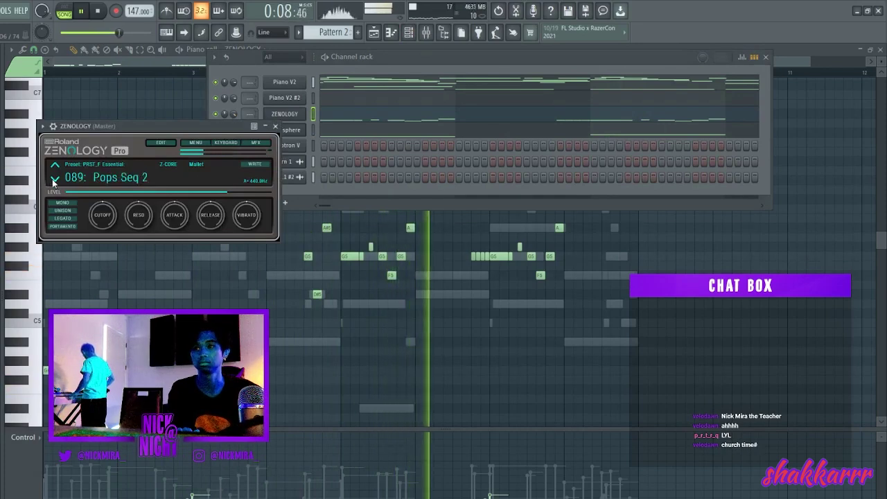
left_click(134, 175)
left_click(499, 405)
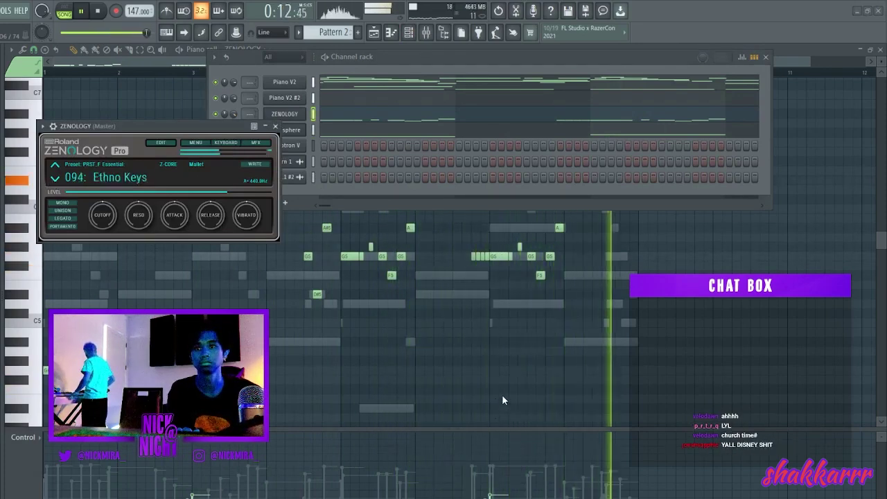
left_click(485, 295)
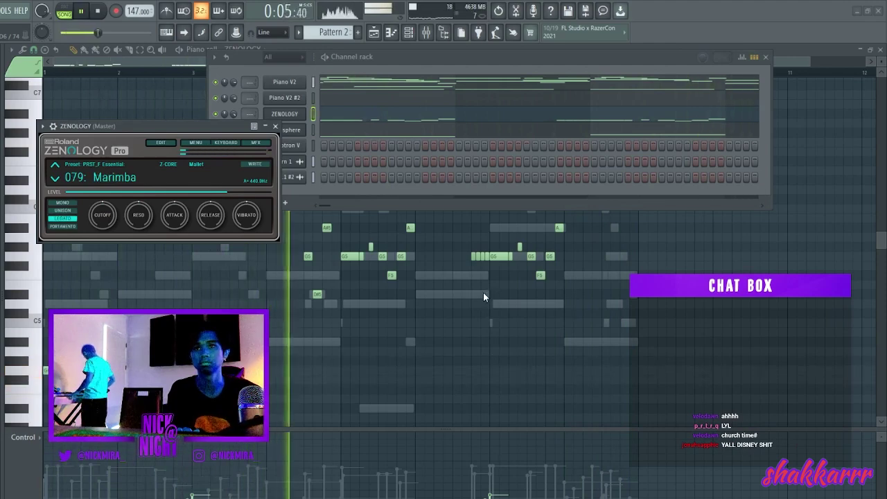
left_click(492, 256)
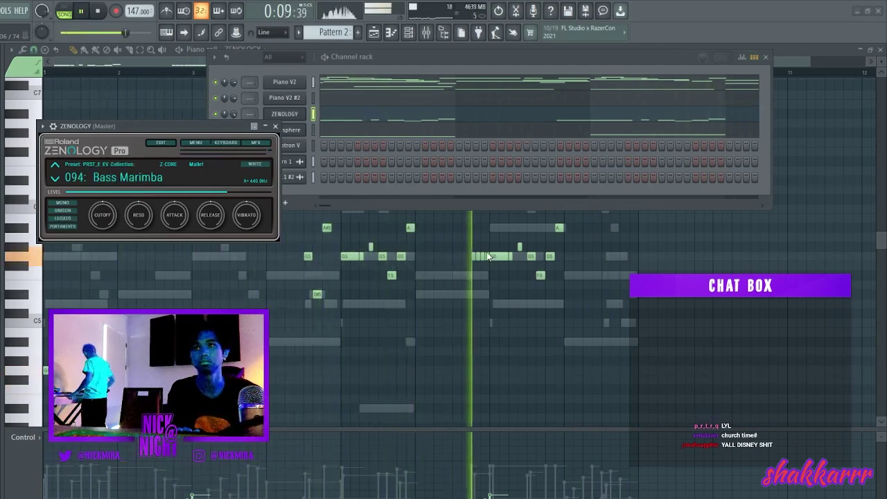
left_click(487, 256)
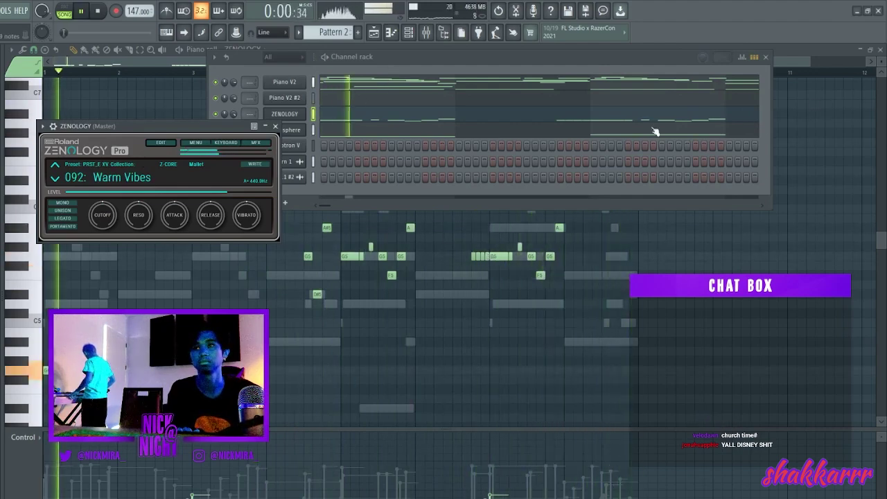
Close the ZENOLOGY instrument and open its melody in the piano roll
left_click(276, 126)
left_click(347, 117)
left_click(347, 117)
scroll(610, 285, "down", 5)
left_click_drag(676, 298, 61, 148)
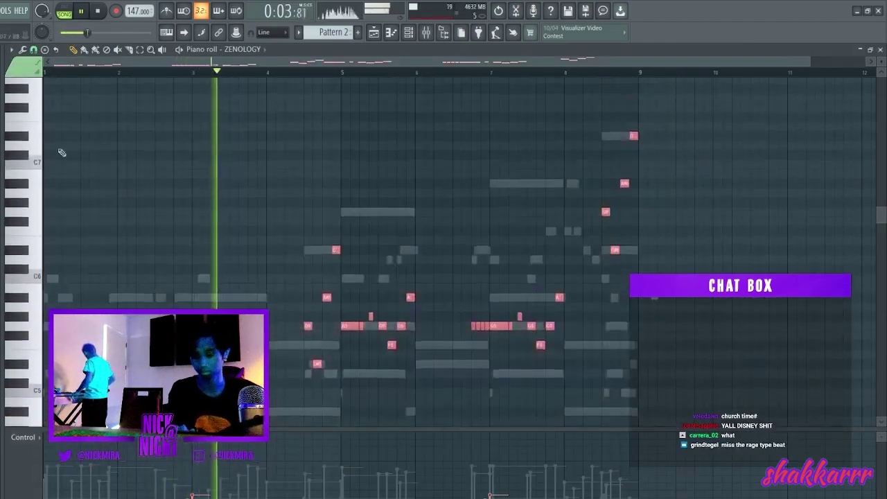
scroll(378, 354, "down", 1)
left_click(368, 352, "ctrl")
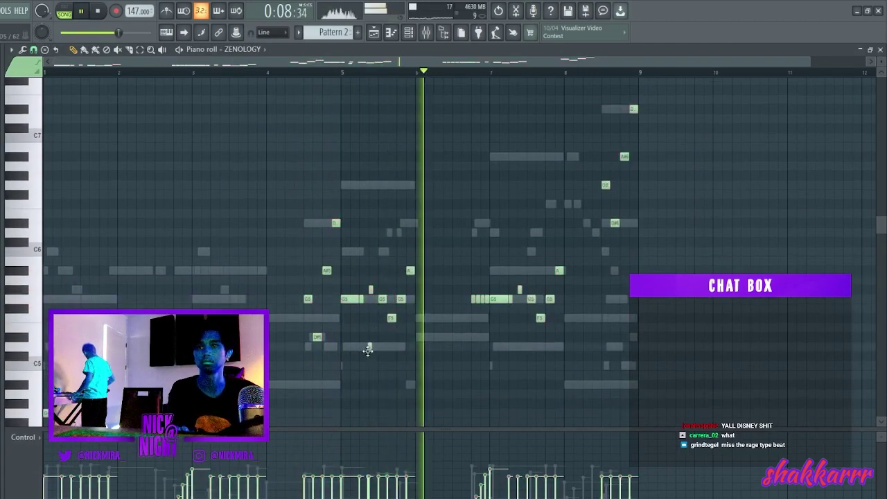
Lower the last melody note of bars 1 and 3 to G#4 and that of bars 5 and 7 to G#5
scroll(415, 356, "down", 4)
scroll(471, 358, "up", 1)
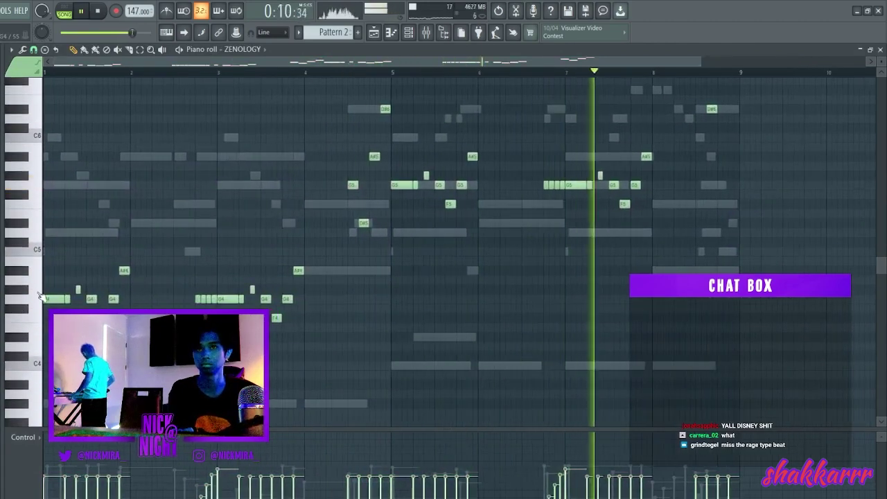
scroll(28, 296, "up", 2)
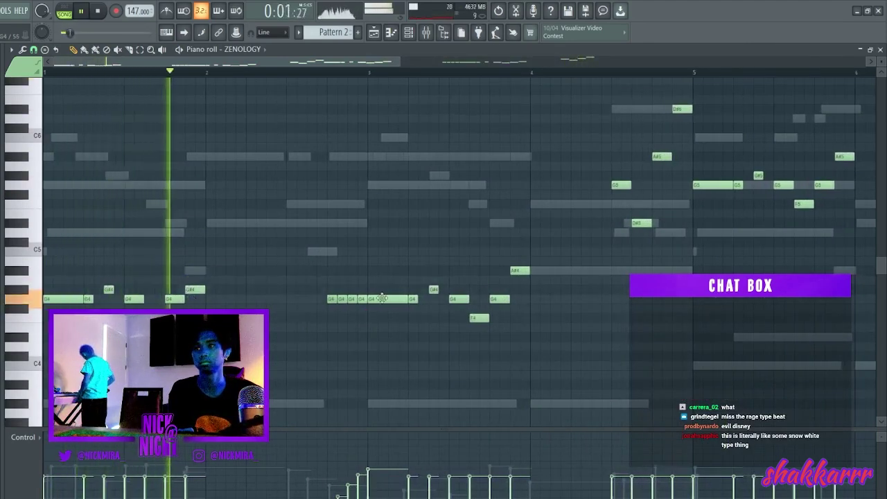
left_click_drag(514, 271, 515, 290)
scroll(511, 296, "down", 1)
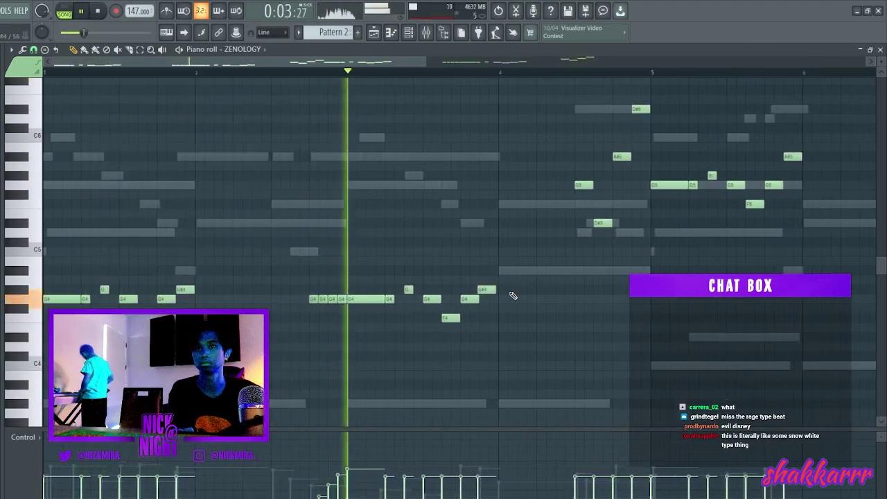
scroll(488, 289, "down", 2)
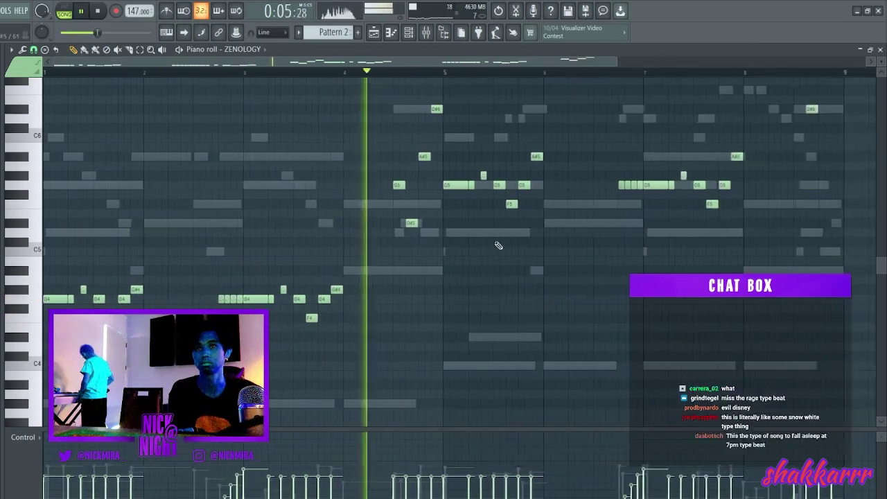
left_click_drag(536, 158, 536, 179)
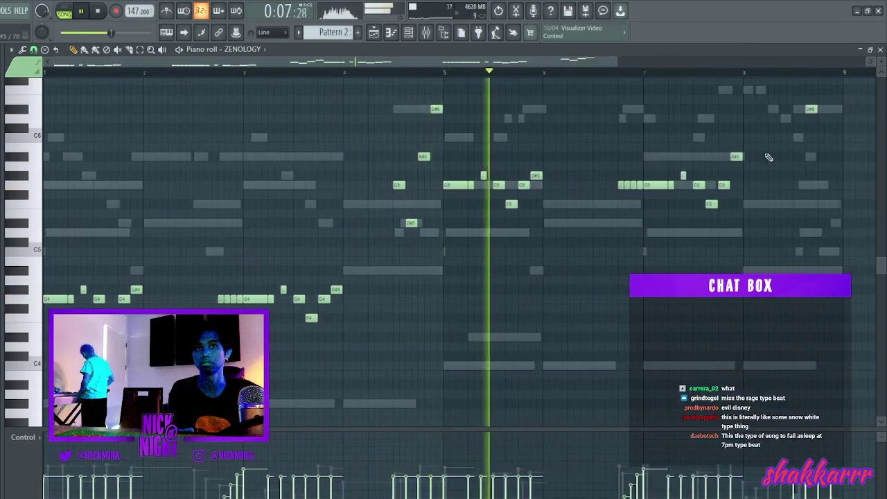
left_click_drag(737, 157, 736, 176)
Delete the ascending run of ZENOLOGY notes in bar 4
left_click_drag(427, 237, 391, 94, "ctrl")
key("Delete")
left_click_drag(442, 116, 422, 104, "ctrl")
scroll(382, 267, "up", 2)
left_click(400, 269)
scroll(404, 271, "down", 2)
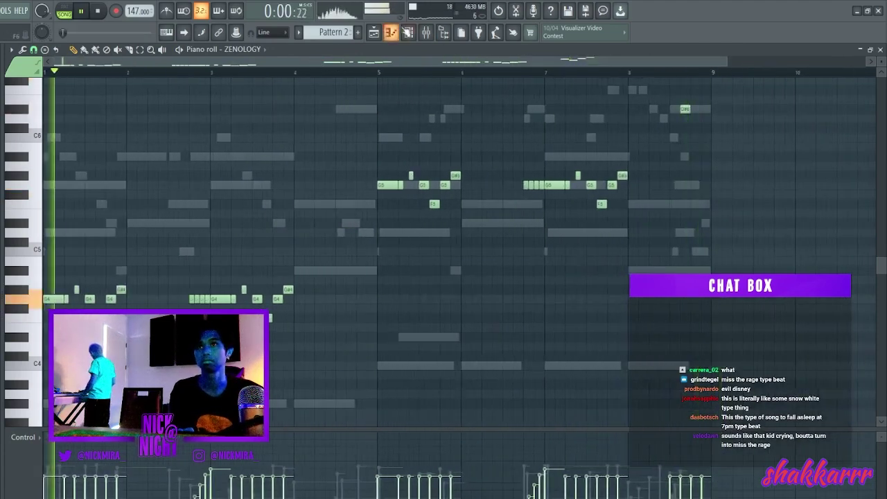
Bring up the playlist arrangement and stop the song playback
left_click(408, 33)
left_click(375, 34)
scroll(381, 105, "up", 2)
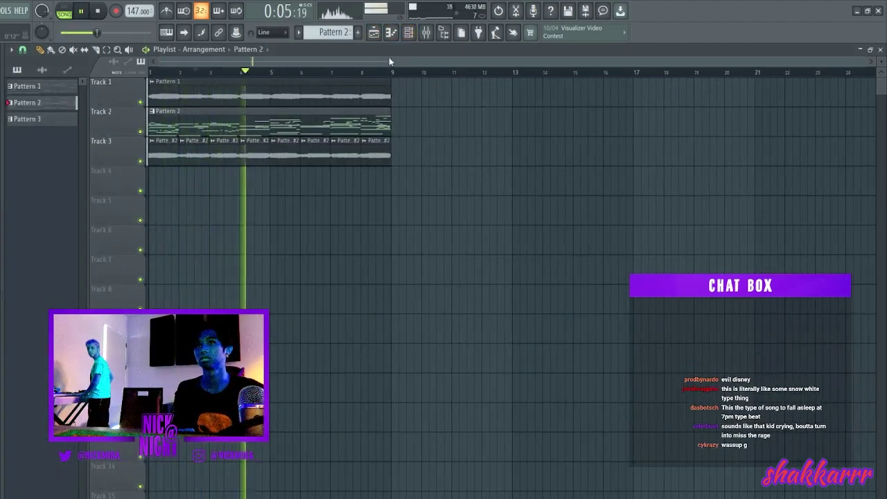
key("space")
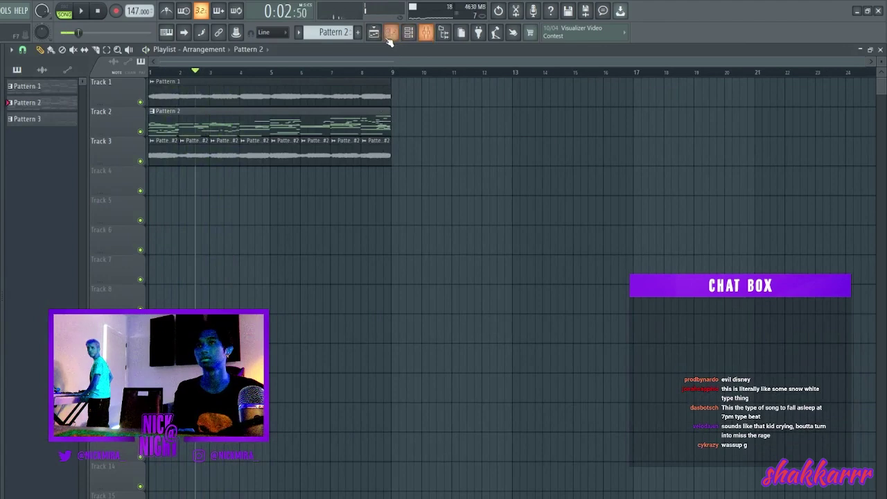
Open Edison on mixer insert 5 to record Input 2 while the song plays
left_click(425, 33)
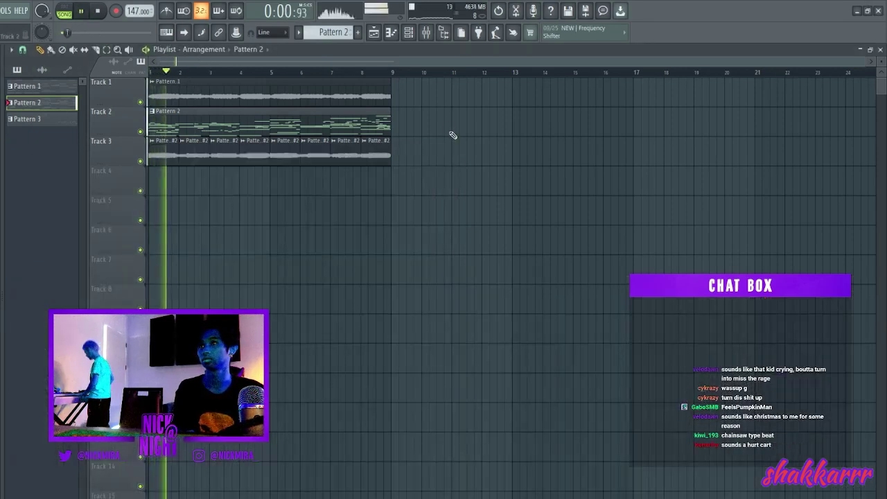
left_click(408, 33)
left_click(425, 32)
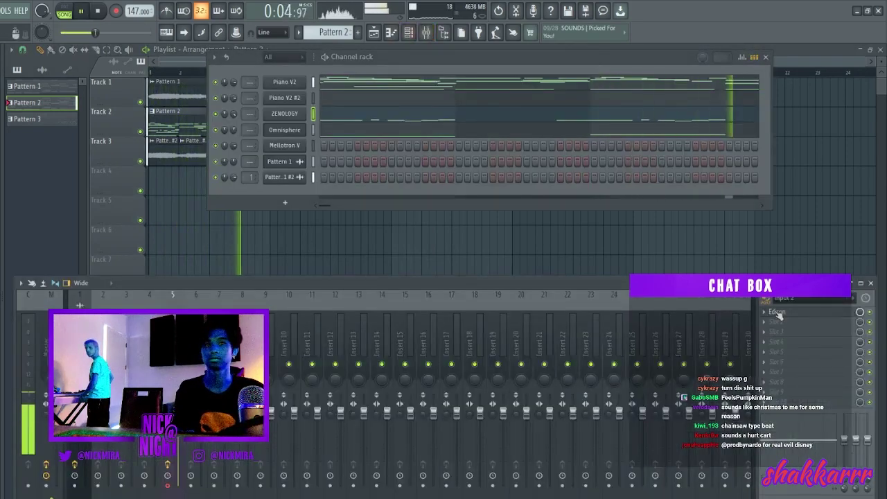
left_click(776, 312)
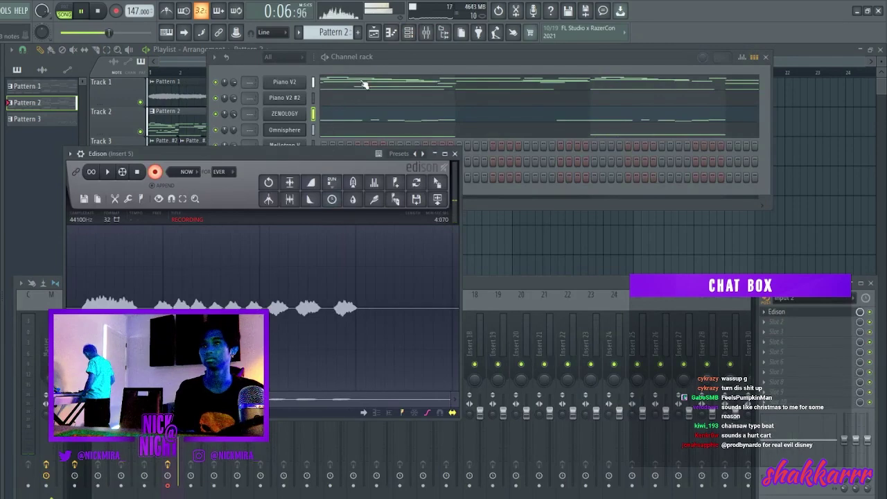
Transpose the whole ZENOLOGY melody up one octave and delete its remaining notes in bar 8
left_click(399, 58)
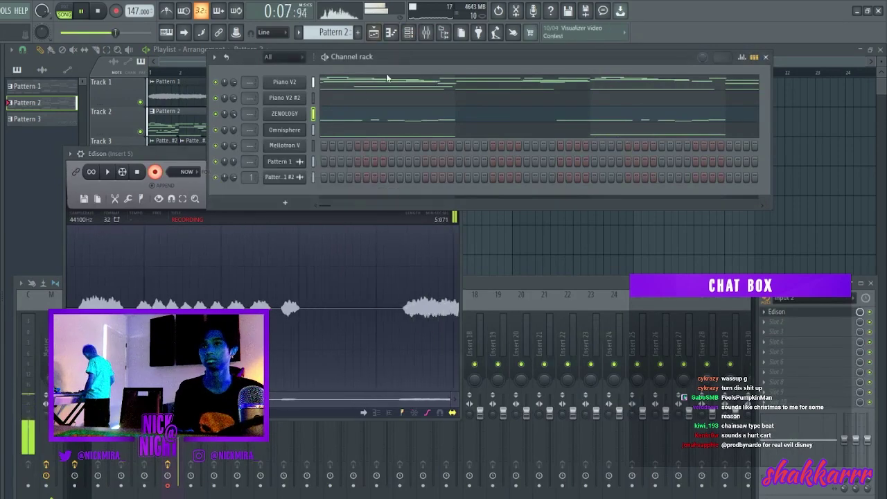
left_click(341, 122)
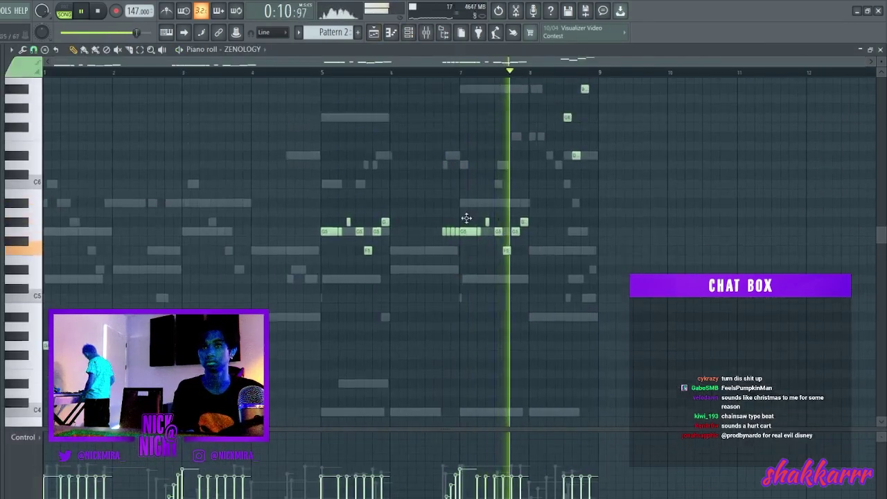
scroll(470, 225, "up", 2)
key("ctrl+Up")
scroll(563, 226, "up", 5)
left_click_drag(680, 249, 507, 64)
key("Delete")
scroll(495, 147, "down", 3)
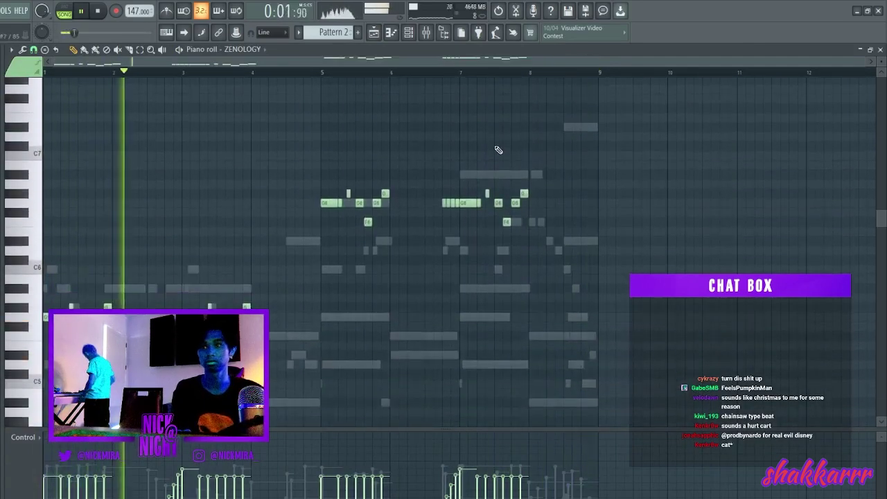
scroll(498, 150, "down", 2)
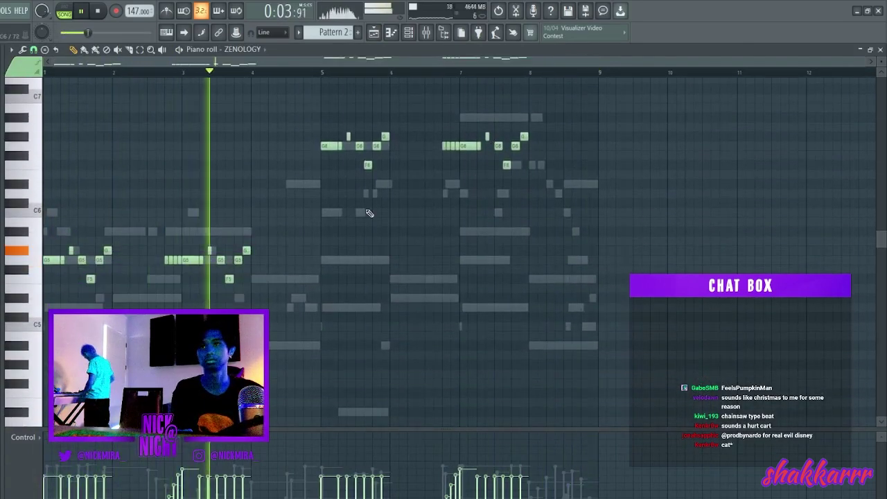
left_click_drag(151, 237, 182, 270)
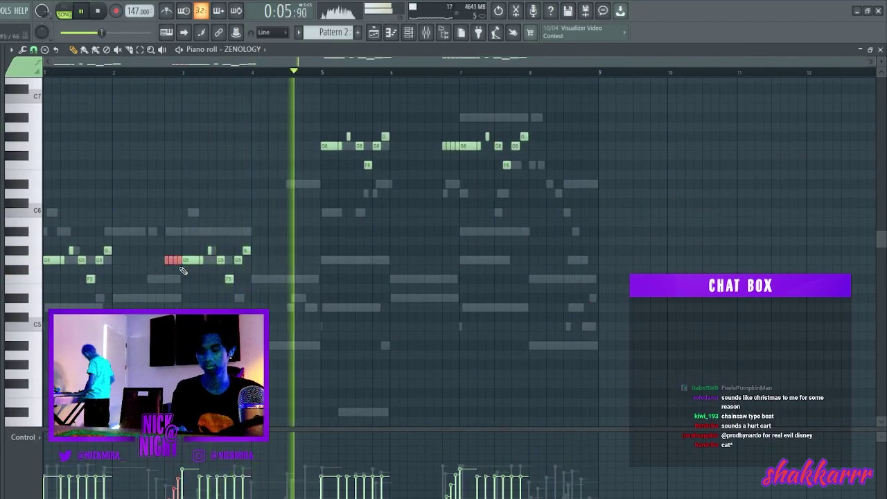
left_click(207, 192, "ctrl")
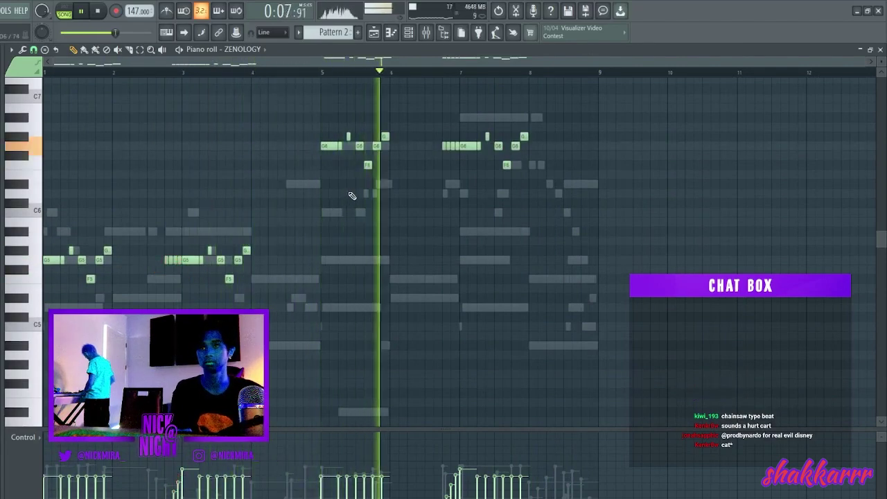
Change the last ZENOLOGY melody note of bars 5 and 7 to A#6
scroll(353, 204, "up", 3)
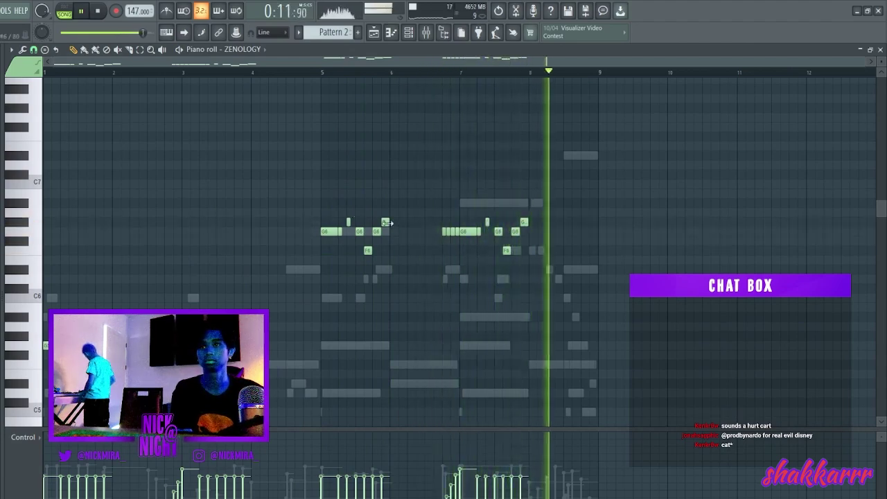
left_click(385, 269)
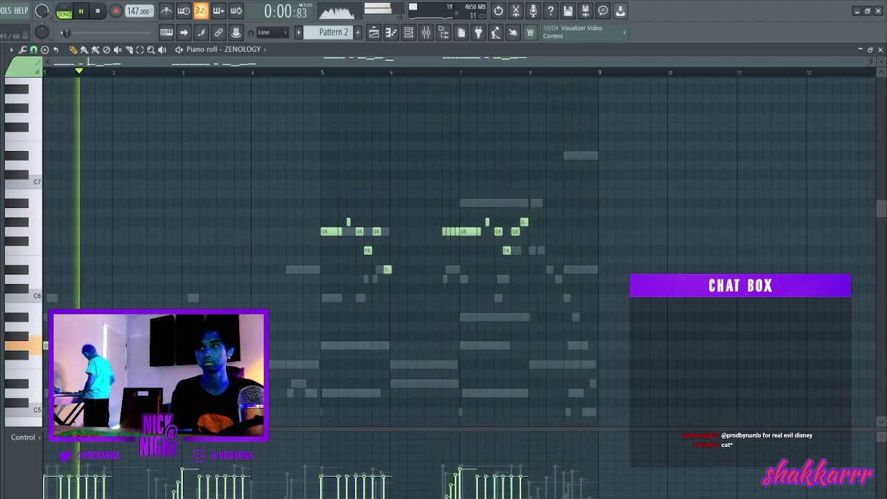
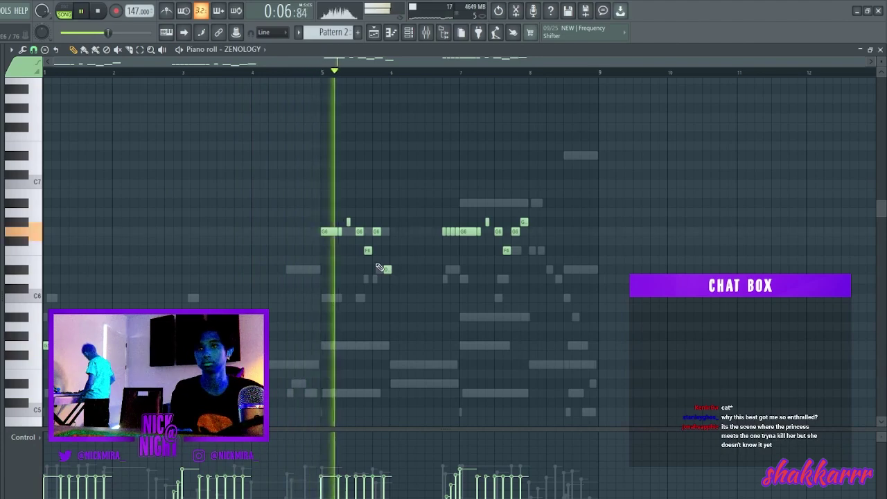
scroll(387, 270, "up", 3)
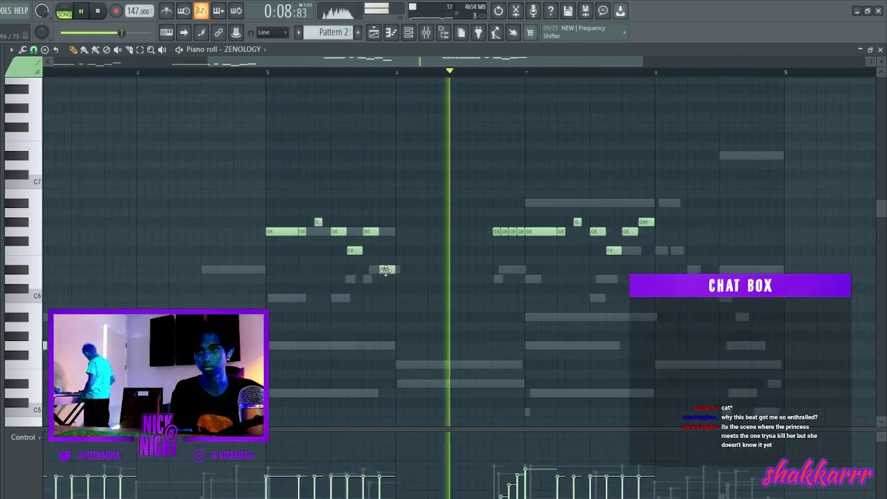
left_click_drag(385, 208, 387, 201)
scroll(406, 228, "down", 3)
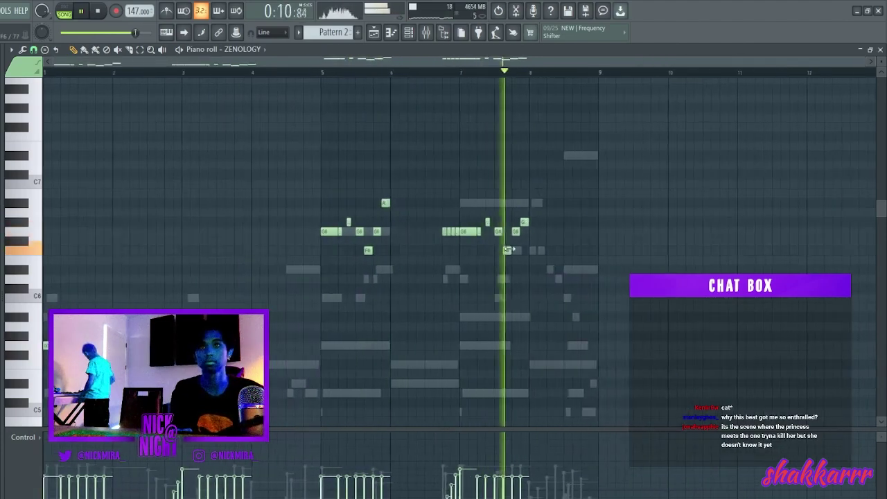
left_click_drag(522, 221, 521, 200)
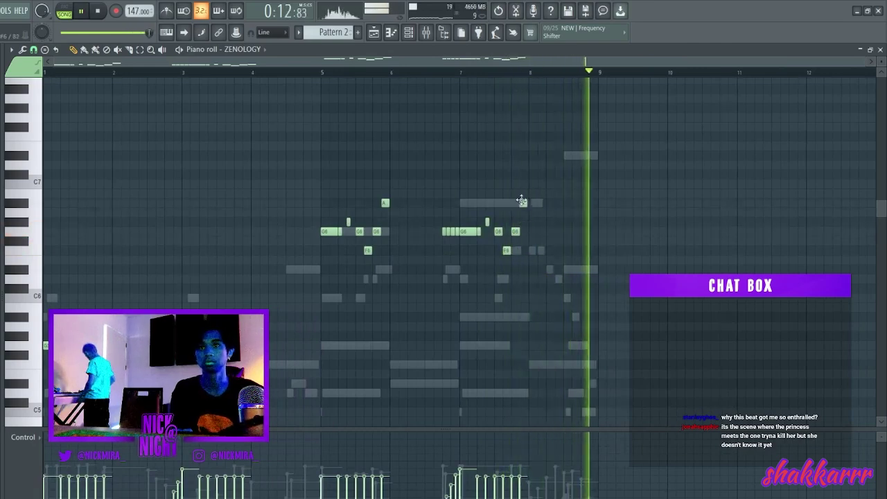
Raise the last melody note of bar 3 to C6 and the last note of bar 7 to C7
scroll(506, 263, "up", 3)
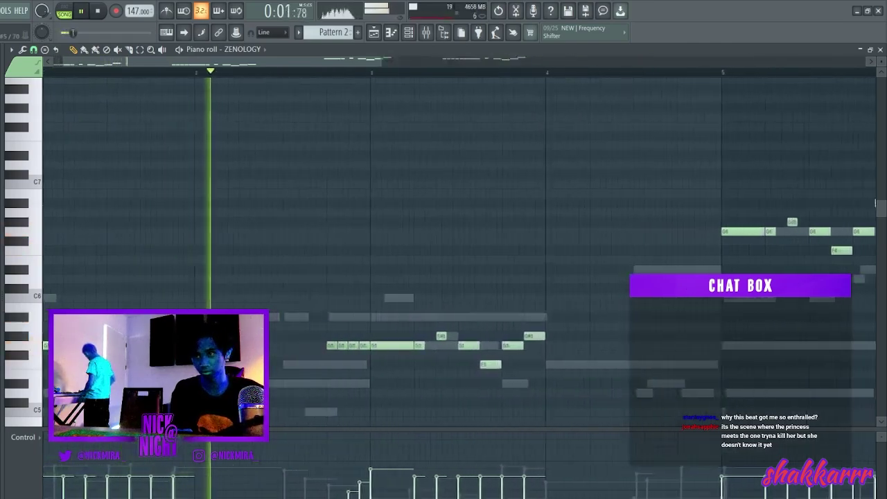
scroll(544, 317, "down", 2)
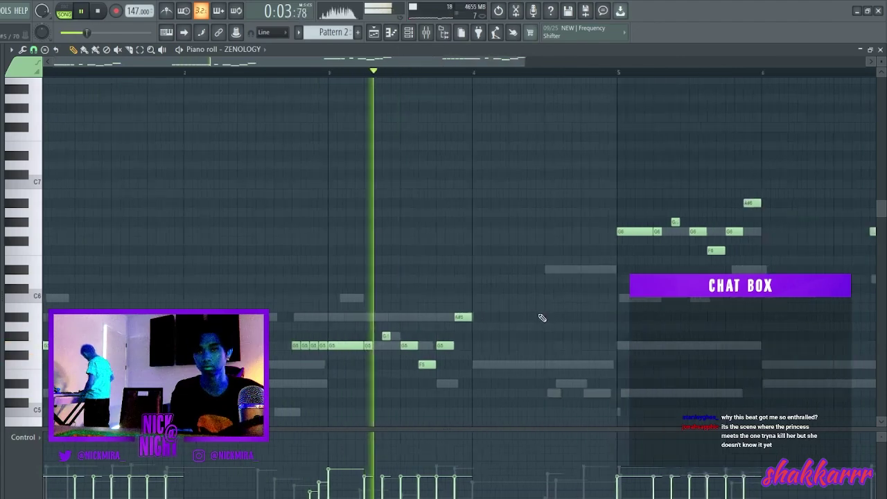
scroll(591, 268, "down", 1)
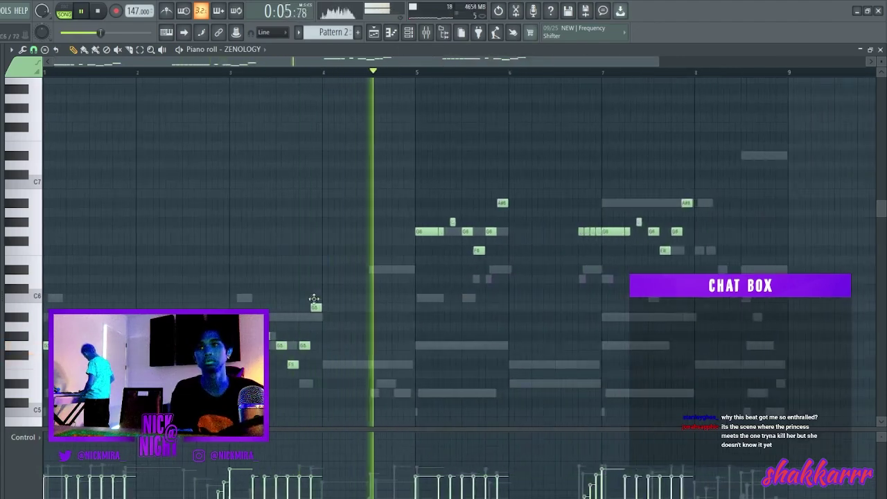
left_click_drag(682, 201, 681, 176)
scroll(680, 181, "down", 1)
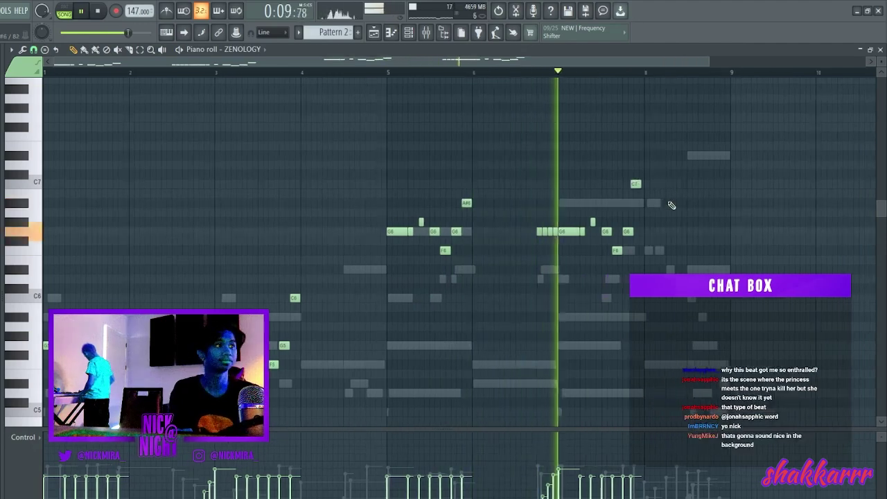
scroll(661, 194, "up", 3)
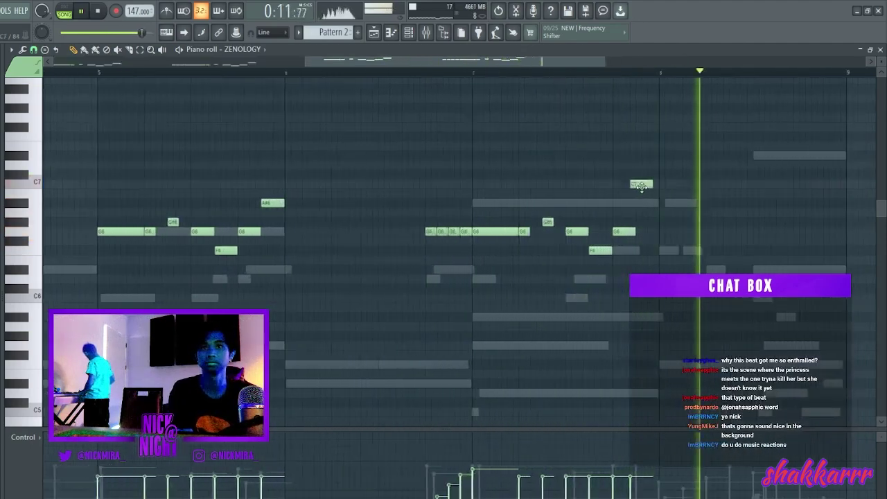
scroll(645, 185, "down", 4)
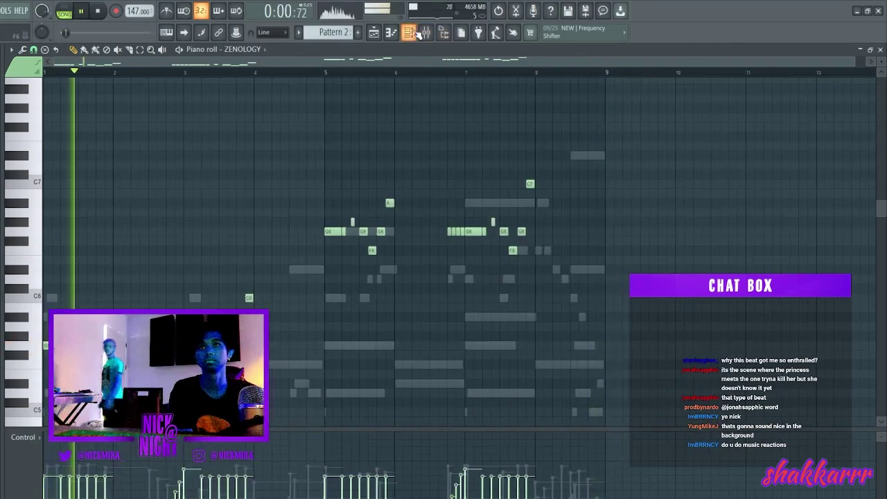
Stop the song playback and end the recording in Edison on mixer insert 5
left_click(411, 34)
key("space")
left_click(425, 32)
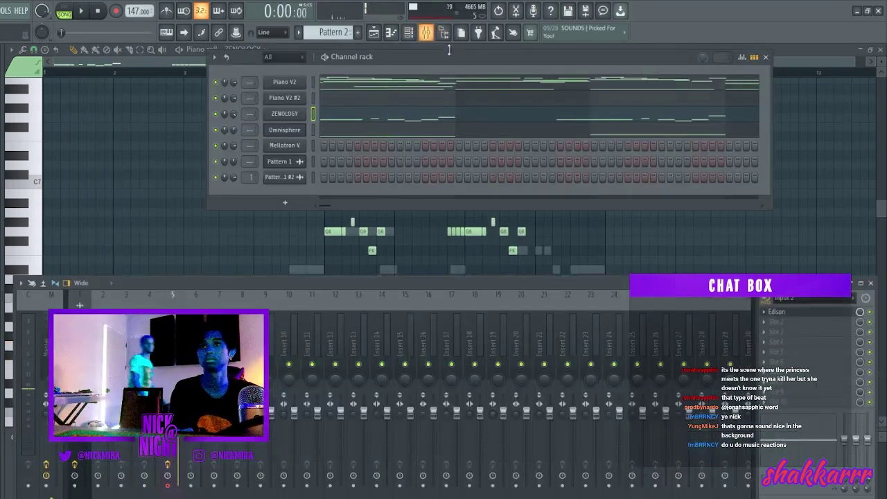
left_click(777, 312)
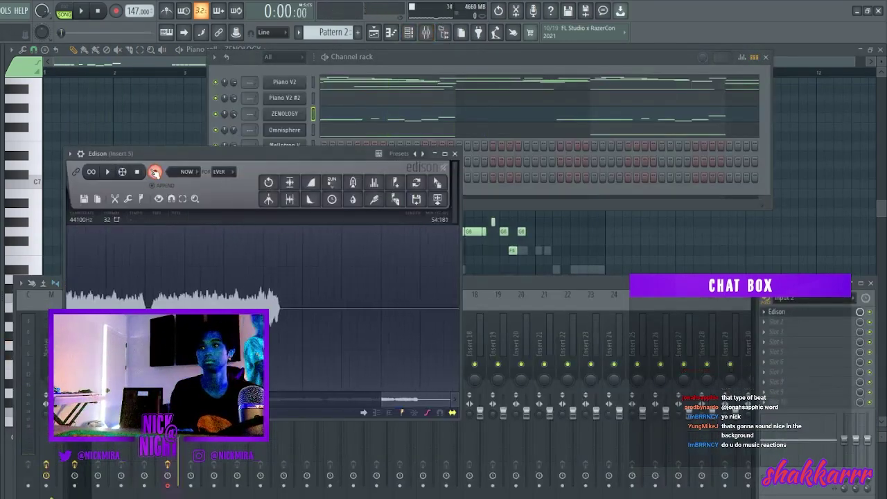
left_click(156, 173)
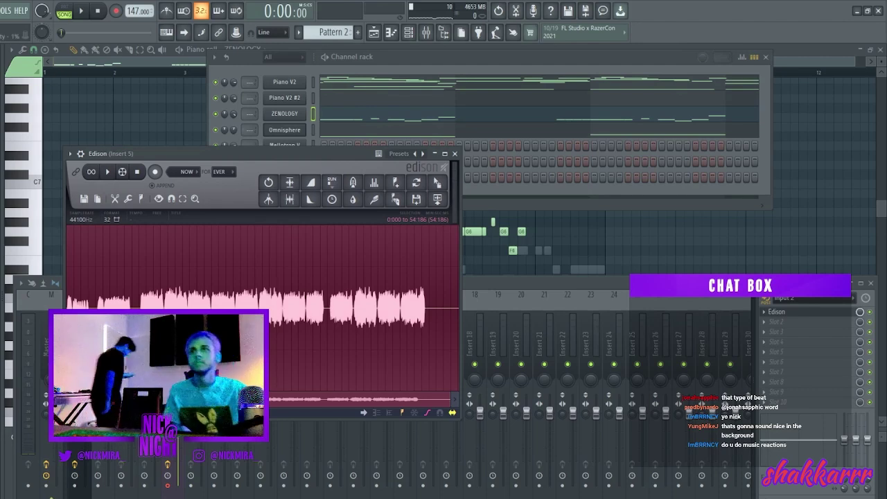
Select about the last 11 seconds of the Edison recording and play the selection back
left_click(396, 327)
left_click(377, 325)
scroll(376, 325, "up", 5)
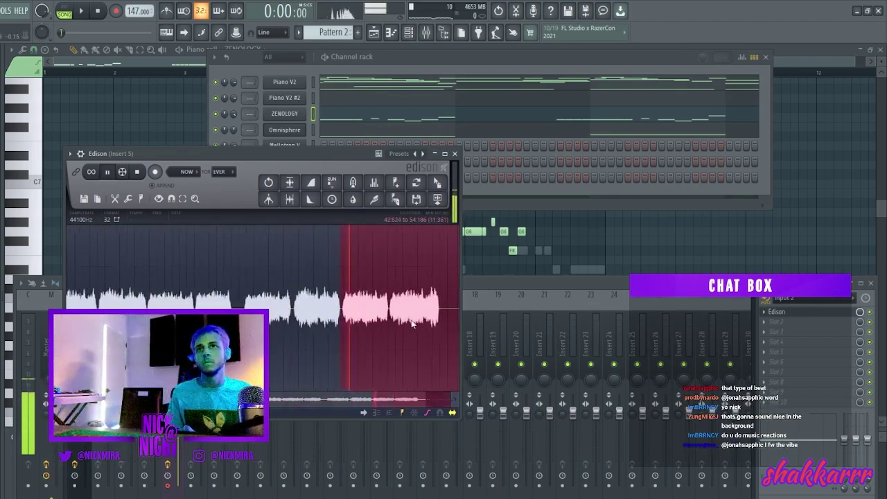
Select about the last 18 seconds of the Edison recording and play the selection back
left_click(368, 323)
scroll(370, 323, "up", 4)
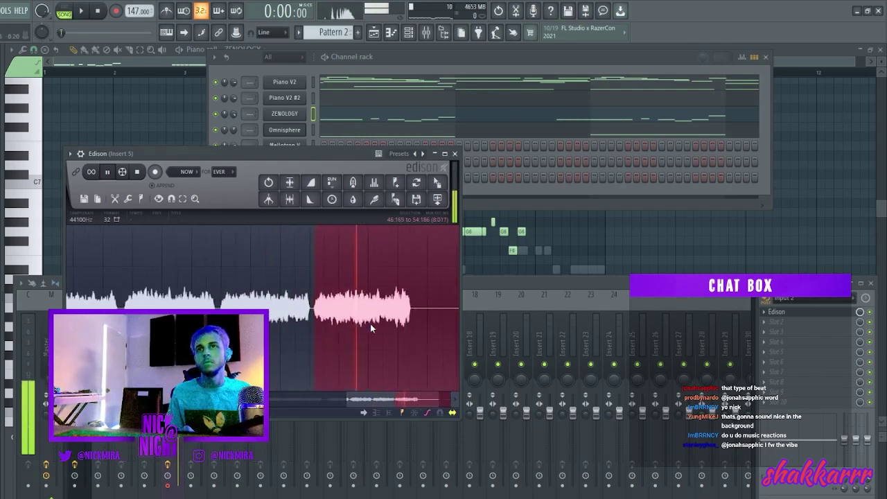
left_click(71, 324)
left_click(111, 324)
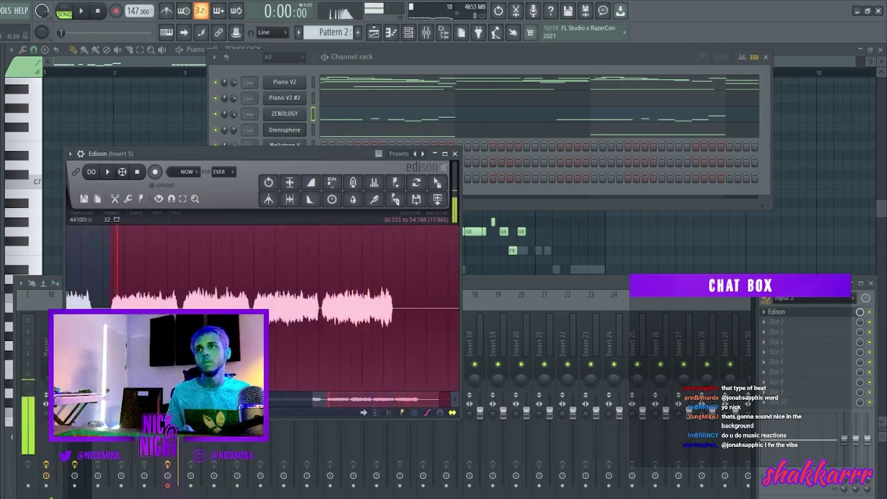
key("space")
key("space")
Tighten the Edison selection's start to the first note's onset and send it to playlist track 5 at bar 1
scroll(113, 324, "up", 6)
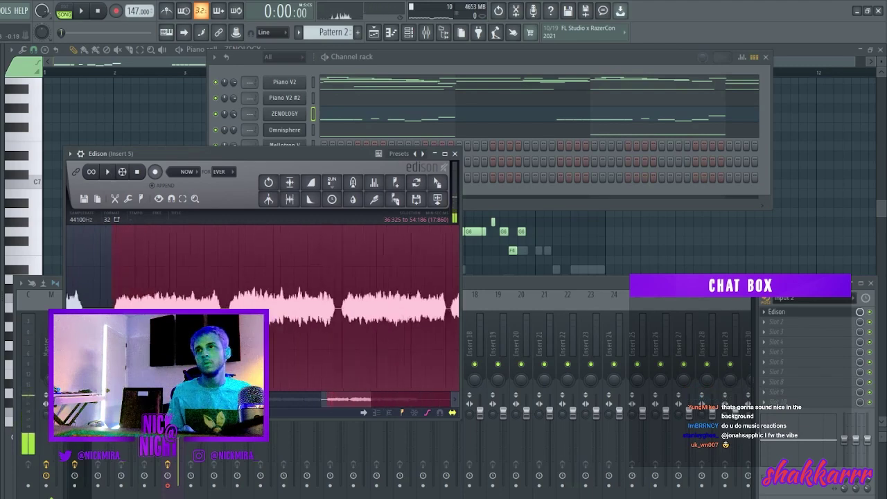
left_click_drag(113, 324, 132, 324)
scroll(133, 324, "up", 3)
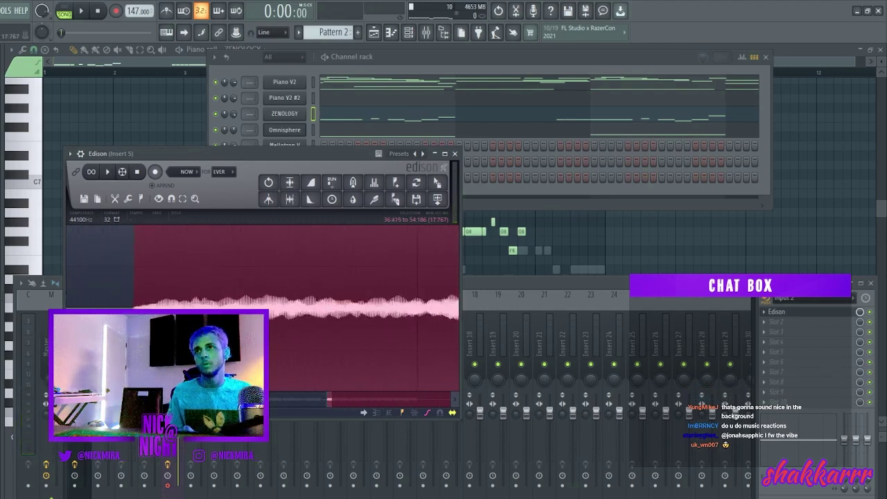
left_click(439, 182)
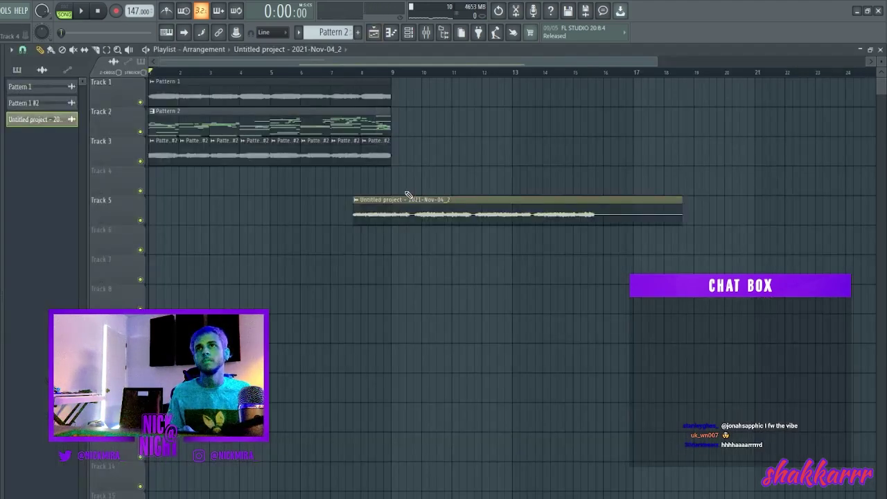
double_click(198, 207)
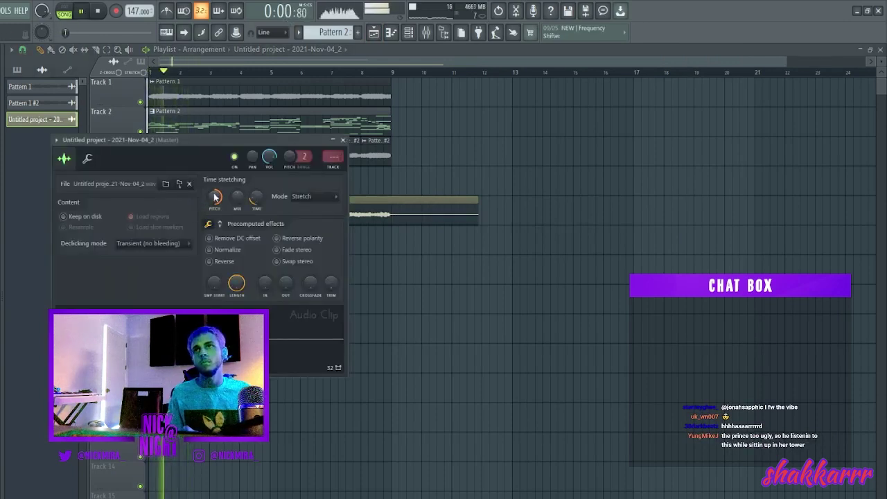
Route the recorded audio clip to mixer insert 2 and load Little MicroShift on that insert
left_click(333, 164)
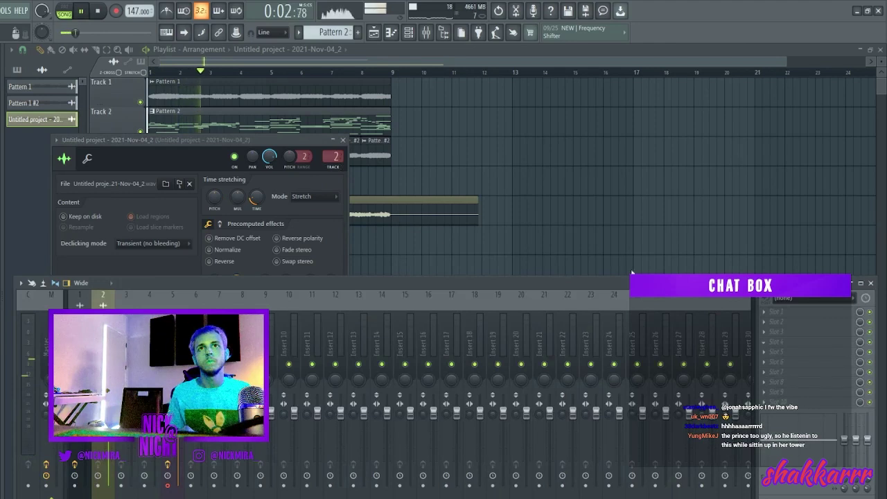
left_click(551, 495)
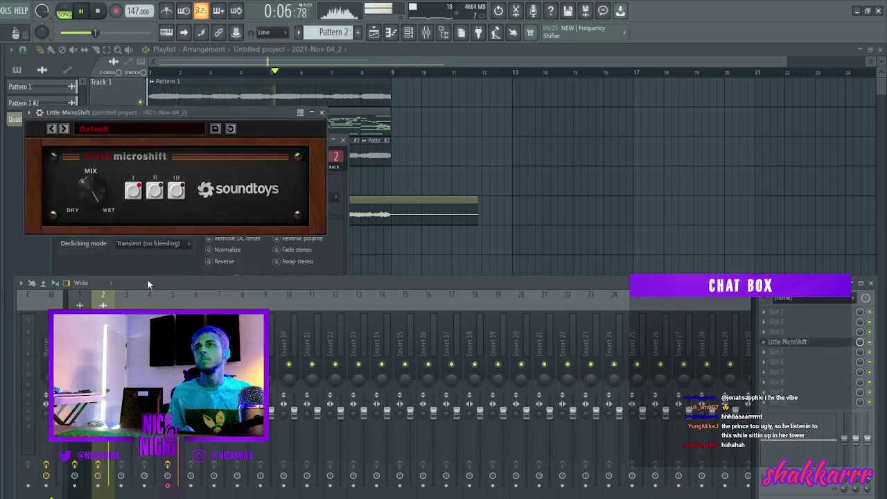
Add Fruity parametric EQ 2 after Little MicroShift, cutting band 5 deeply in the mids and band 4 slightly
key("space")
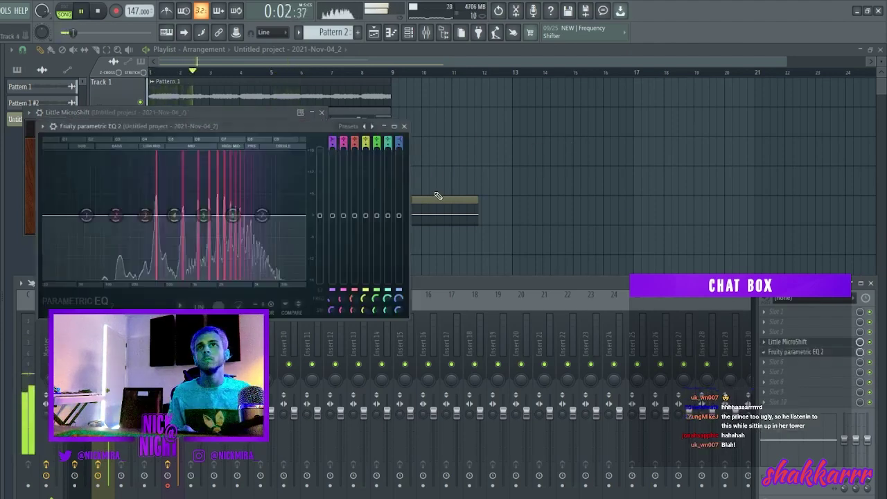
left_click_drag(211, 208, 207, 257)
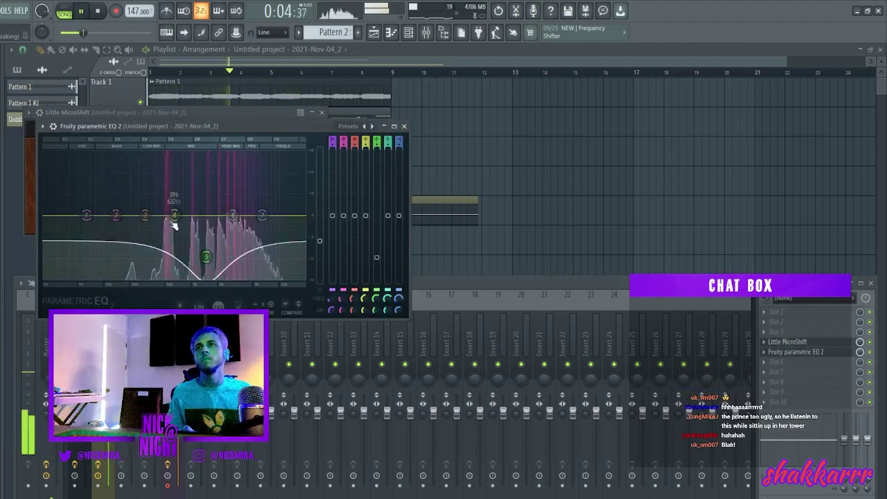
left_click_drag(175, 217, 172, 222)
Add Gross Beat after the EQ on insert 2 with the 1 Beat Gate volume preset
left_click(568, 463)
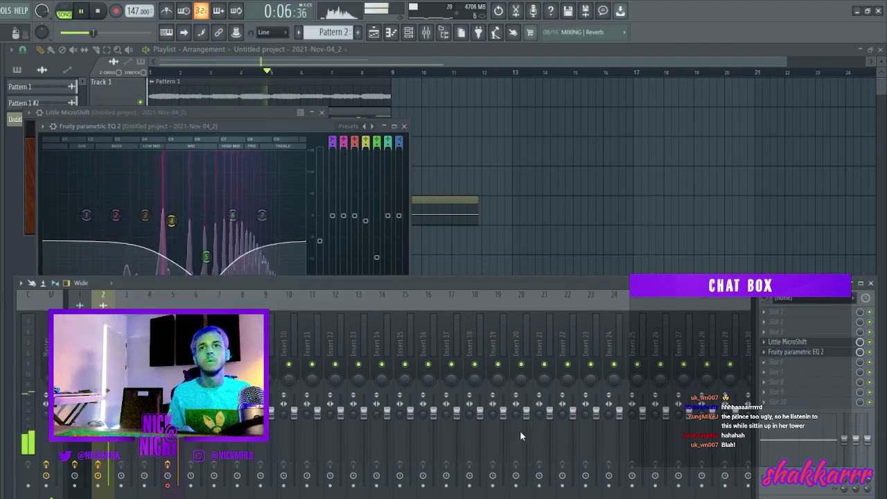
left_click(163, 299)
left_click(141, 299)
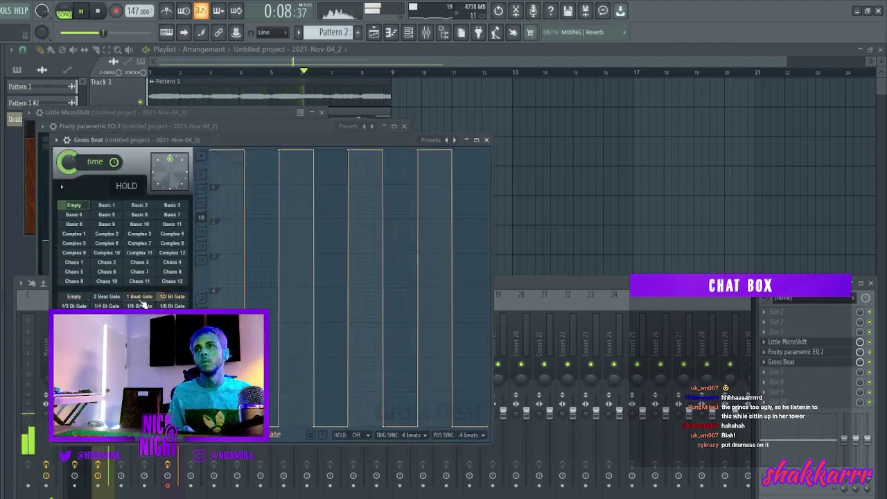
left_click(486, 140)
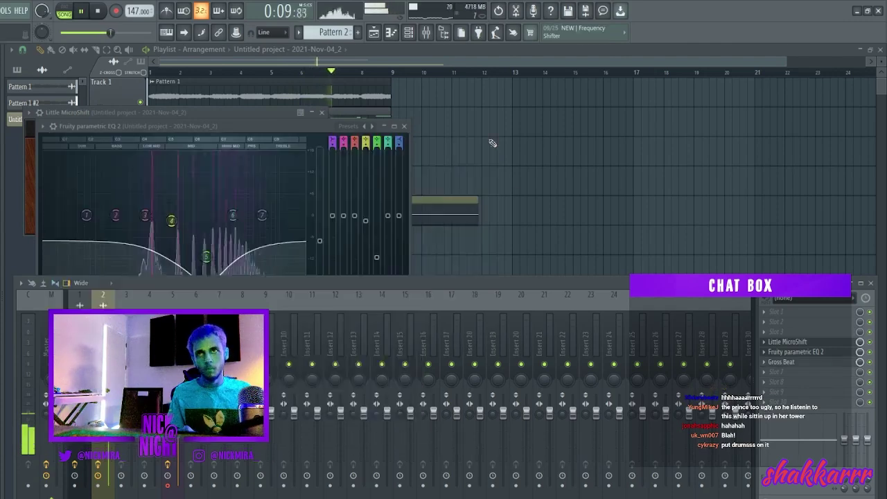
left_click(790, 361)
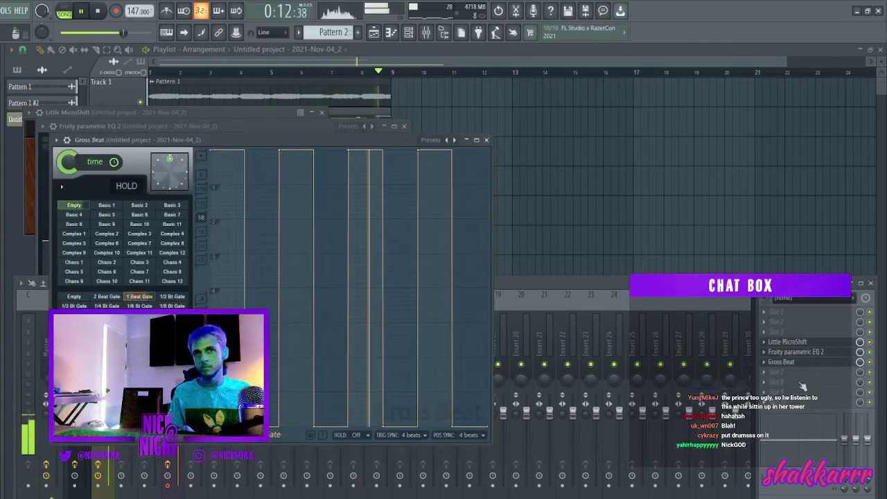
Load ValhallaVintageVerb after Gross Beat on insert 2 with a mix of about 80%
left_click(792, 376)
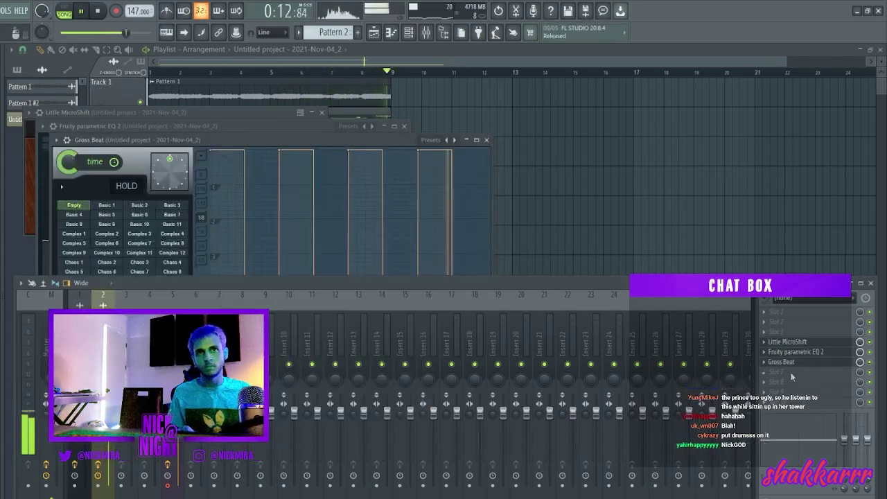
left_click(640, 456)
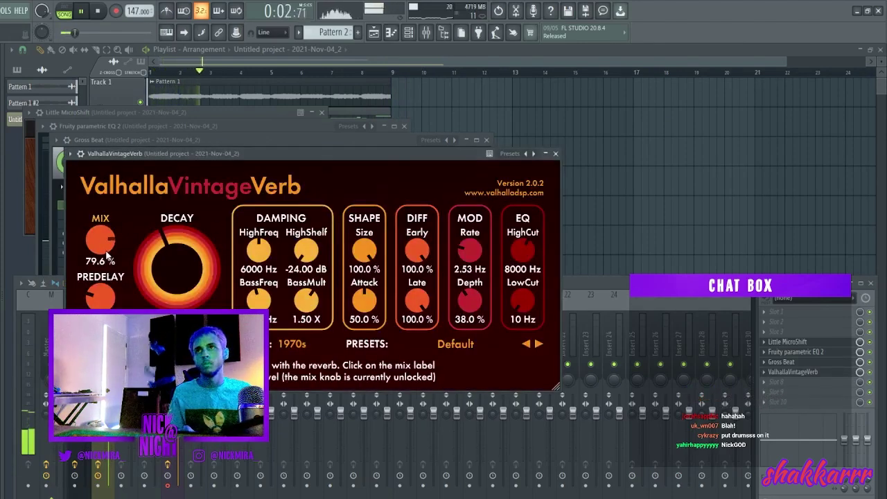
left_click(650, 135)
Trim the end of the recorded audio clip on track 5 to bar 9 and check its channel settings
double_click(252, 210)
left_click(356, 202)
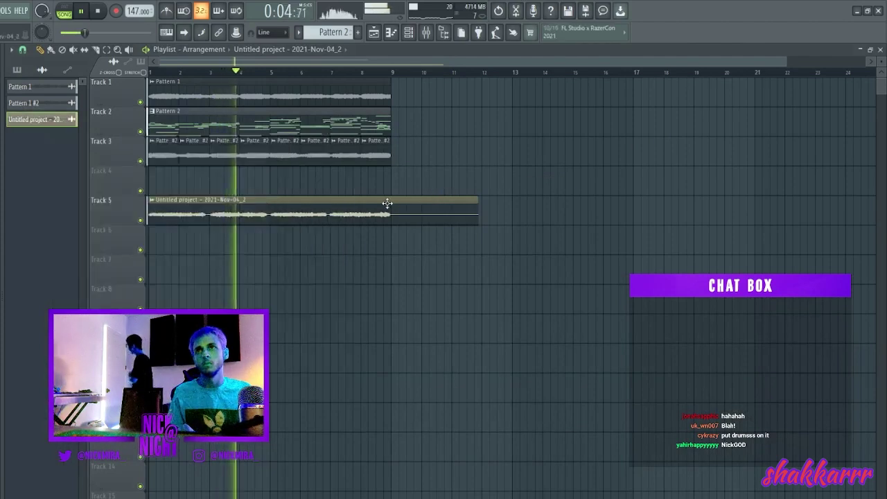
right_click(394, 206)
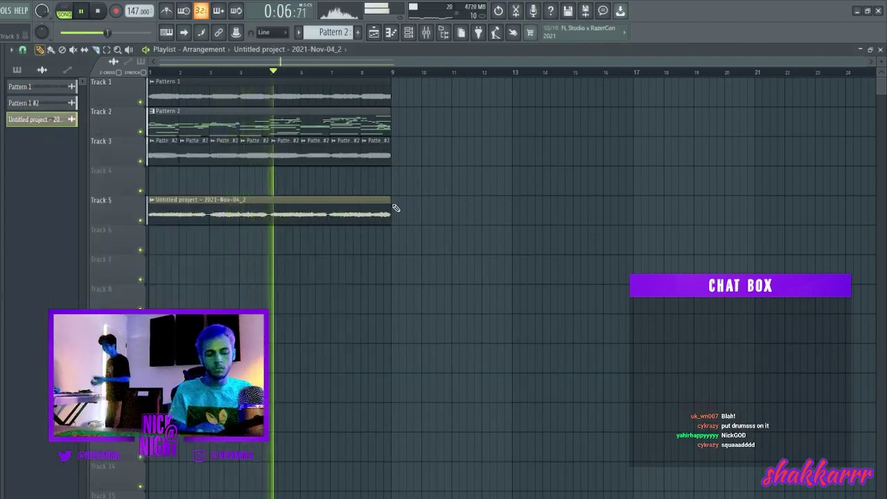
double_click(358, 213)
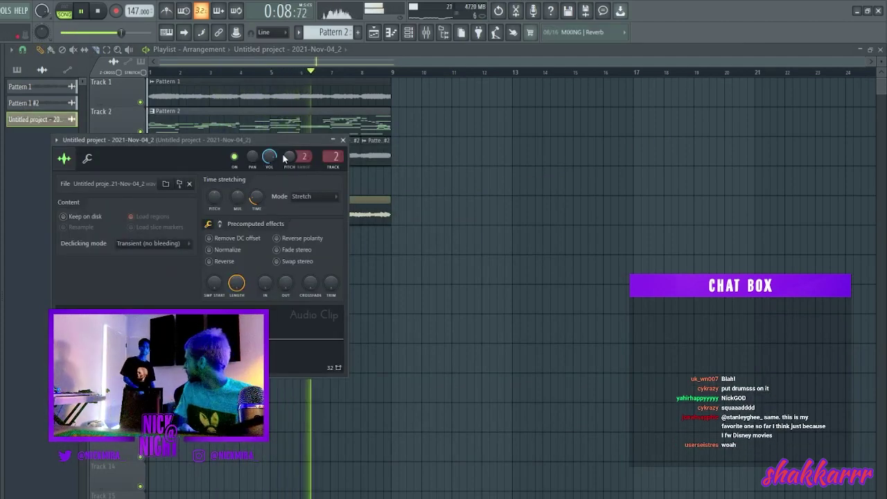
key("Escape")
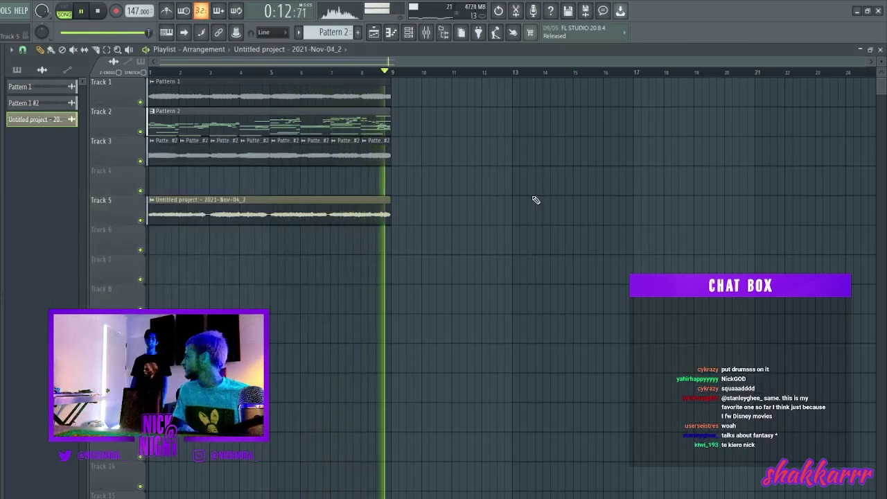
Duplicate the eight-bar section on tracks 1 to 3 so the copies start at bar 9
left_click_drag(514, 267, 163, 97)
key("ctrl+d")
left_click_drag(430, 186, 161, 96)
key("ctrl+b")
key("ctrl+d")
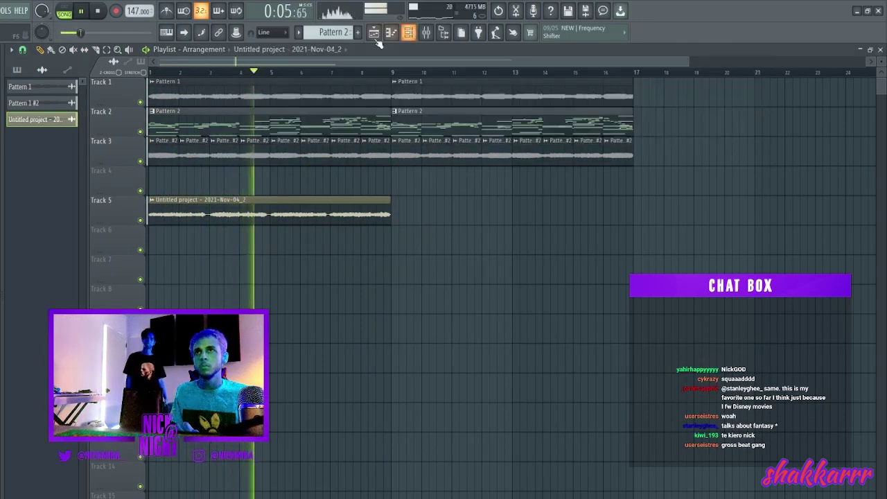
Delete the duplicated Pattern 1 audio clip at bar 9 on track 1
left_click(424, 36)
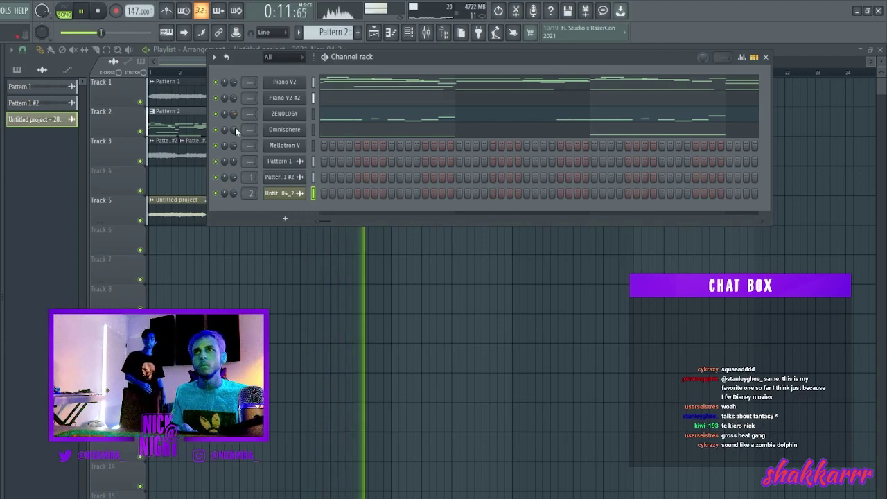
key("F6")
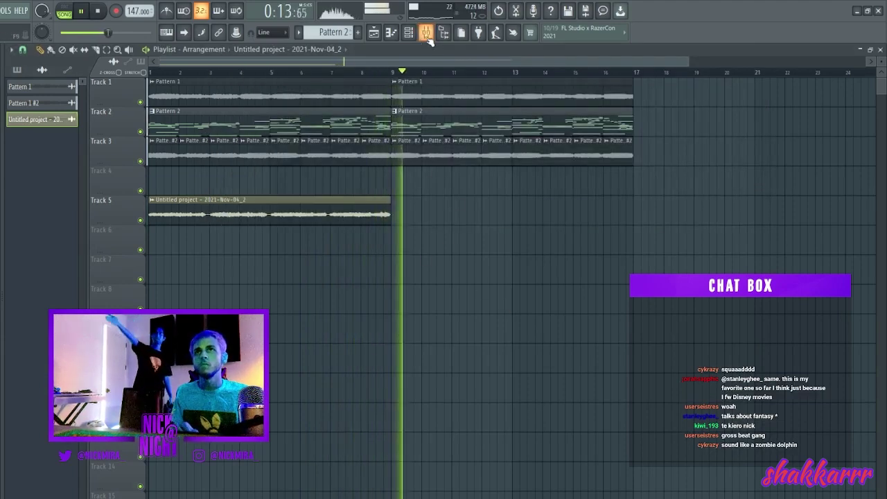
right_click(417, 83)
scroll(426, 81, "down", 2)
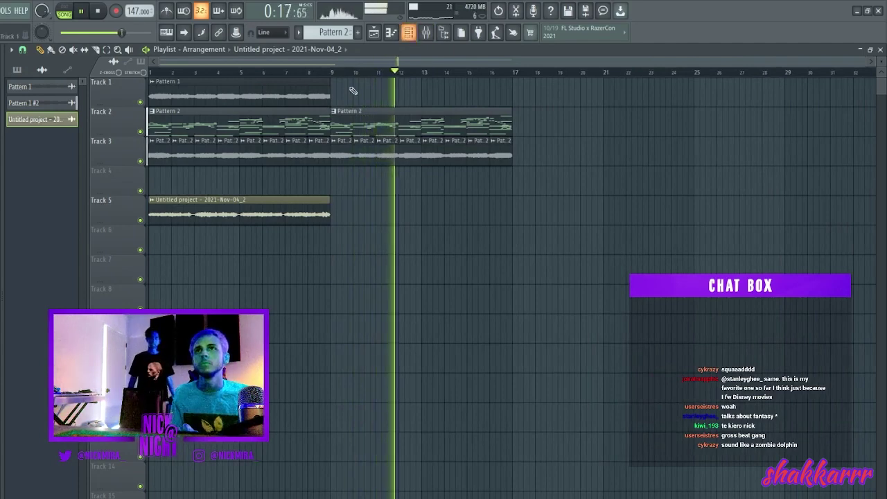
Split Pattern 2 by channel and move the Piano V2 clip at bar 9 to track 4
left_click(340, 115)
left_click(371, 188)
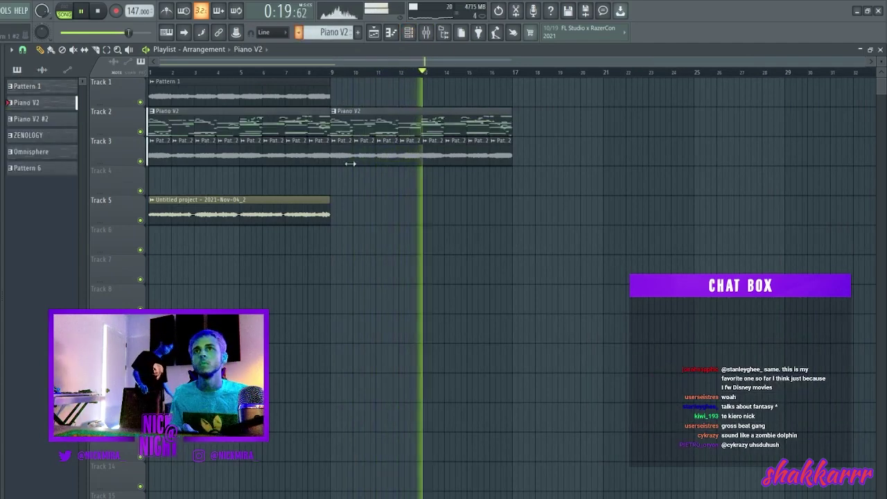
left_click_drag(344, 178, 336, 177)
right_click(381, 117)
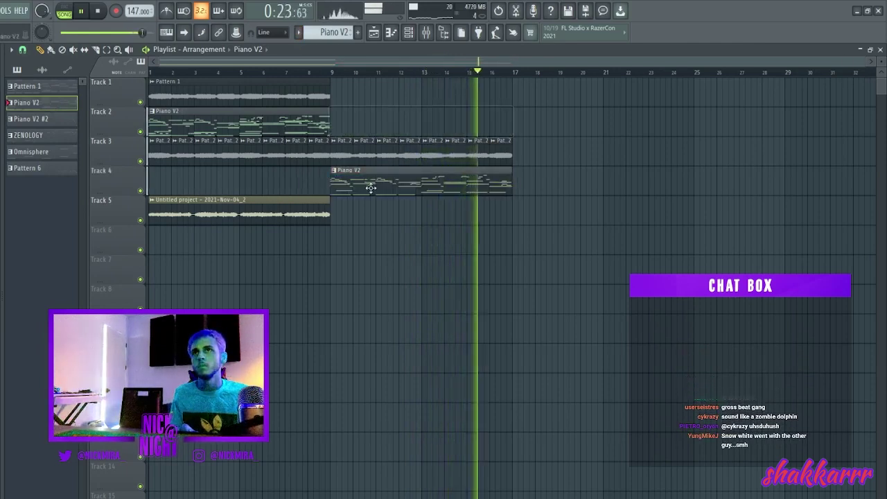
Place the Piano V2 #2, ZENOLOGY and Omnisphere patterns at bar 9 on tracks 6, 7 and 8
left_click(47, 120)
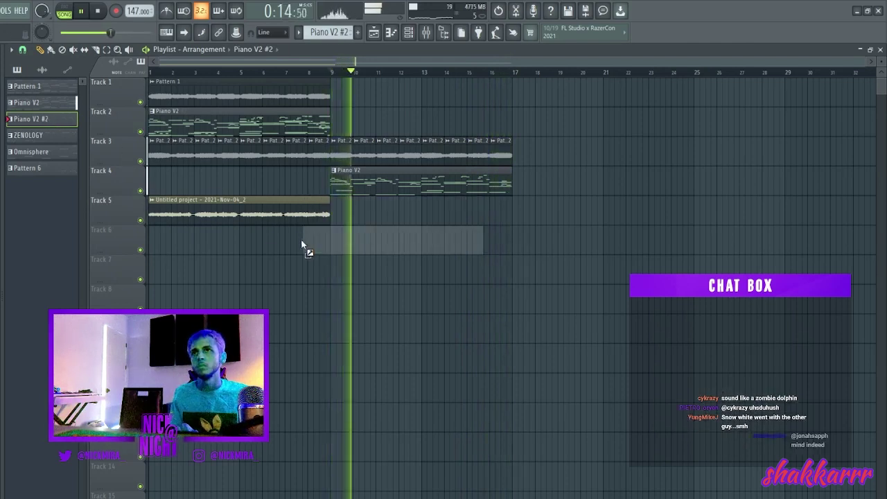
left_click(334, 246)
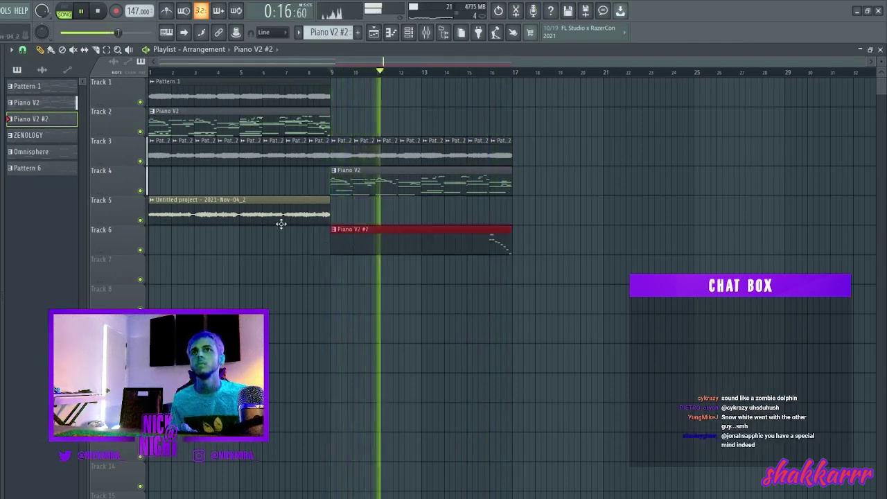
left_click(47, 141)
left_click(61, 172, "shift")
left_click_drag(63, 181, 328, 291)
left_click_drag(389, 280, 381, 303)
right_click(396, 335)
Play the section from bar 9 and delete the repeated Pattern 1 #2 audio clips there on track 3
left_click(379, 172)
key("space")
key("space")
key("space")
left_click_drag(342, 152, 503, 154)
key("space")
Try a copy of the Pattern 1 audio clip at bar 9 on track 1 and remove it
left_click(280, 91, "ctrl")
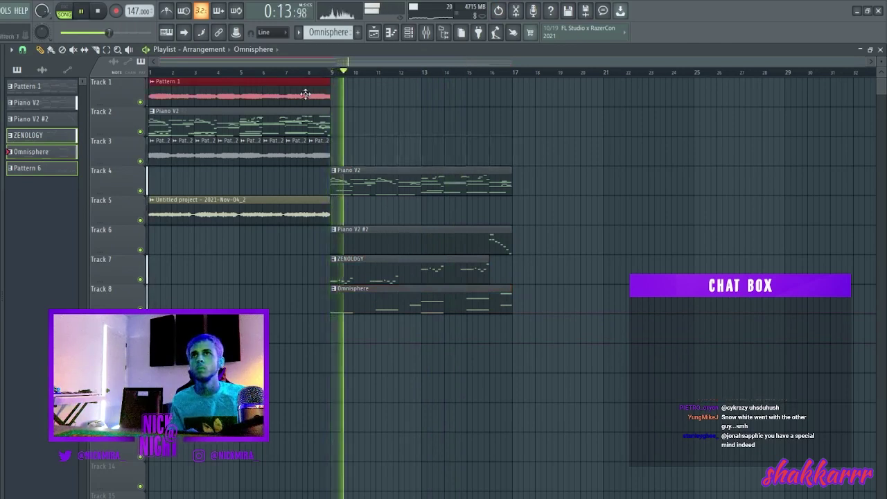
key("ctrl+b")
key("space")
key("space")
right_click(371, 169)
key("ctrl+z")
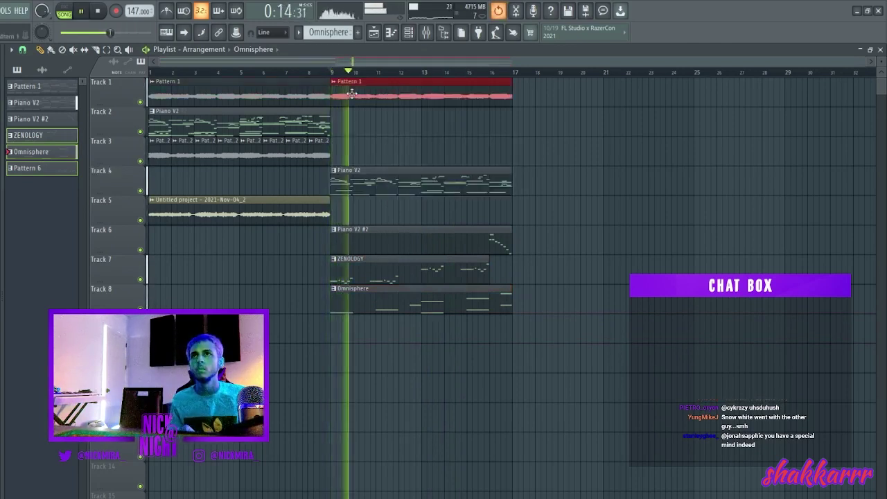
right_click(353, 96)
key("space")
key("space")
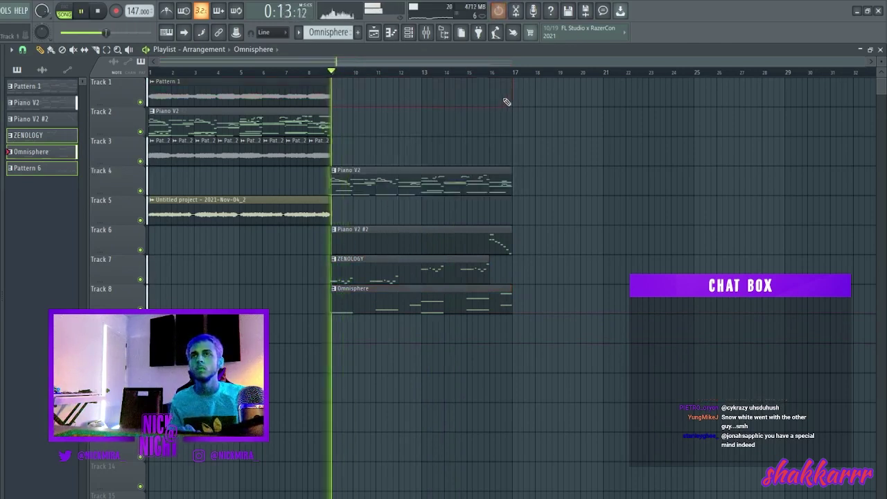
Shift the Omnisphere clip on track 8 from bar 9 to bar 17 by duplicating it and deleting the original
left_click(403, 306, "ctrl")
key("space")
key("space")
key("ctrl+b")
right_click(406, 293)
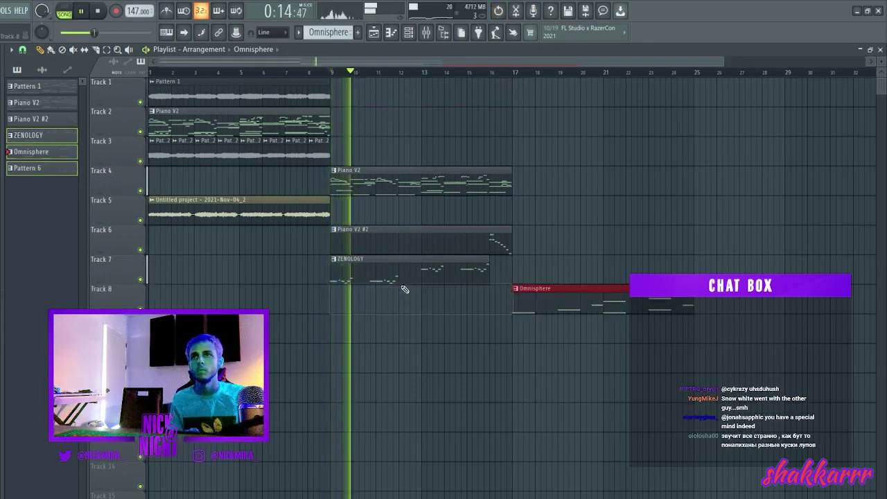
Extend the ZENOLOGY clip on track 7 to bar 17 and copy the recorded audio clip to bar 9 on track 5
key("F6")
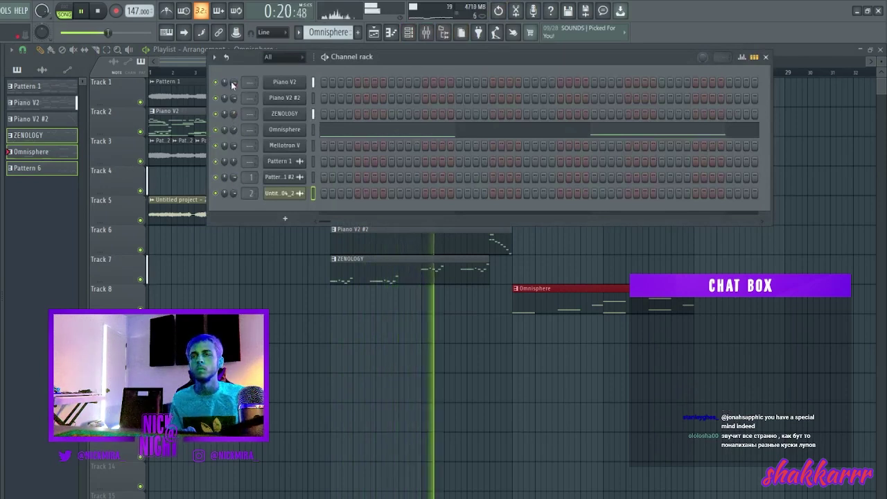
key("F6")
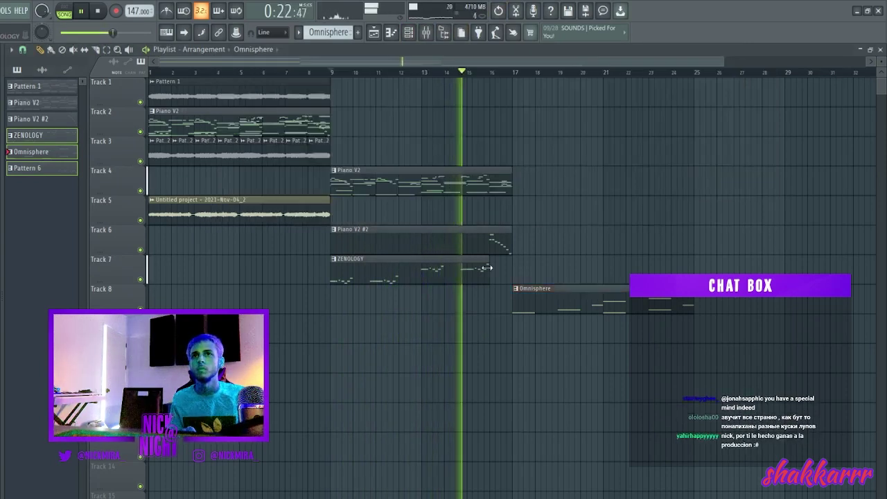
left_click(266, 199)
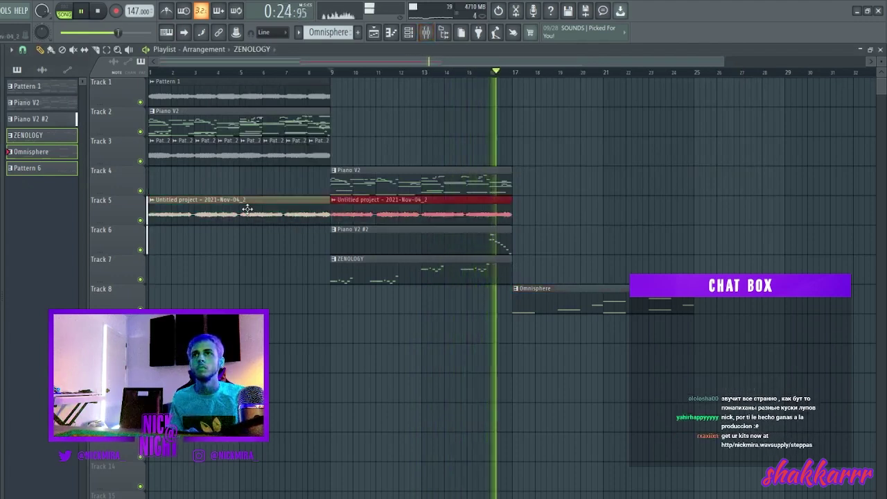
Replace the recorded audio clip at bar 9 with a unique copy of Pattern 1 on track 1 and adjust its time-stretching pitch
left_click(390, 125, "ctrl")
left_click(333, 83)
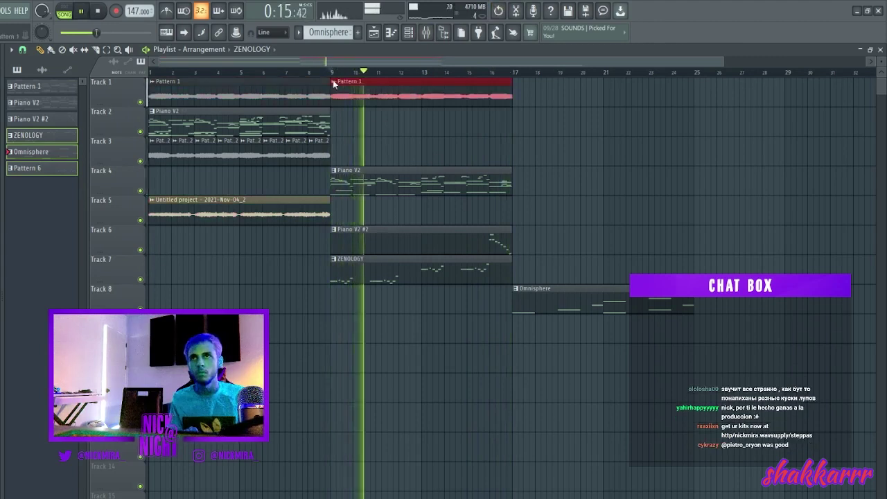
double_click(392, 95)
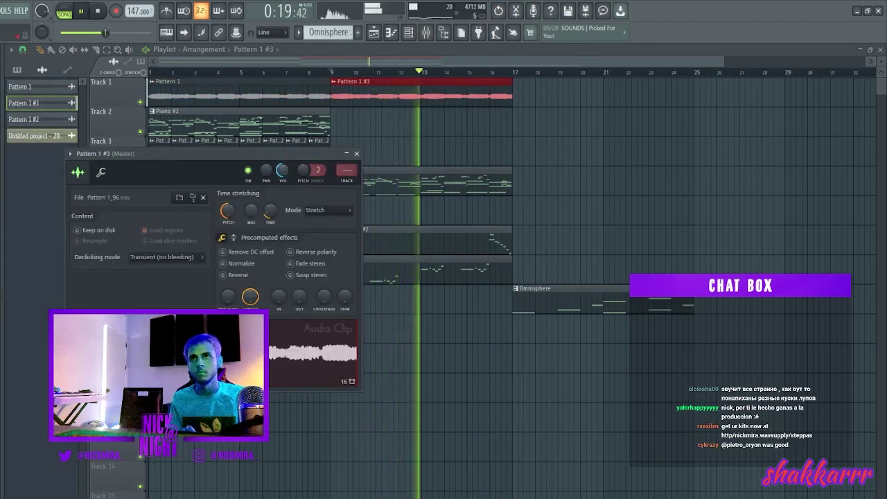
key("Escape")
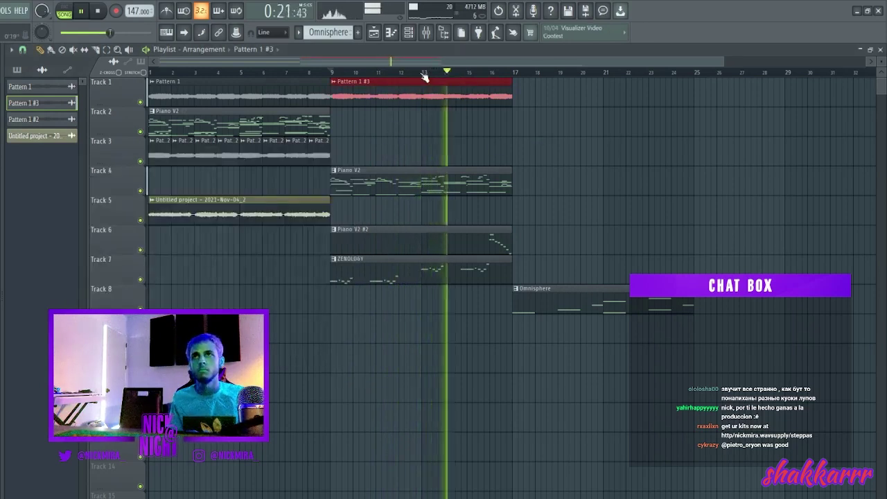
Copy the Pattern 1 #3 audio clip to bar 17 on track 1, make it unique and adjust its time-stretching pitch
left_click(511, 95)
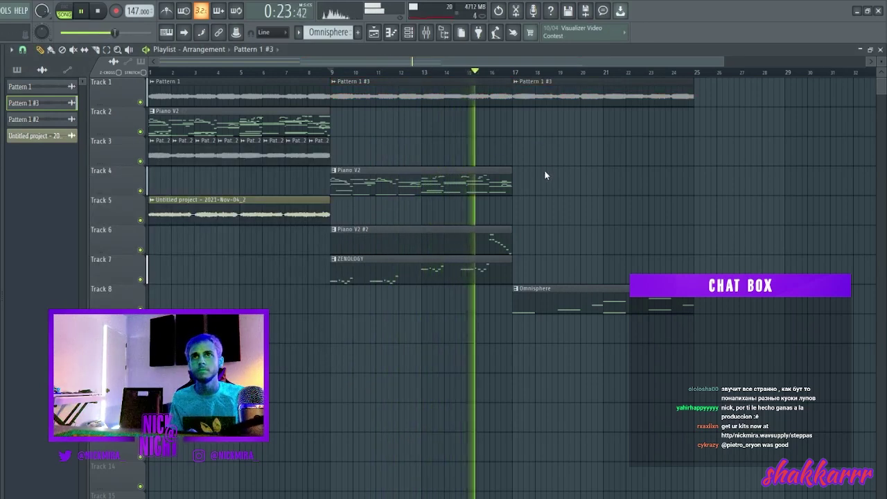
double_click(548, 100)
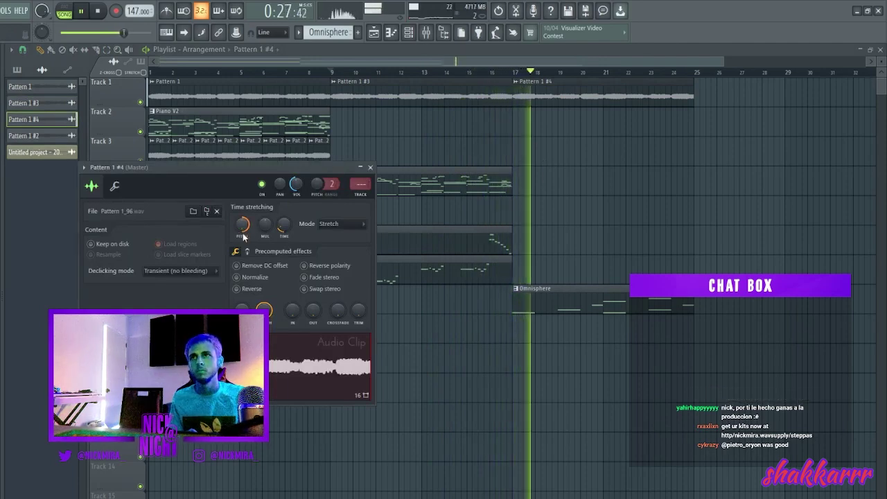
left_click(370, 167)
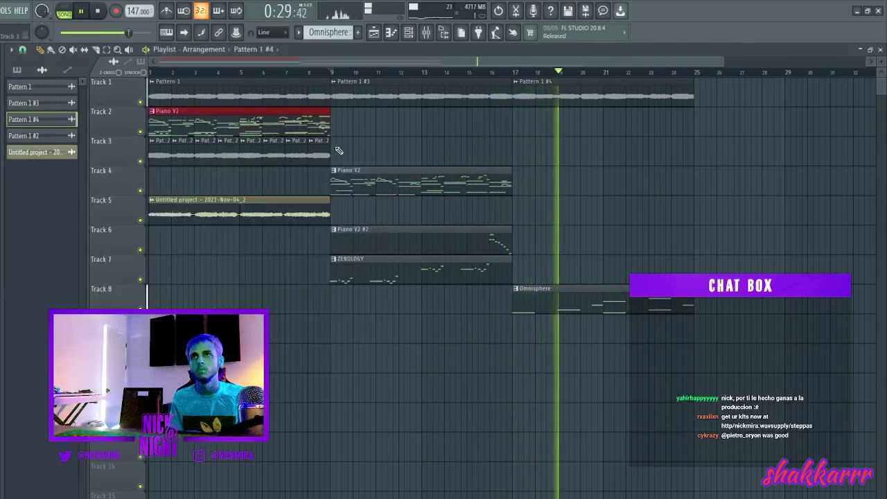
Duplicate the Piano V2, Piano V2 #2 and ZENOLOGY clips on tracks 4, 6 and 7 from bar 9 to bar 17
key("ctrl+b")
left_click_drag(488, 150, 425, 277)
key("ctrl+b")
key("ctrl+d")
Copy the opening section's clips on tracks 1, 2, 3 and 5 from bar 1 to bar 25
left_click_drag(324, 129, 195, 161)
key("ctrl+d")
left_click_drag(323, 241, 164, 96)
left_click_drag(236, 109, 738, 115)
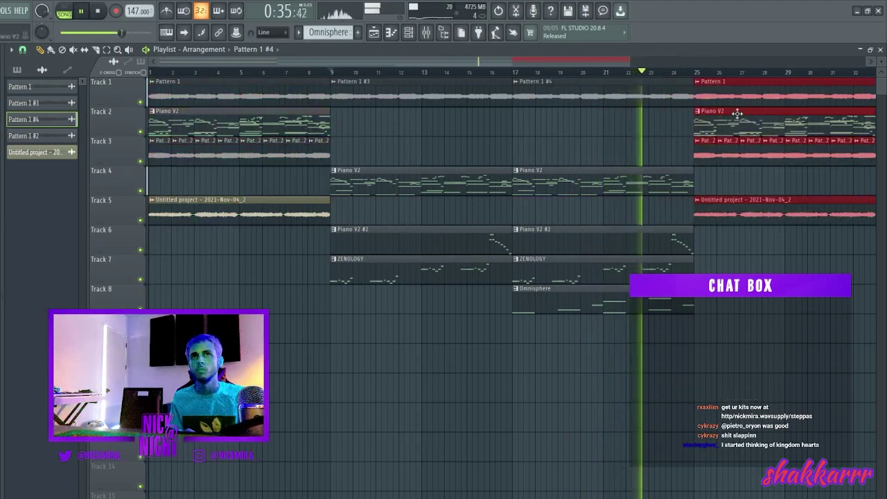
At bar 25, remove Piano V2 from track 2 and place Piano V2, ZENOLOGY, Piano V2 #2 and Omnisphere on tracks 6 to 9
scroll(670, 73, "down", 1)
scroll(670, 74, "down", 1)
key("ctrl+d")
left_click_drag(665, 129, 569, 246)
key("ctrl+d")
left_click_drag(554, 121, 556, 296)
left_click_drag(555, 121, 549, 260)
left_click_drag(559, 128, 568, 309)
left_click(552, 357)
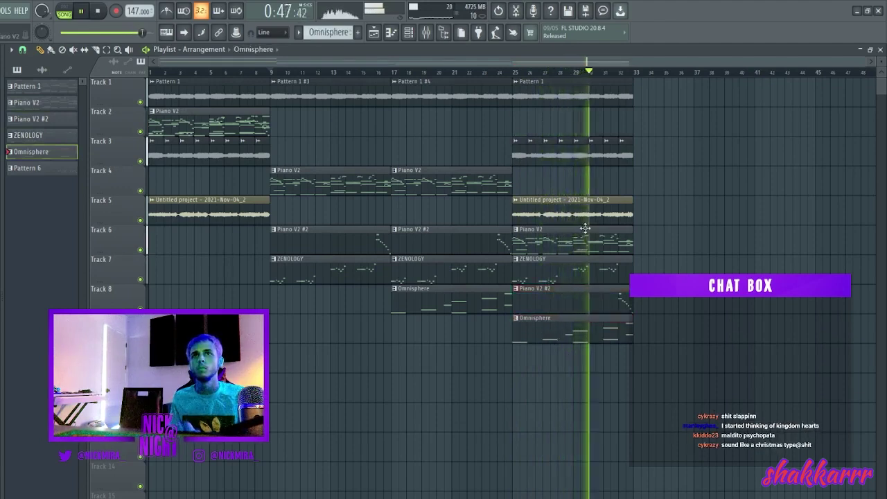
Duplicate all clips from bars 9 to 32 so the copy starts at bar 33
left_click_drag(685, 428, 280, 59)
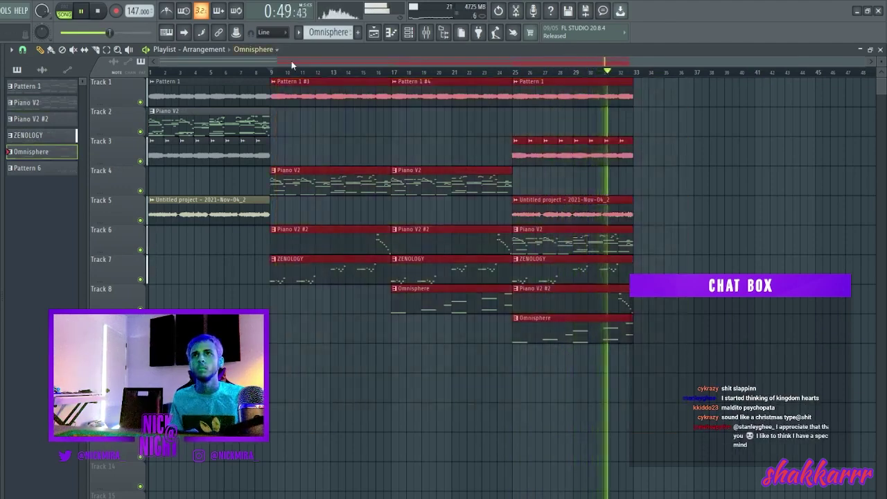
key("ctrl+b")
scroll(373, 82, "down", 2)
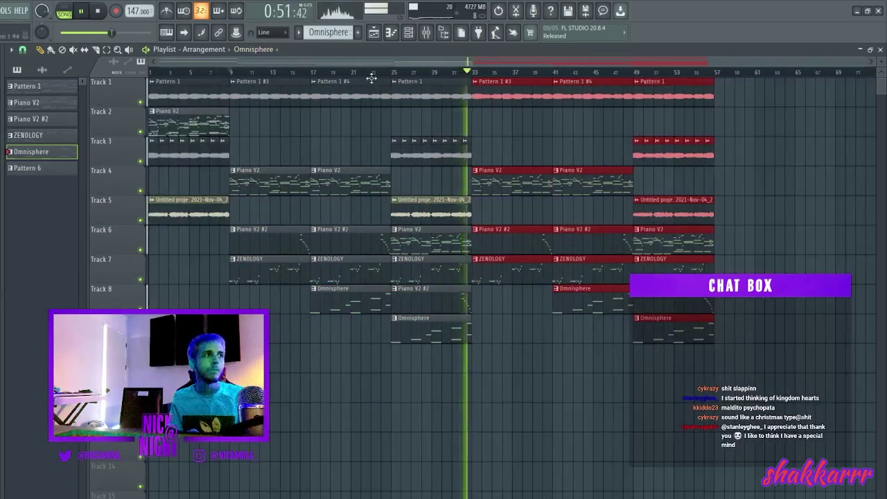
Delete the Piano V2, Piano V2 #2 and ZENOLOGY clips at bar 33 and the Pattern 1 #4 clip at bar 41
left_click(557, 146)
right_click(528, 183)
key("ctrl+z")
right_click(501, 190)
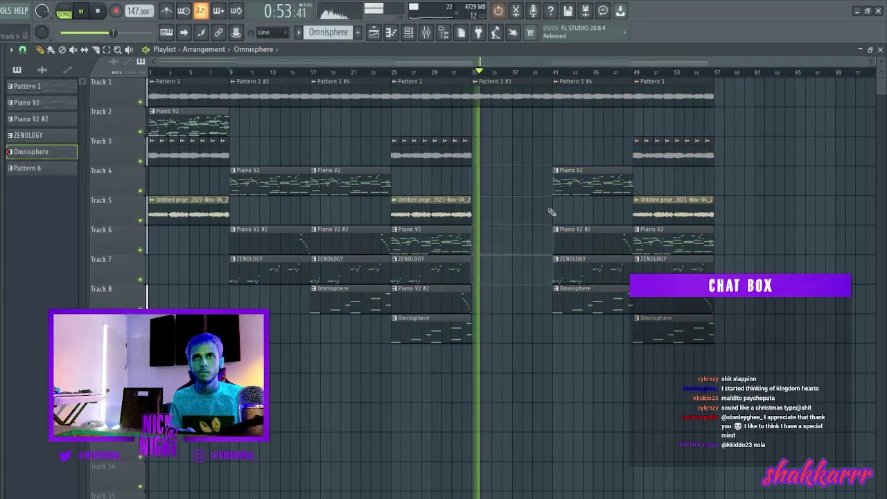
right_click(589, 97)
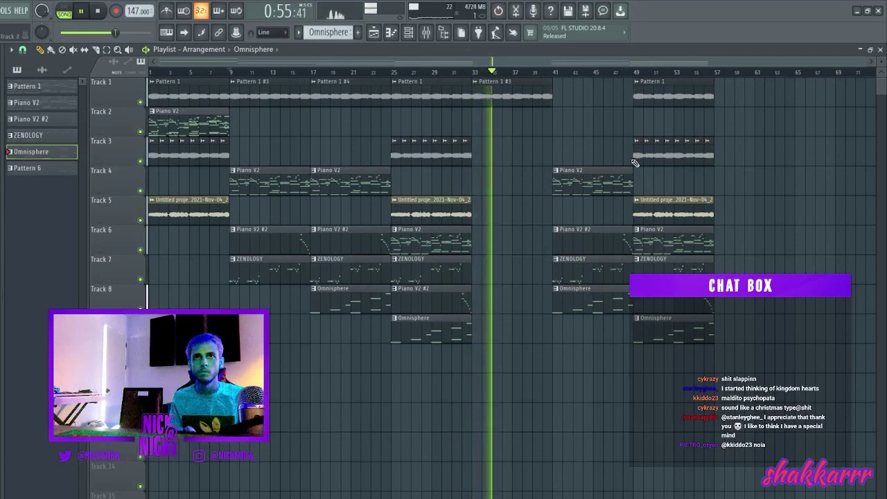
Move the repeated audio clips on track 3 from bar 49 to bar 57 and the Pattern 1 clip to bar 65
left_click_drag(706, 154, 786, 145)
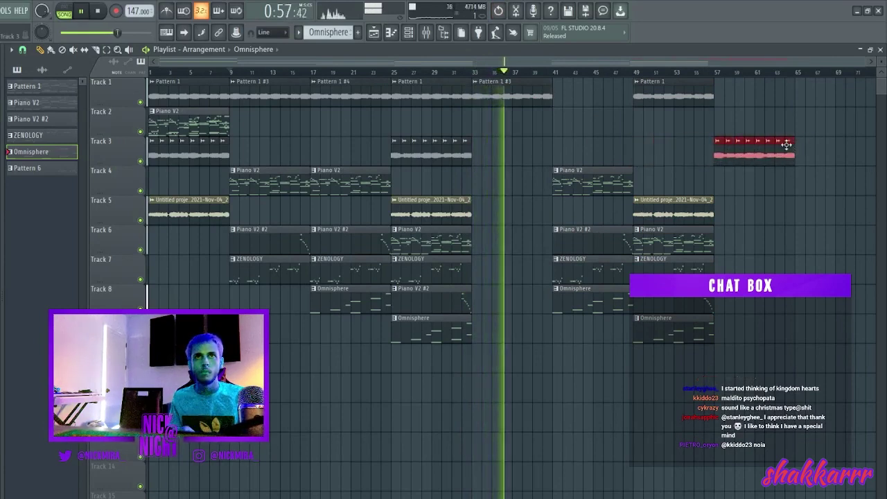
left_click(752, 126)
left_click_drag(662, 111, 816, 88)
right_click(666, 90)
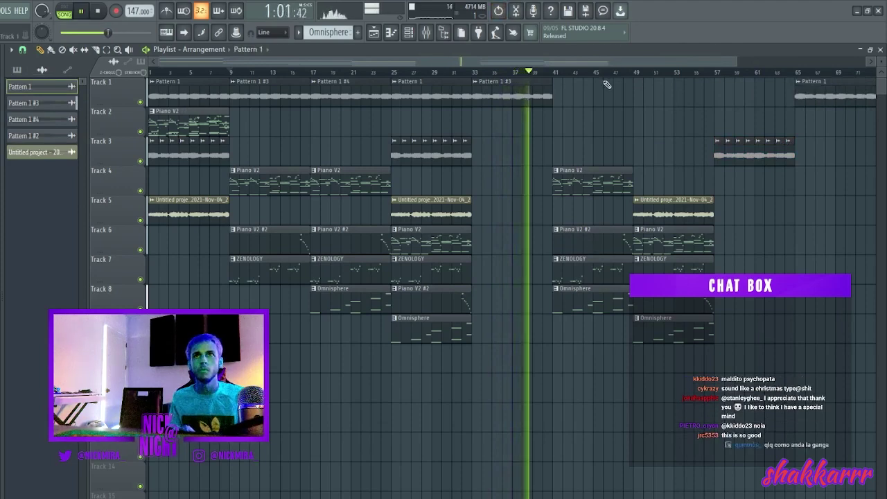
Remove the Piano V2 clip at bar 49 on track 6 and move Piano V2 #2 from bar 41 to bar 73
scroll(605, 86, "down", 3)
left_click_drag(578, 237, 771, 230)
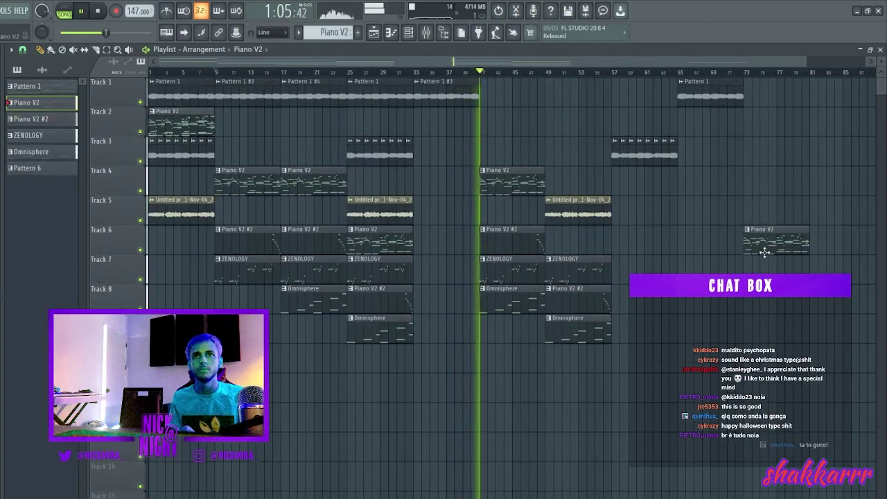
right_click(769, 249)
left_click_drag(507, 250, 773, 234)
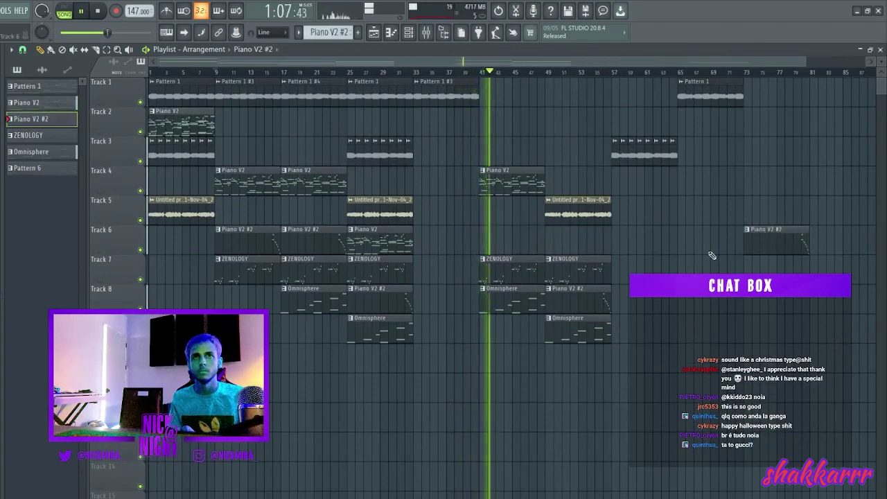
Move the ZENOLOGY clip from bar 41 to bar 81 and the Omnisphere clip from bar 41 to bar 89
left_click_drag(505, 264, 827, 253)
scroll(716, 74, "down", 2)
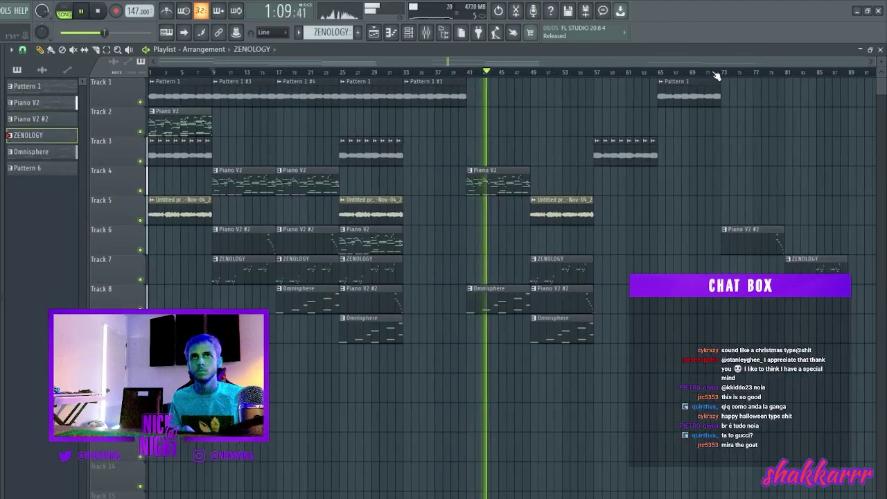
left_click_drag(449, 298, 770, 294)
Clear the surplus ZENOLOGY, Piano V2 #2 and Omnisphere clips of the bar 49 section from the playlist
left_click_drag(506, 263, 825, 269)
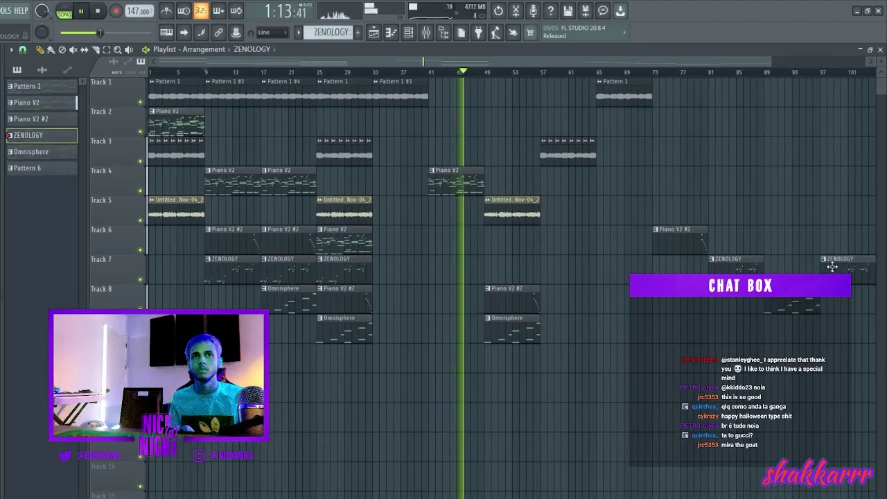
scroll(570, 82, "down", 1)
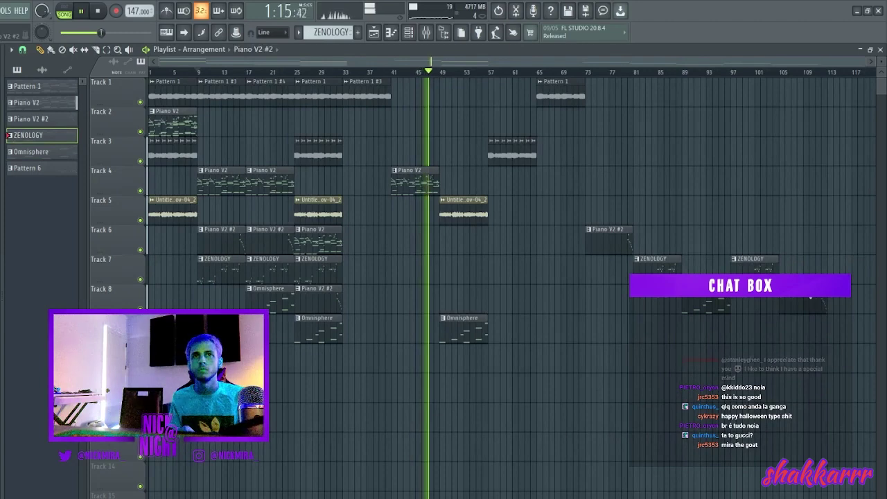
left_click_drag(811, 296, 812, 294)
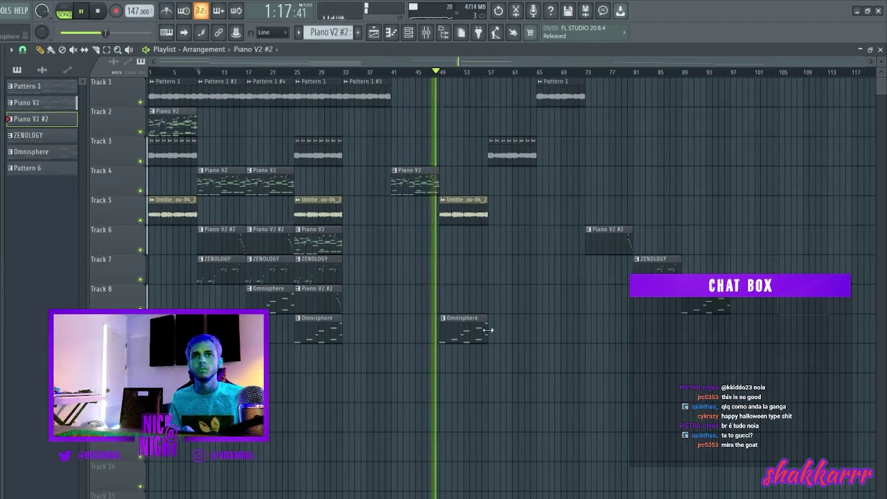
left_click_drag(713, 312, 547, 245)
key("ctrl+z")
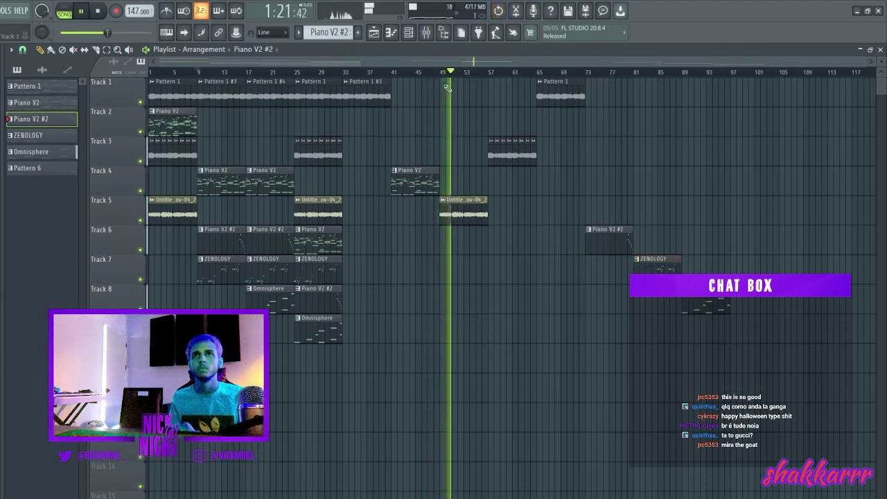
Play from bar 41, select the whole arrangement and restart playback from the beginning
left_click_drag(445, 76, 399, 80)
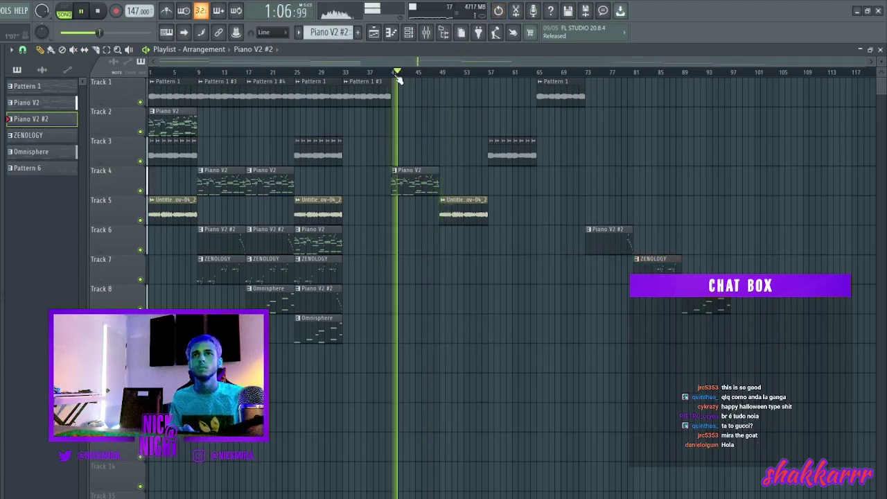
key("ctrl+a")
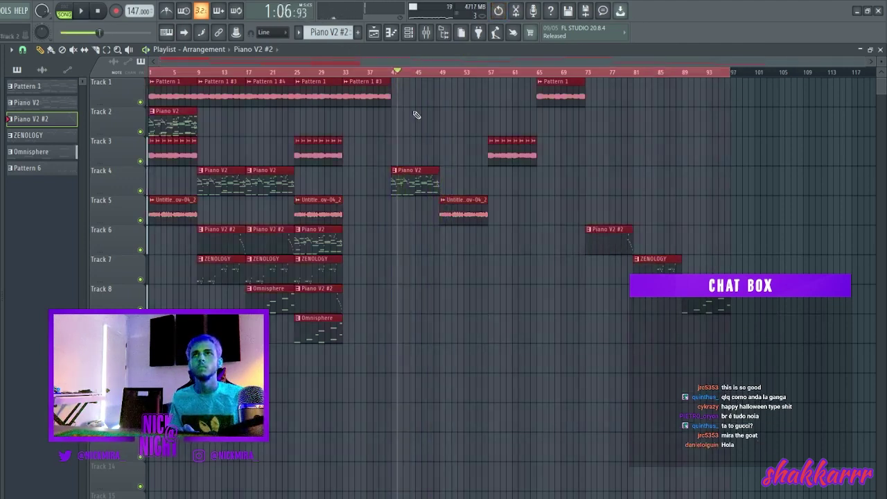
left_click(426, 35)
key("space")
key("F9")
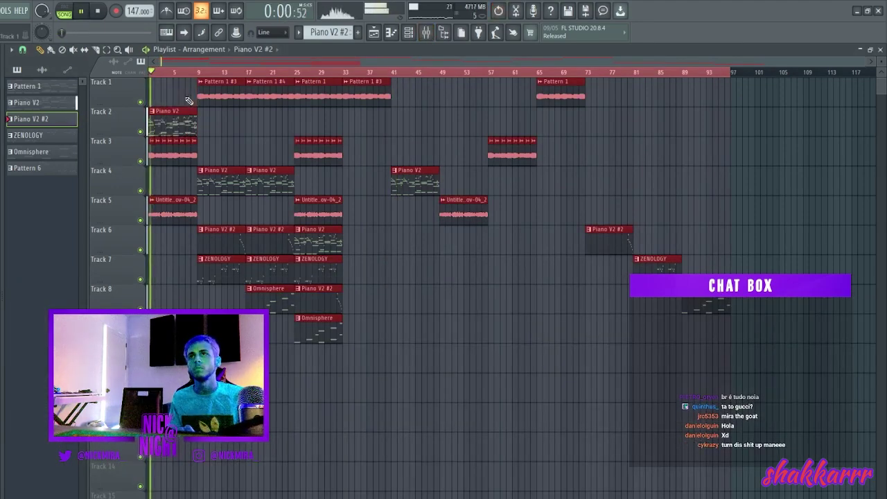
Restore the Pattern 1 clip at bar 1 and try the opening without the repeated audio clips on track 3
key("ctrl+z")
left_click_drag(194, 151, 170, 156)
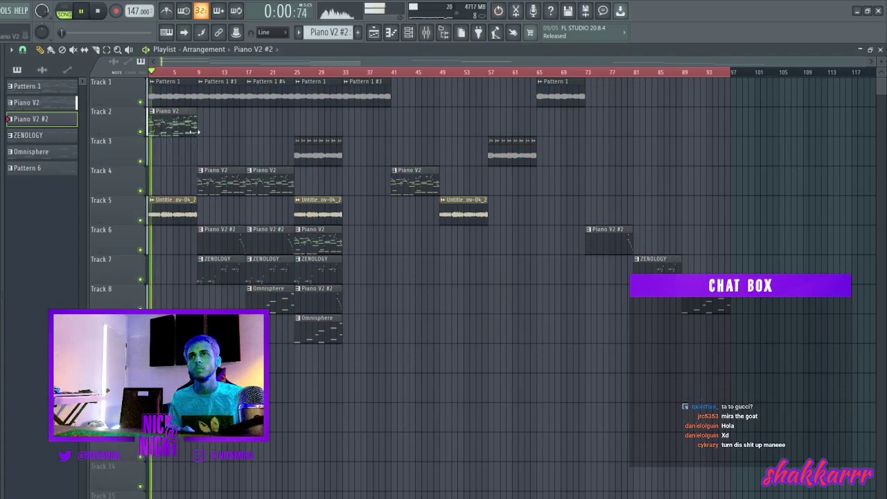
Replace the opening Piano V2 and recorded audio with Omnisphere, Piano V2, Piano V2 #2 and ZENOLOGY on tracks 2, 4, 5 and 6
left_click(424, 32)
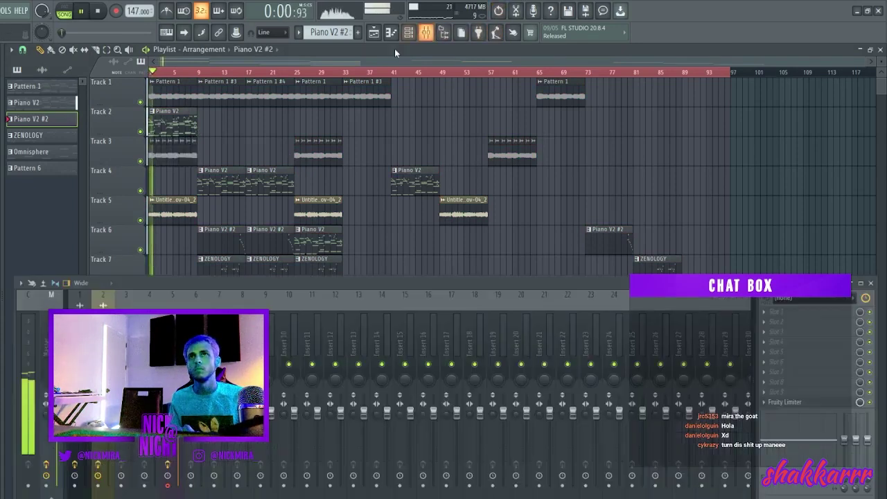
key("space")
right_click(174, 201)
key("F9")
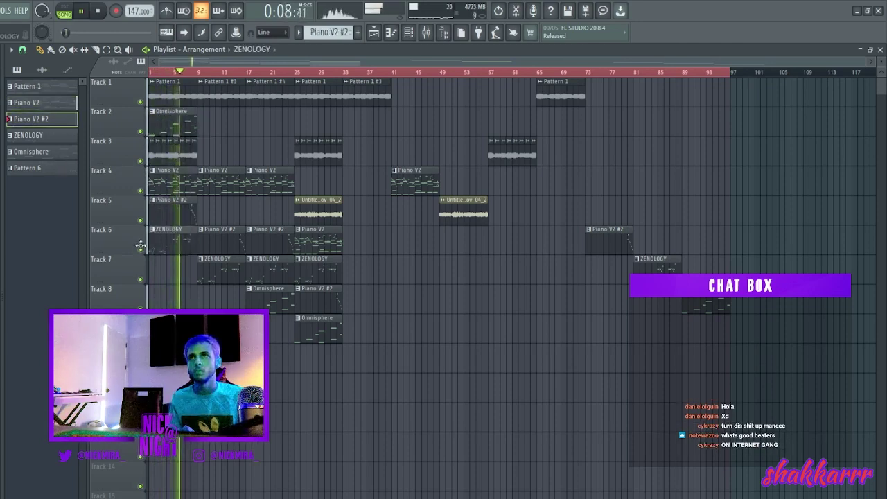
Remove the Omnisphere clip at bar 1 on track 2 and replay the arrangement from the start with the mixer open
left_click(200, 72)
key("space")
key("space")
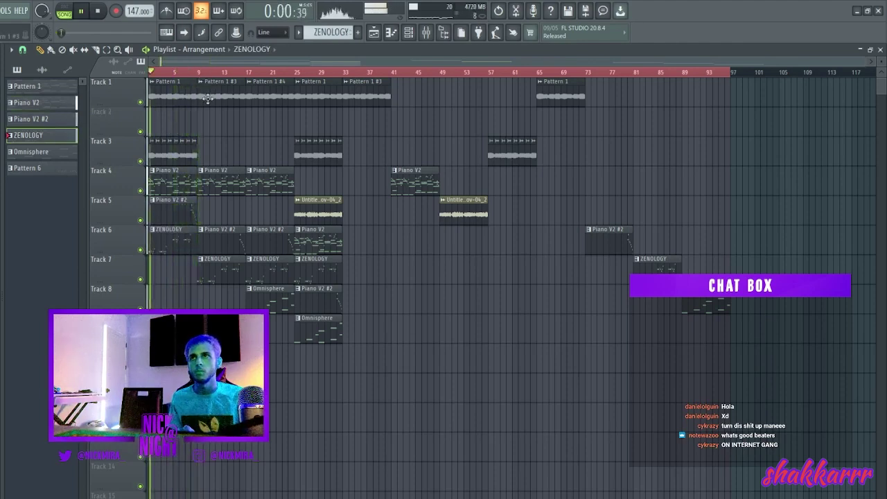
key("ctrl+z")
key("ctrl+z")
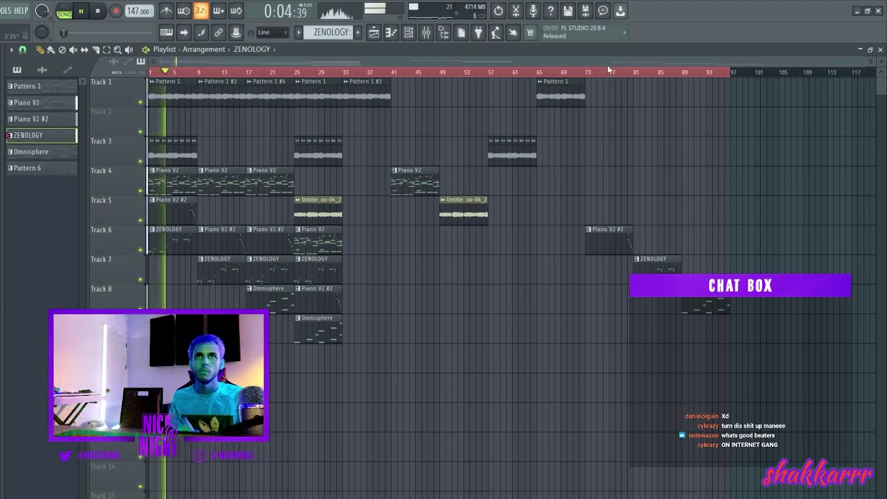
left_click(426, 33)
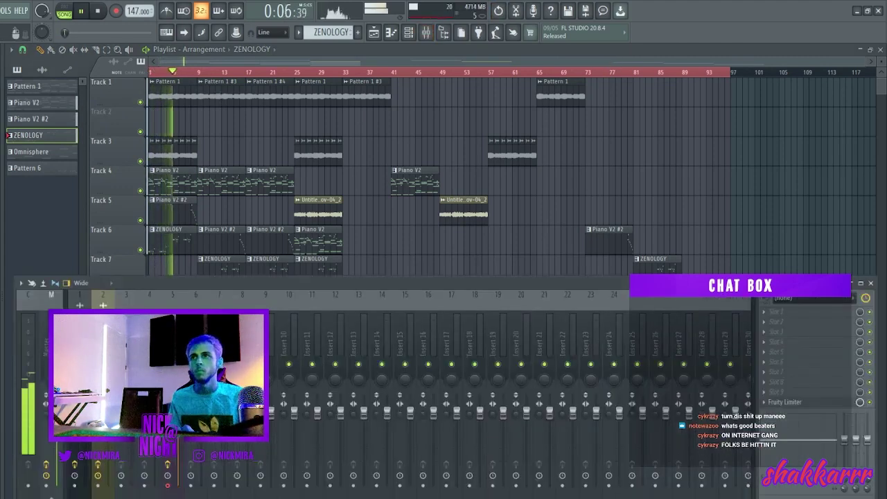
Arm the Master mixer track for recording instead of the armed insert track, and stop the song
left_click(168, 487)
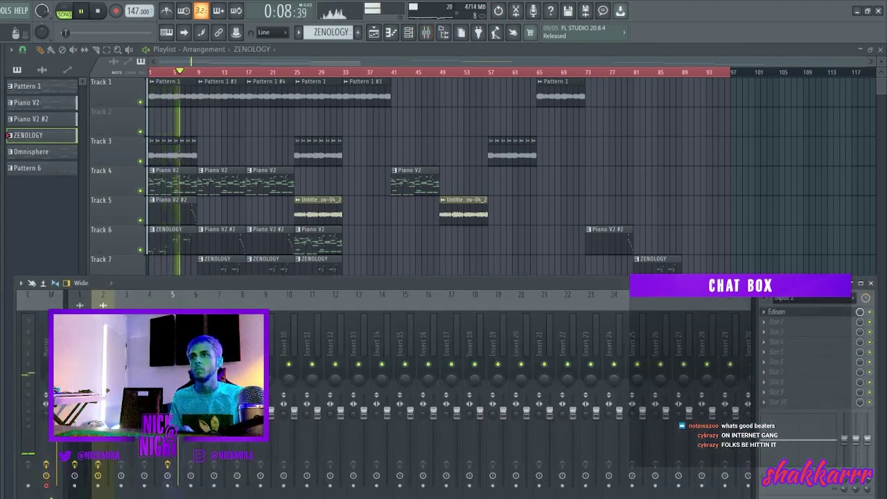
left_click(51, 347)
key("space")
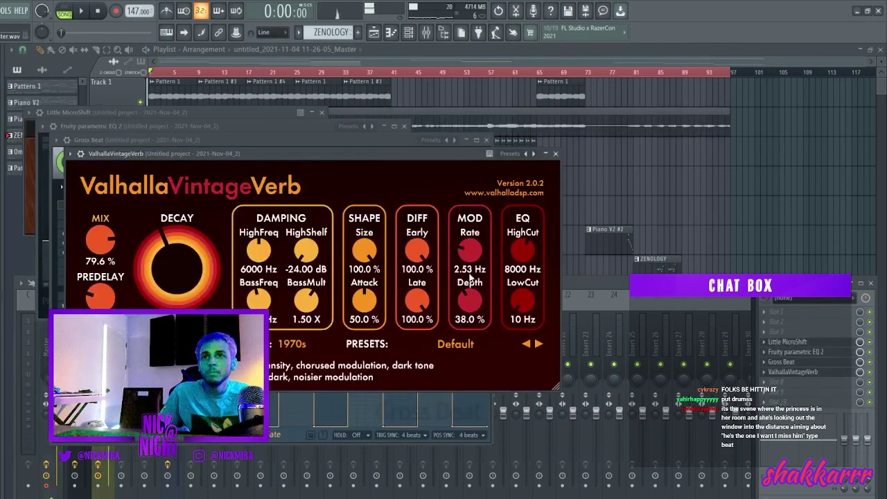
Solo Track 2 with the bounced master clip and raise the project tempo to 159 BPM while auditioning it
right_click(691, 217)
right_click(140, 132)
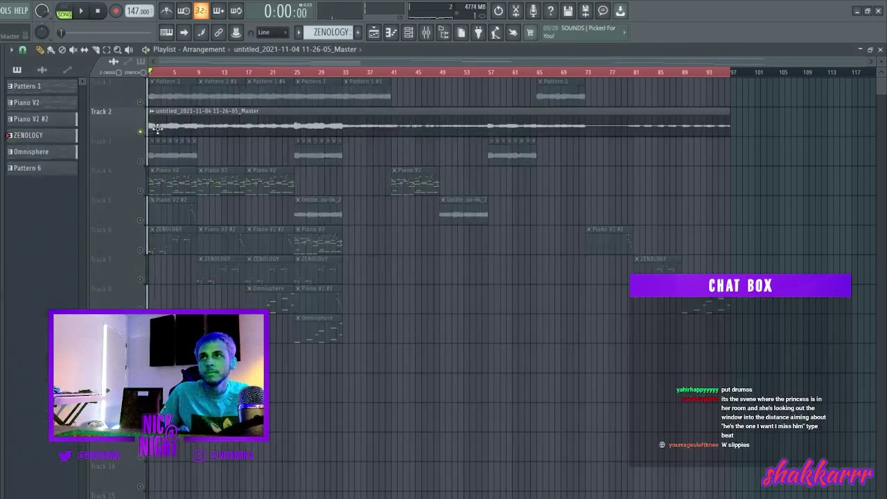
double_click(190, 124)
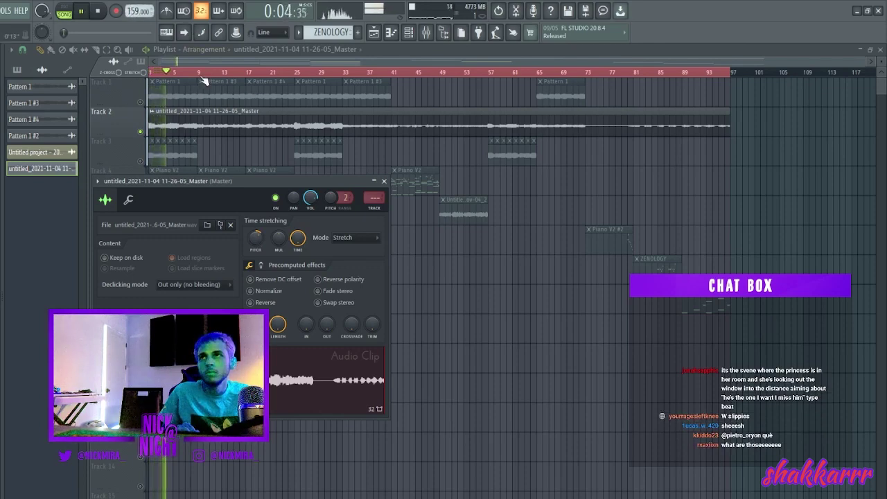
scroll(205, 81, "up", 1)
double_click(224, 135)
double_click(226, 126)
key("space")
key("space")
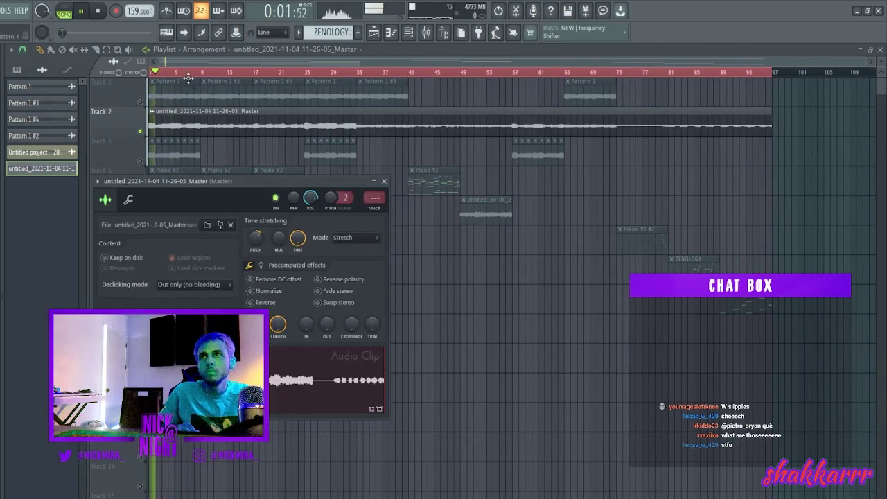
Slice the bounced master clip on Track 2 at bar 9
left_click(204, 72)
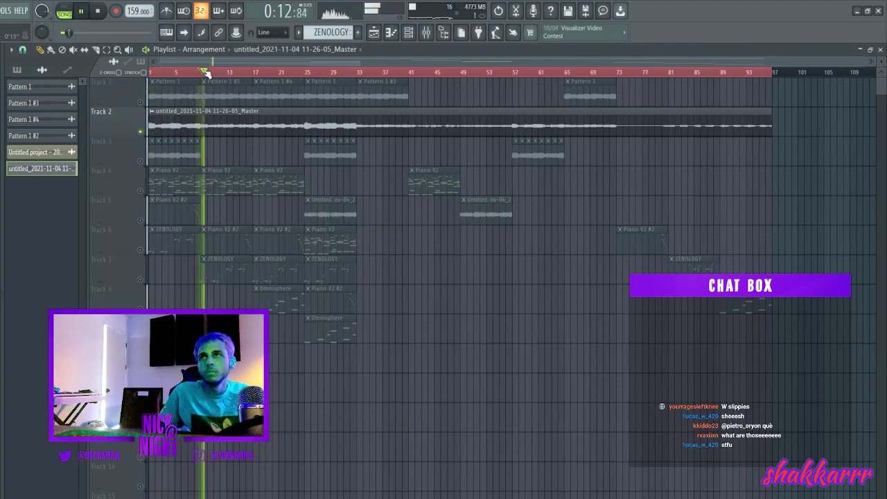
double_click(235, 131)
left_click(235, 127)
key("ctrl+d")
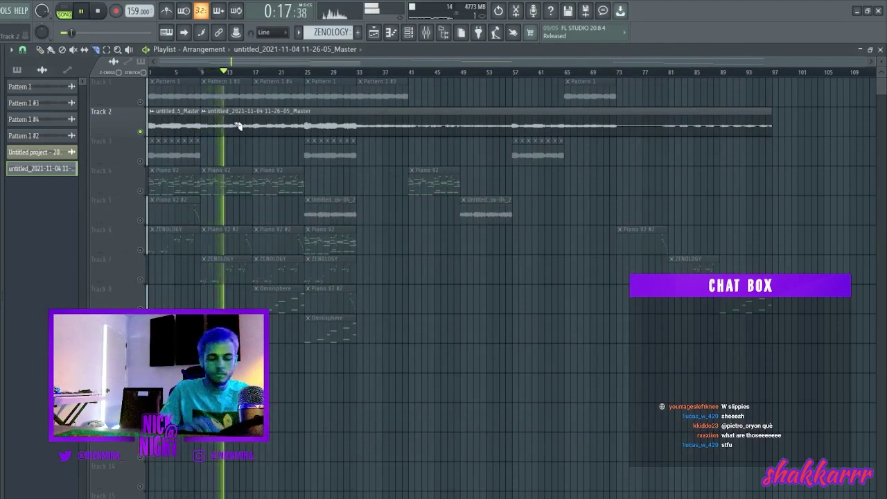
Move the first eight-bar piece behind the rest of the master clip, shift both back to start at bar 1, and replay
left_click_drag(180, 127, 805, 136)
left_click_drag(586, 122, 789, 122)
left_click_drag(404, 128, 339, 126)
key("space")
key("space")
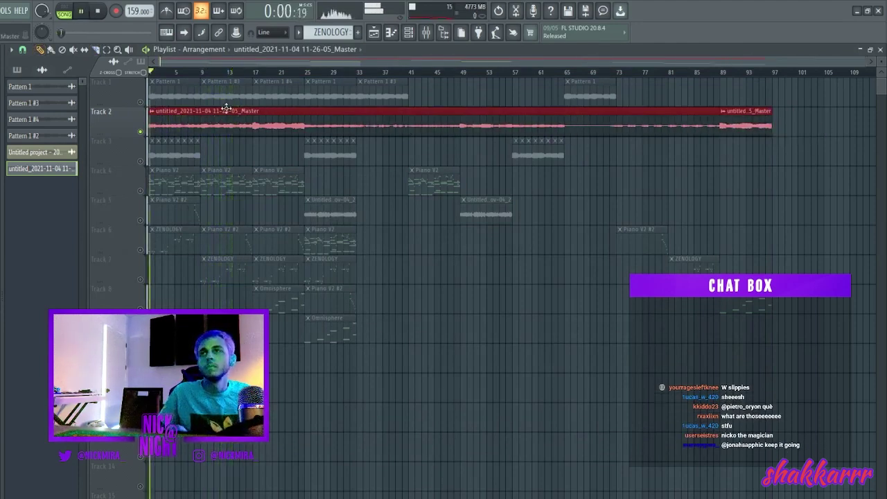
Set the tempo to 154 BPM, then create a new empty pattern and paint five copies of it along Track 12 from bar 1
double_click(236, 118)
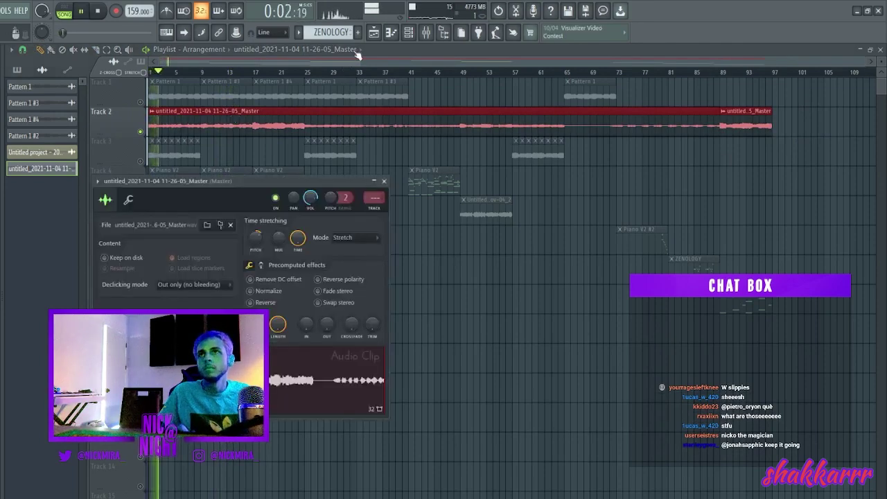
left_click(358, 31)
left_click(460, 266)
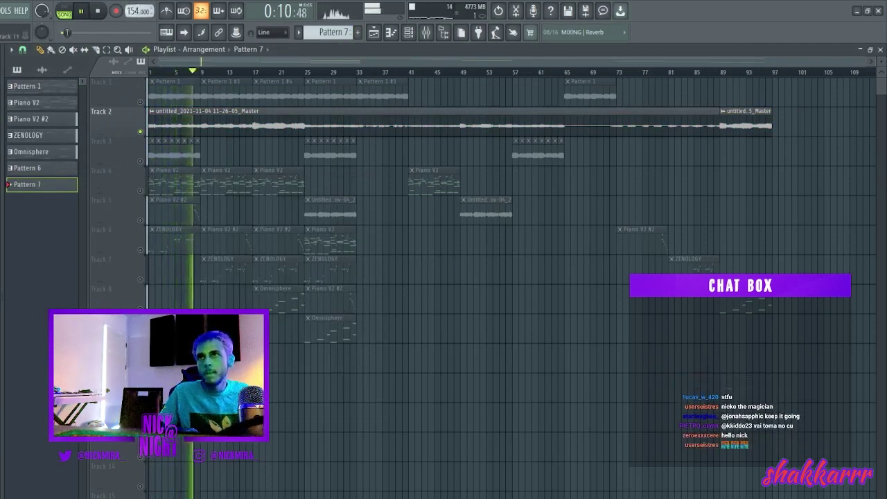
left_click_drag(158, 422, 381, 416)
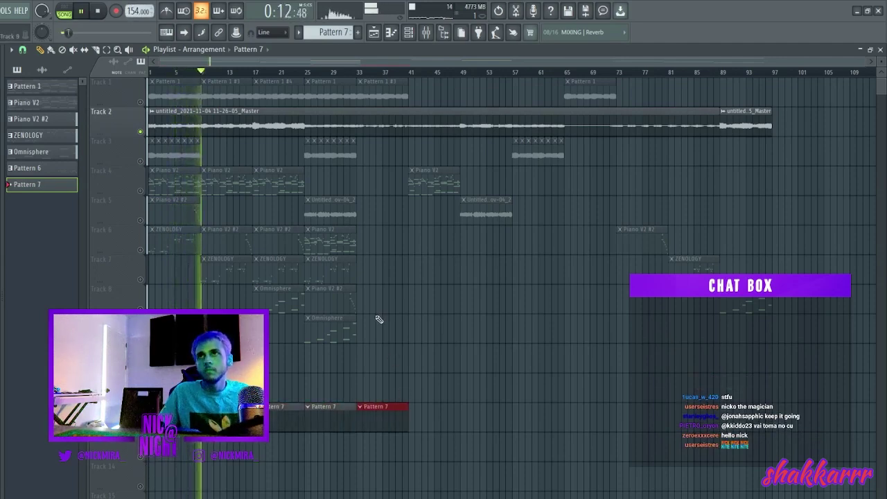
Slice the long master clip on Track 2 at bars 9, 17 and 25
double_click(306, 124)
key("Escape")
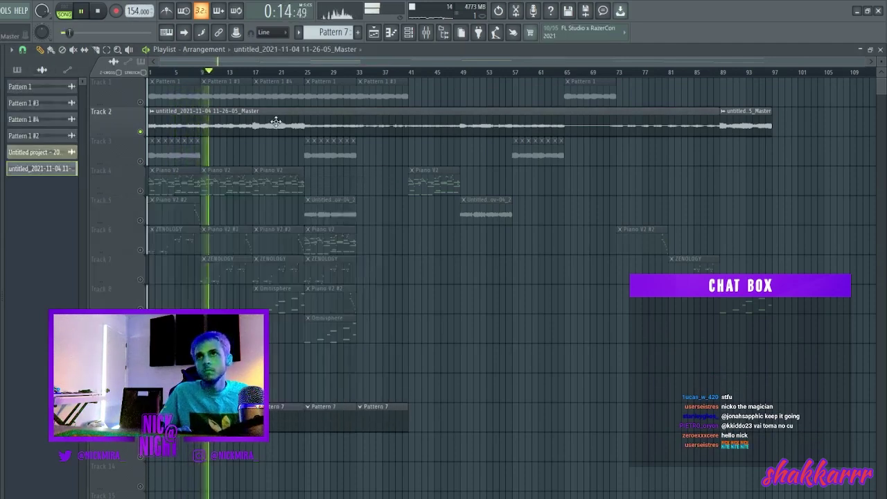
key("c")
left_click(259, 123)
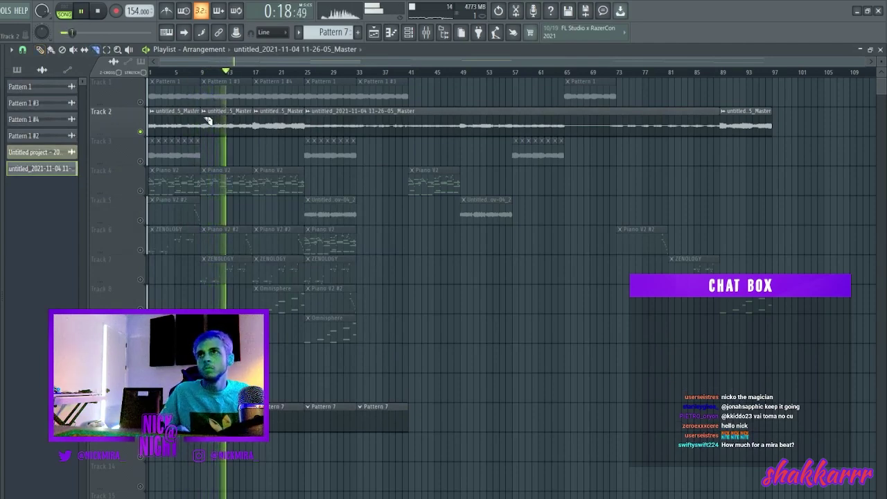
Audition the sliced master clip from bars 17, 25 and 89, and check its channel settings
left_click_drag(260, 72, 255, 73)
left_click(311, 72)
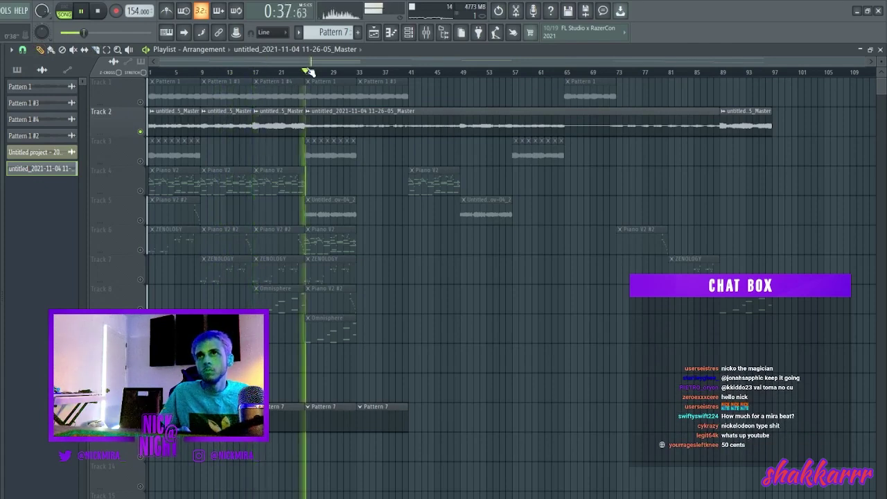
double_click(363, 121)
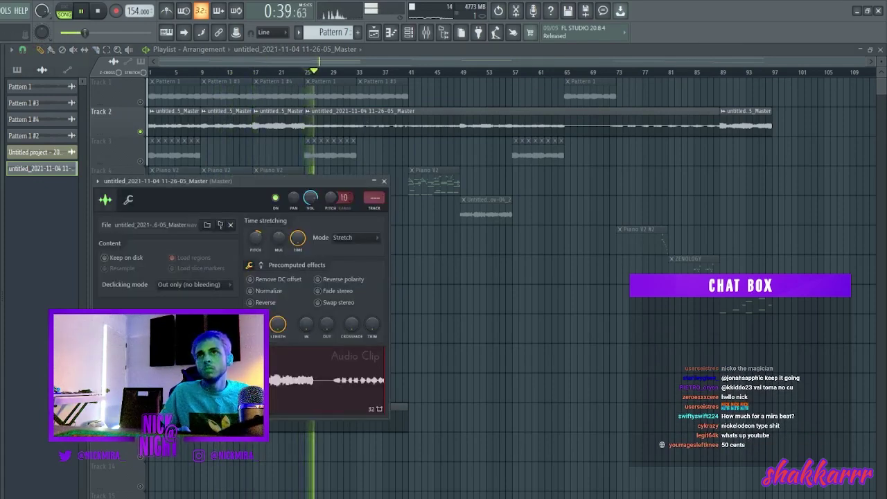
left_click_drag(394, 74, 718, 73)
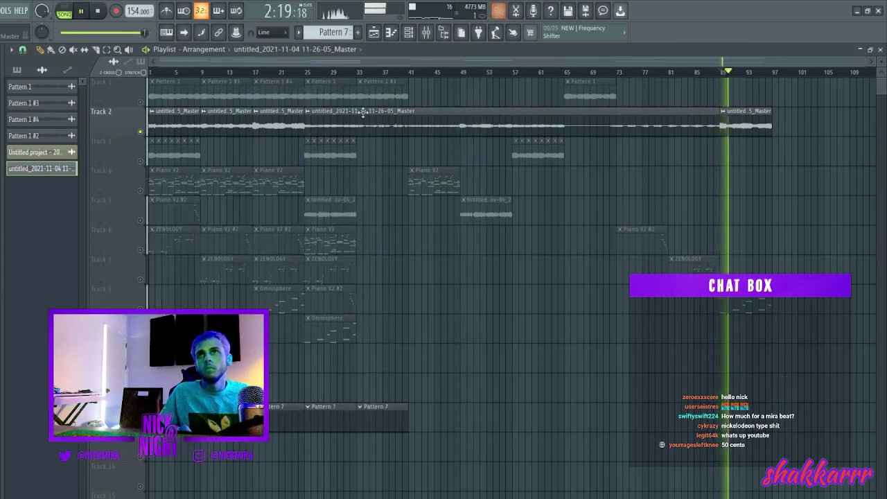
left_click(304, 73)
Move the last master piece to bar 33 on Track 3 and shift all other clips below Track 2 down two tracks
left_click_drag(724, 127, 348, 146)
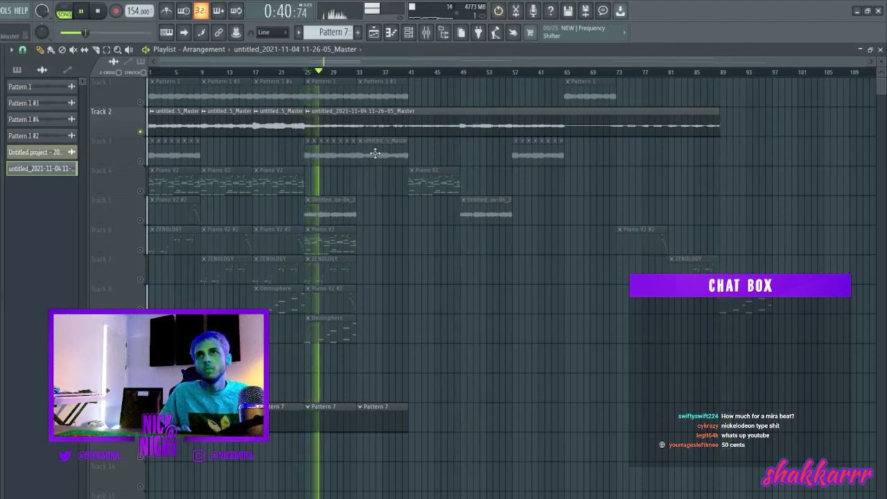
left_click_drag(133, 154, 136, 494)
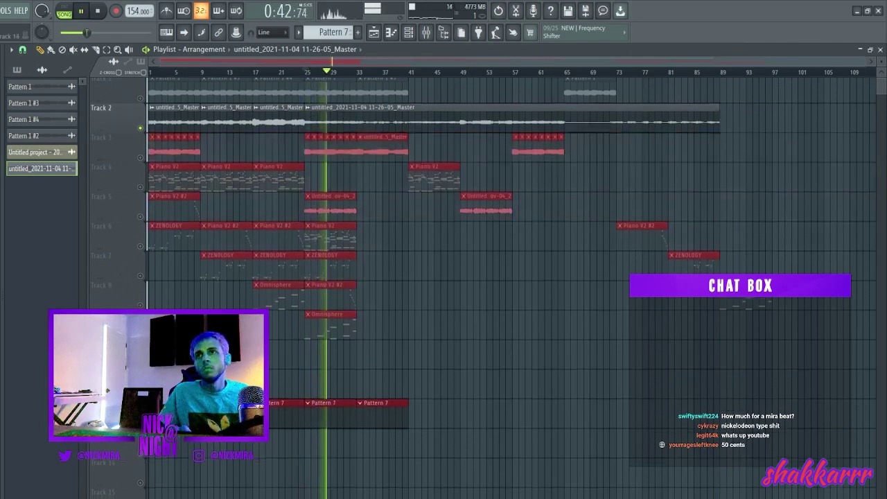
key("shift+Down")
key("shift+Down")
left_click(390, 205)
key("shift+Up")
key("shift+Up")
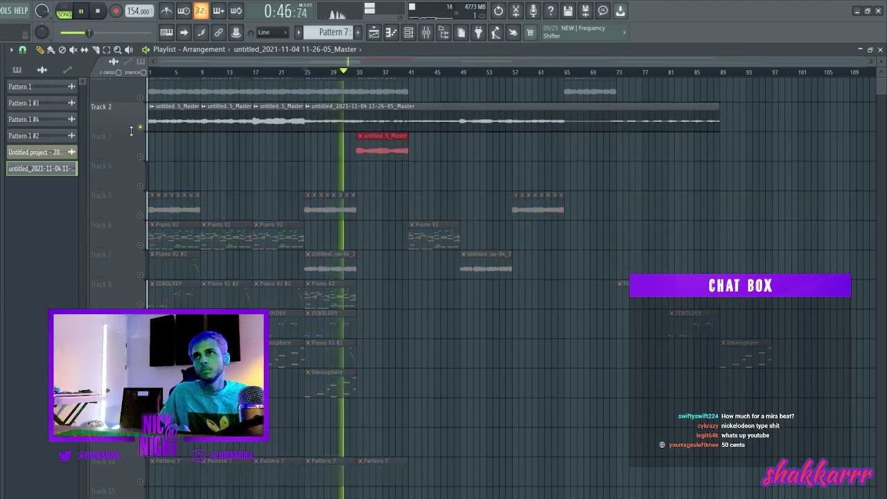
Move the sliced master clips down to Tracks 12 and 13, and shift the original clips up so they start directly beneath Track 1
left_click_drag(133, 116, 123, 141)
left_click_drag(176, 115, 176, 411)
left_click_drag(129, 385, 126, 201)
scroll(208, 232, "up", 1)
left_click_drag(168, 252, 160, 139)
left_click(127, 89, "ctrl")
left_click_drag(184, 94, 207, 94)
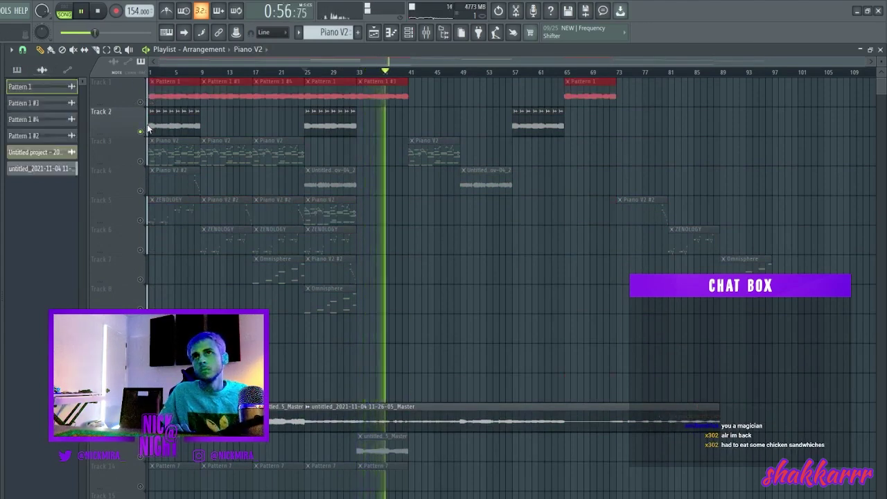
Turn off Track 2 and replay from bar 25 to hear only the bounced master clips
key("space")
key("space")
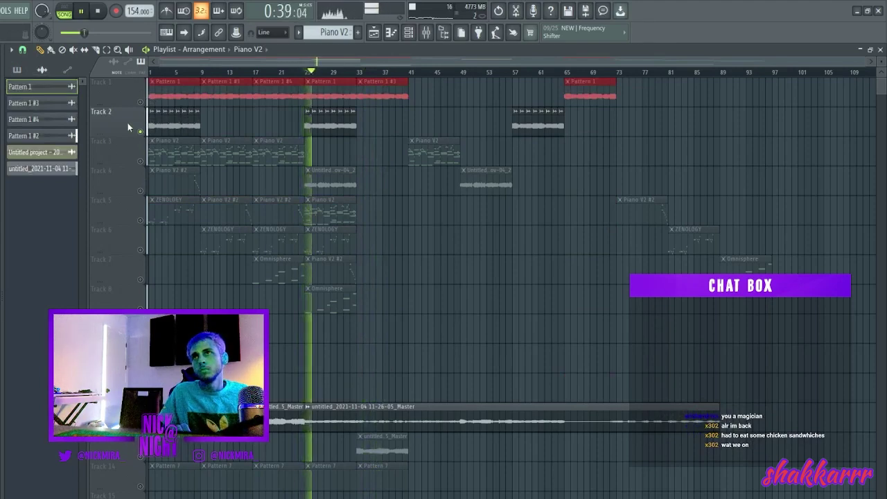
left_click(141, 132)
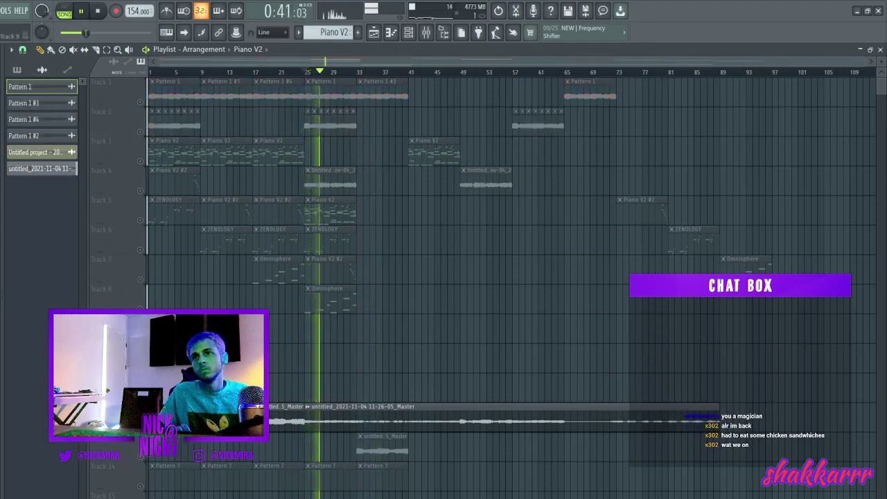
key("space")
key("space")
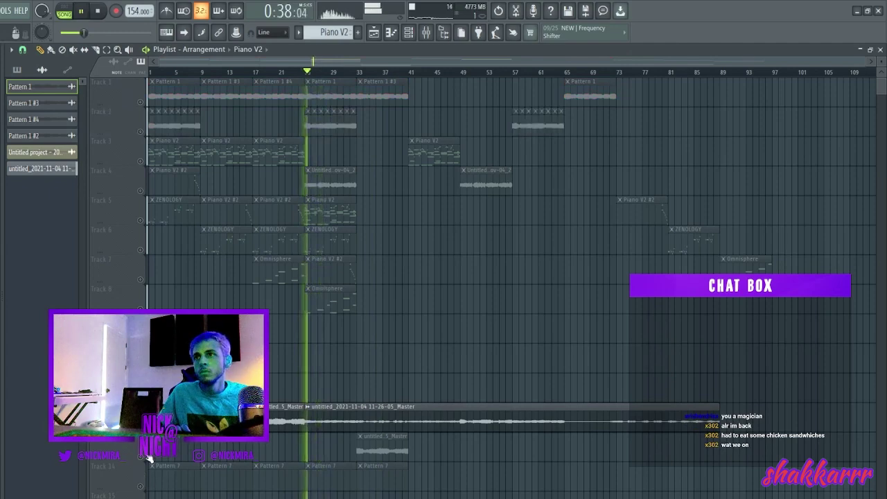
Enable all playlist tracks again and mute every original clip on Tracks 1 to 8, checking the playback
right_click(145, 457)
right_click(144, 457)
key("space")
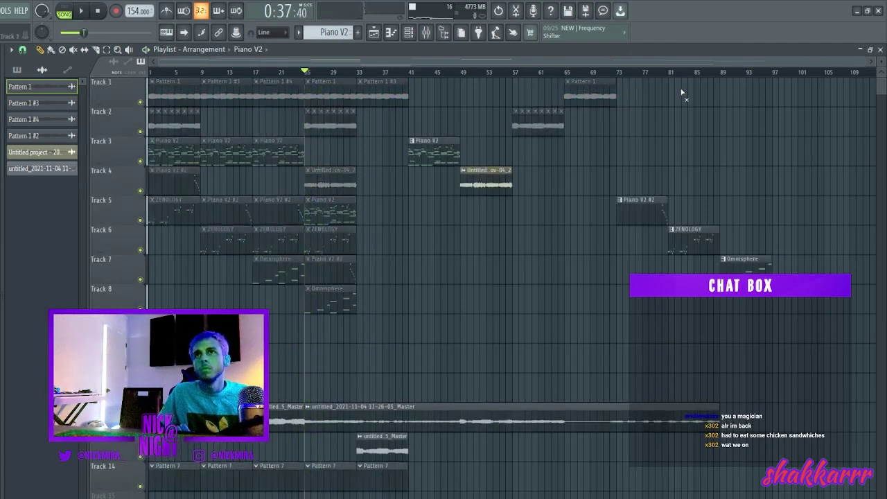
key("space")
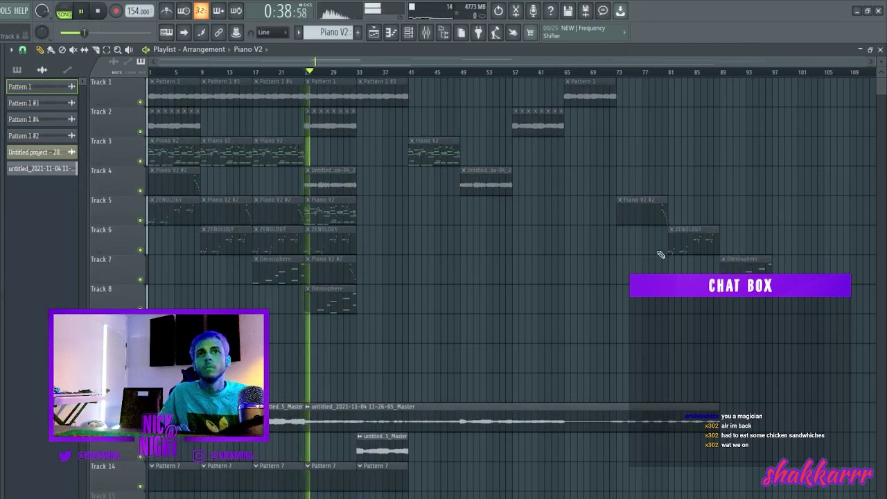
key("space")
key("space")
Duplicate the Pattern 7 clips on Track 14 and add two more copies so they run up to bar 89
left_click_drag(414, 470, 202, 486)
key("ctrl+b")
key("ctrl+d")
left_click(621, 477)
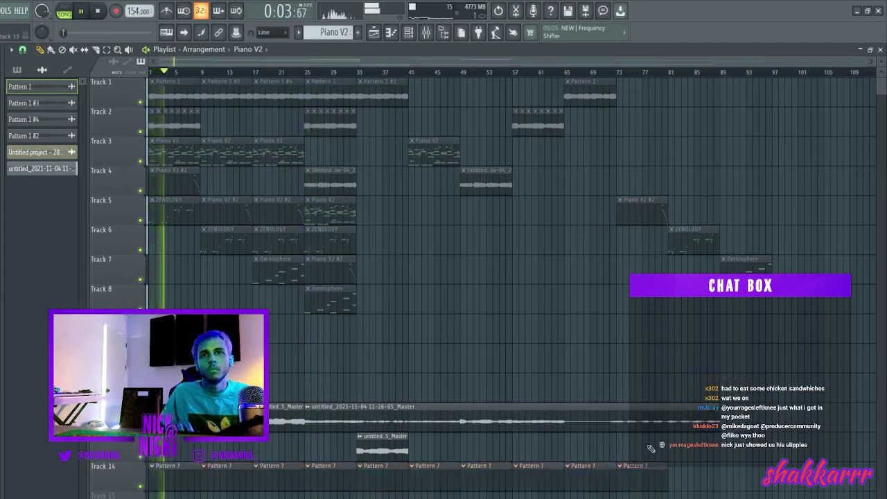
left_click(673, 474)
Add the Clap [ Luger Slap ] sample as a new channel and open its piano roll in Pattern 7
left_click(392, 35)
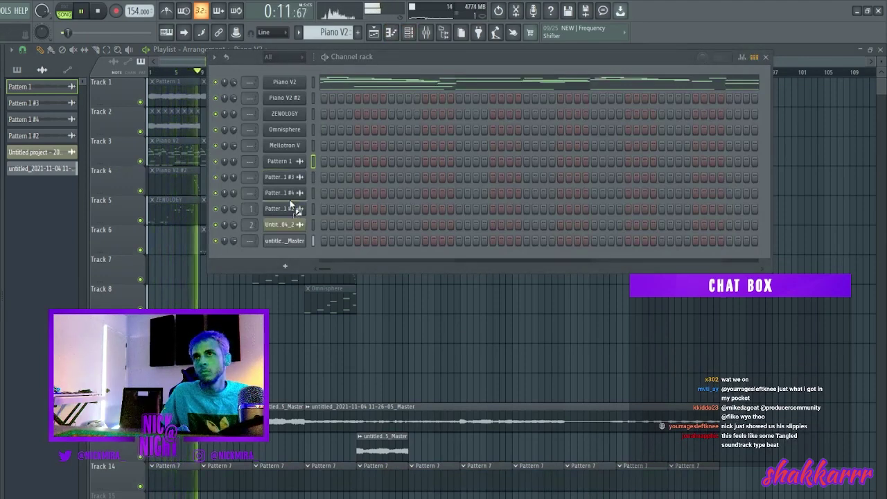
left_click_drag(291, 252, 291, 253)
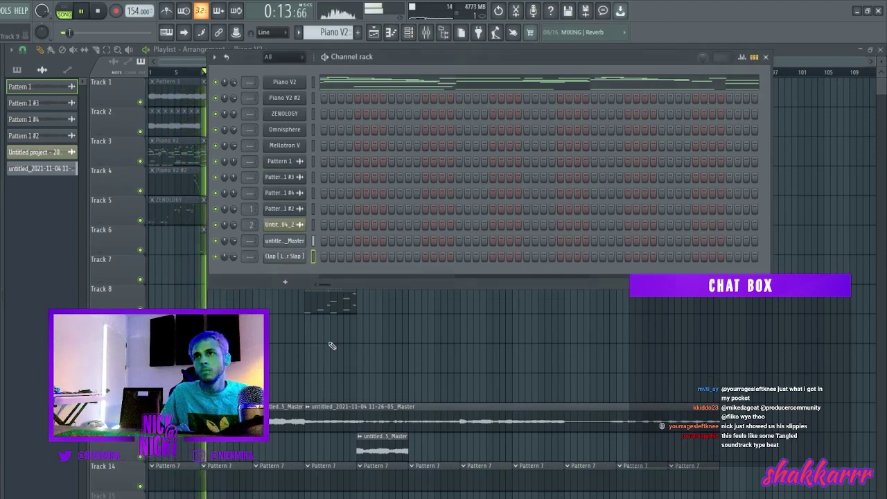
left_click(172, 472)
left_click(409, 33)
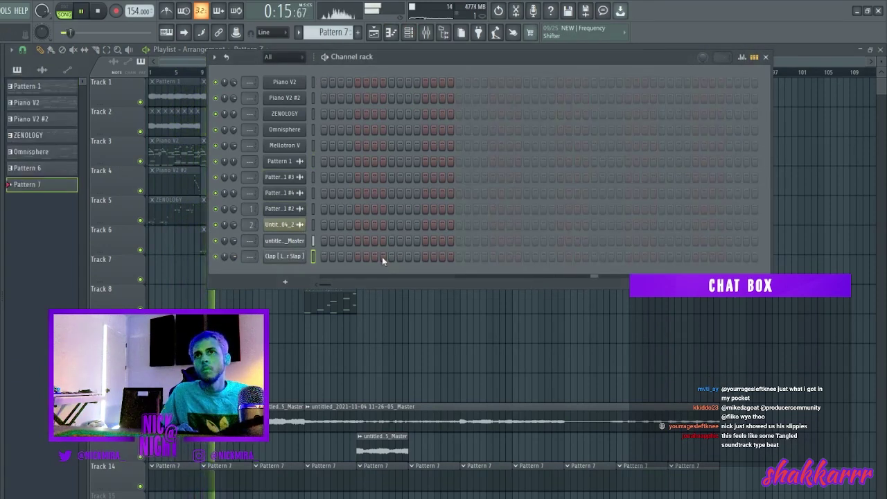
key("F7")
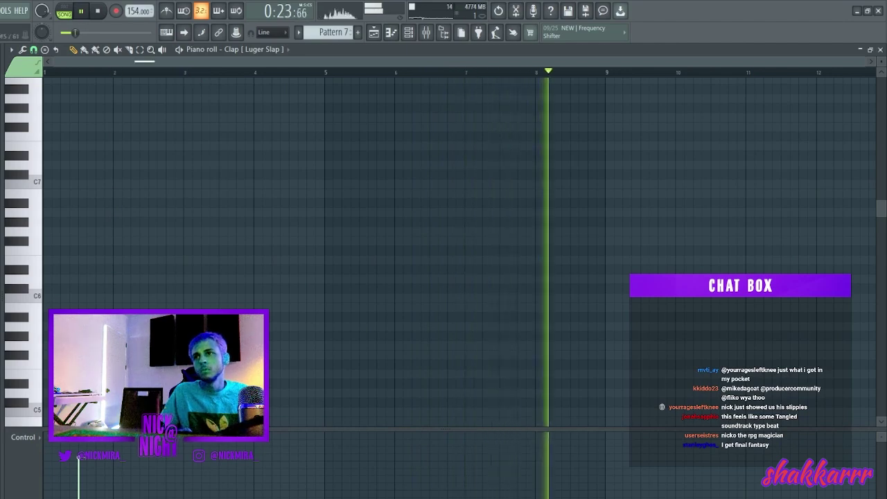
Place clap hits on C5 across the eight bars of Pattern 7, mostly on beat 3, and close the piano roll
scroll(111, 197, "down", 3)
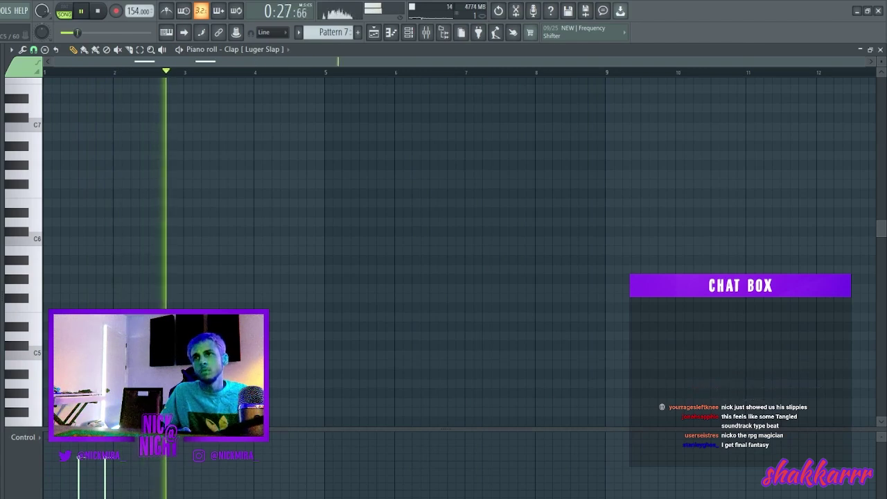
left_click(293, 355)
left_click(363, 355)
left_click(451, 355)
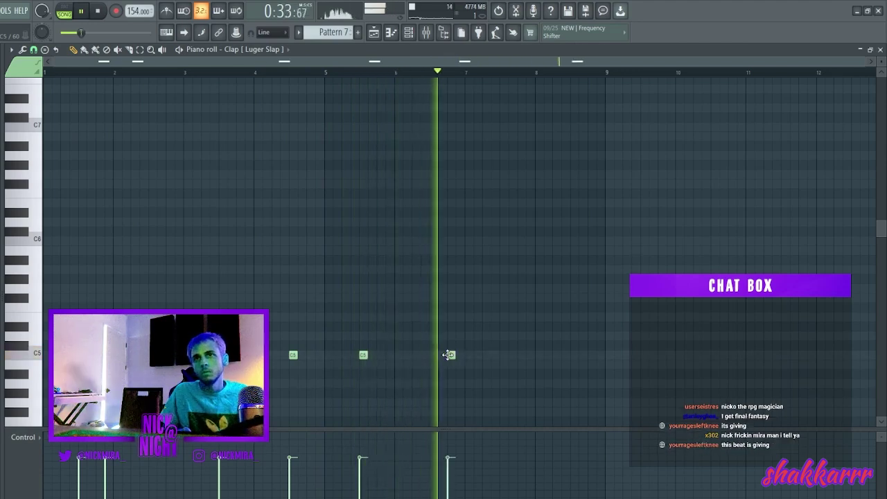
left_click(503, 355)
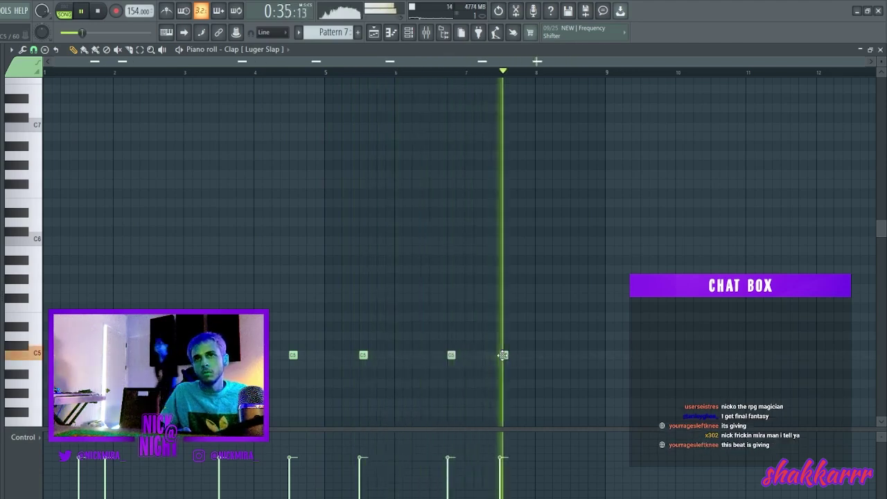
left_click(574, 354)
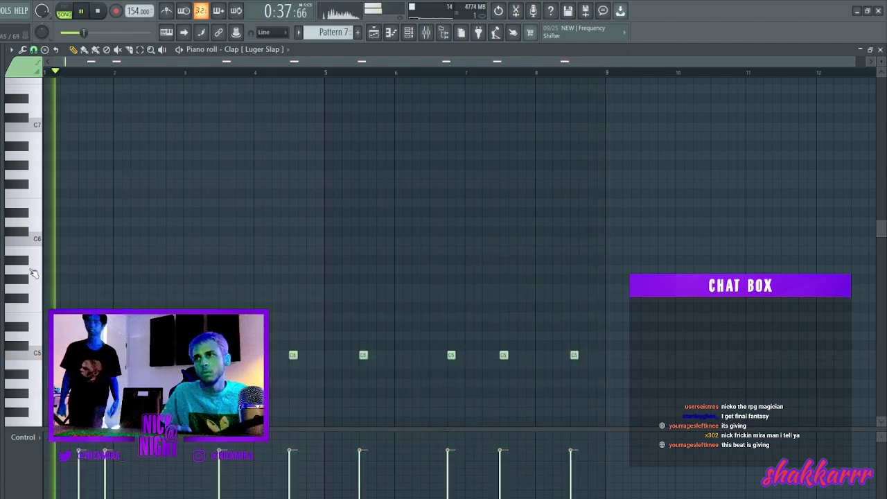
key("F7")
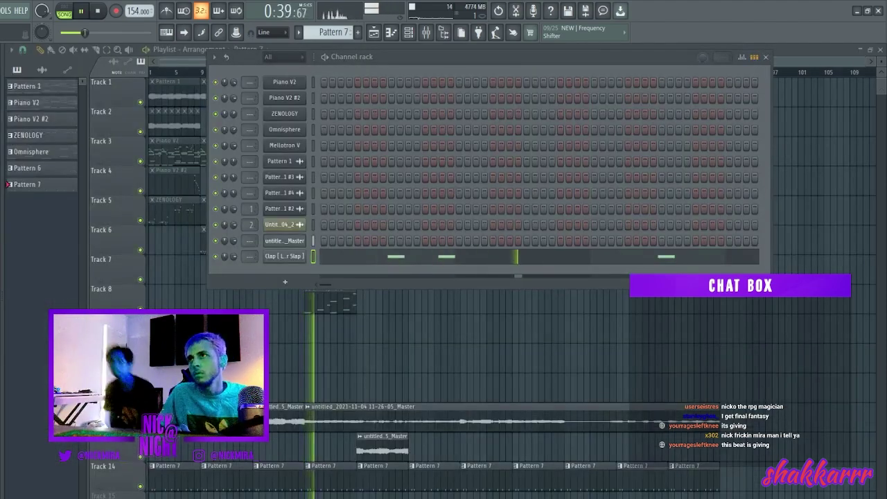
Add the YK - Metro HH (Hats)_3 sample as a channel and place its hits in Pattern 7, ending bar 4 on A4, B4 and C5
left_click_drag(288, 266, 291, 270)
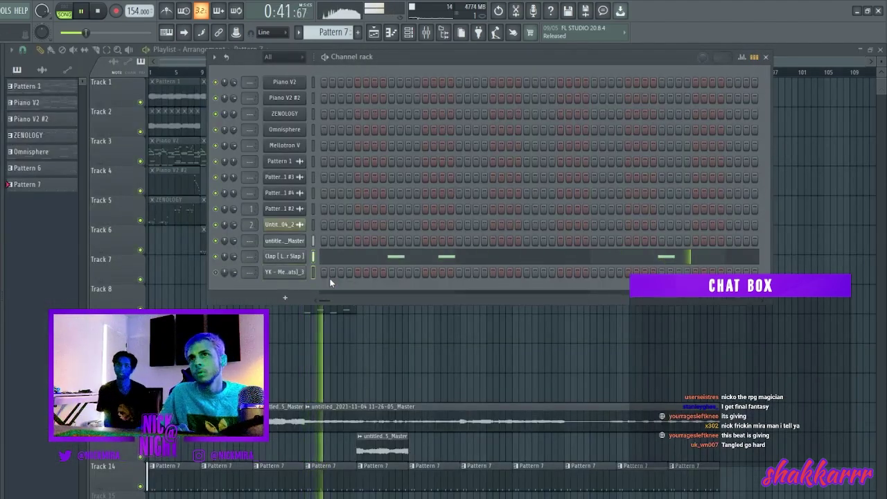
key("F7")
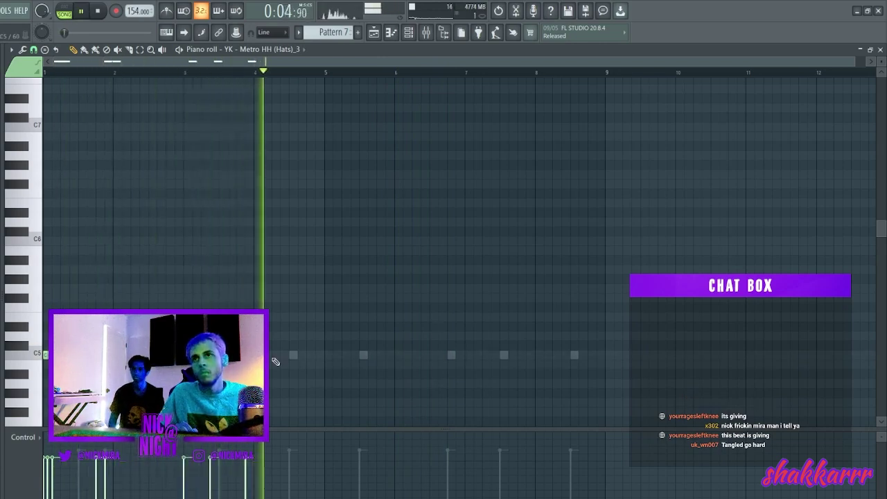
left_click(301, 355)
left_click(293, 355)
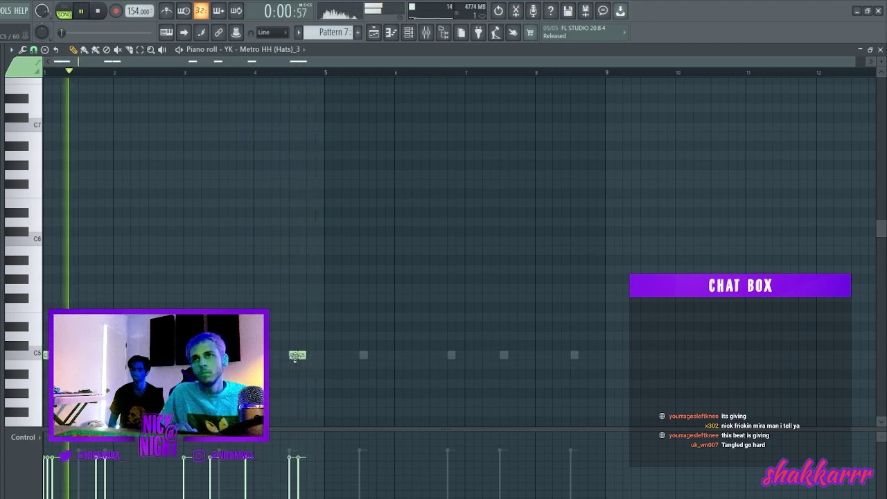
left_click_drag(286, 347, 292, 368)
left_click(284, 383)
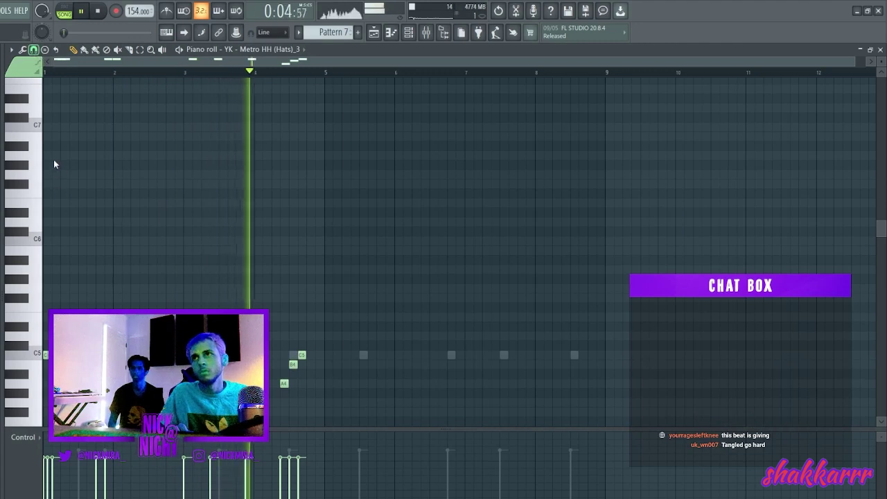
Place a short low-pitched hi-hat roll in bar 1 and replay the pattern to try out its position
scroll(103, 301, "down", 3)
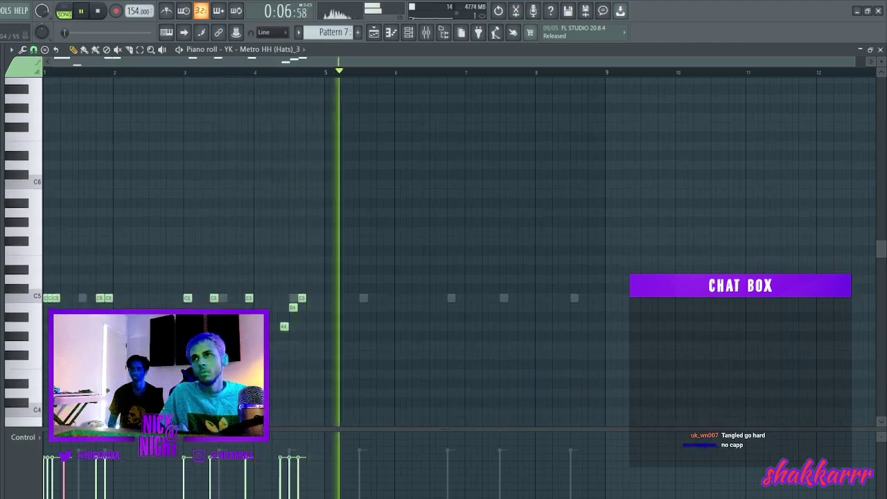
key("space")
key("space")
key("space")
key("space")
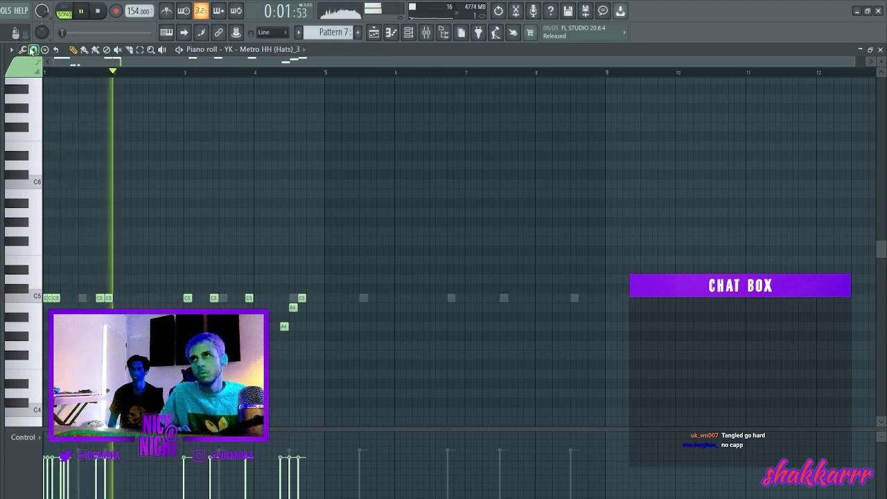
key("space")
key("space")
key("space")
left_click_drag(58, 335, 72, 348)
key("space")
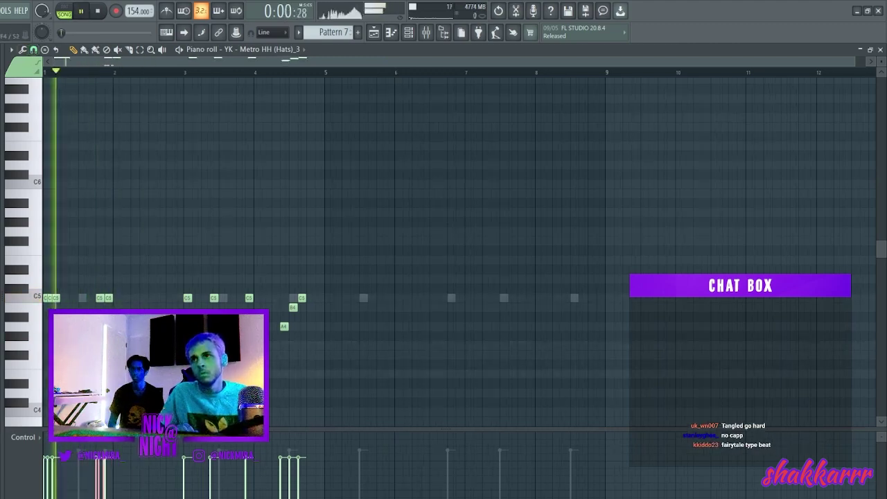
Move the roll to beat 2 of bar 2, reduce it to two short hits and replay that spot
key("space")
key("space")
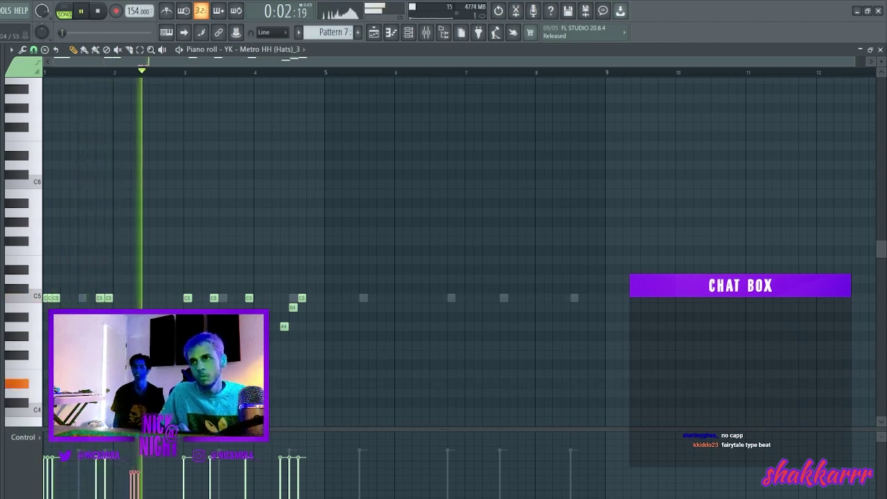
key("space")
key("space")
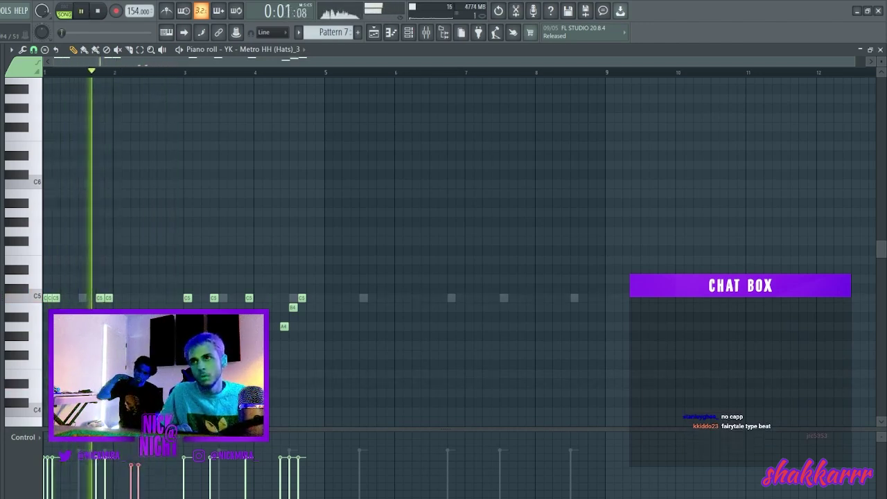
key("space")
key("space")
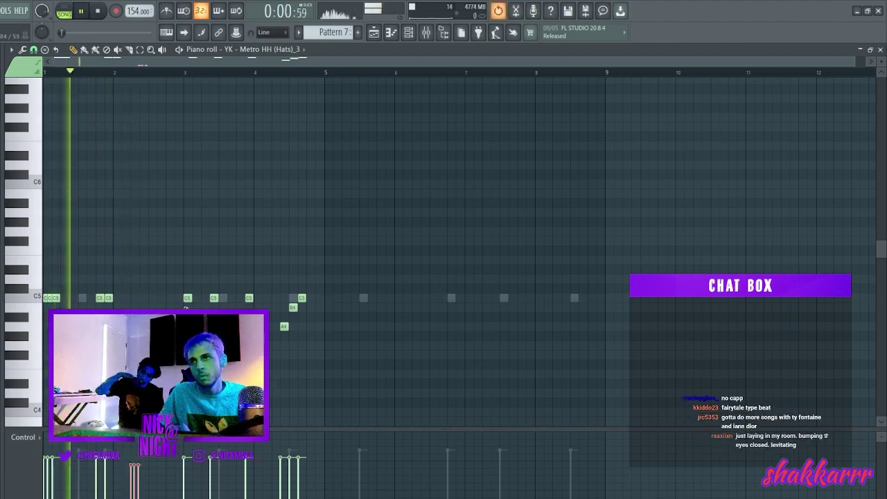
key("space")
scroll(190, 290, "up", 3, "ctrl")
key("space")
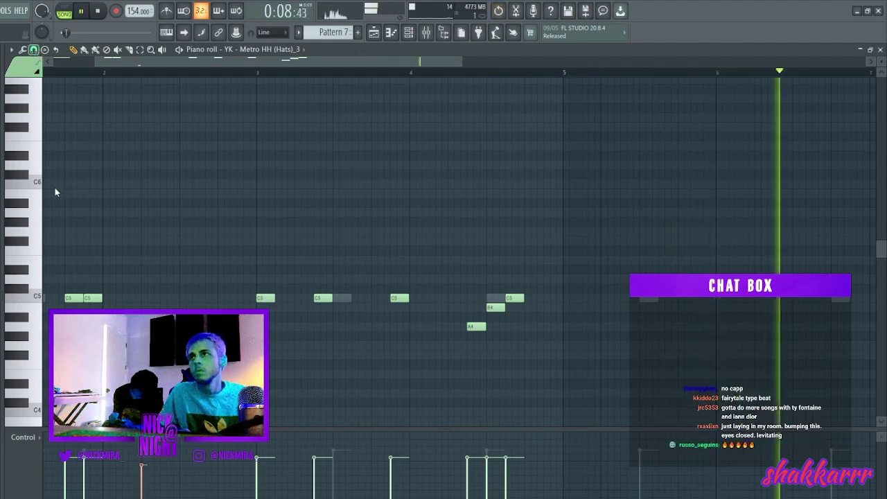
left_click(144, 73)
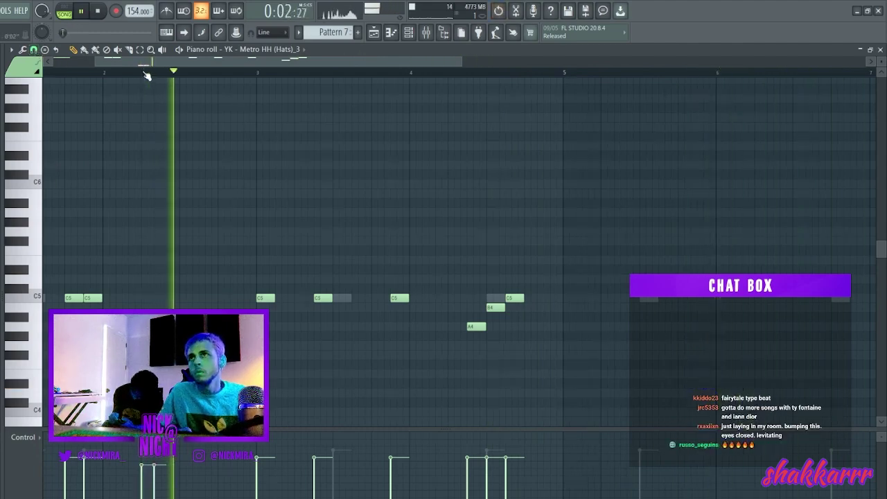
scroll(145, 73, "down", 2)
scroll(145, 72, "up", 2)
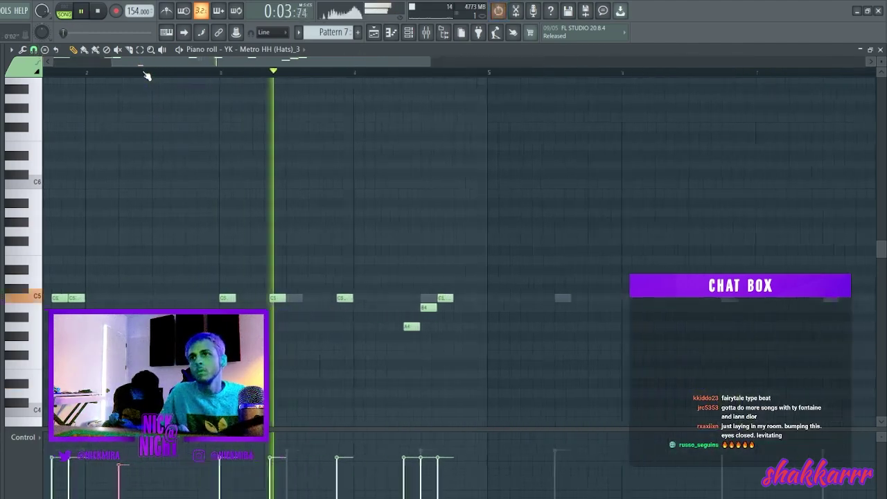
left_click(95, 75)
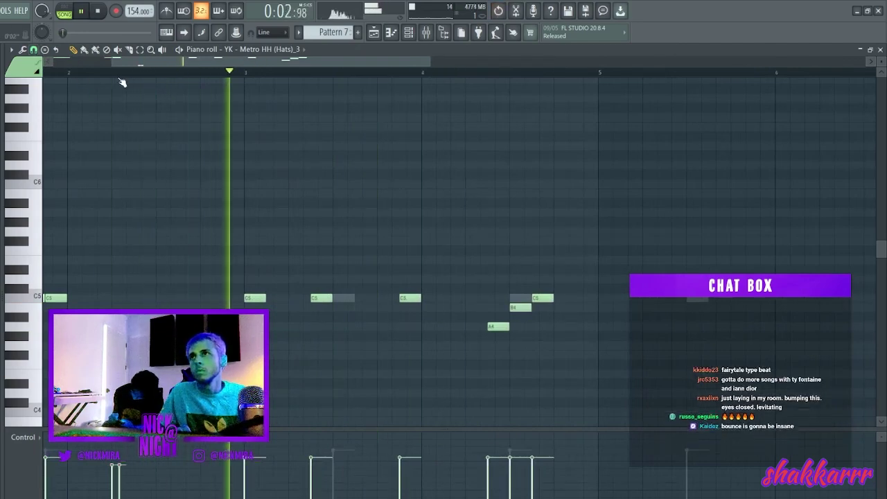
Move the two-hit roll to G#4 on beat 2 of bar 1 and replay the pattern
scroll(129, 82, "down", 4)
scroll(129, 74, "down", 3)
left_click(88, 75)
scroll(182, 151, "up", 1)
left_click_drag(154, 227, 113, 220)
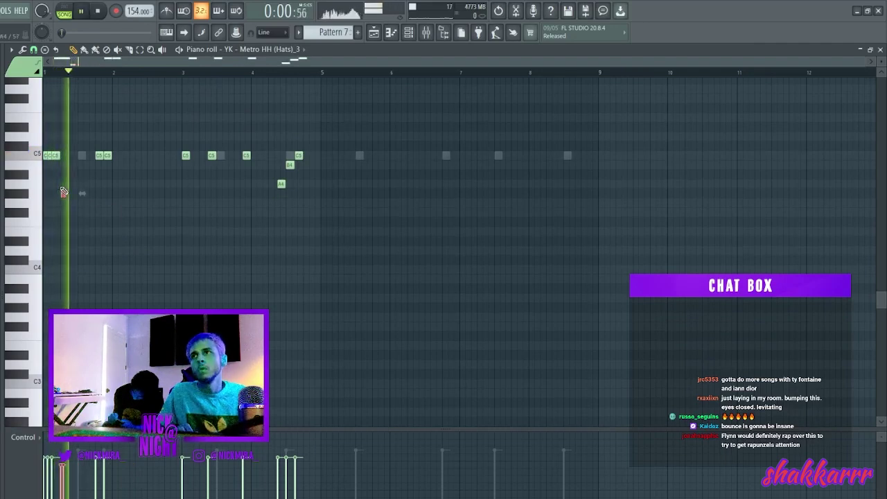
key("space")
left_click_drag(63, 193, 97, 195)
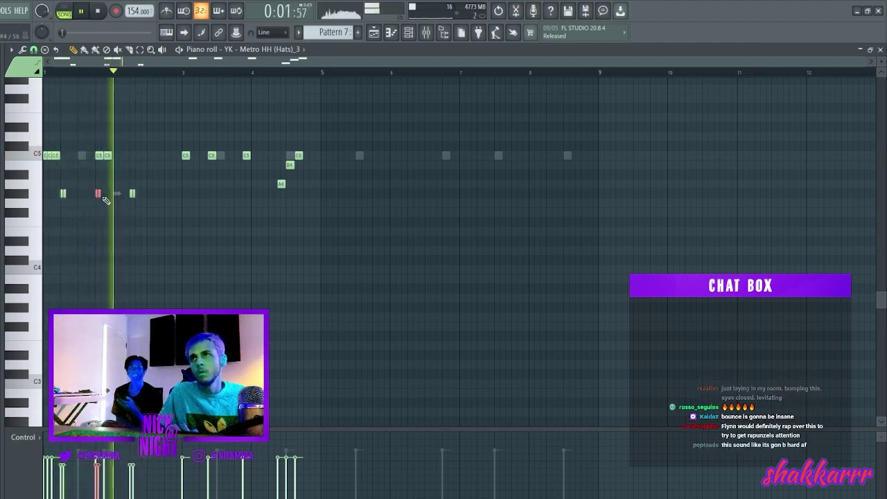
right_click(97, 193)
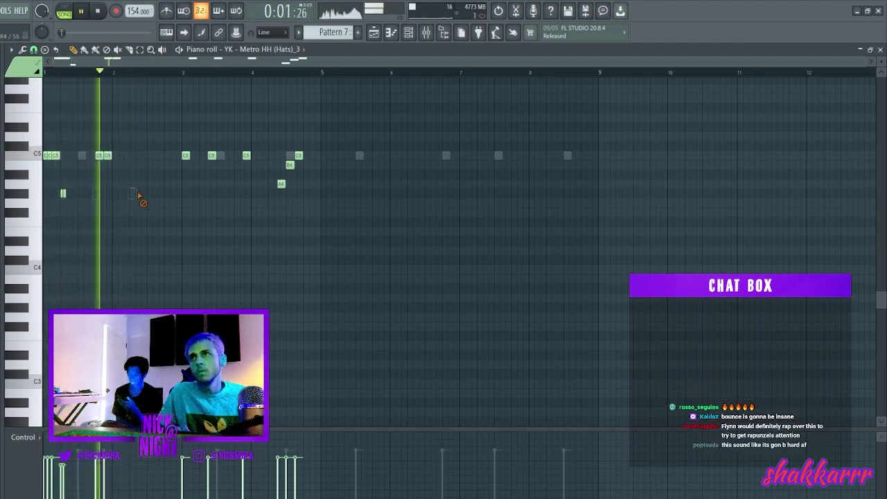
right_click(133, 194)
Copy the two-hit roll to beat 2 of bar 3 and try another copy in the second half of bar 1
left_click_drag(54, 187, 200, 192)
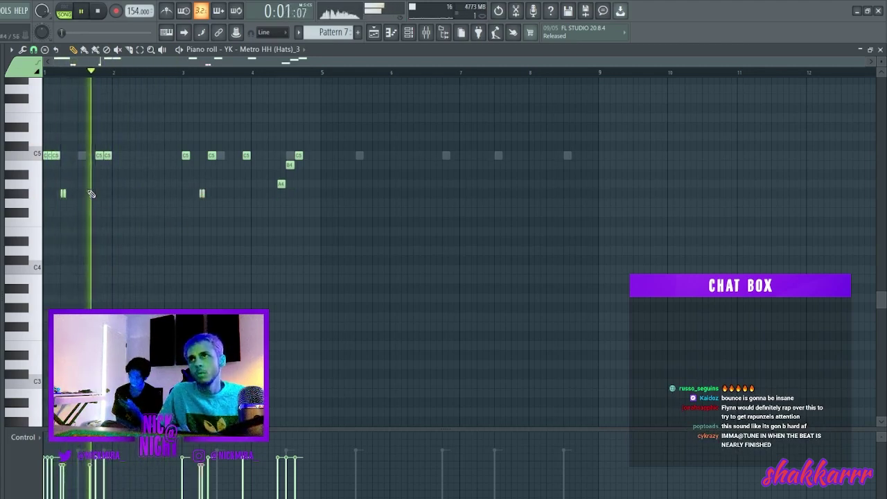
left_click(84, 193)
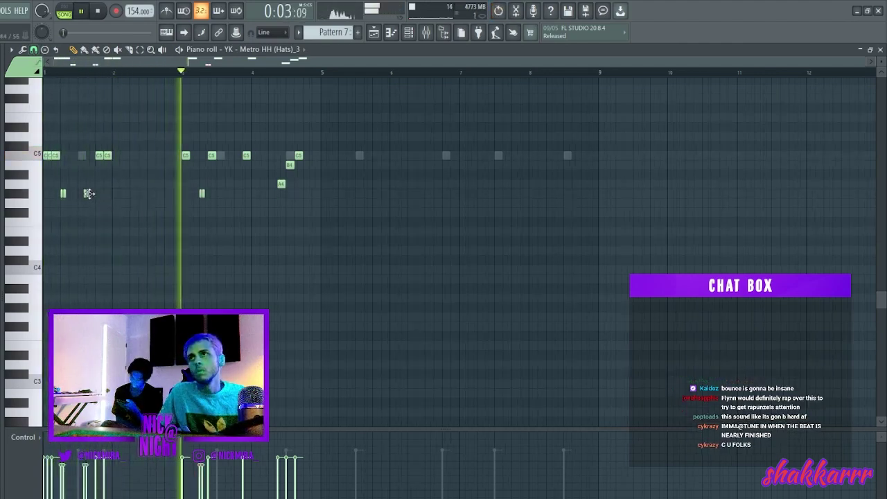
key("space")
key("space")
right_click(86, 192)
Add an A#4 hit in the second half of bar 1 and remove the first of the bar's two closing C5 hits
left_click(87, 174)
key("space")
key("space")
key("space")
scroll(94, 131, "up", 3)
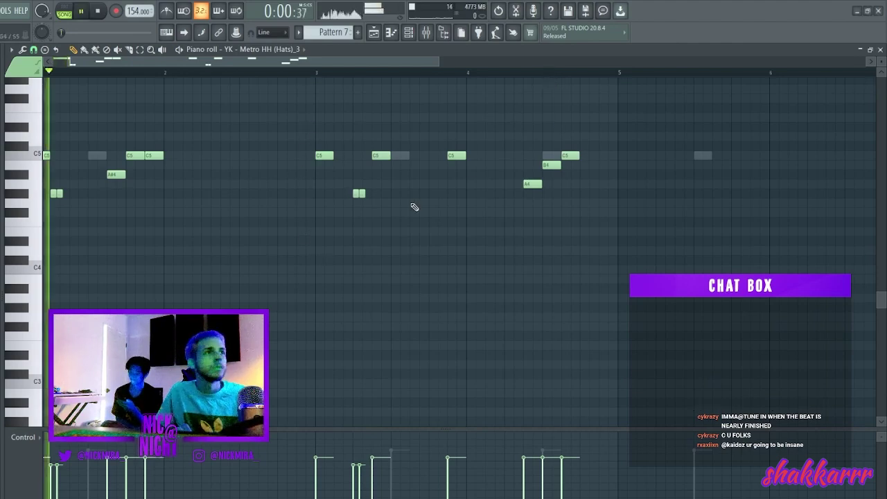
scroll(467, 168, "up", 3)
scroll(254, 182, "down", 2, "ctrl")
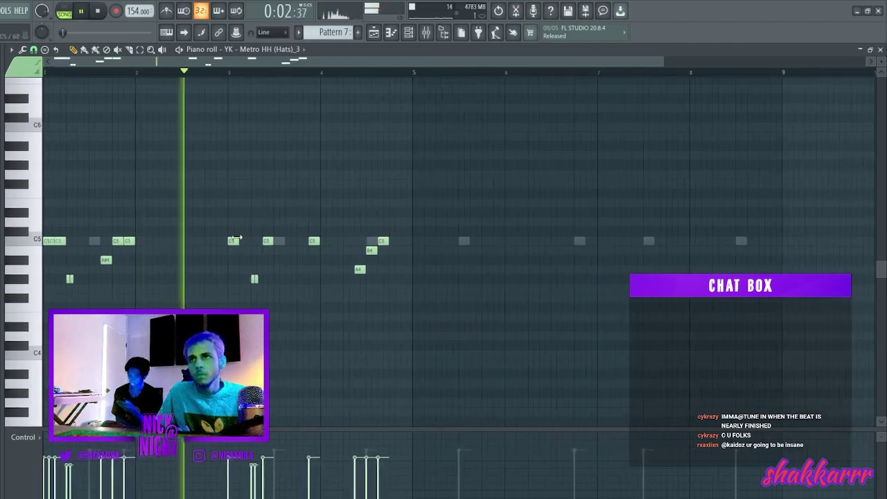
right_click(117, 242)
left_click(116, 240)
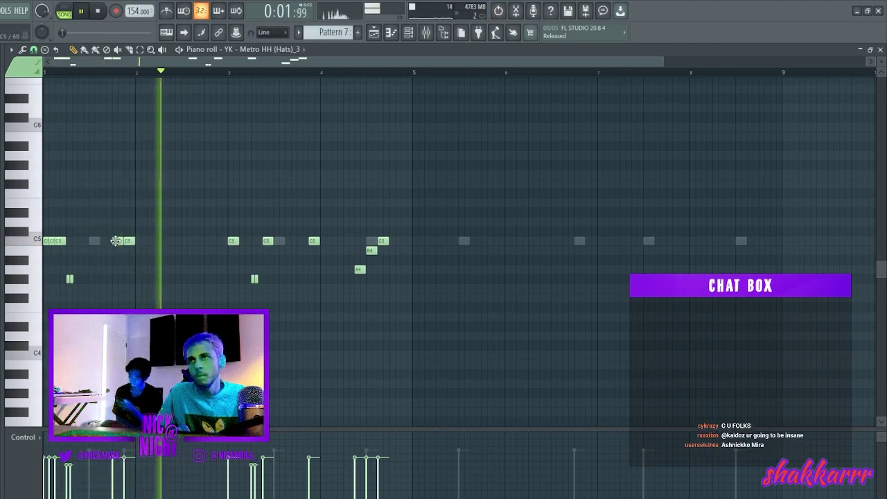
left_click_drag(116, 240, 105, 260)
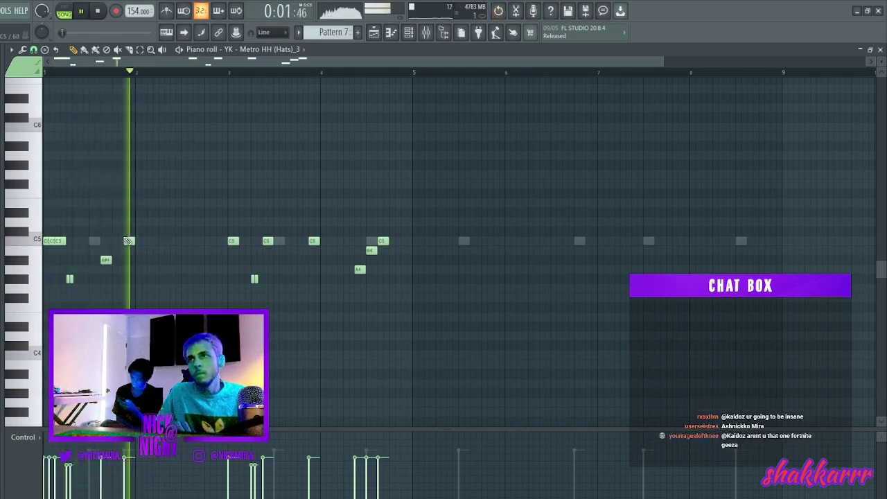
key("space")
Add a quick roll of hi-hat hits in the first half of bar 2 and lower it to A4
left_click(194, 241)
left_click(186, 241)
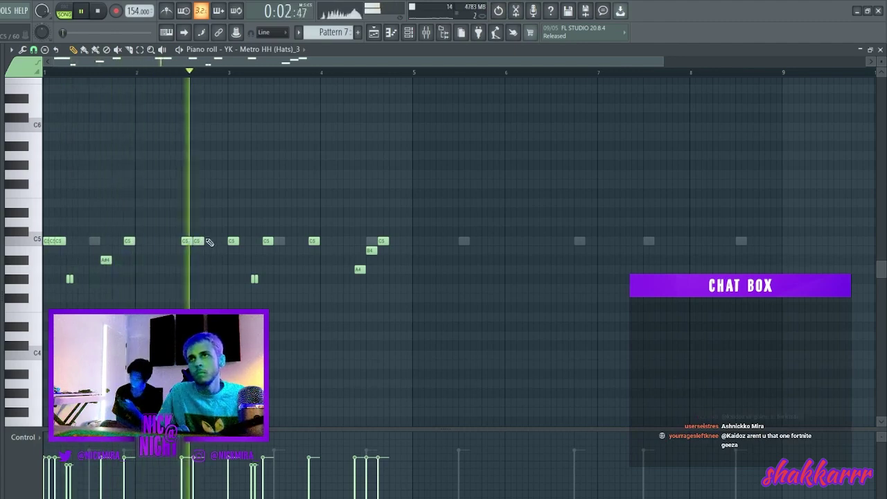
left_click_drag(190, 241, 185, 241)
left_click(171, 241)
key("space")
left_click(189, 240)
left_click_drag(167, 230, 152, 247)
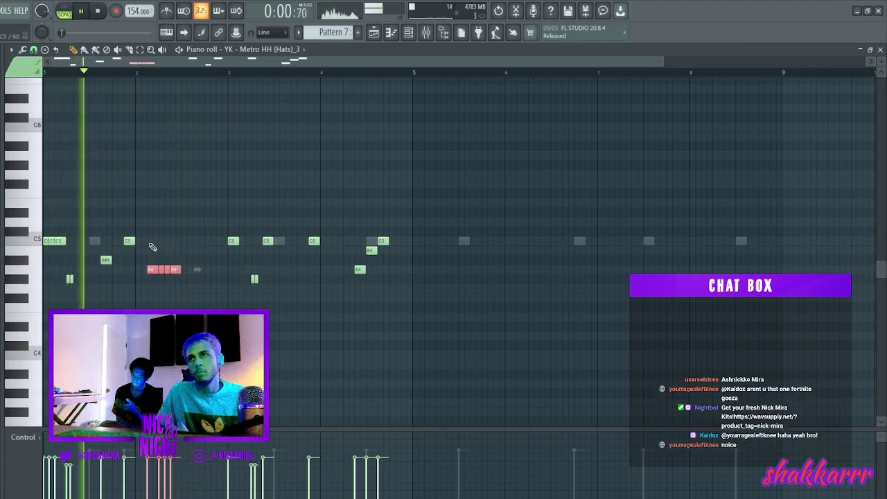
Remove the first hit of the bar 2 roll and lower its remaining hits to D#4
key("shift+Down")
left_click(170, 240, "ctrl")
right_click(154, 280)
left_click_drag(152, 271, 173, 299)
left_click(330, 287, "ctrl")
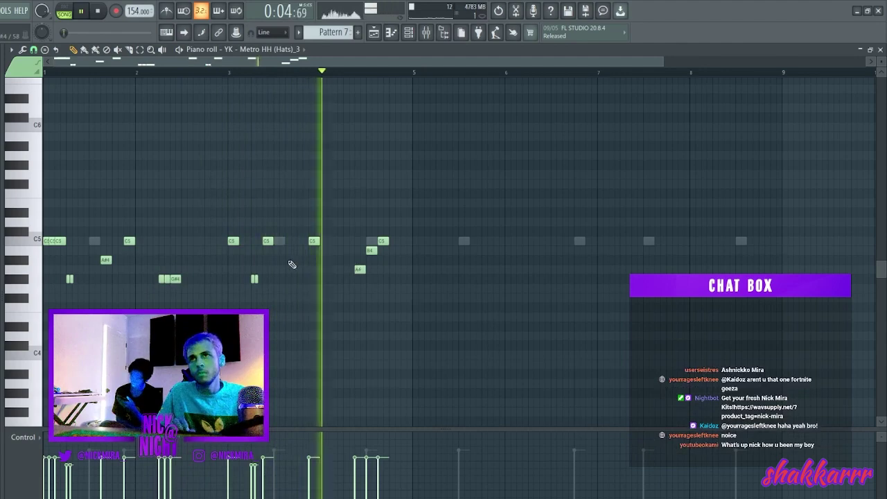
left_click_drag(315, 267, 58, 294)
left_click_drag(145, 295, 185, 277)
key("shift+Down")
key("Delete")
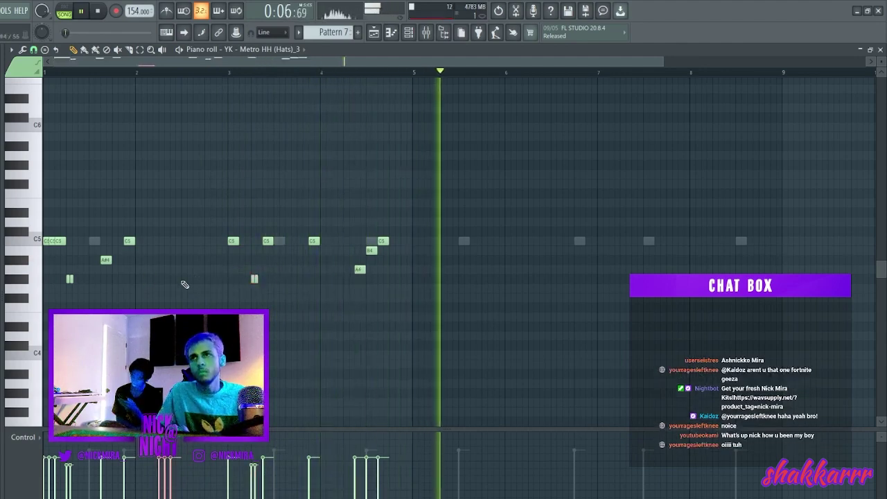
Duplicate the four-bar hi-hat pattern into bars 5 to 8 and close the piano roll
left_click_drag(421, 71, 45, 149)
key("ctrl+b")
key("ctrl+d")
key("Escape")
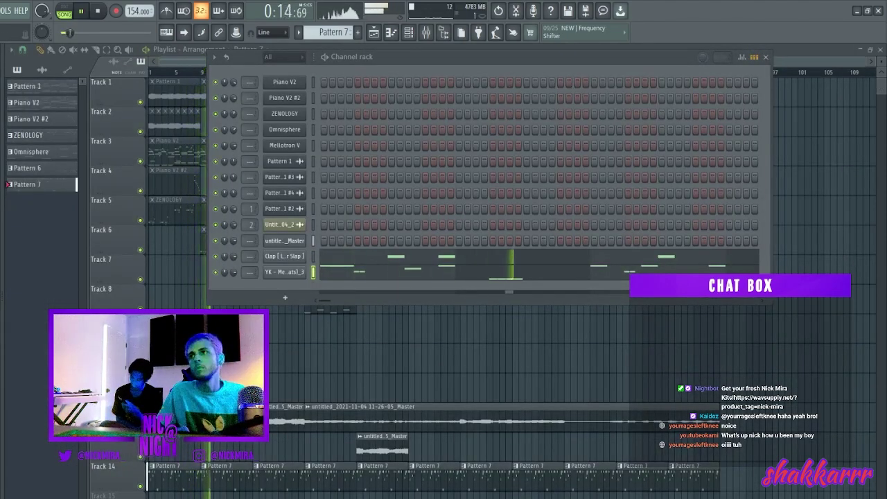
Add the Spinz 808 sample as a new channel, look through its sampler settings and close them
left_click(290, 255)
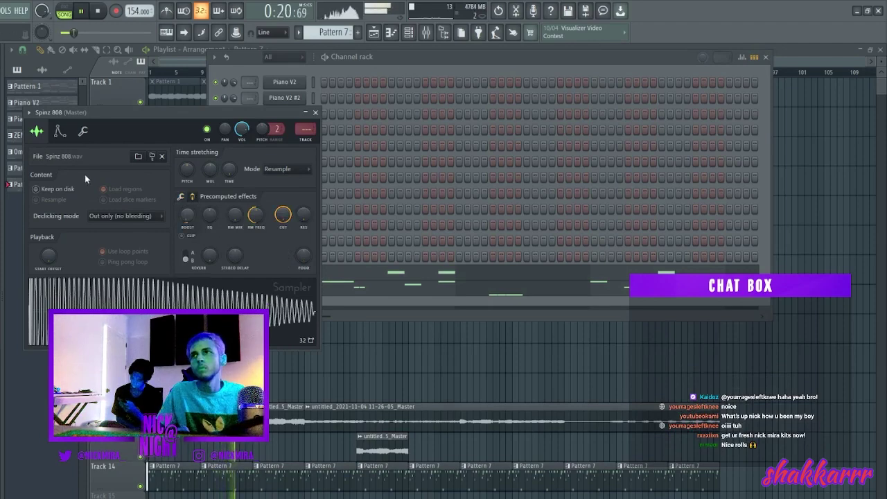
left_click(83, 132)
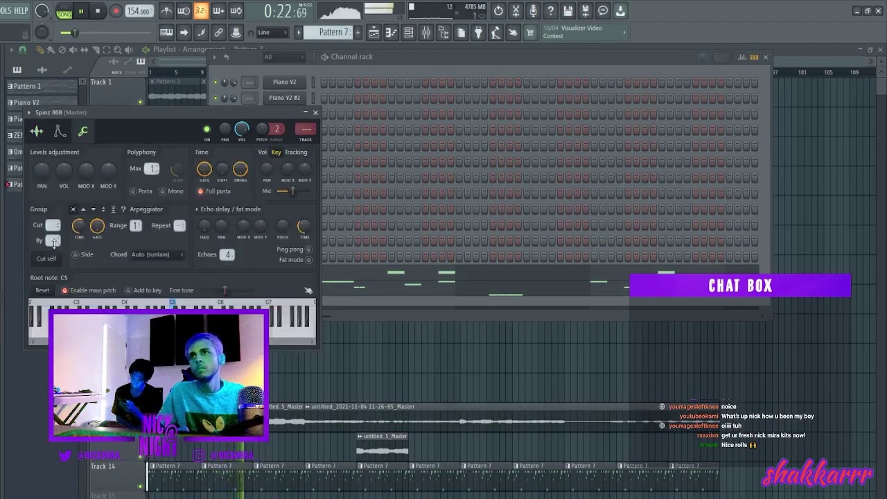
left_click(60, 135)
left_click(36, 133)
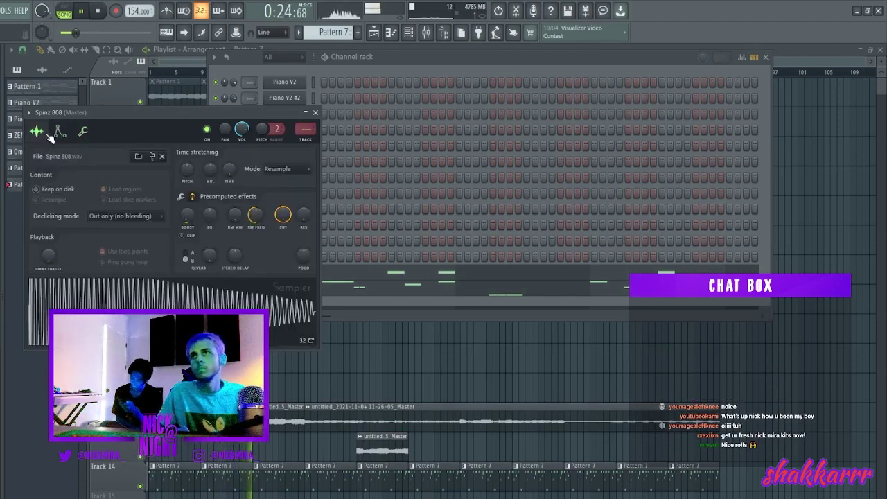
left_click(316, 113)
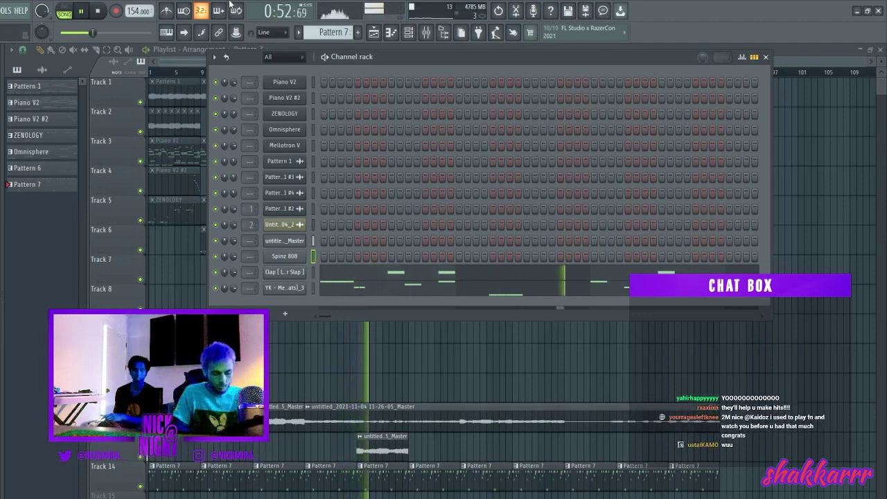
Record an 808 line mostly on D#5 into bars 5 to 8 of Pattern 7 and review it in the piano roll
left_click(321, 255)
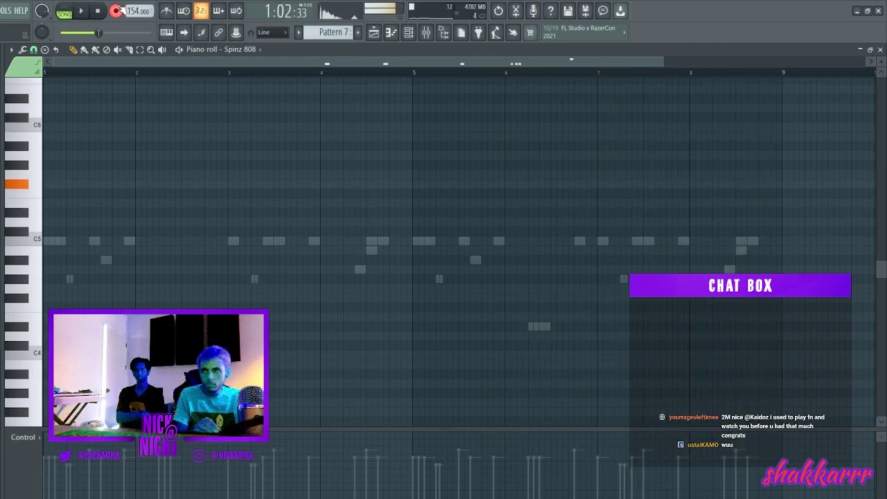
key("space")
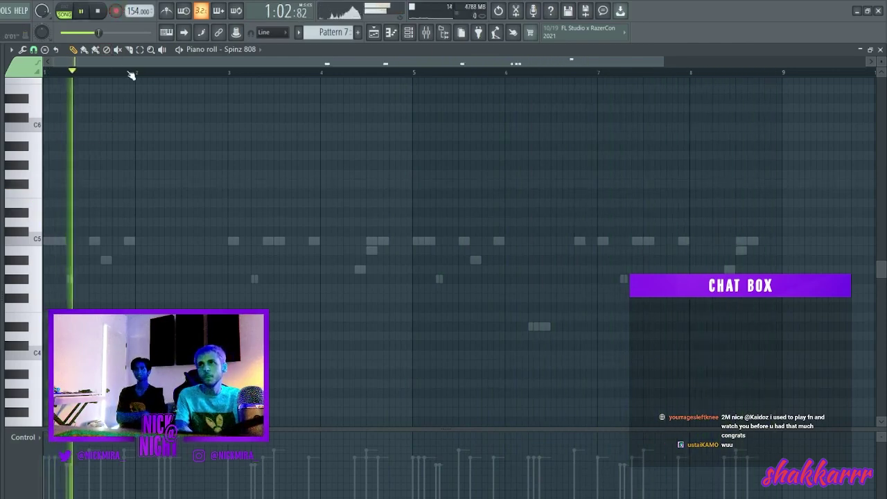
scroll(130, 75, "down", 2)
scroll(402, 155, "up", 3)
scroll(367, 121, "down", 3)
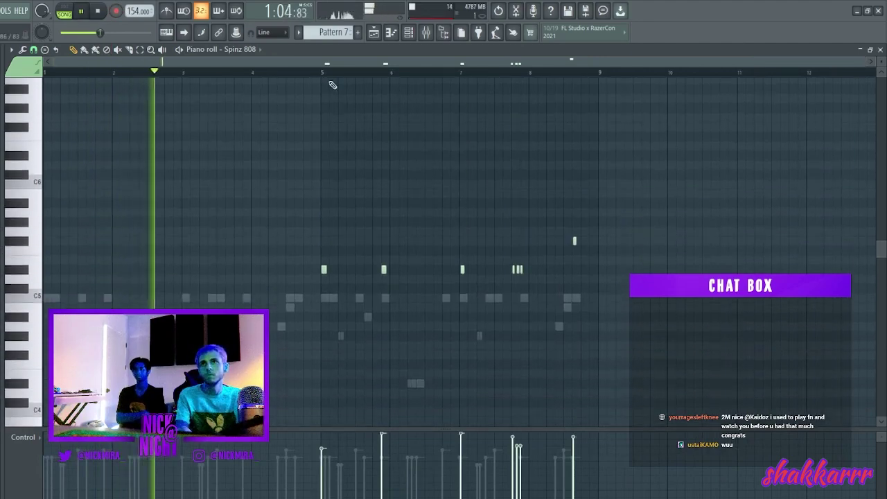
Try a copy of the first three 808 notes in bars 1 to 3, transposed to B5, and delete it
left_click(327, 67)
left_click_drag(283, 189, 511, 305)
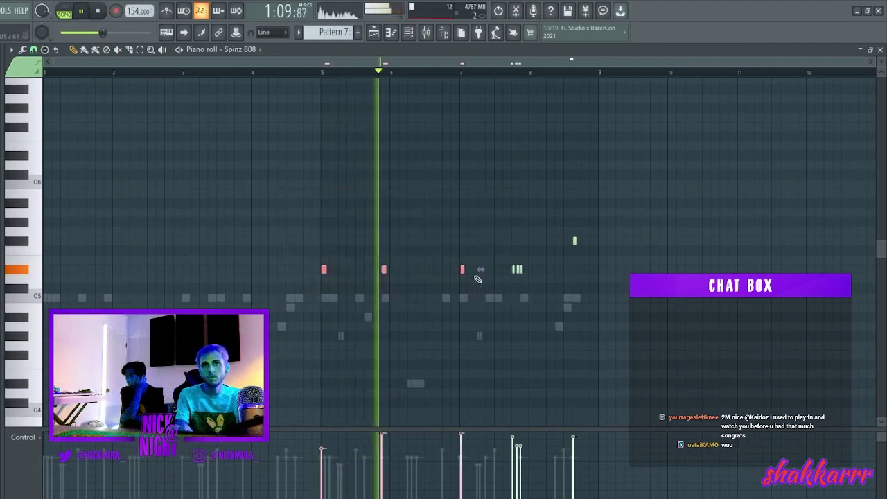
left_click_drag(461, 267, 184, 267)
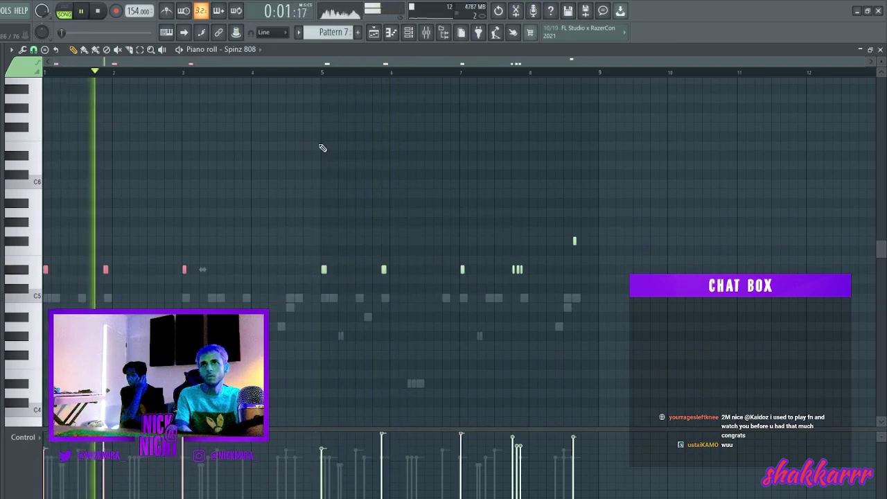
key("space")
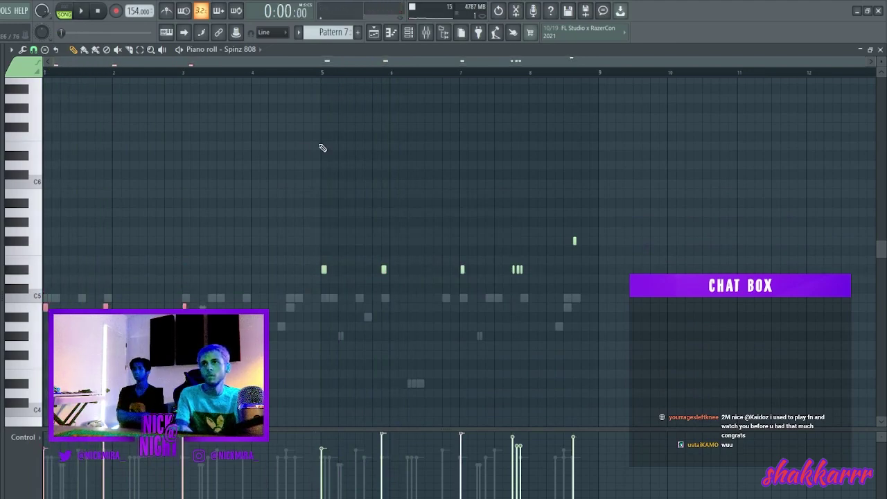
left_click(322, 148, "ctrl")
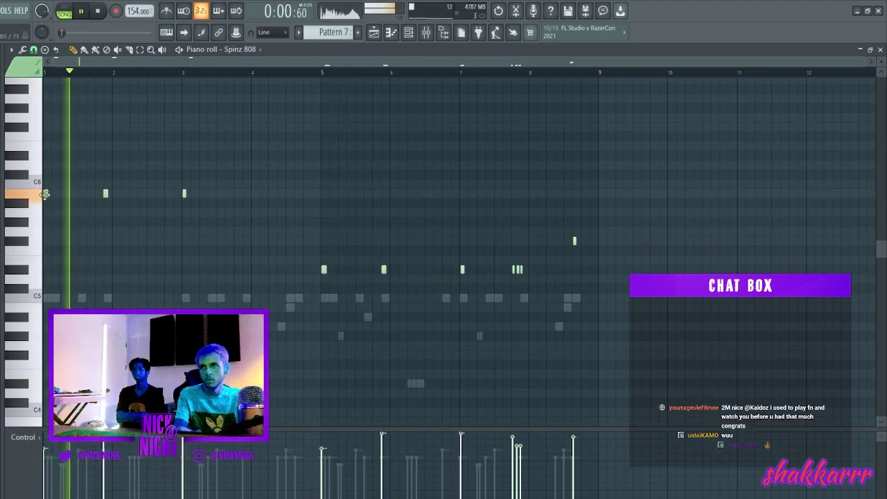
right_click(106, 195)
right_click(184, 194)
right_click(47, 195)
Record an 808 line on B5 into bars 1 to 4 and quantize the Spinz 808 notes
key("space")
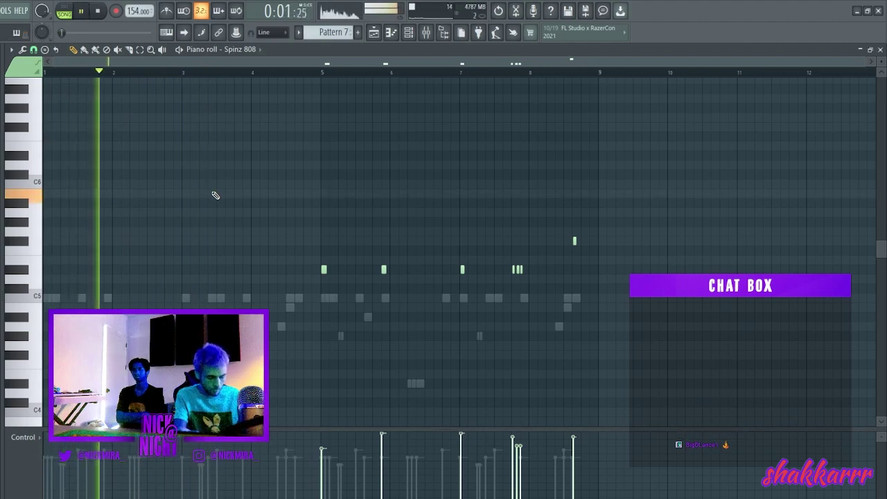
key("space")
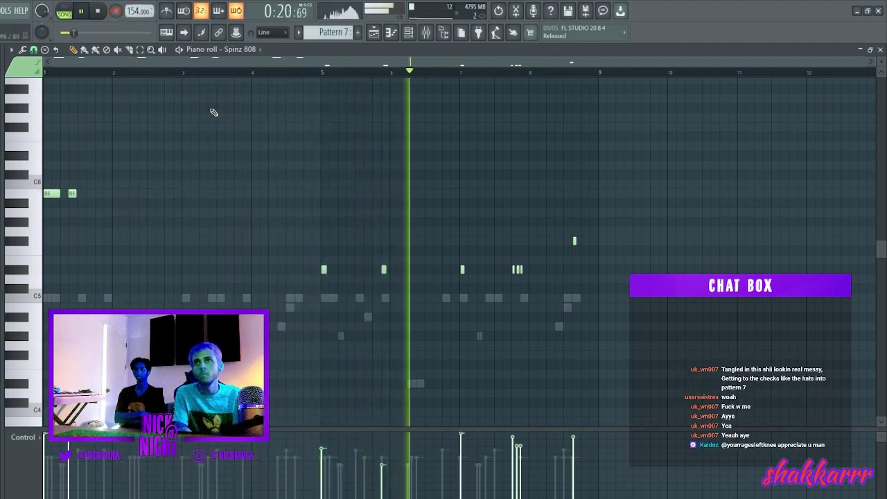
scroll(133, 204, "up", 2)
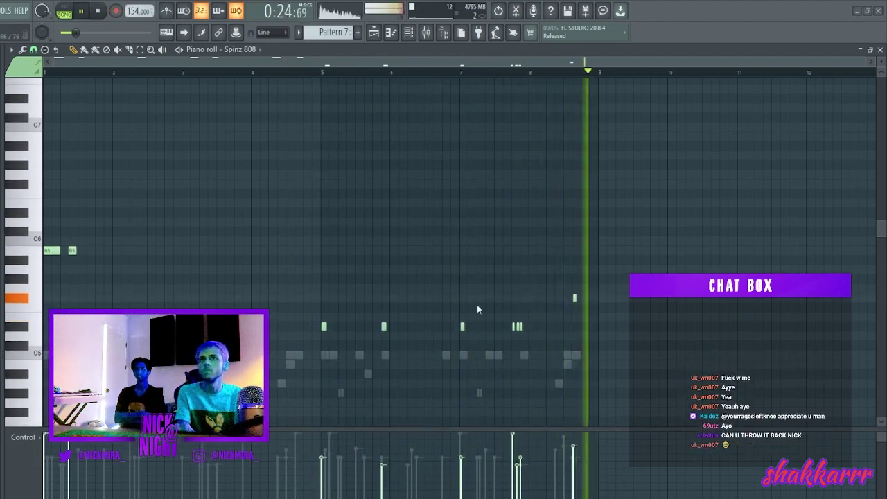
key("Escape")
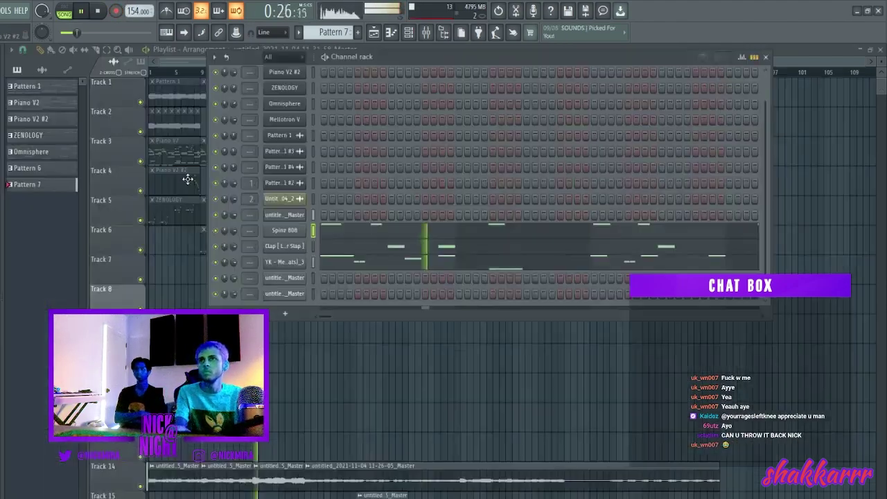
left_click(395, 244)
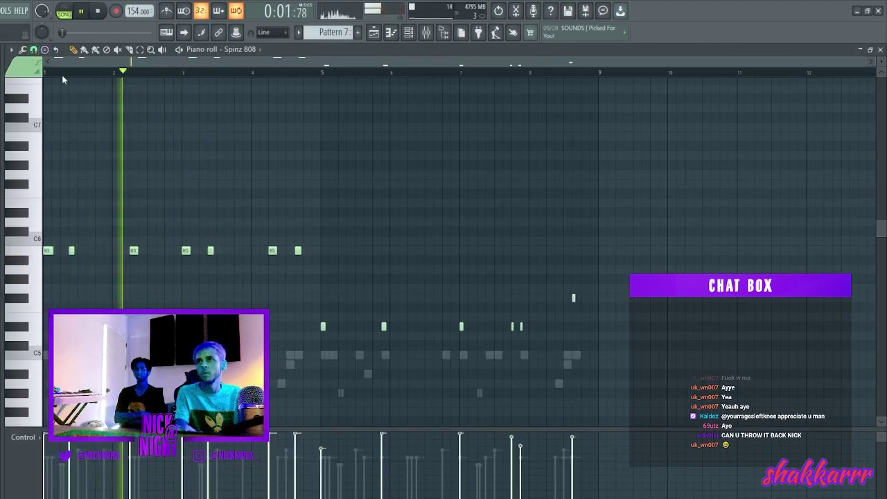
Try the whole 808 line one octave lower and undo the transposition
key("ctrl+Down")
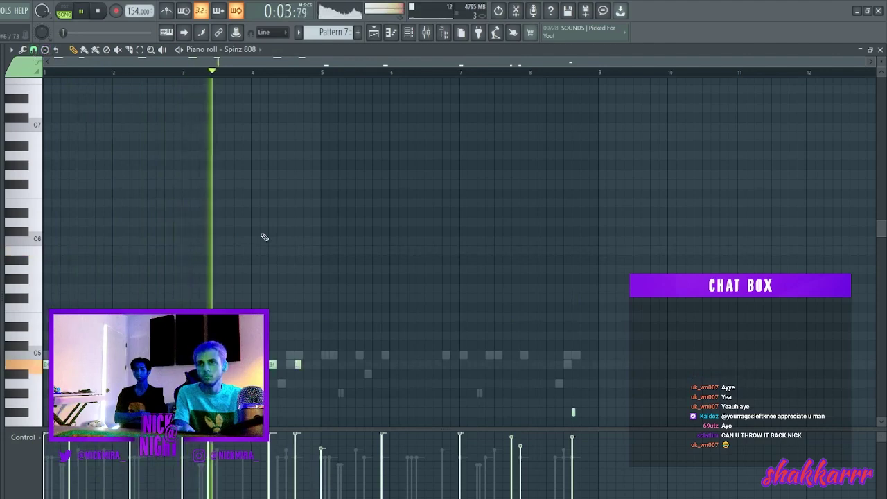
scroll(264, 236, "down", 4)
key("ctrl+a")
key("ctrl+z")
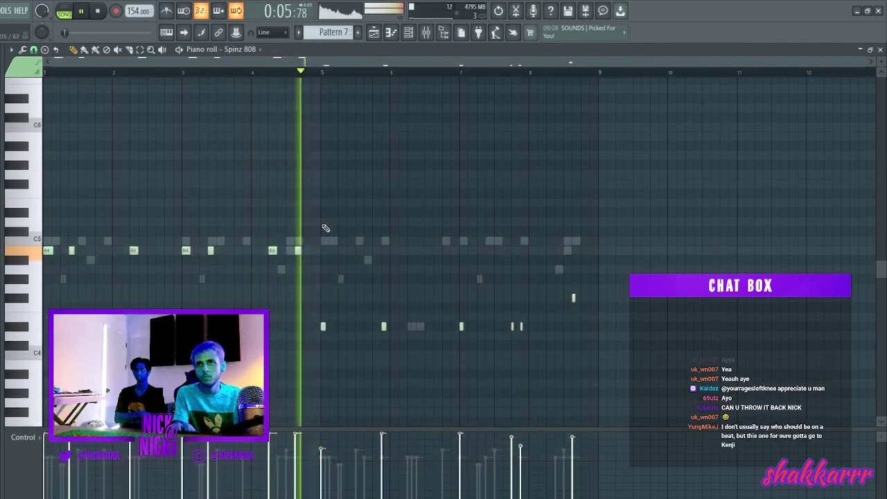
key("ctrl+z")
key("ctrl+z")
scroll(352, 148, "up", 1)
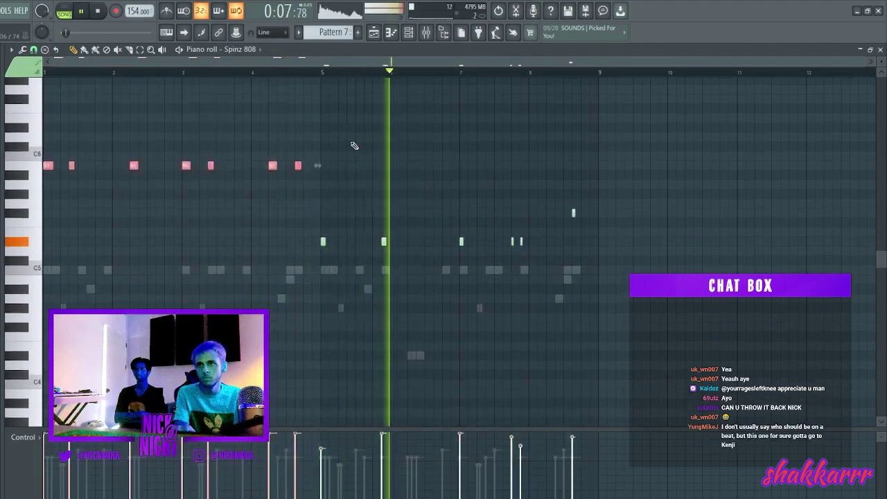
Level the velocities of all Spinz 808 notes and reopen the line in the piano roll
key("ctrl+a")
key("ctrl+d")
key("Escape")
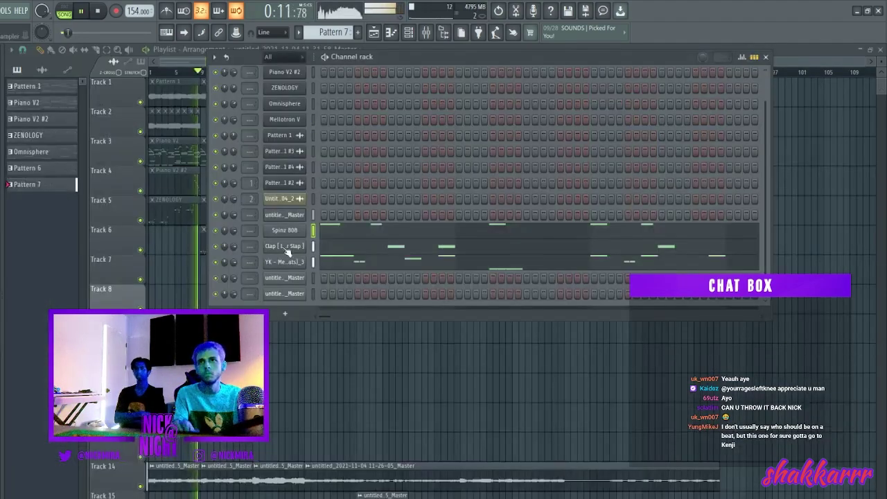
left_click(337, 231)
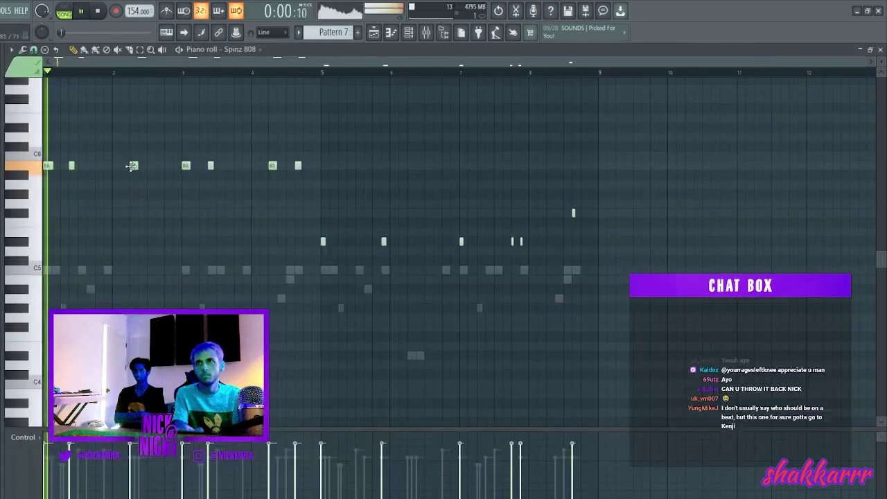
Remove the second 808 note of bar 1 and lower the remaining notes in bars 1 to 4 to B4
right_click(71, 164)
left_click_drag(133, 165, 106, 166)
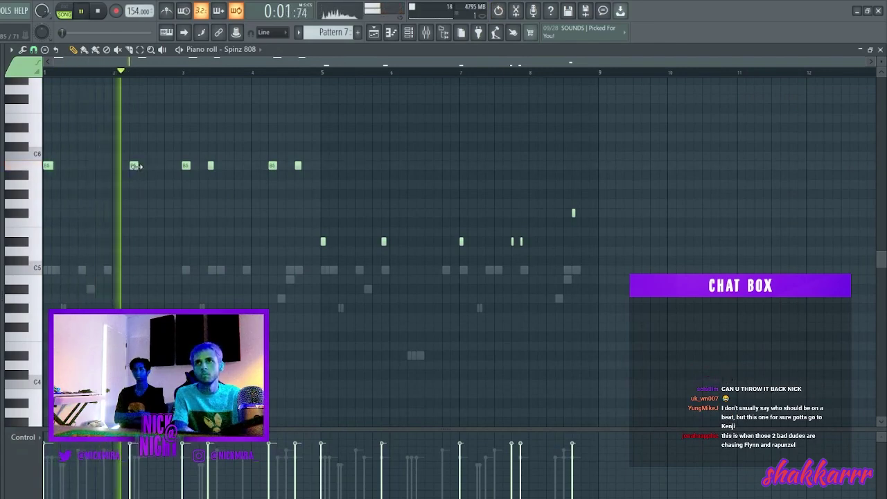
left_click(134, 165)
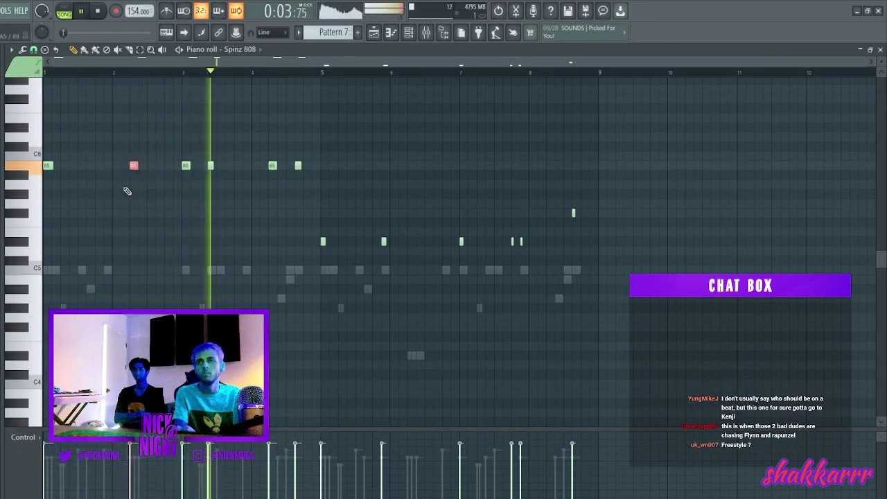
left_click_drag(151, 158, 489, 194)
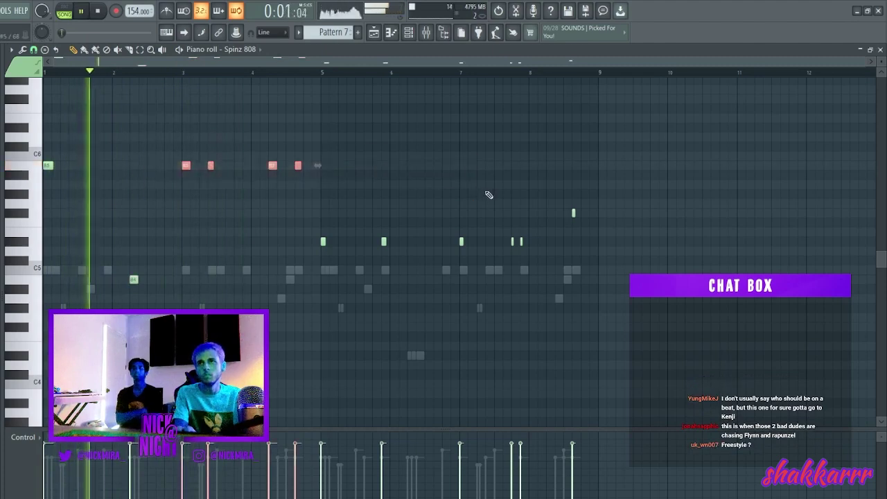
key("ctrl+Down")
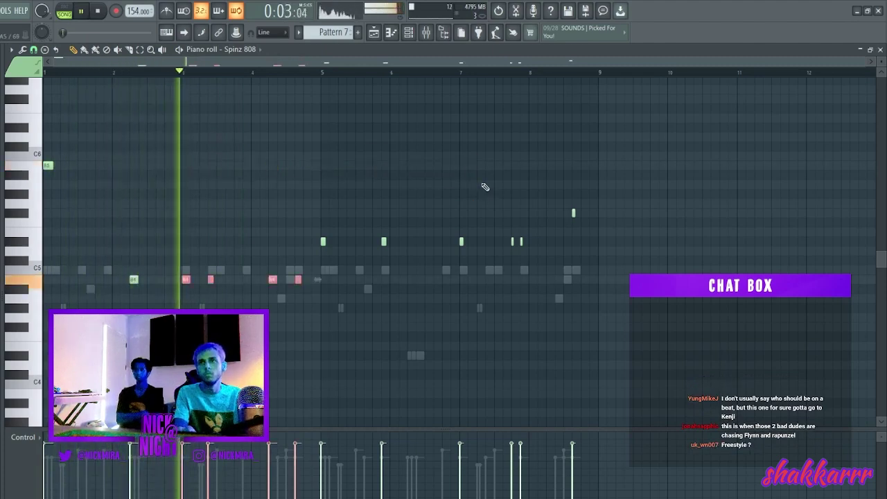
left_click_drag(92, 142, 3, 208)
key("ctrl+Down")
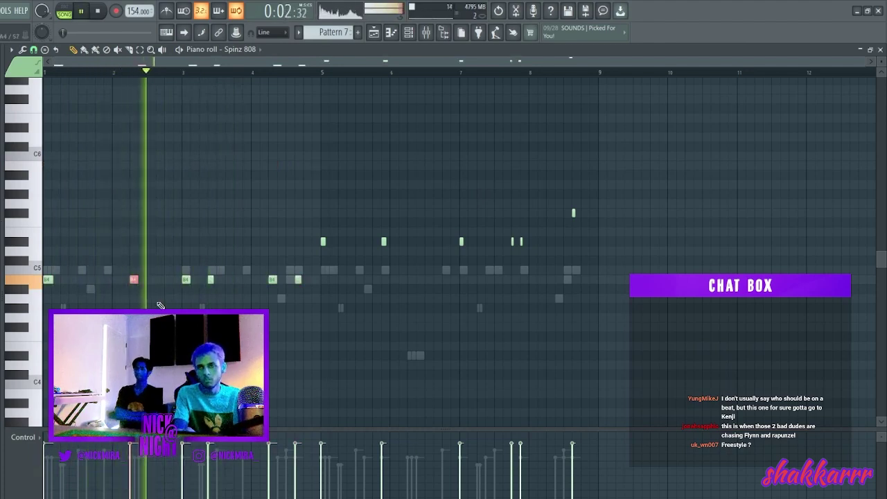
Try the first 808 note of bar 4 one octave higher and return it to B4
mouse_move(264, 283)
left_mouse_down()
mouse_move(316, 289)
mouse_move(282, 283)
mouse_move(269, 292)
left_mouse_up()
key("ctrl+Up")
key("ctrl+Down")
left_click(322, 290, "ctrl")
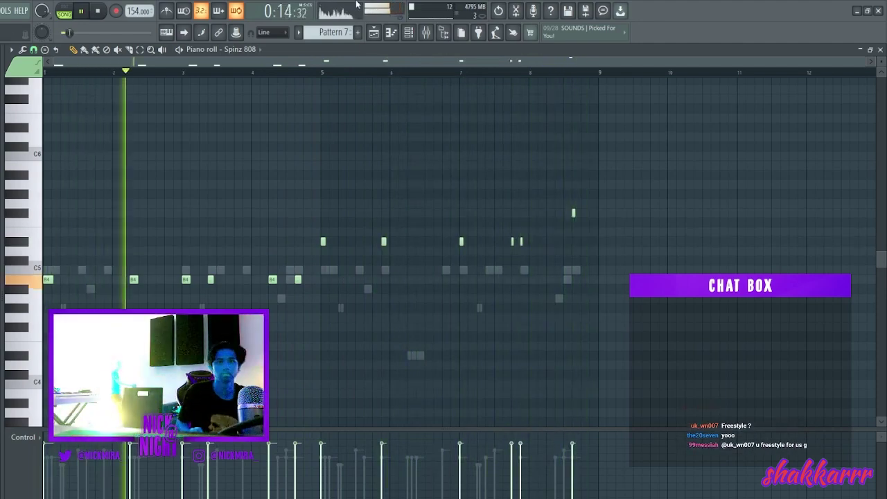
Add the NM open hat (OH) and nm - property hat samples as new channels in the channel rack
left_click(411, 34)
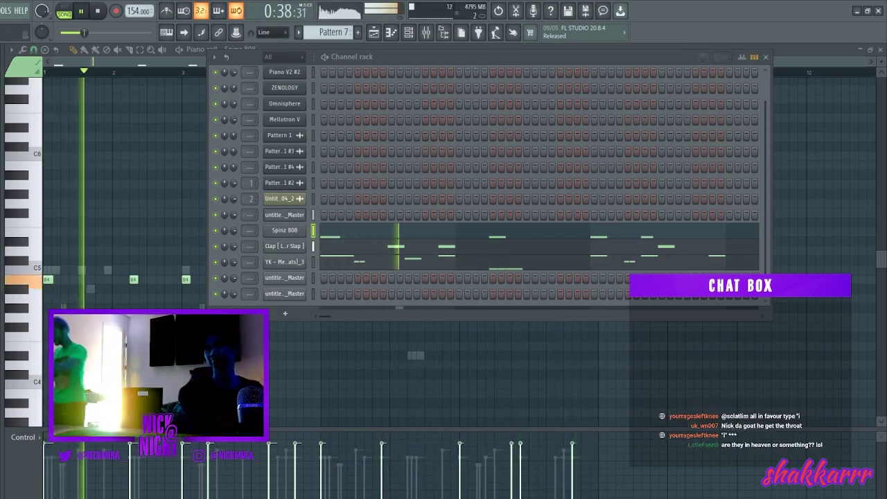
left_click_drag(333, 300, 296, 302)
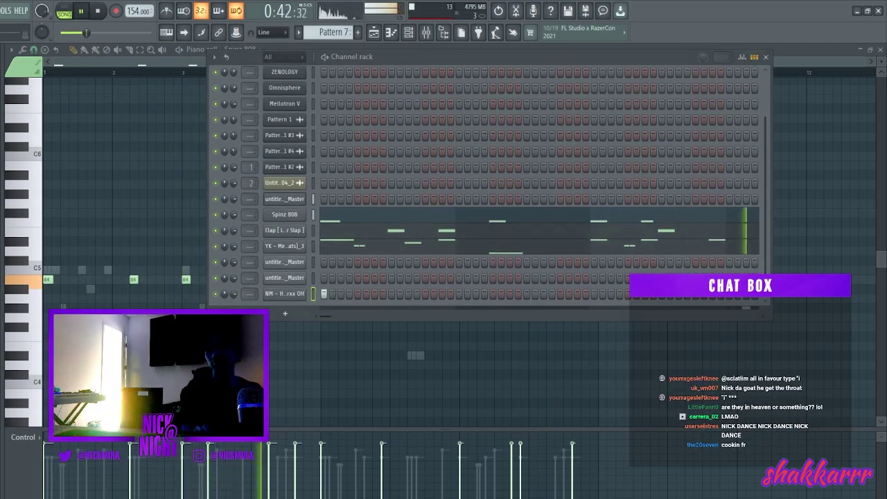
left_click_drag(294, 304, 296, 305)
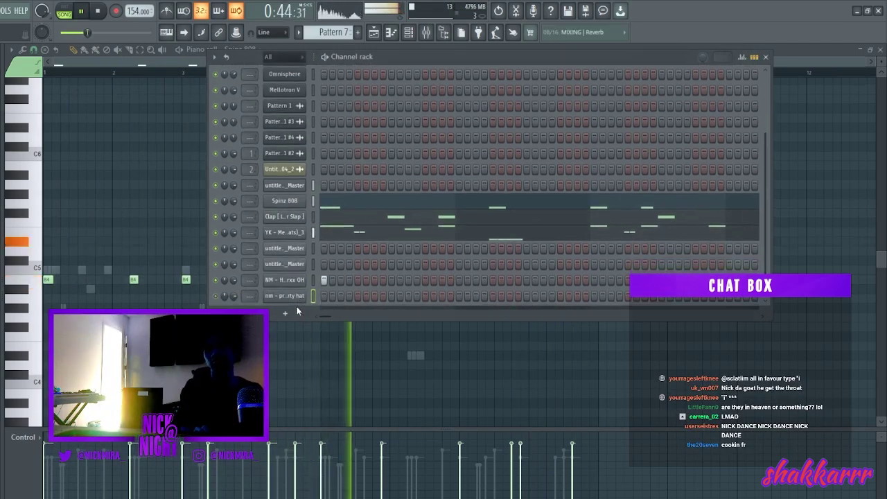
Enable the volume envelope of the nm - property hat channel and close its settings
left_click(293, 298)
left_click(128, 202)
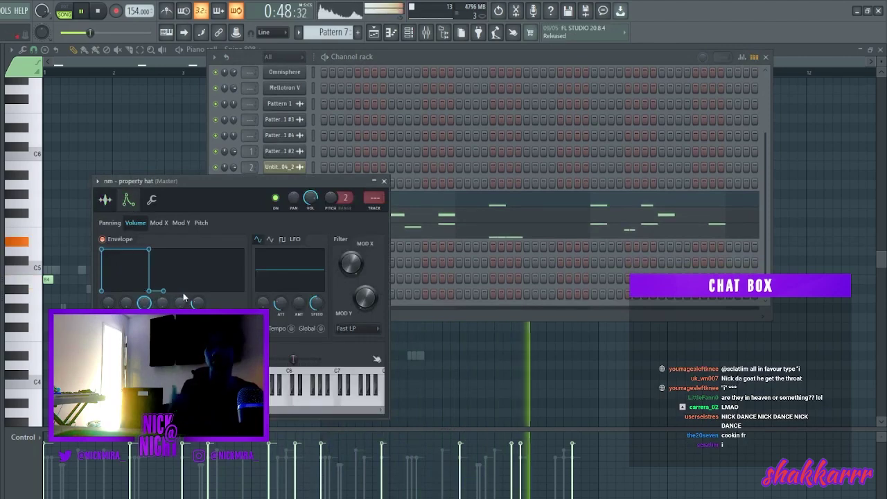
left_click(105, 201)
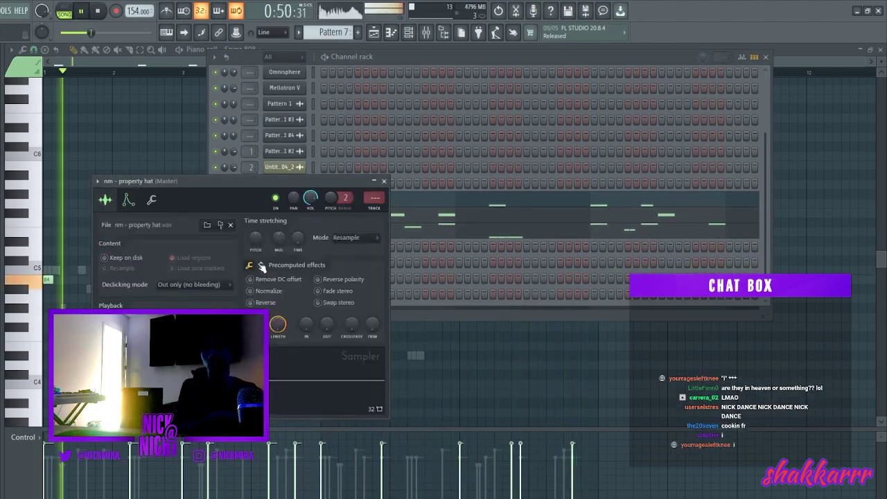
left_click(129, 201)
left_click(384, 181)
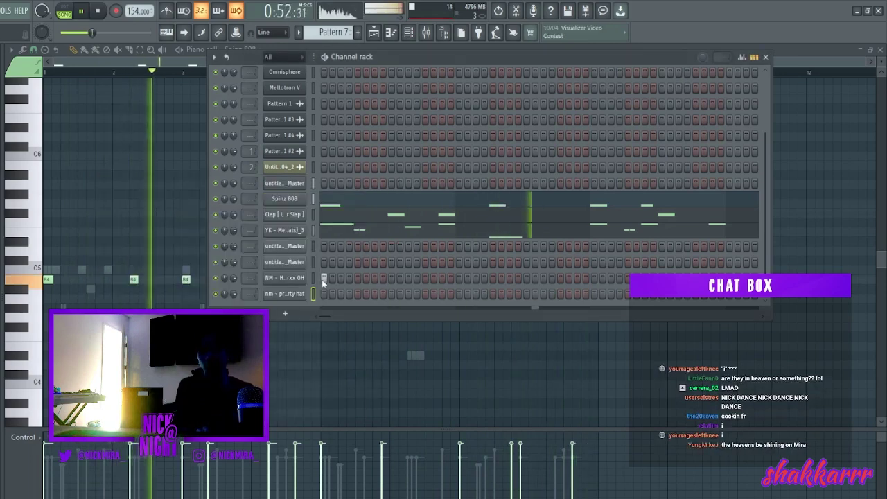
Place two property hat notes on B4 in bar 2, on beat 2 and halfway through beat 3, and shorten both
key("F7")
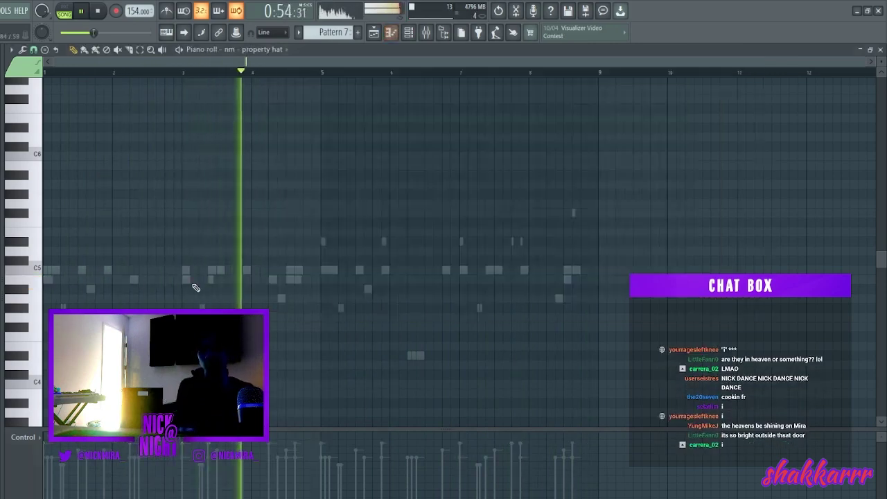
scroll(186, 286, "up", 3)
left_click(95, 279)
left_click_drag(94, 280, 72, 280)
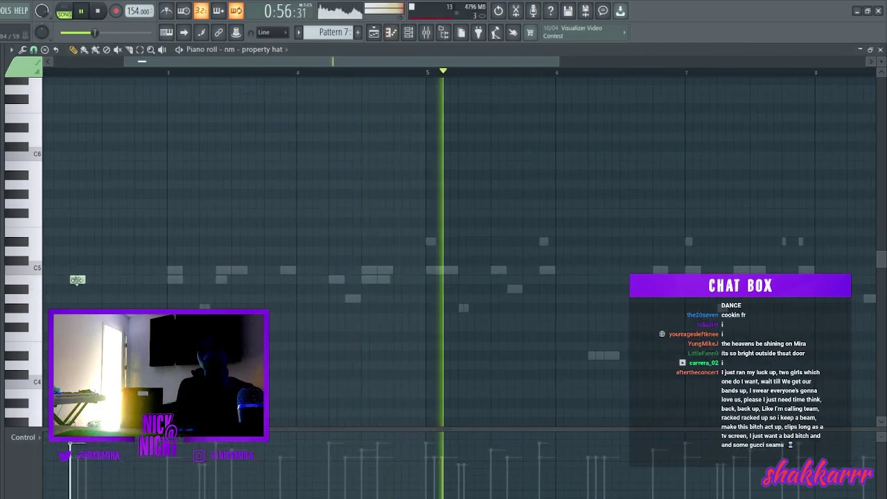
left_click(122, 282)
scroll(191, 299, "down", 3)
key("ctrl+a")
scroll(138, 281, "up", 4)
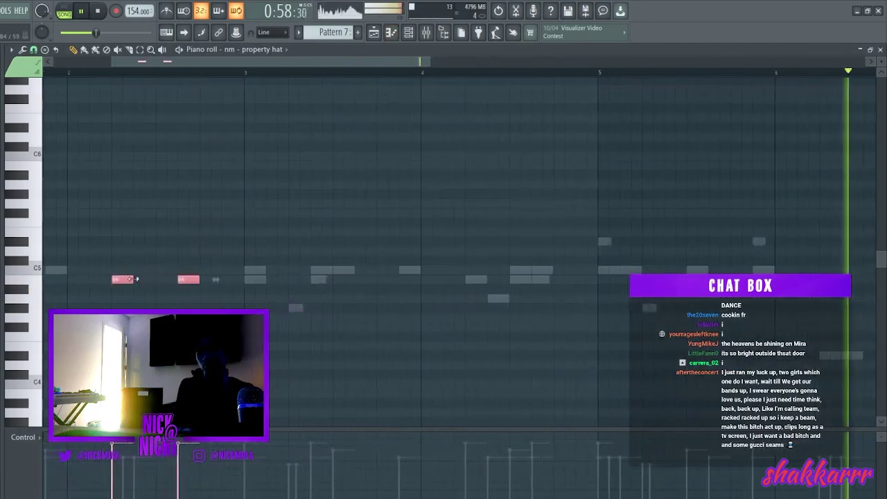
left_click_drag(133, 280, 123, 279)
scroll(158, 256, "down", 4)
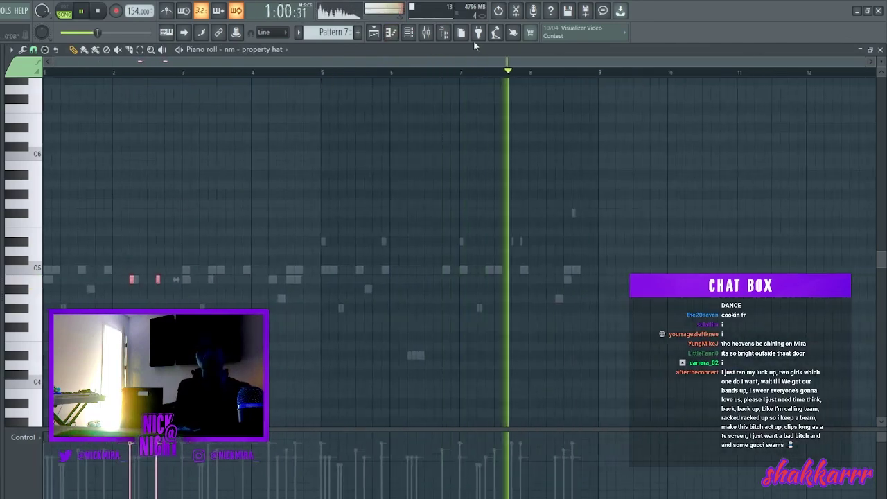
Duplicate the two property hat notes from bars 1 to 4 into bars 5 to 8
left_click(409, 32)
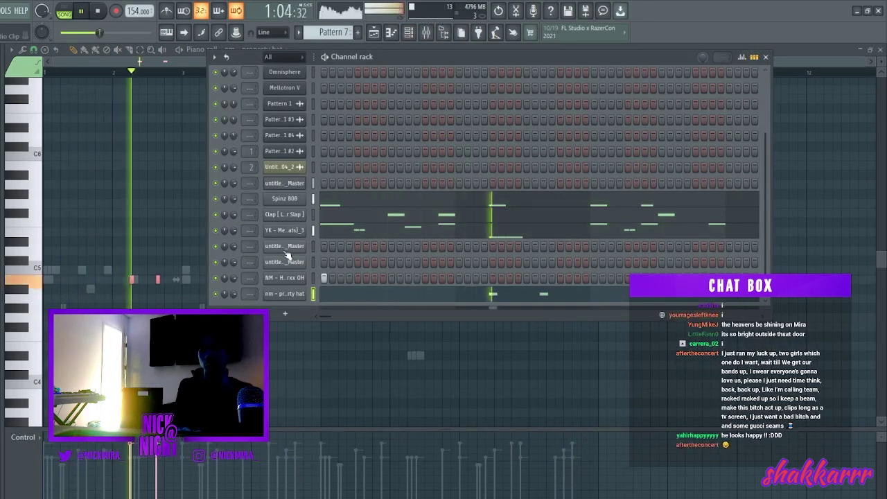
key("F6")
key("space")
key("space")
left_click_drag(322, 72, 49, 72)
key("ctrl+b")
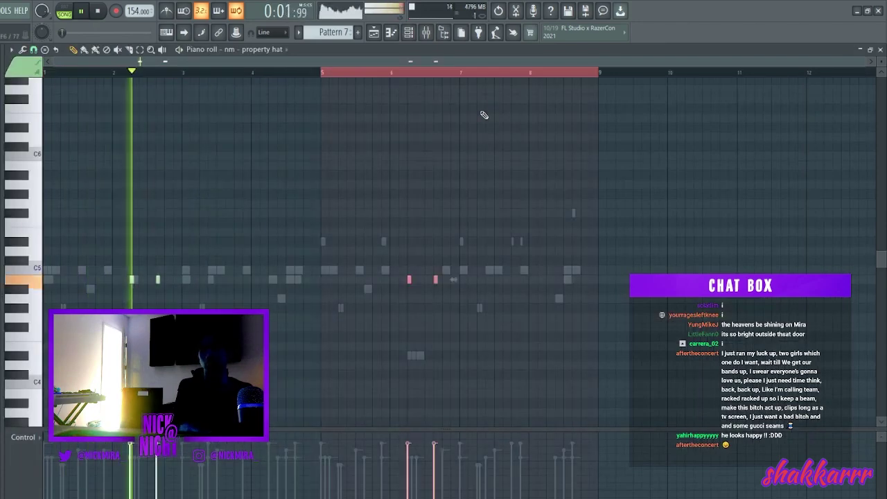
Add a B4 hat note slightly over one bar long at bar 3 and replace the bars 5 to 8 copy with the updated pattern
left_click_drag(598, 74, 323, 79)
key("space")
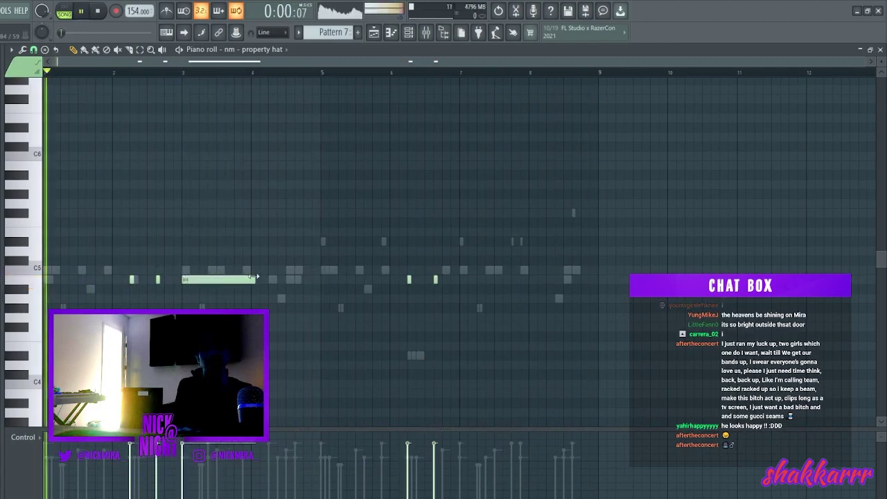
left_click_drag(602, 378, 409, 238)
key("Delete")
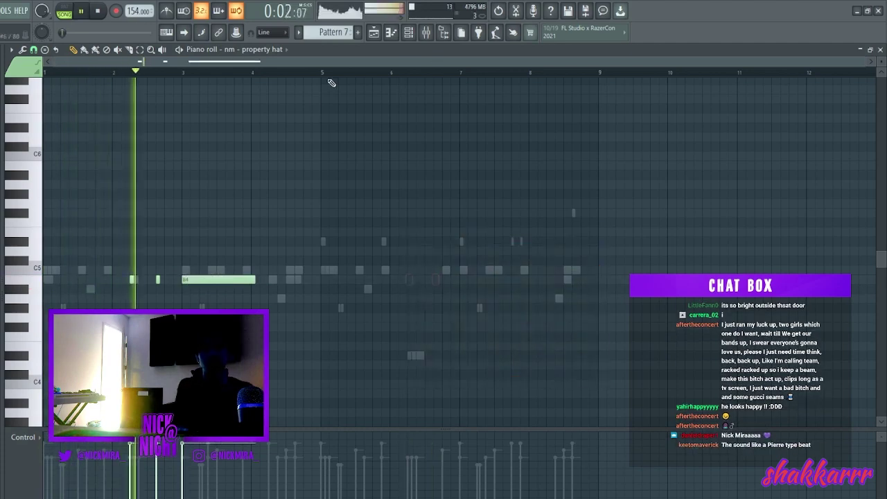
left_click_drag(322, 74, 44, 74)
key("ctrl+b")
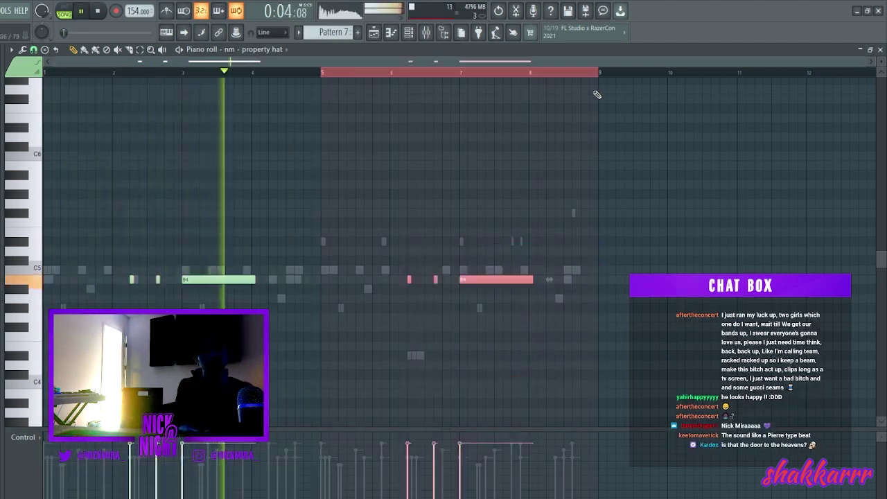
Duplicate the NM - Hndrxx OH hit from bars 1 to 4 into bars 5 to 8
left_click_drag(596, 74, 323, 80)
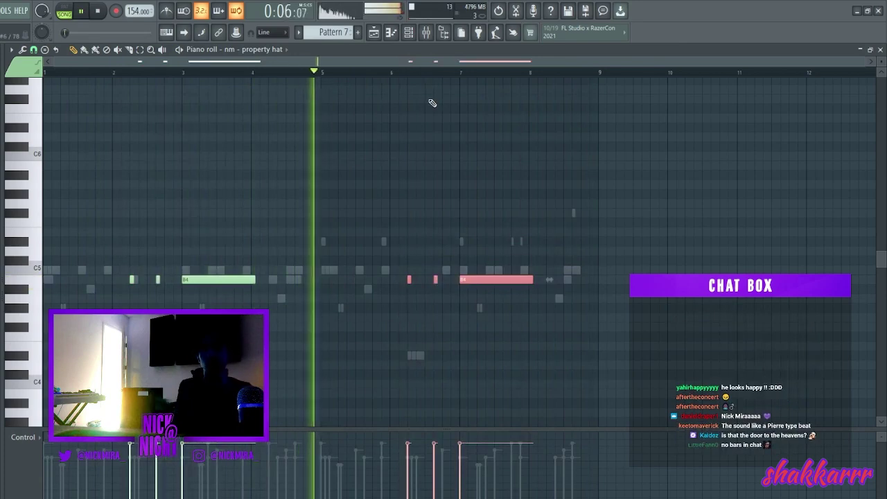
left_click(546, 157)
right_click(546, 157)
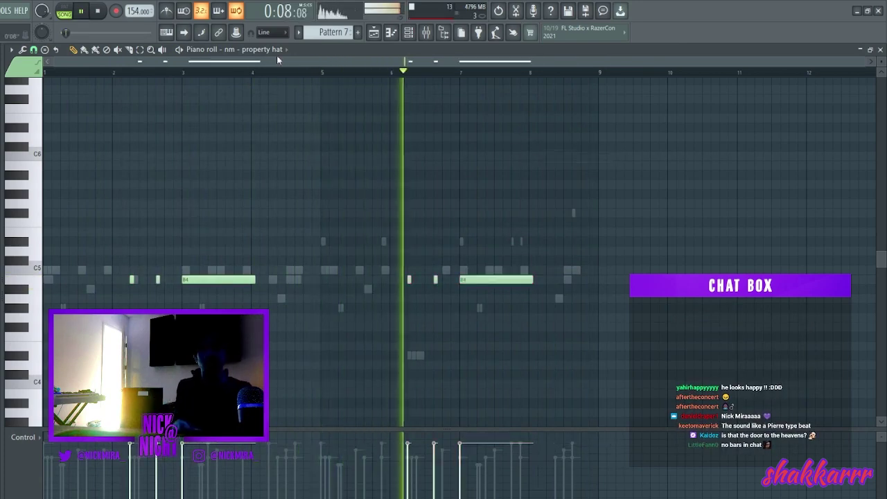
scroll(270, 51, "down", 1)
left_click(317, 74)
left_click_drag(325, 73, 45, 75)
key("space")
key("ctrl+b")
key("space")
left_click_drag(597, 72, 327, 78)
key("space")
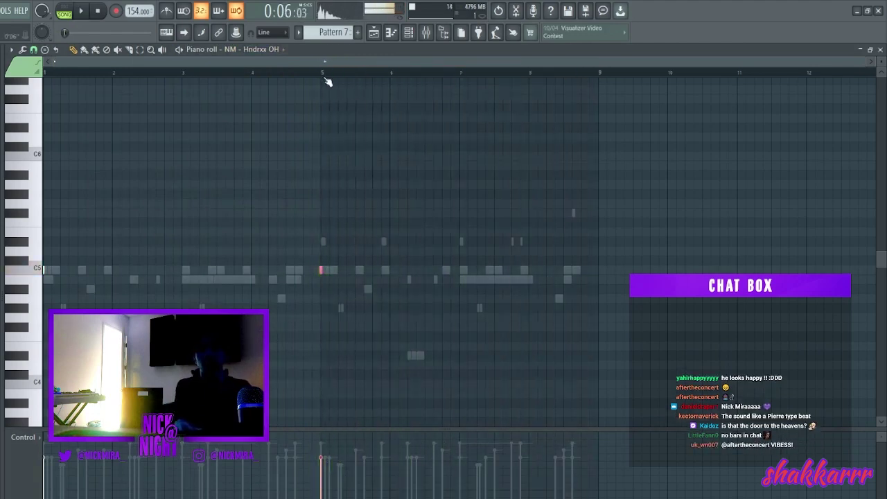
Remove the long property hat notes and shift the short hat pairs from bars 2 and 6 to bars 4 and 8
scroll(264, 52, "up", 1)
scroll(264, 52, "down", 2)
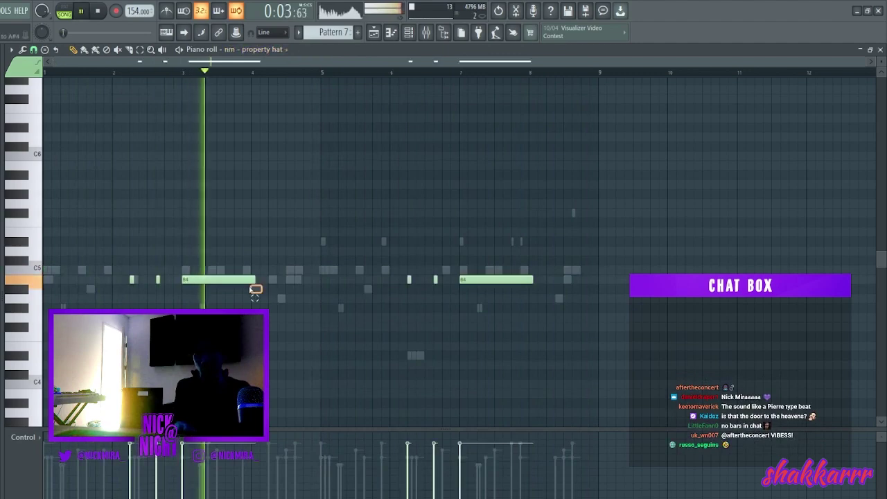
left_click_drag(266, 296, 122, 264)
key("space")
left_click_drag(200, 277, 613, 278)
right_click(613, 278)
left_click(515, 234)
right_click(517, 235)
left_click_drag(674, 305, 207, 223)
left_click(269, 234)
right_click(269, 234)
key("space")
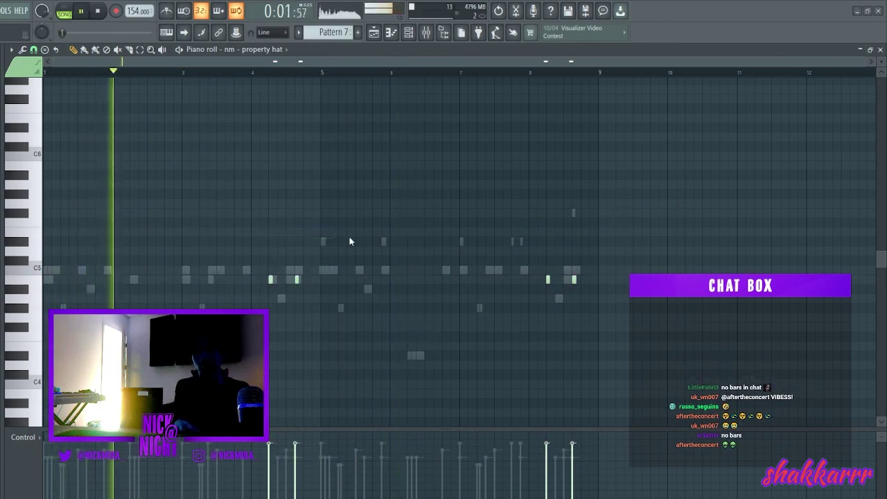
Replace the property hat notes in bar 8 with a fresh copy of bars 1 to 4 in bars 5 to 8
left_click_drag(696, 371, 523, 245)
key("Delete")
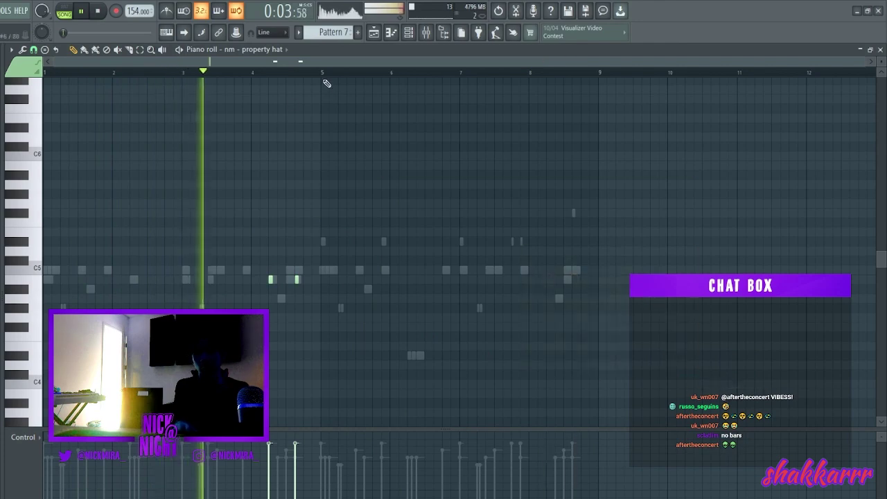
left_click_drag(321, 75, 44, 74)
key("ctrl+b")
left_click_drag(599, 73, 322, 81)
Load the Cxdy - World (Rim) sample into a new channel, place a hit on step 19 and open it in the piano roll
left_click(408, 32)
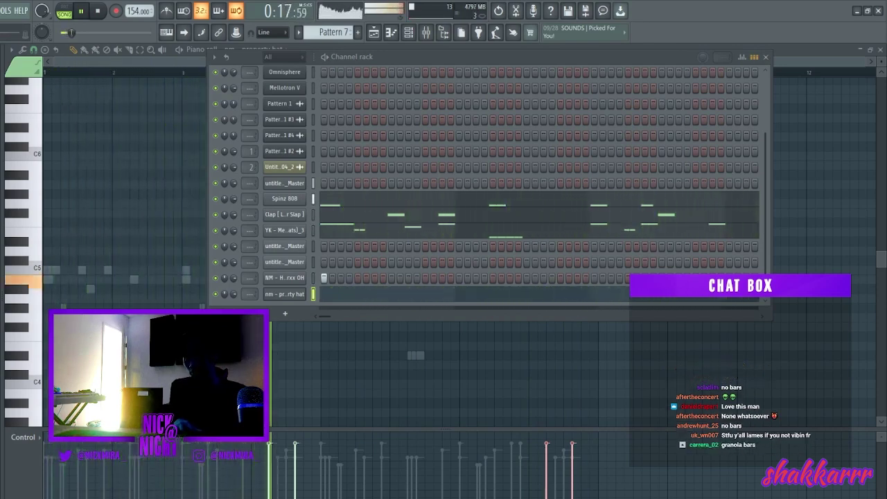
scroll(290, 304, "down", 1)
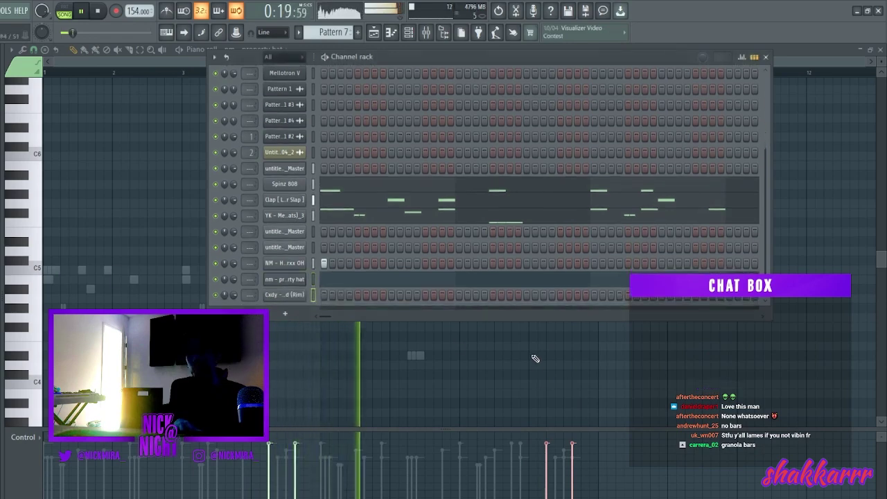
left_click(476, 294)
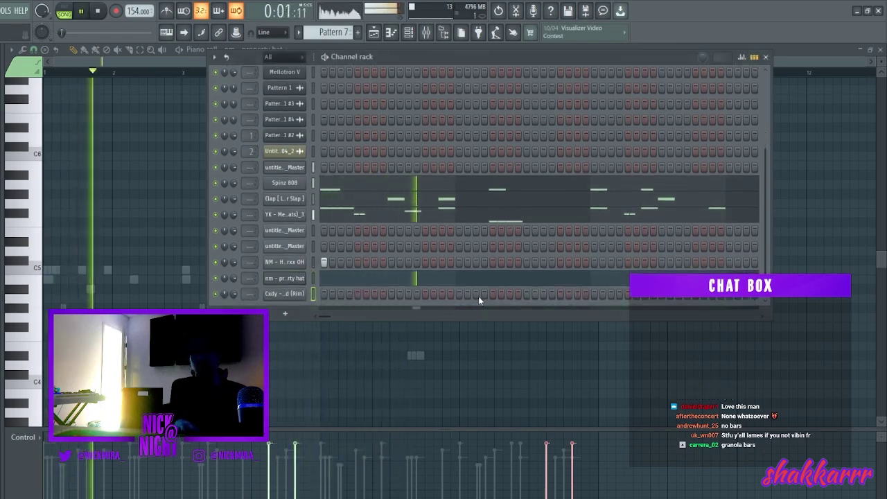
right_click(304, 293)
left_click(345, 306)
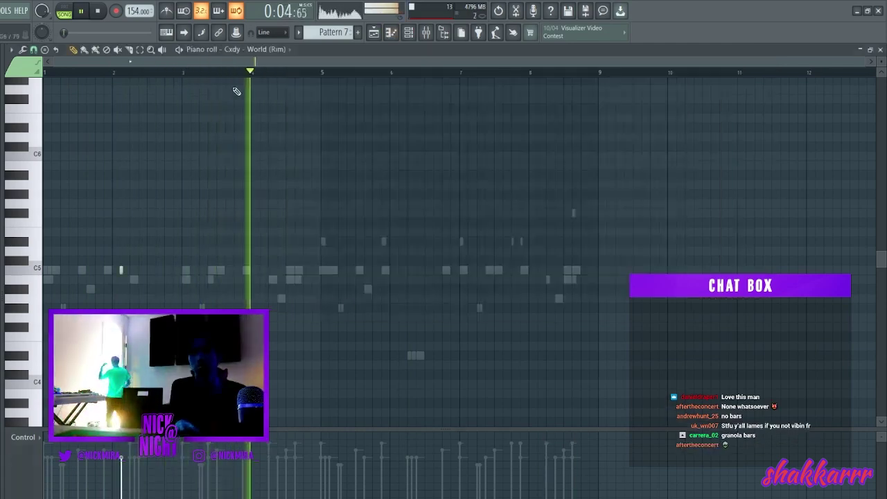
Duplicate the rim hit from bars 1 and 2 into bars 3 and 4 and add A4 notes halfway through beats 3 and 4 of bar 4
left_click_drag(183, 73, 45, 73)
key("ctrl+b")
scroll(307, 273, "up", 5)
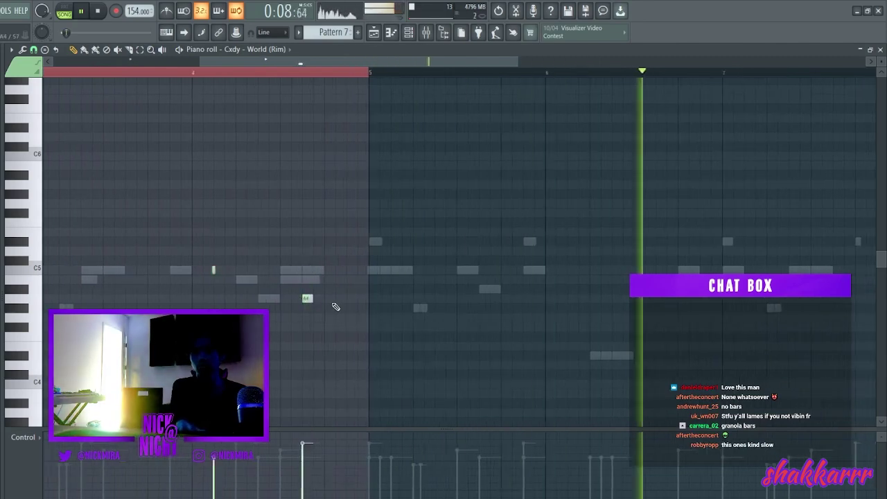
scroll(347, 297, "down", 5)
Duplicate the rim pattern from bars 1 to 4 into bars 5 to 8 and clear the selection
left_click_drag(183, 72, 45, 72)
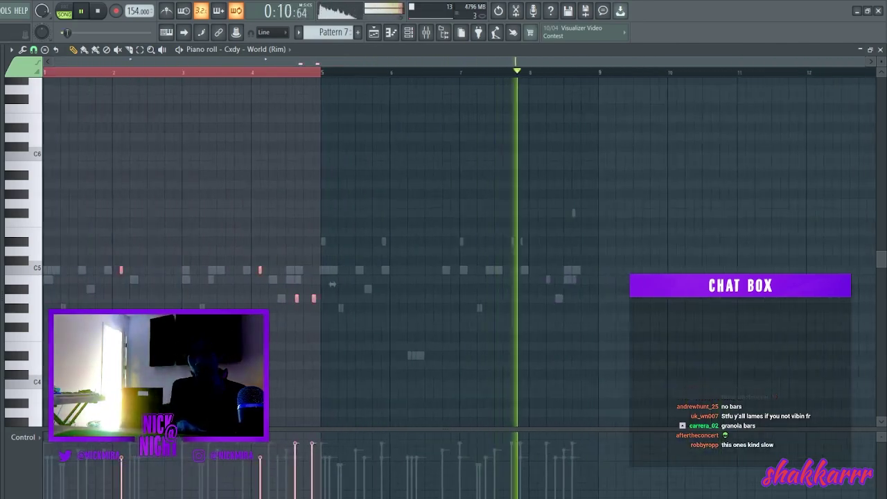
key("ctrl+b")
left_click(557, 222)
right_click(557, 223)
left_click_drag(600, 74, 320, 70)
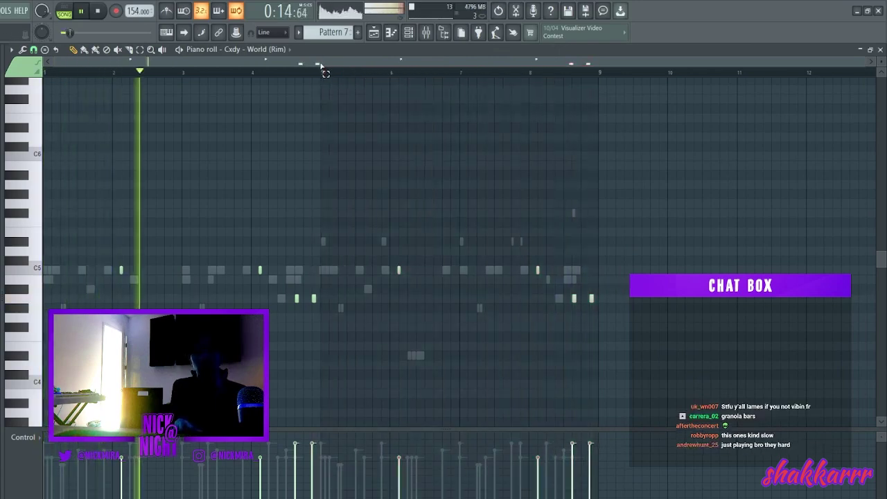
Load a percussion sample into a new channel with a hit on step 1 and swap the sample for Shake Perc
left_click(409, 33)
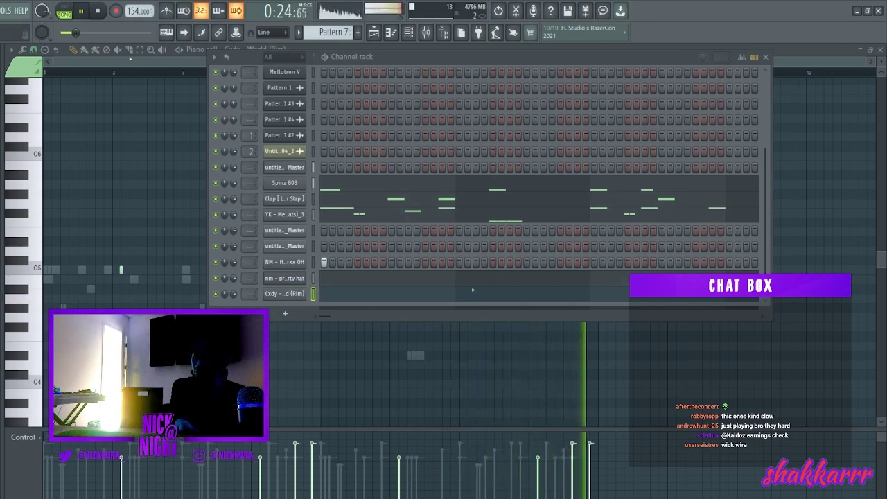
key("space")
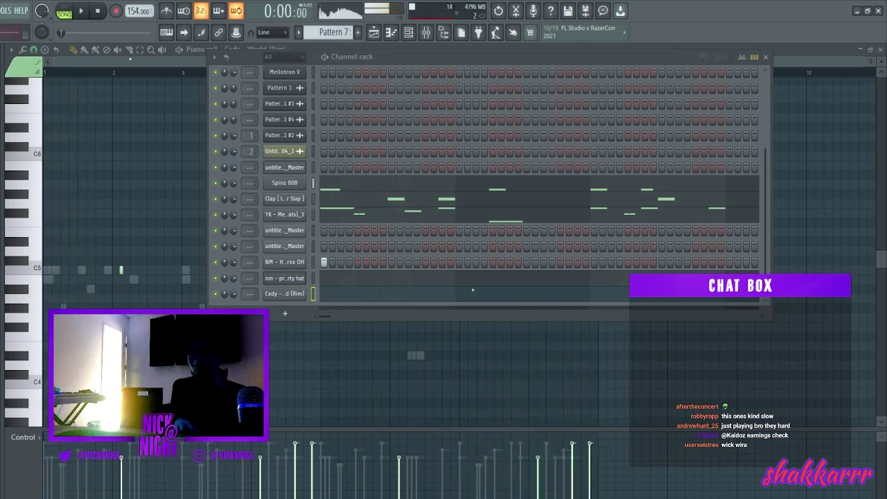
key("space")
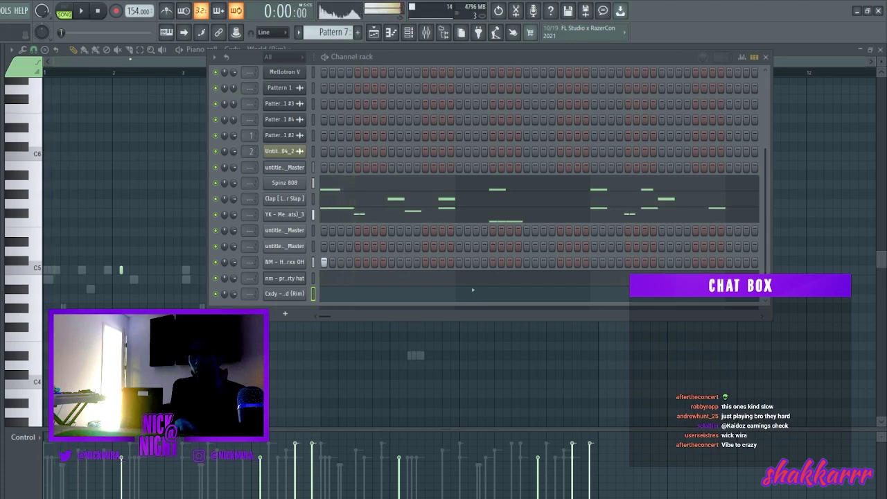
scroll(298, 302, "down", 1)
key("space")
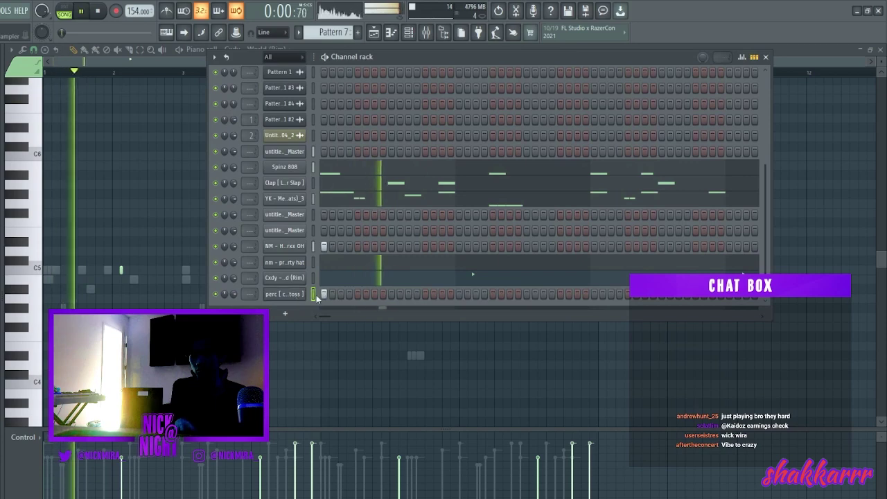
left_click(297, 293)
left_click(301, 98)
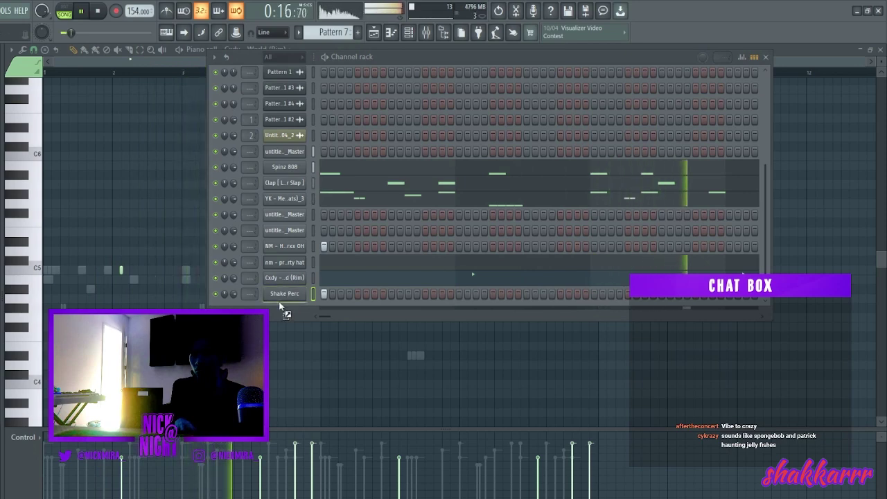
Add a Stick [ drip harder ] channel with hits on steps 3 and 7 and a second Stick channel with a hit on step 5
scroll(278, 302, "down", 1)
key("space")
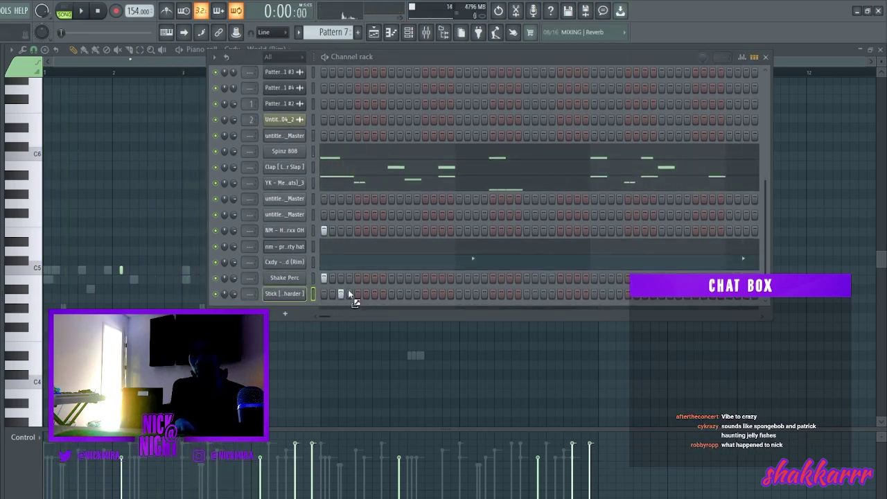
scroll(326, 303, "down", 1)
left_click(375, 280)
left_click(357, 293)
key("space")
key("space")
left_click(295, 278)
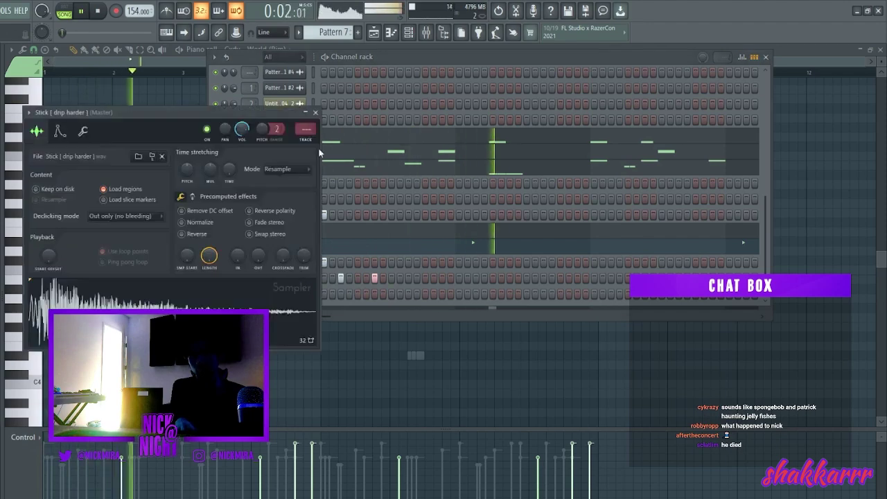
left_click(315, 112)
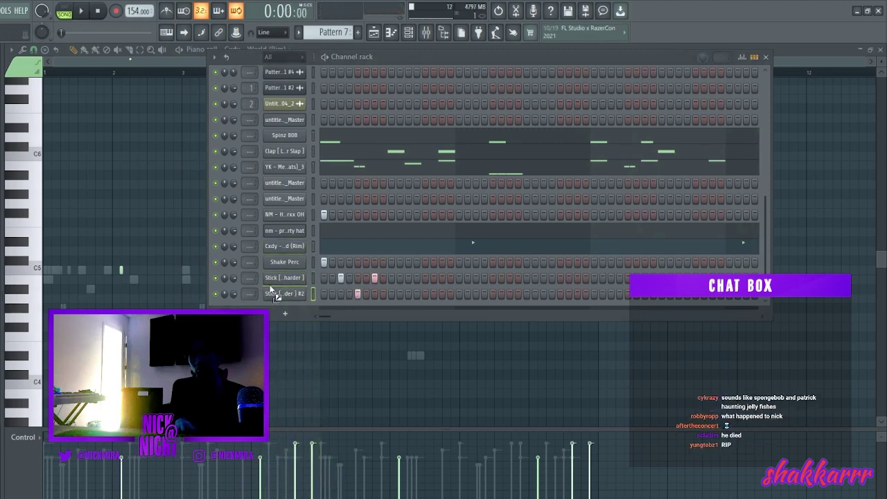
Swap the second Stick sample for repko - perc(rod), move its hit to step 7 and remove the first Stick channel's step 7 hit
key("space")
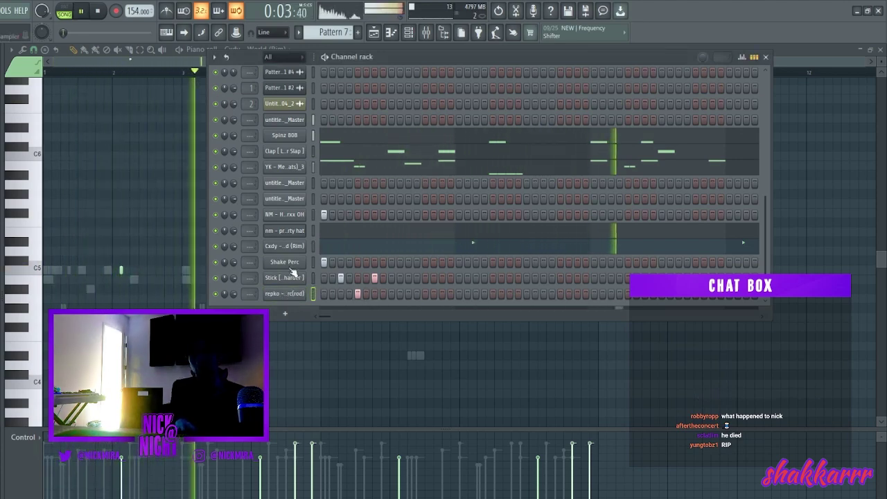
key("space")
right_click(356, 295)
right_click(373, 279)
left_click(374, 295)
key("space")
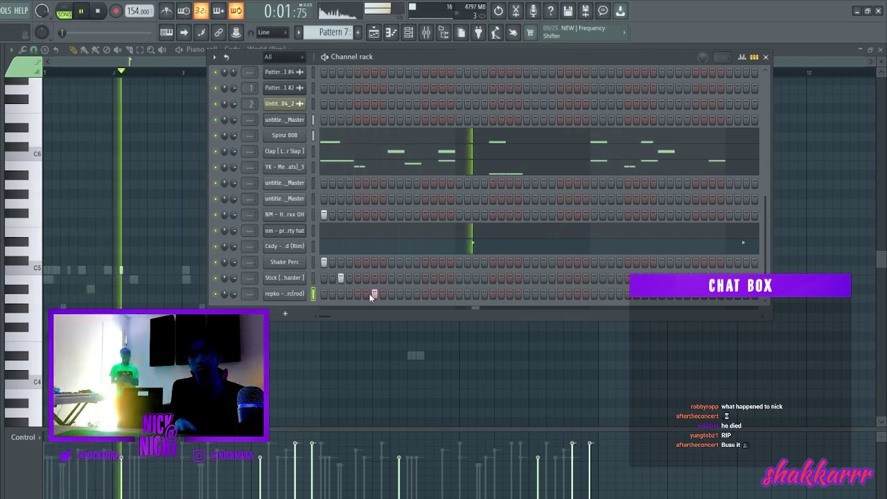
left_click(358, 262)
key("space")
key("space")
right_click(358, 263)
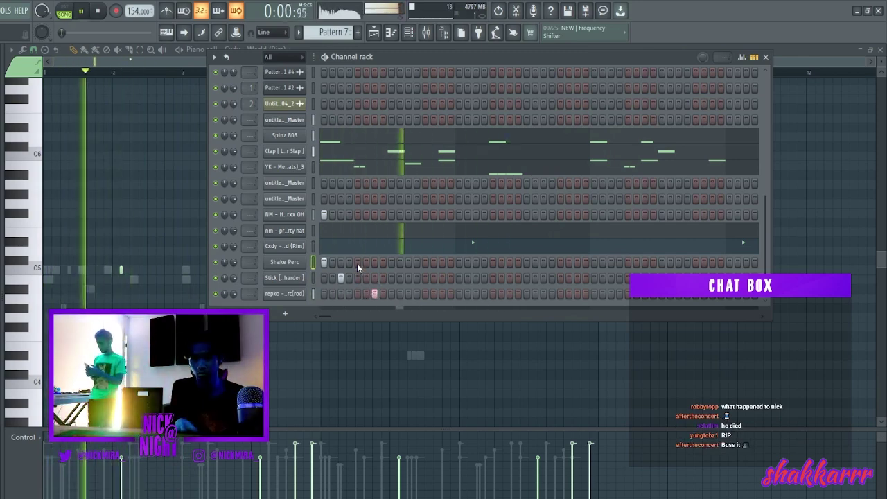
Load the Perc [ issa ] sample into a new channel, place a hit on step 5 and play the pattern
key("space")
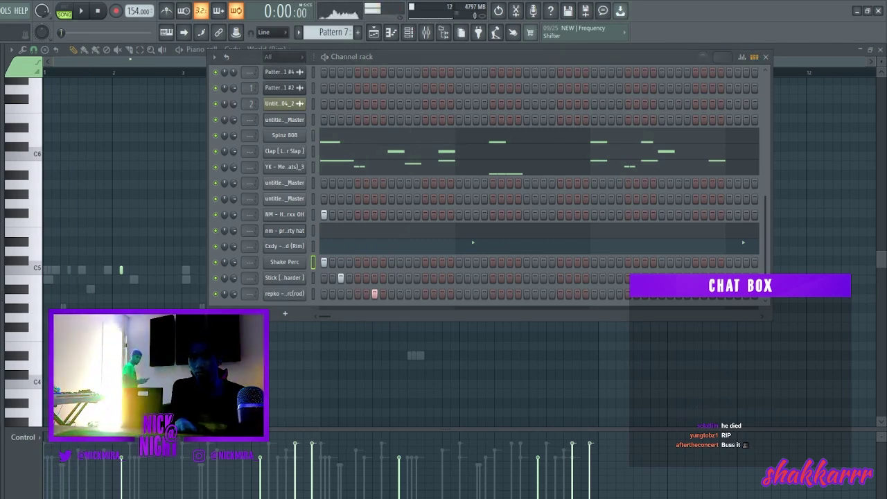
left_click_drag(286, 306, 281, 304)
left_click(357, 294)
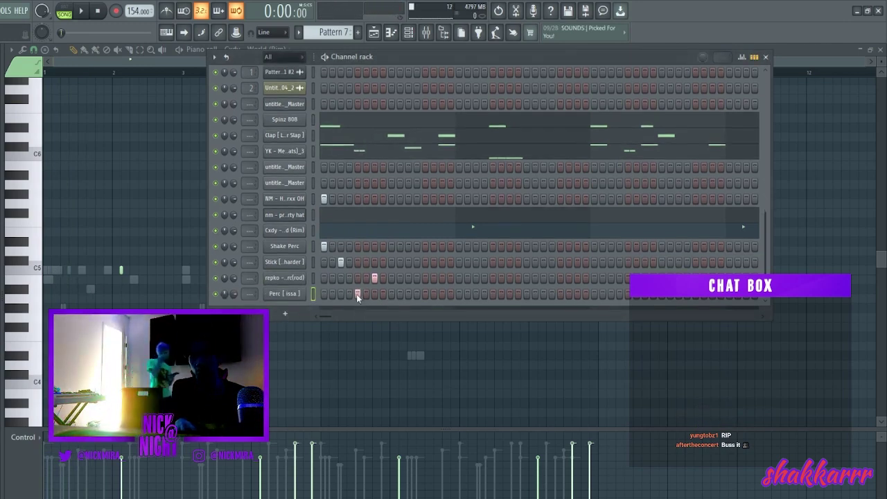
key("space")
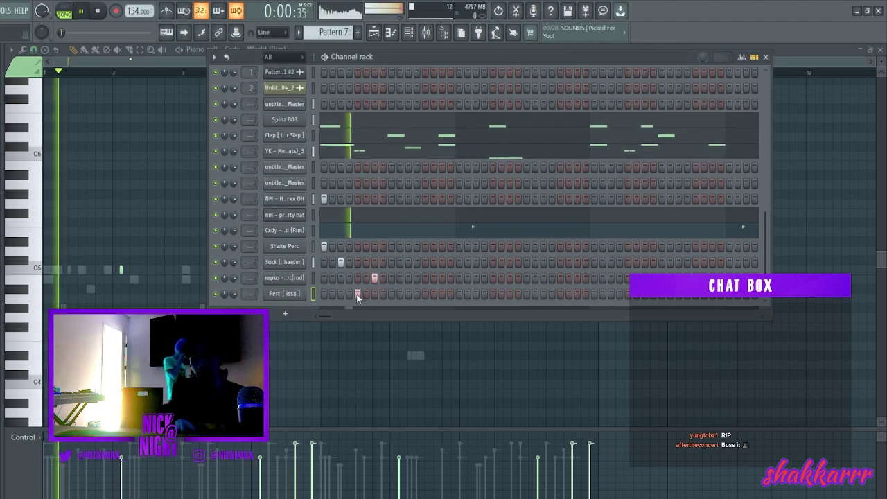
Duplicate the Shake Perc and Stick [ drip harder ] hits from bars 1 to 4 into bars 5 to 8 in the piano roll
right_click(286, 249)
left_click(315, 258)
double_click(324, 72)
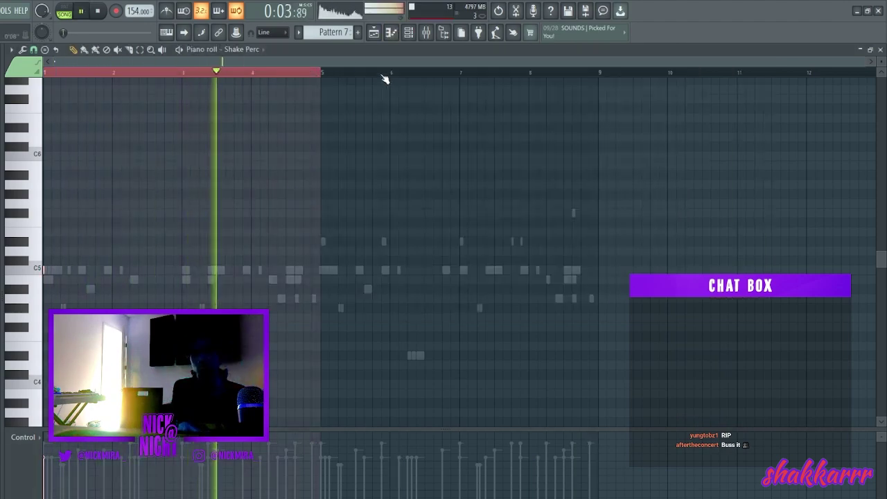
key("ctrl+b")
scroll(260, 55, "down", 1)
left_click_drag(600, 73, 45, 72)
key("ctrl+b")
Duplicate the repko - perc(rod) and Perc [ issa ] hits from bars 1 to 4 into bars 5 to 8
scroll(276, 51, "down", 1)
left_click_drag(599, 73, 45, 73)
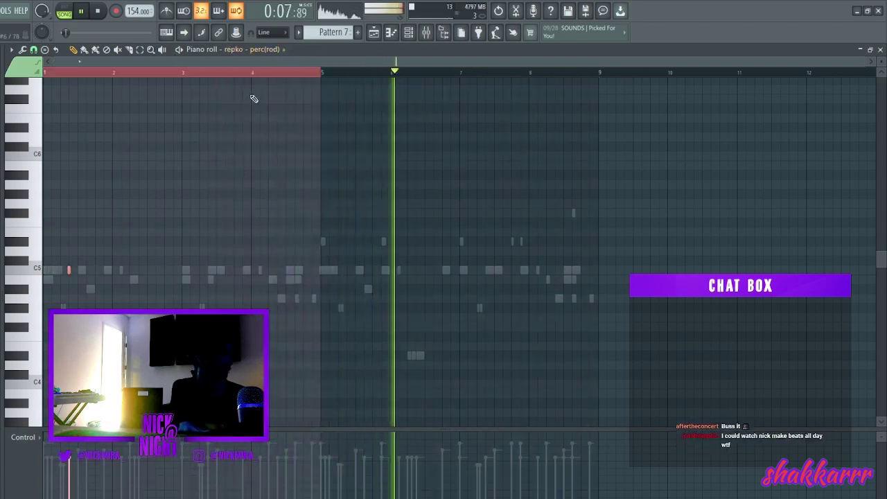
key("ctrl+b")
scroll(273, 51, "down", 1)
left_click_drag(588, 74, 354, 73)
key("ctrl+b")
Load the Cappin HH sample into a new channel and place hits on steps 3, 7, 11 and 15
left_click(408, 32)
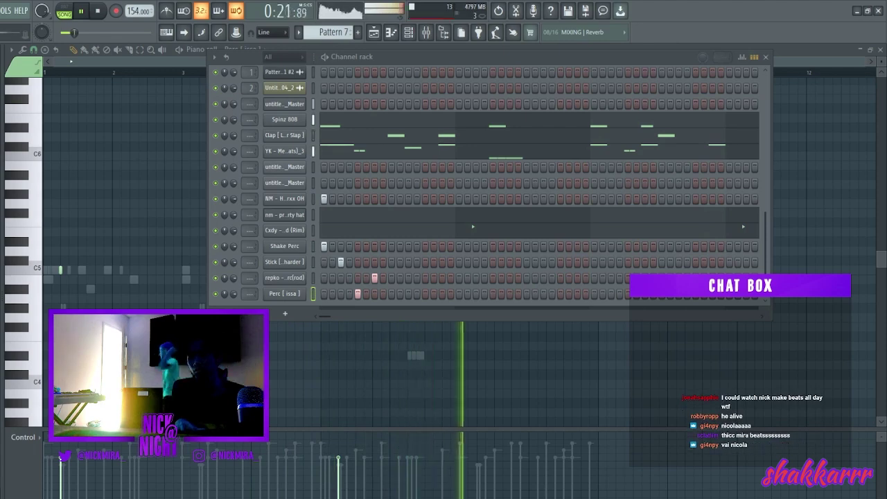
left_click(3, 375)
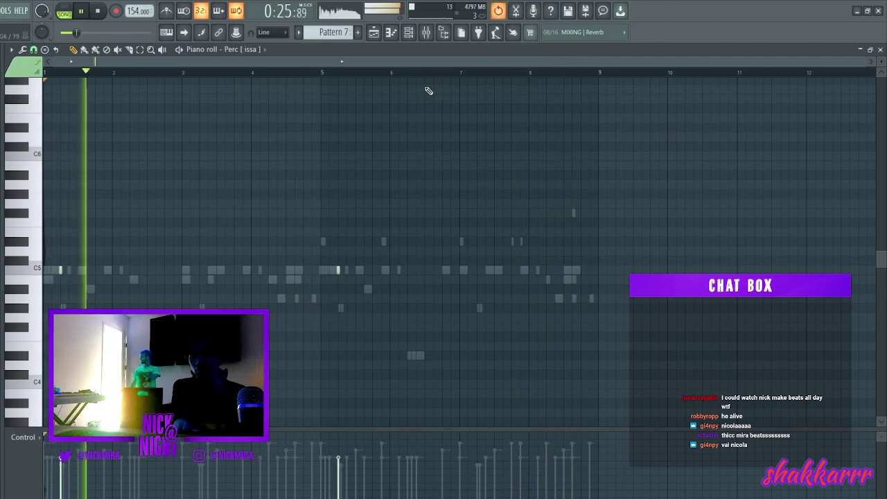
key("F6")
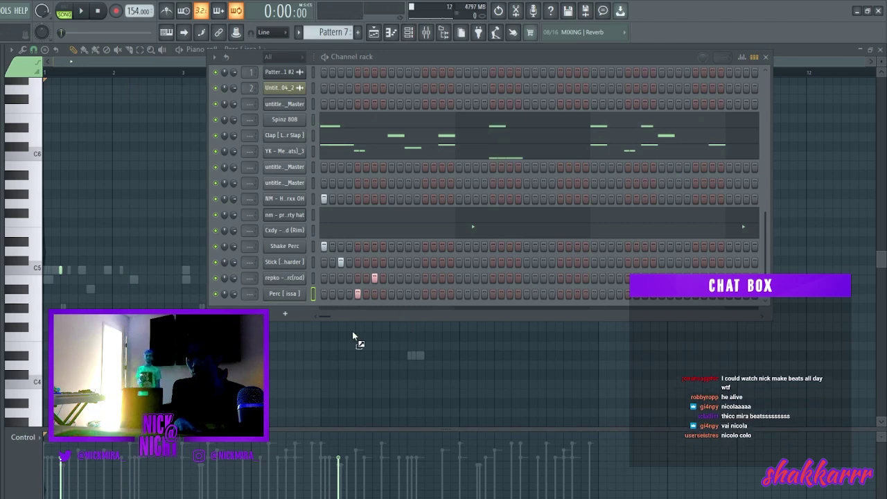
left_click_drag(278, 305, 277, 303)
left_click(349, 293)
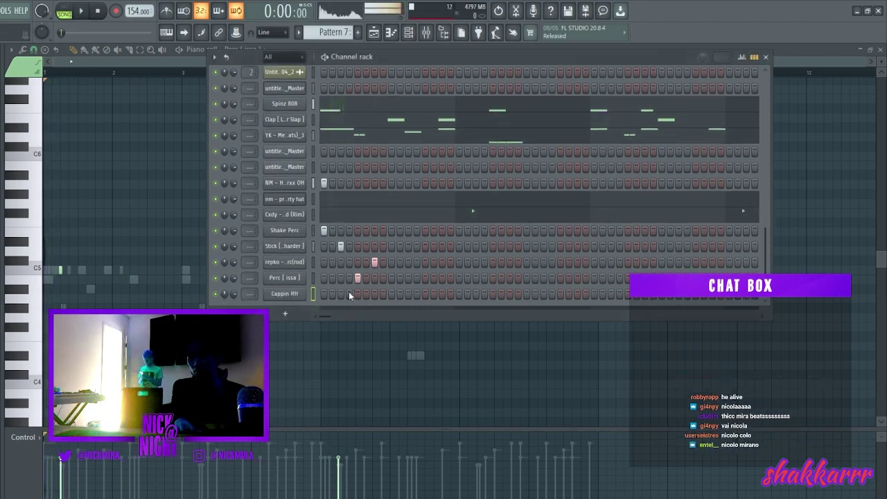
left_click(348, 293)
left_click(340, 294)
key("space")
left_click(408, 293)
left_click(442, 293)
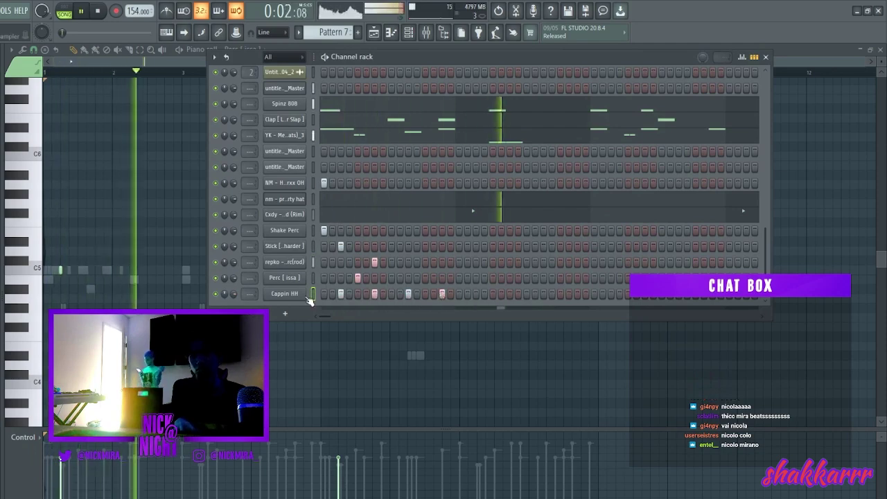
Duplicate the Cappin HH hits from bar 1 through bar 8 in the piano roll
key("F7")
left_click_drag(114, 72, 46, 72)
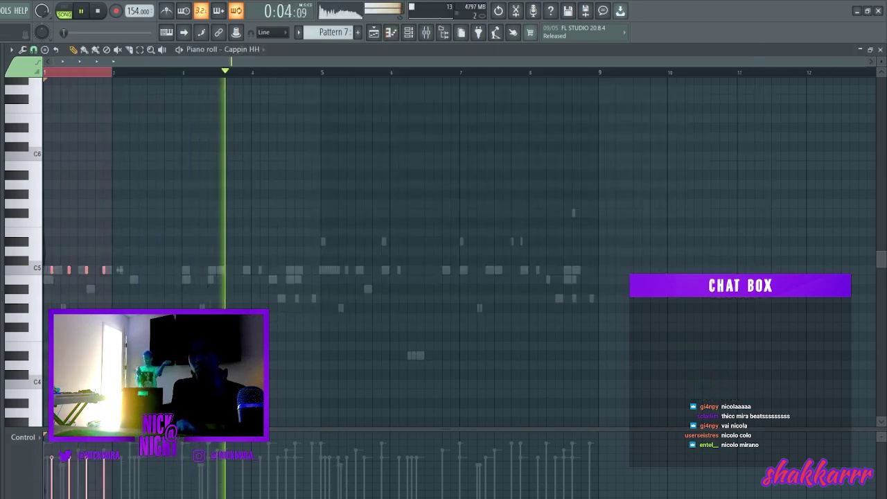
key("ctrl+b")
key("ctrl+b")
key("ctrl+b")
key("ctrl+b")
key("ctrl+b")
key("ctrl+b")
key("ctrl+b")
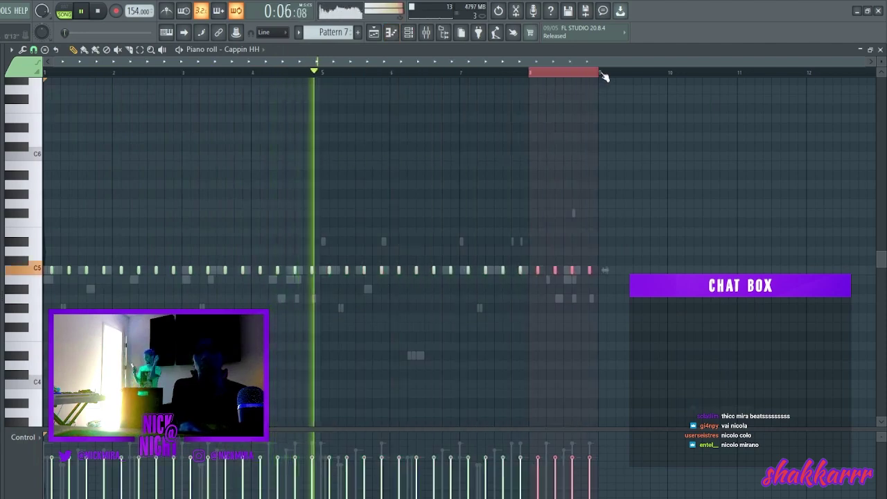
Mute the Cappin HH channel and play the song without it
key("F6")
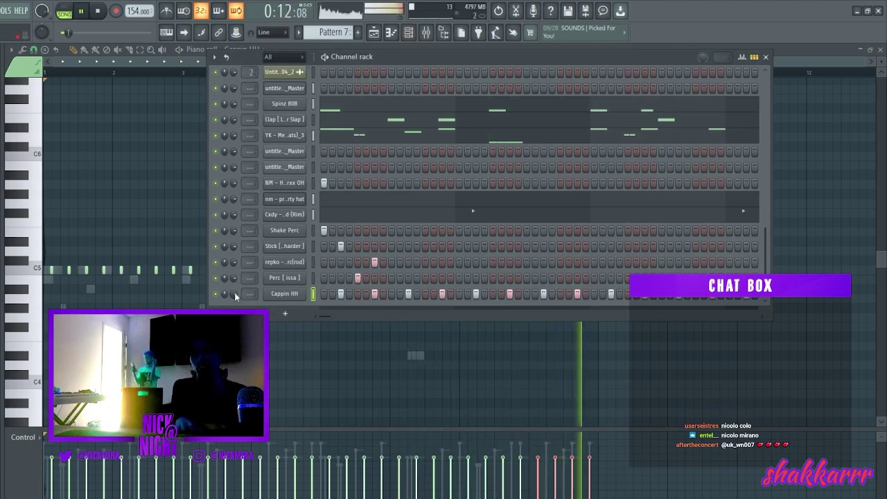
scroll(174, 339, "up", 2)
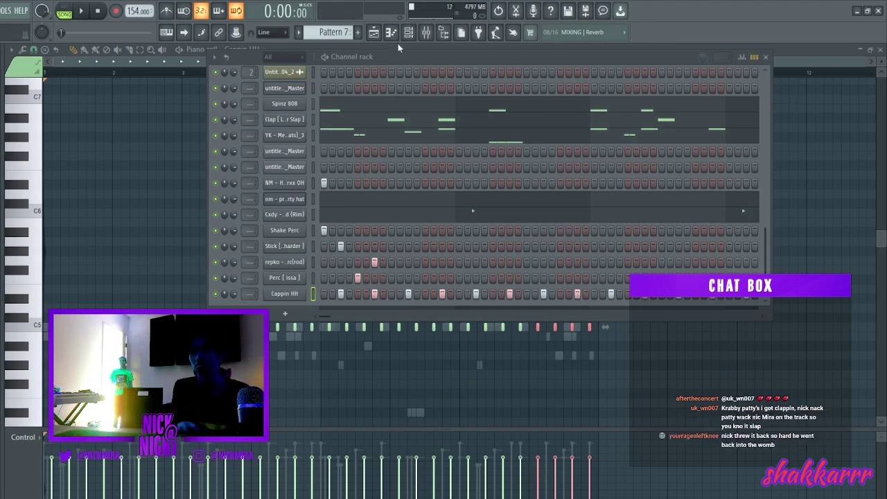
left_click(374, 34)
scroll(382, 113, "down", 5)
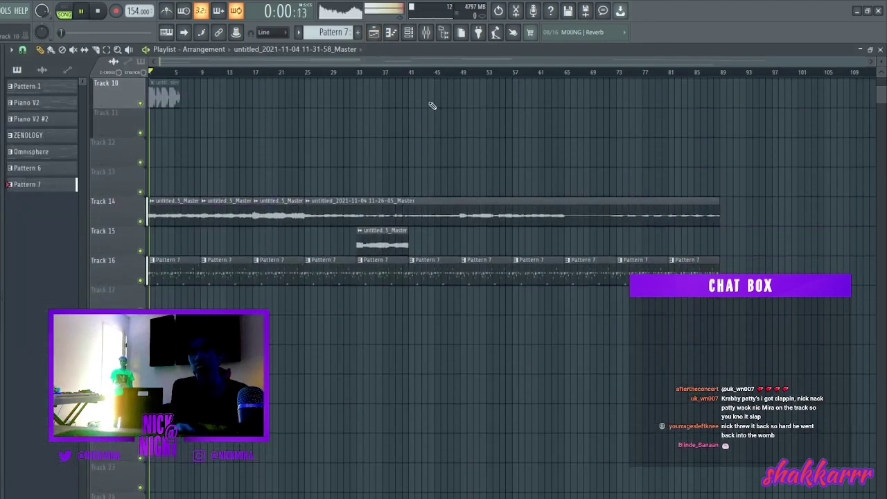
left_click(391, 32)
left_click(408, 32)
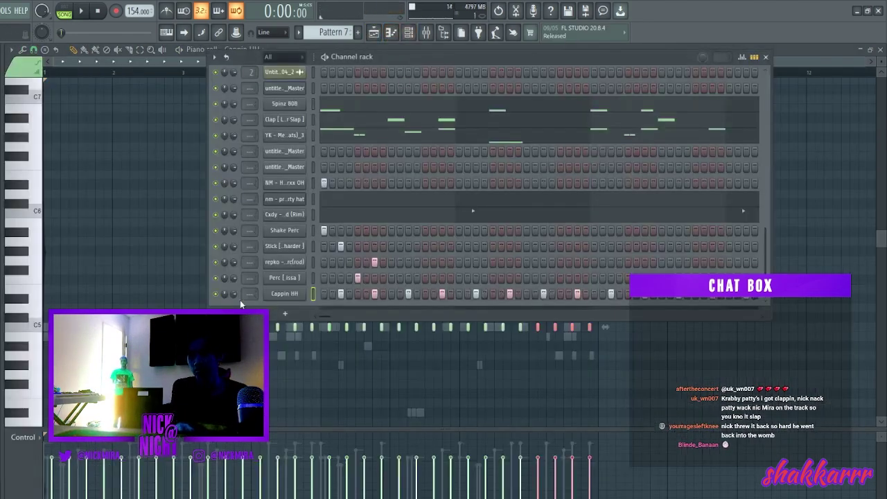
left_click(215, 293)
key("space")
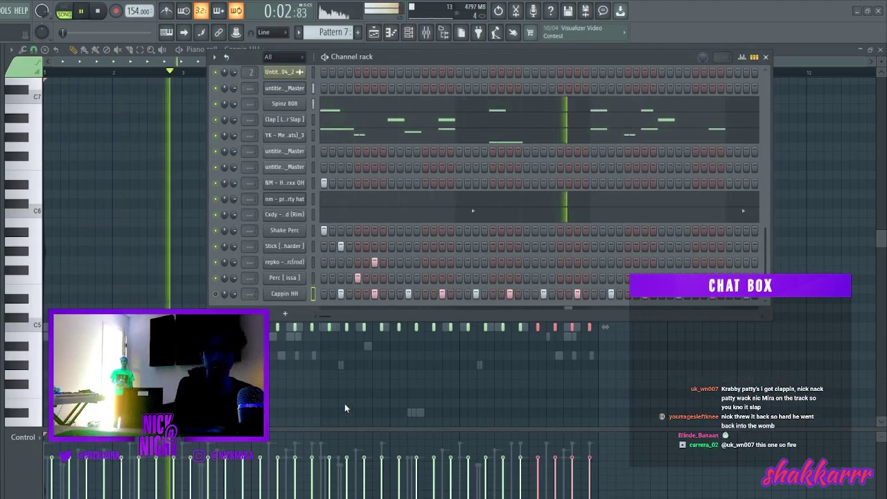
Delete all the Pattern 7 clips from Track 16 in the playlist and stop playback
key("F5")
left_click(374, 32)
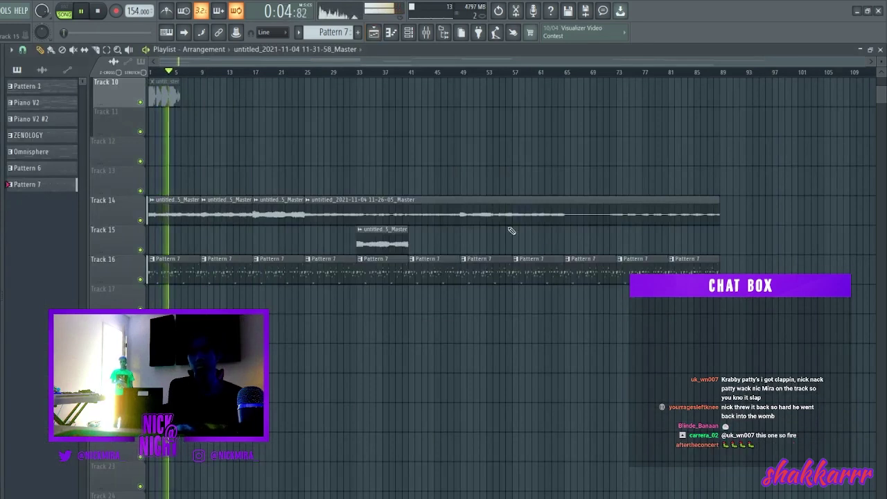
scroll(464, 201, "up", 3)
left_click_drag(798, 390, 158, 361)
key("Delete")
key("space")
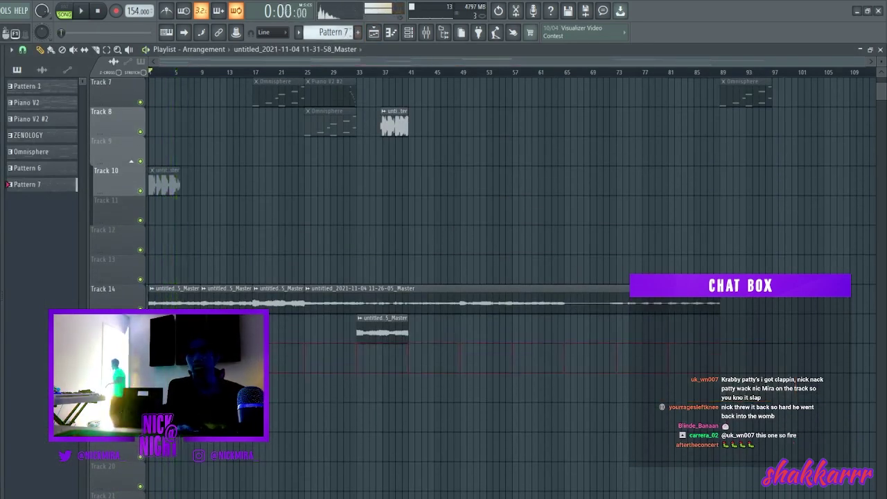
Split Pattern 7 by channel and place the patterns from Spinz 808 to Perc [ issa ] at bar 1, beneath Track 15
right_click(346, 33)
left_click(432, 196)
left_click(57, 186)
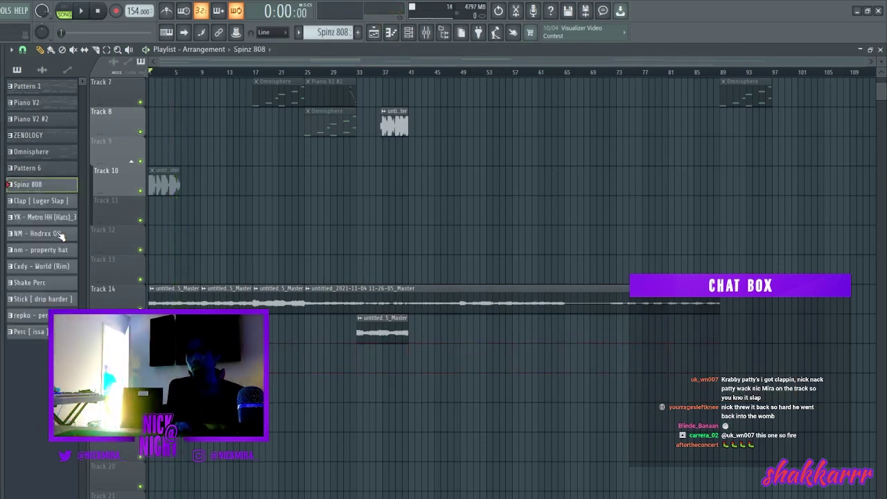
left_click(46, 332, "shift")
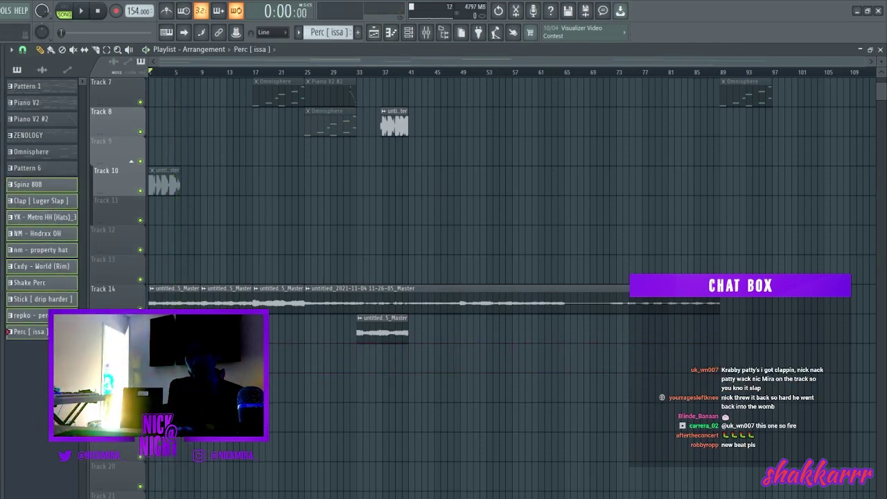
left_click(155, 359)
scroll(173, 359, "down", 3)
scroll(174, 359, "up", 3)
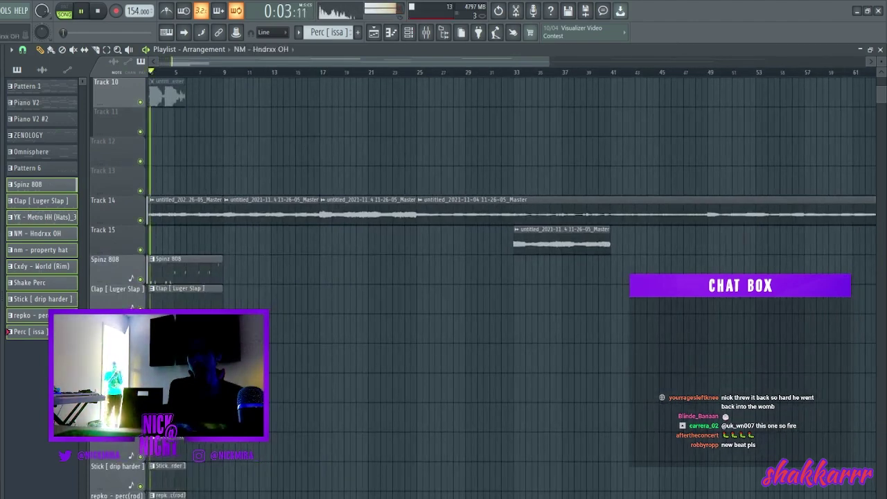
Extend the shorter percussion clips, from Shake Perc down, to the same eight-bar length as the other drum clips
scroll(346, 208, "down", 5)
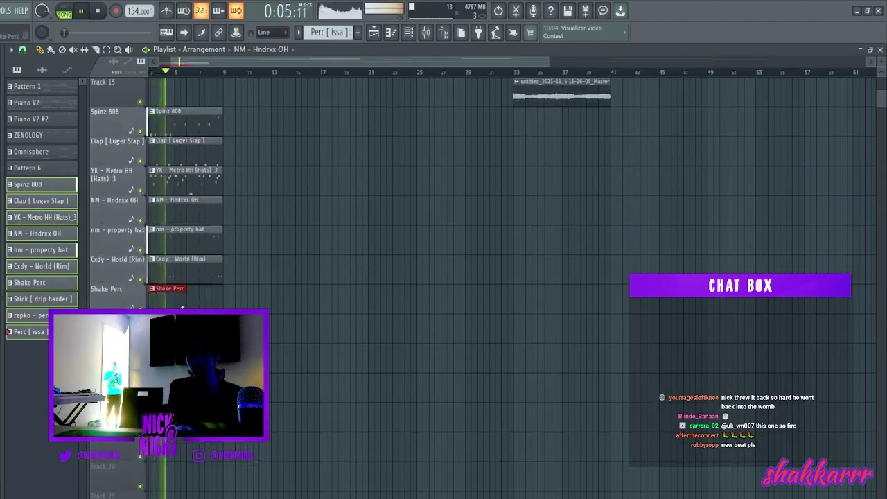
left_click_drag(206, 311, 170, 309)
left_click(182, 304)
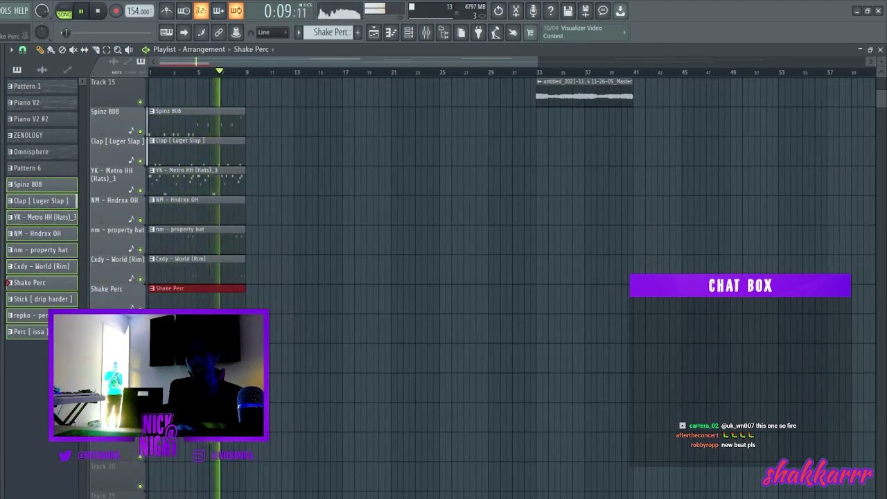
Select all the eight-bar drum and 808 clips and duplicate them seven times, filling the playlist to bar 65
left_click_drag(263, 418, 163, 152)
key("ctrl+b")
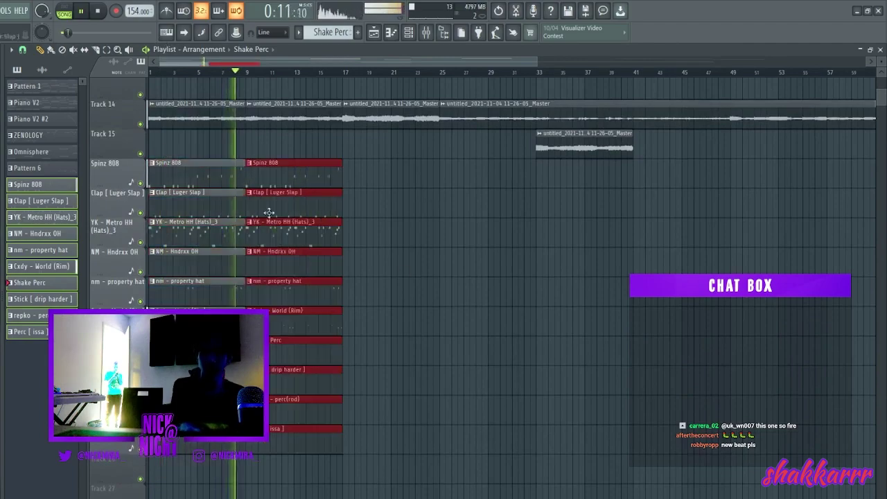
key("ctrl+b")
key("ctrl+b")
key("ctrl+b")
key("ctrl+b")
key("ctrl+b")
key("ctrl+b")
scroll(408, 273, "down", 3)
Inspect the master's Fruity soft clipper in the mixer and look over the channel rack
left_click(426, 32)
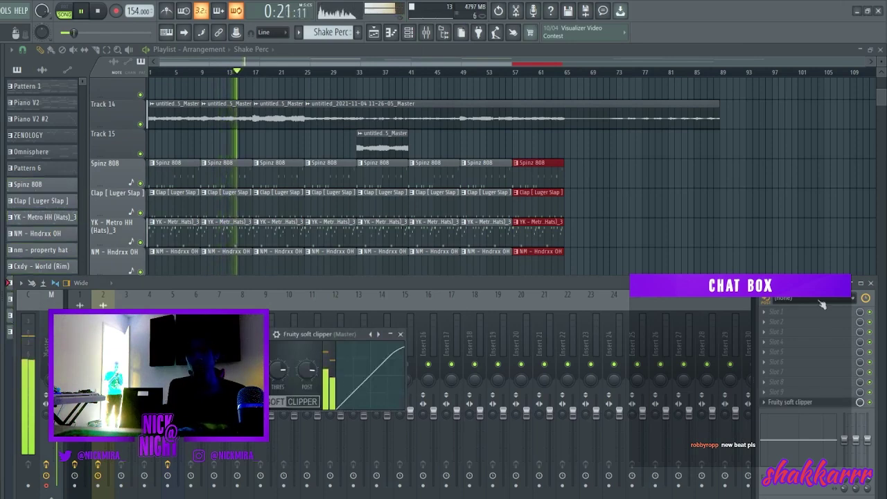
left_click(783, 401)
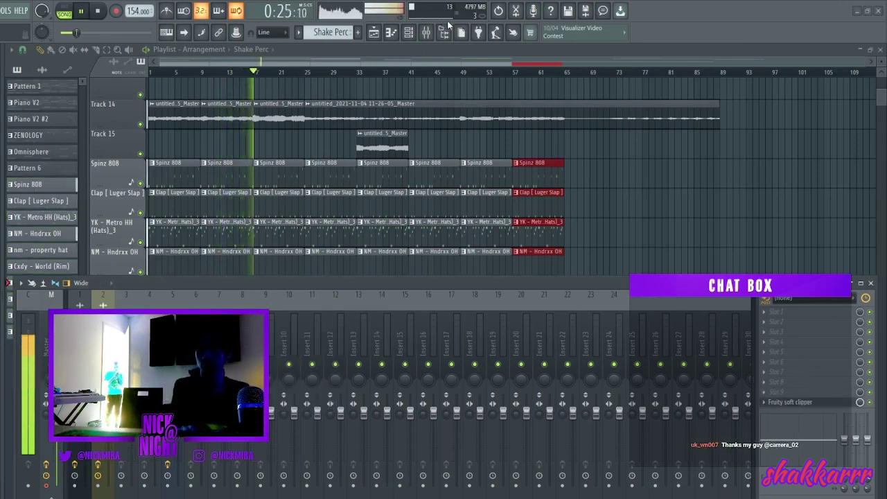
left_click(411, 34)
scroll(341, 117, "up", 2)
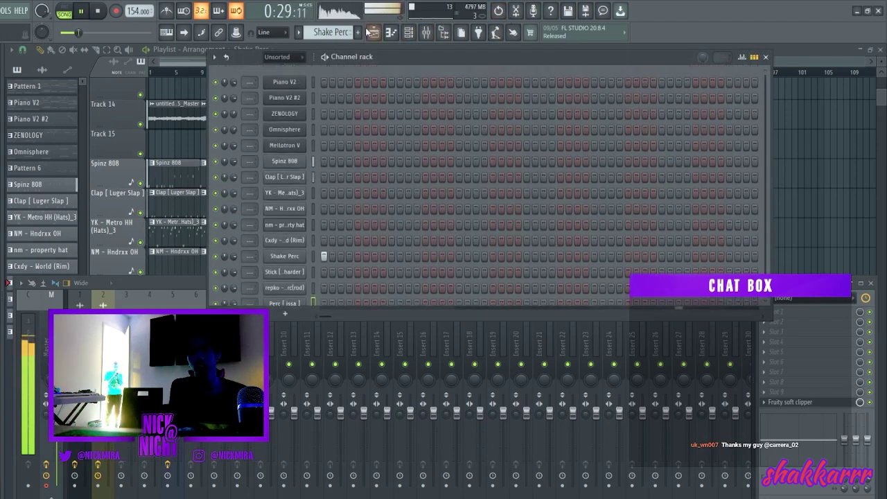
Delete the drum and 808 clips in bars 1 to 8 so the melody plays alone as an intro
left_click(375, 33)
key("space")
left_click_drag(173, 164, 174, 431)
key("space")
scroll(125, 302, "up", 1)
scroll(124, 302, "up", 5)
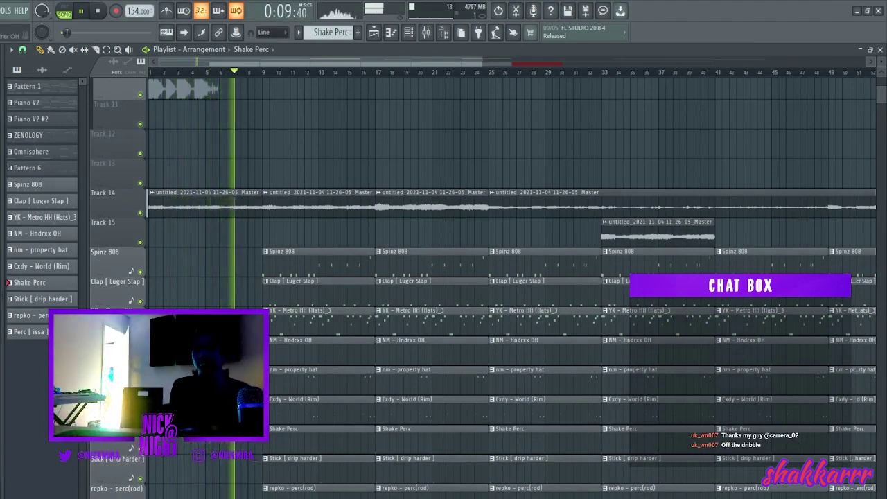
Trim the starts of the Spinz 808, Clap, YK - Metro HH and NM - Hndrxx OH clips from bar 17 to bar 19
scroll(290, 307, "down", 2)
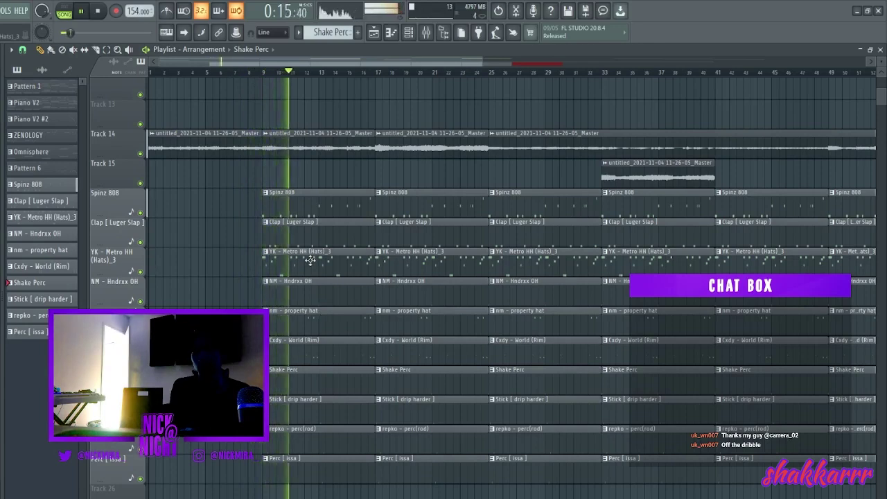
scroll(311, 260, "down", 3)
scroll(252, 261, "up", 4)
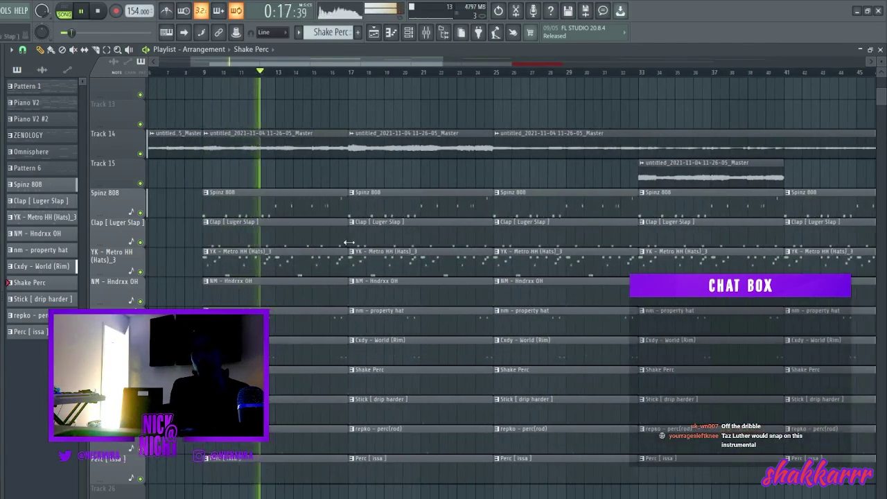
left_click_drag(350, 211, 385, 212)
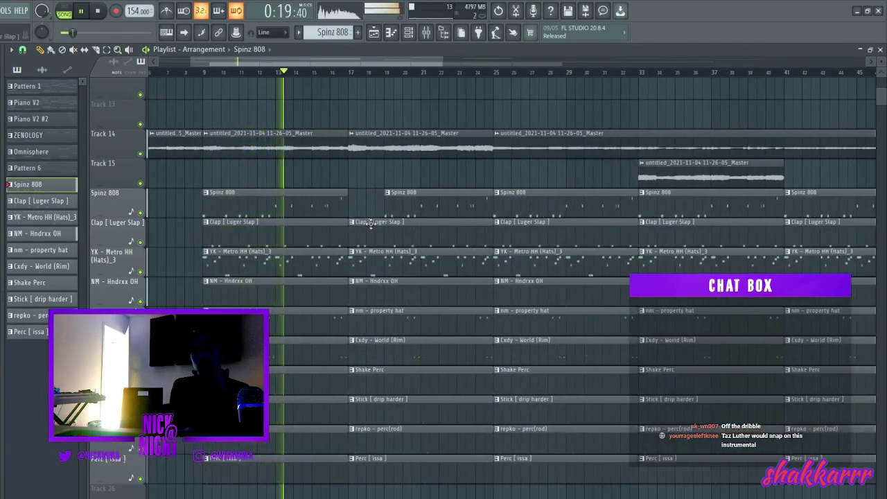
left_click_drag(350, 234, 383, 236)
left_click_drag(350, 262, 385, 262)
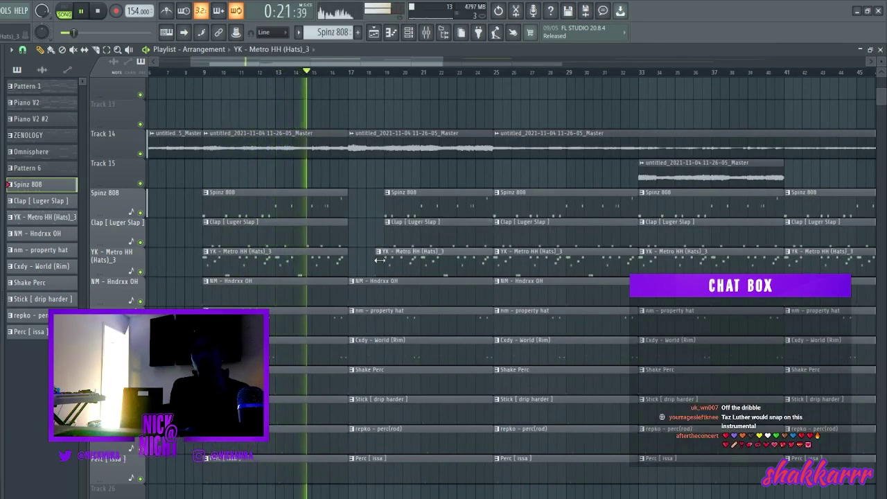
left_click_drag(352, 291, 385, 291)
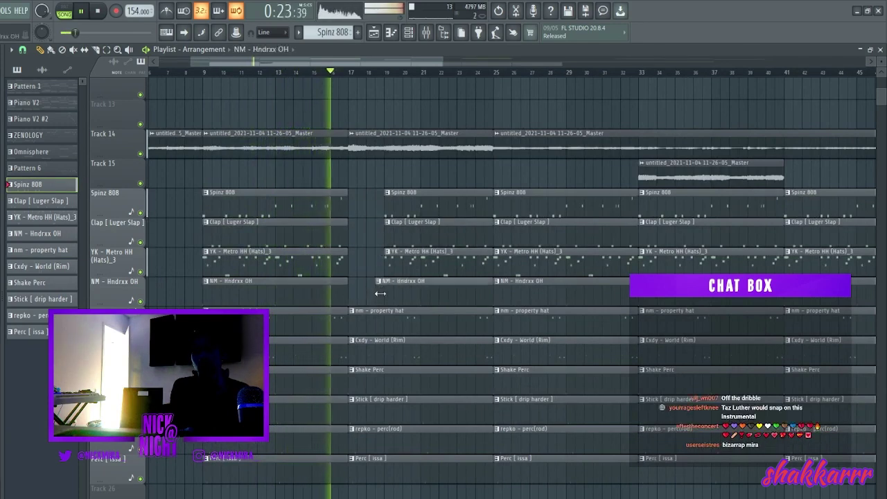
scroll(382, 296, "down", 3)
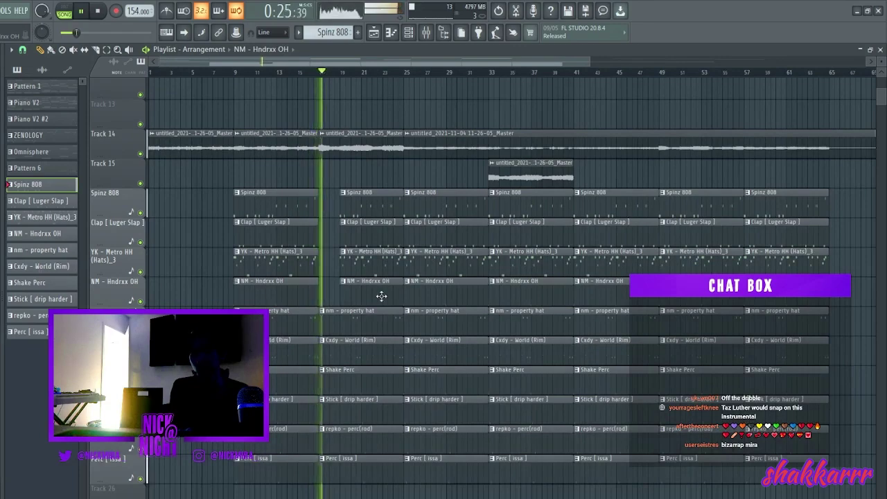
scroll(324, 264, "up", 2)
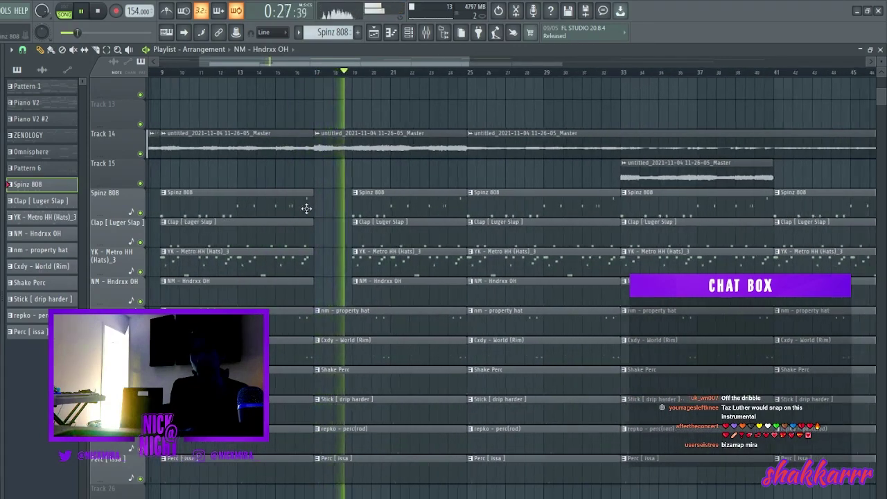
scroll(305, 208, "down", 1)
scroll(298, 218, "up", 2)
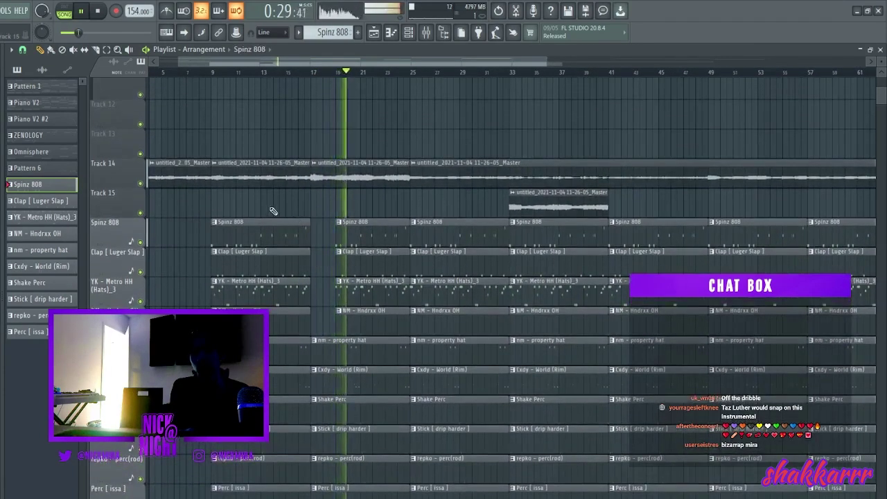
left_click_drag(214, 214, 315, 199)
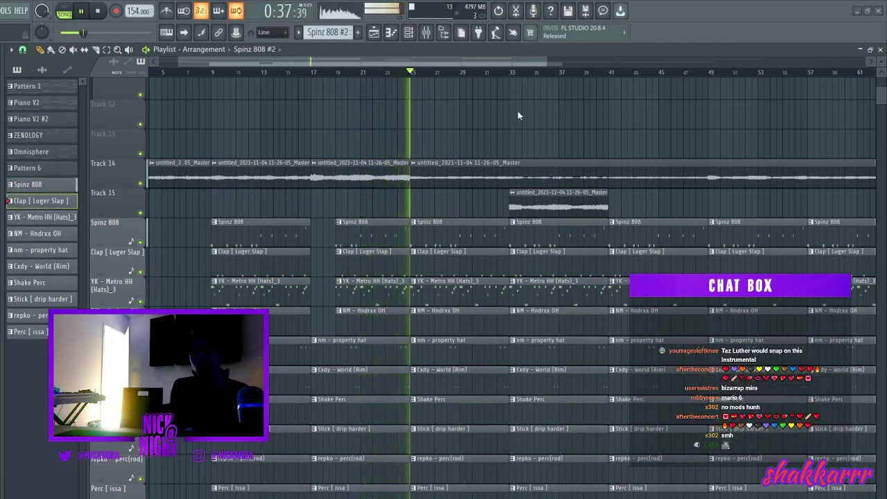
Replace the trimmed Spinz 808 clip with a full eight-bar copy starting at bar 17
scroll(304, 234, "up", 2)
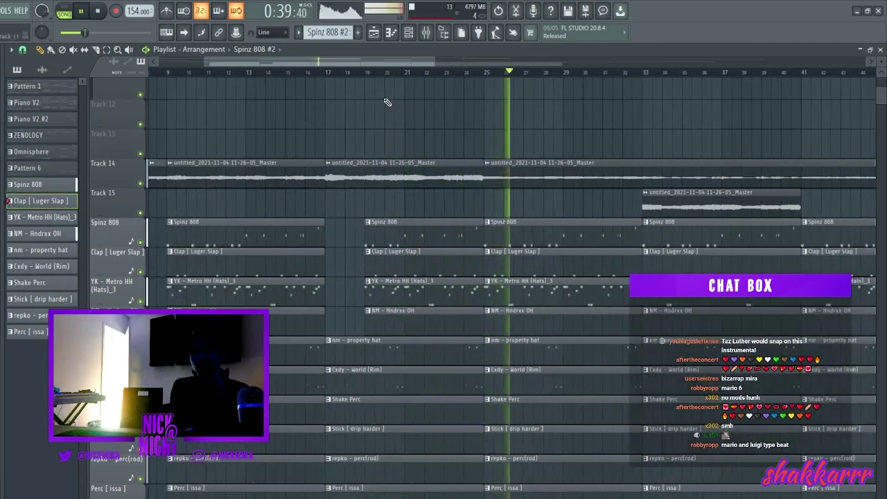
scroll(359, 234, "down", 2)
right_click(364, 234)
left_click(329, 235, "ctrl")
key("ctrl+b")
Delete the hi-hat, open hat, rim and percussion clips in bars 25 to 32, keeping the Spinz 808 and Clap clips
scroll(439, 158, "down", 1)
scroll(439, 158, "down", 1)
right_click(401, 299)
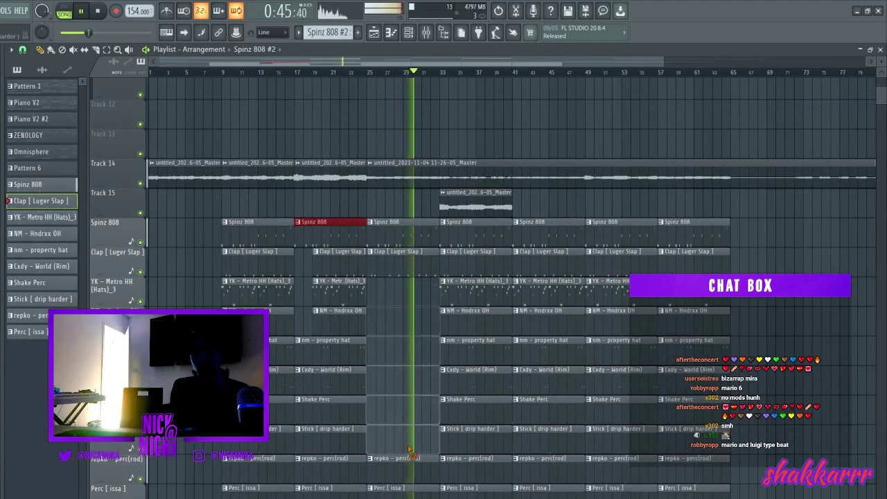
right_click(402, 471)
scroll(442, 286, "up", 2)
scroll(427, 281, "down", 2)
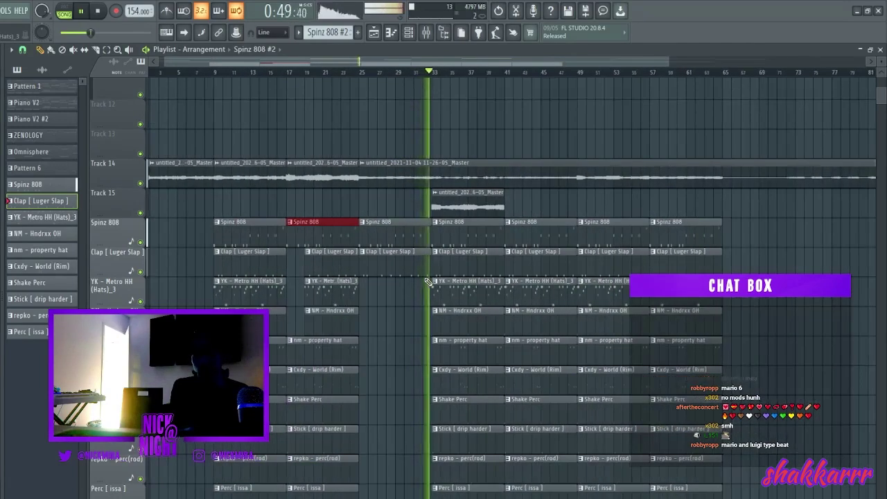
double_click(392, 238)
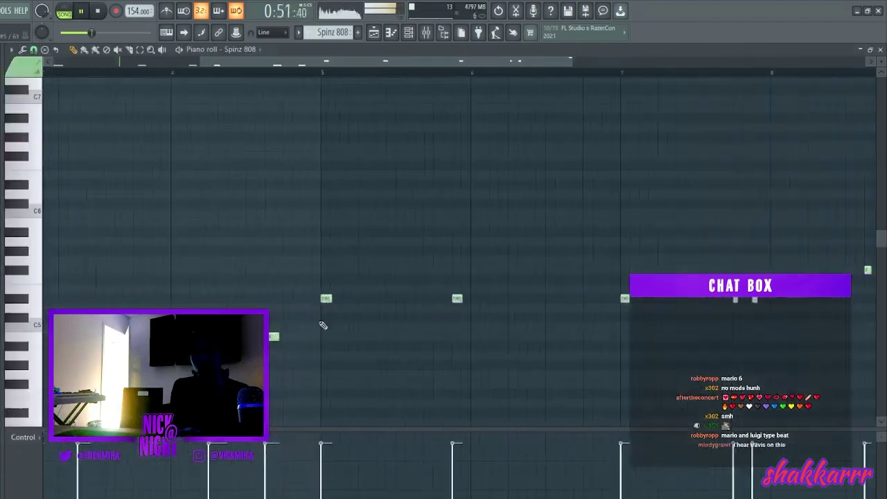
scroll(323, 323, "down", 3)
left_click(391, 32)
scroll(386, 209, "down", 2)
key("space")
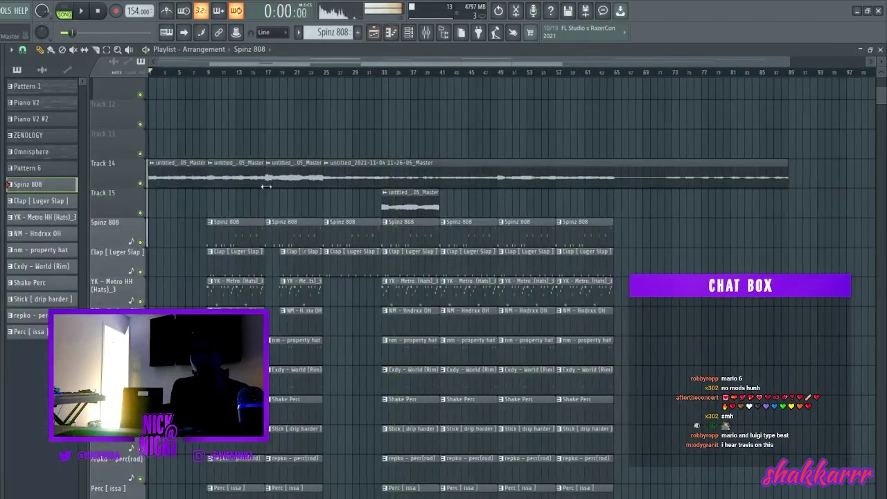
Make the bar 17 Spinz 808 clip a unique pattern and move the notes in its first four bars up one octave
double_click(325, 285)
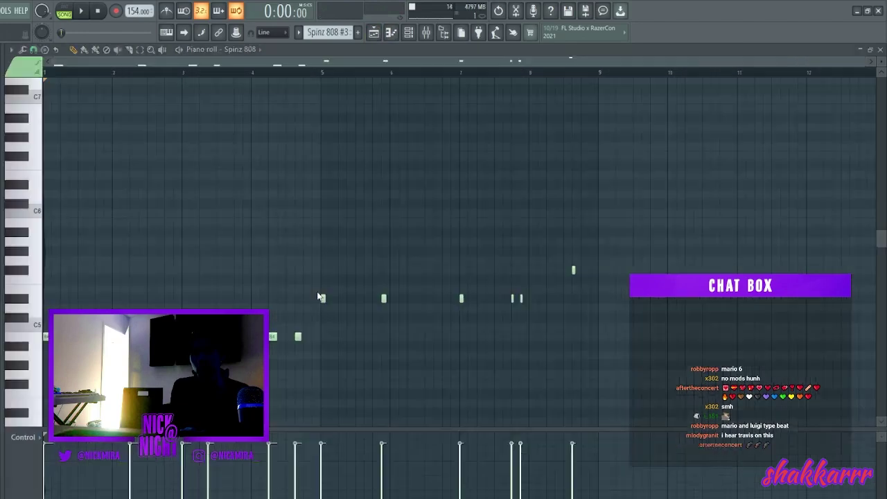
left_click_drag(352, 324, 46, 358)
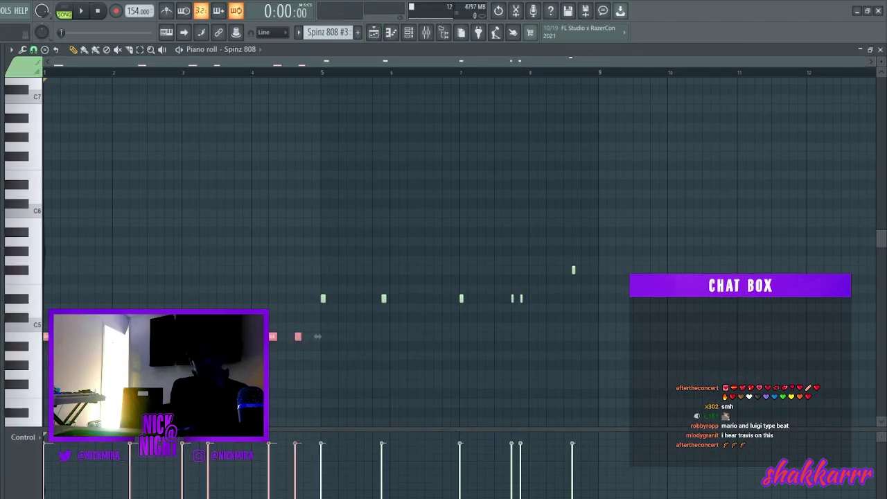
left_click_drag(363, 244, 264, 210)
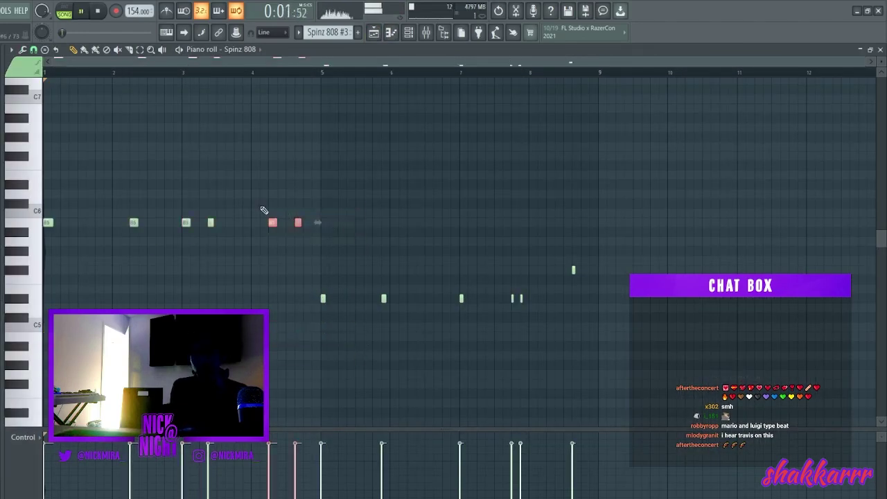
left_click(374, 35)
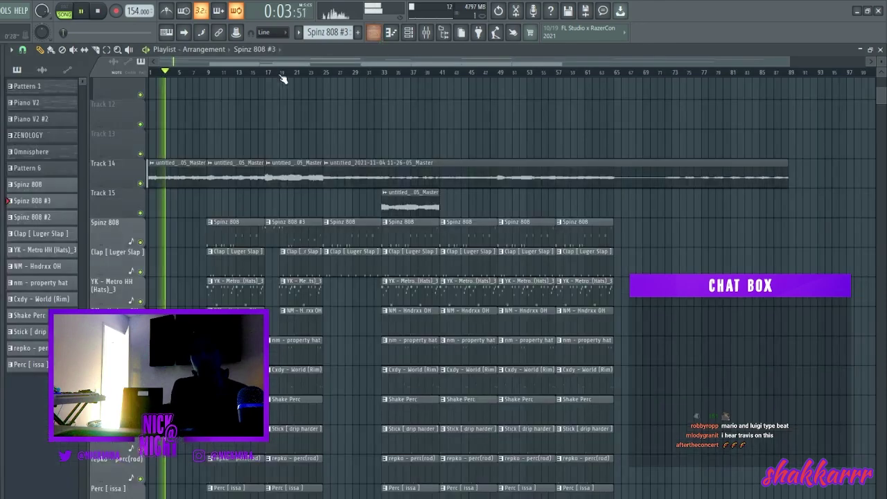
Trim the start of the Spinz 808 #3 clip to bar 19 and extend the Clap clip below it back to bar 18
left_click(266, 71)
scroll(277, 259, "up", 3)
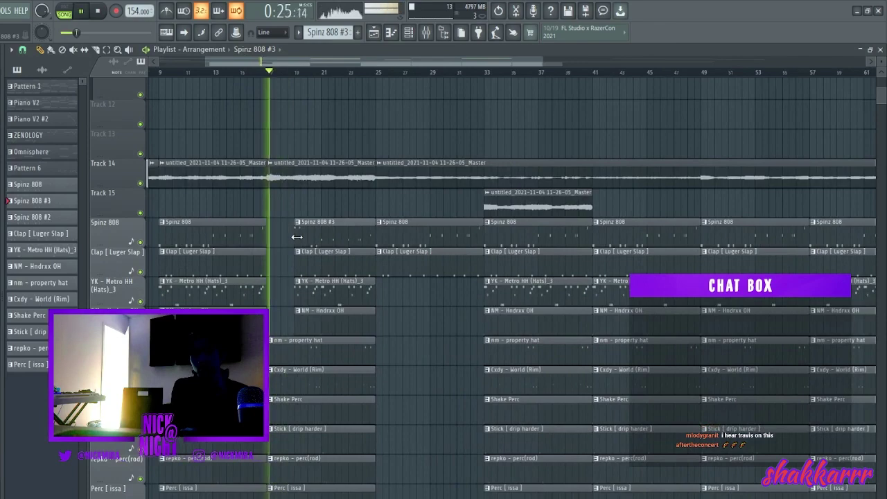
scroll(291, 249, "up", 2)
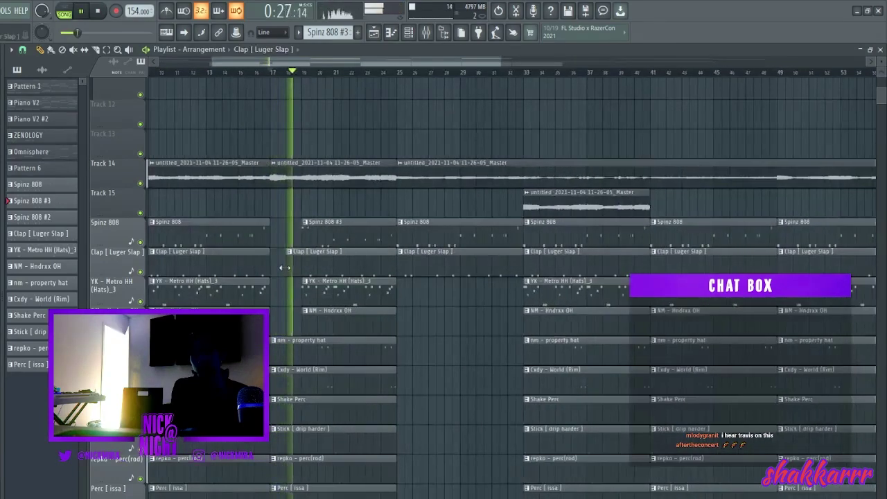
scroll(284, 267, "down", 3)
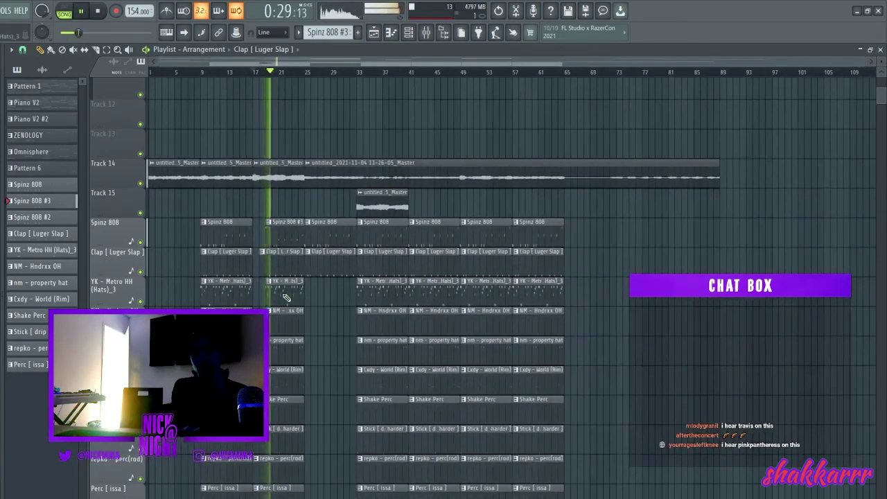
Replace the Spinz 808 clip at bar 33 with a full eight-bar Spinz 808 #3 clip
scroll(271, 289, "up", 3)
scroll(366, 261, "down", 2)
right_click(427, 237)
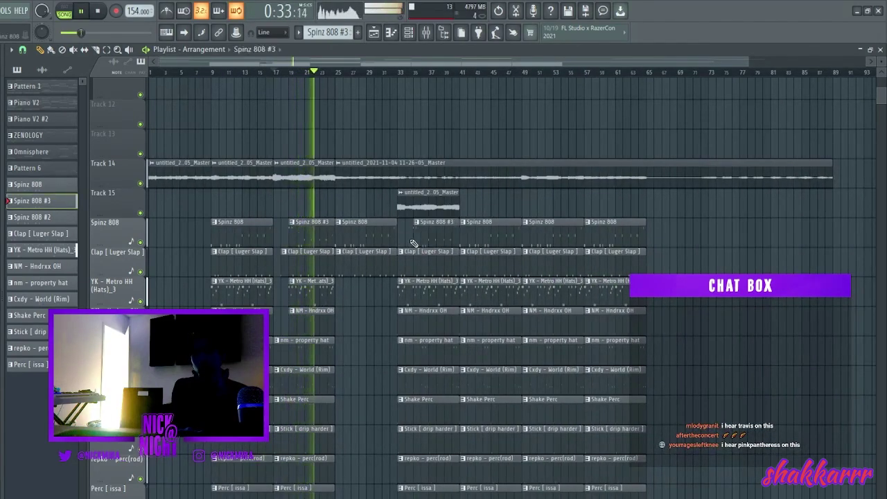
scroll(298, 257, "down", 3)
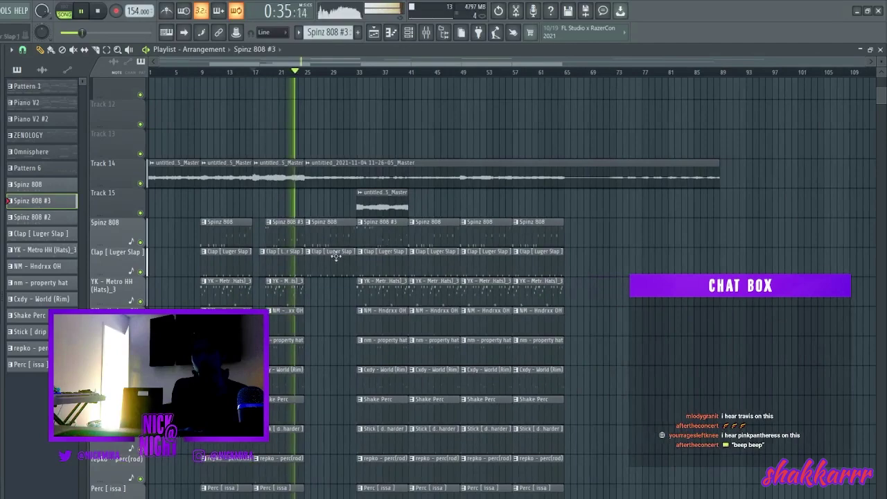
Delete the Spinz 808 clip in bars 25 to 32, keeping the Clap clip in that section
scroll(298, 257, "up", 2)
right_click(343, 257)
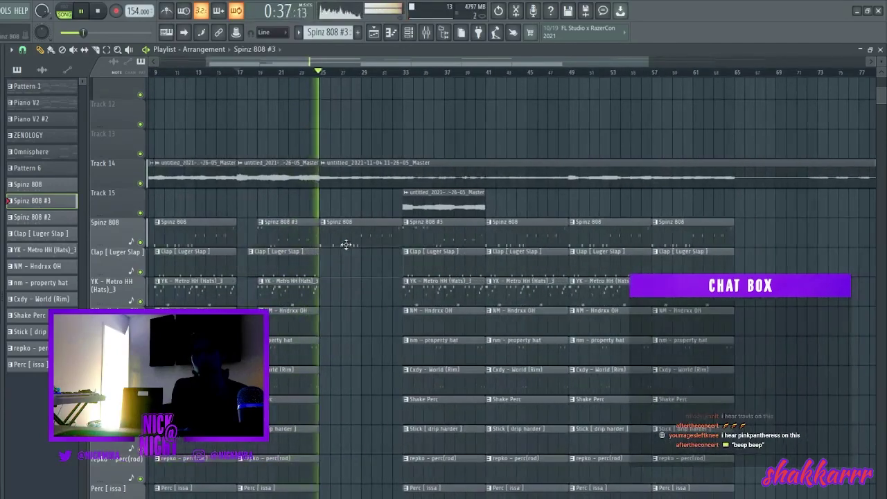
scroll(346, 244, "down", 2)
right_click(342, 246)
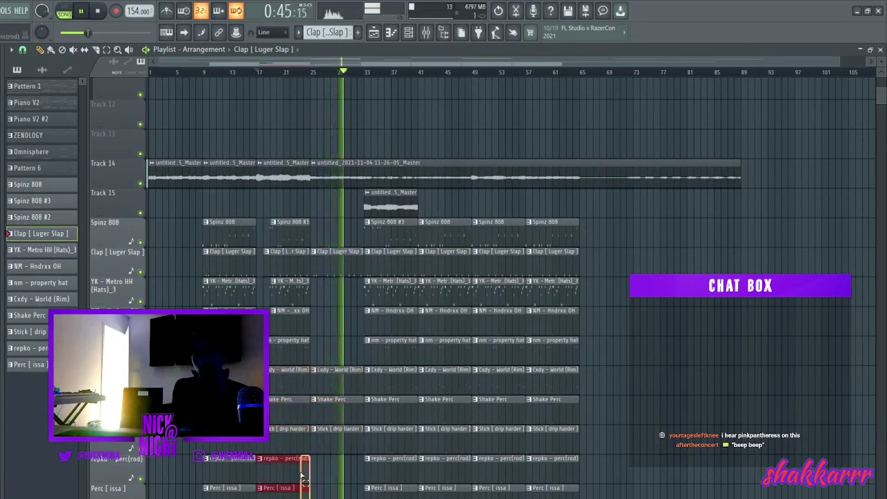
Fill bars 25 to 32 with copies of the Cxdy - World (Rim), Shake Perc, Stick, repko - perc(rod) and Perc clips
scroll(360, 404, "up", 4)
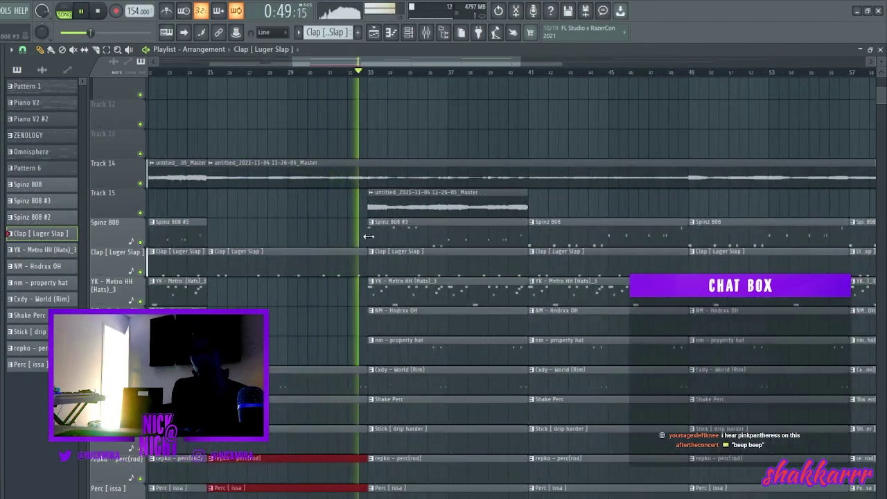
scroll(368, 238, "down", 2)
scroll(363, 281, "down", 2)
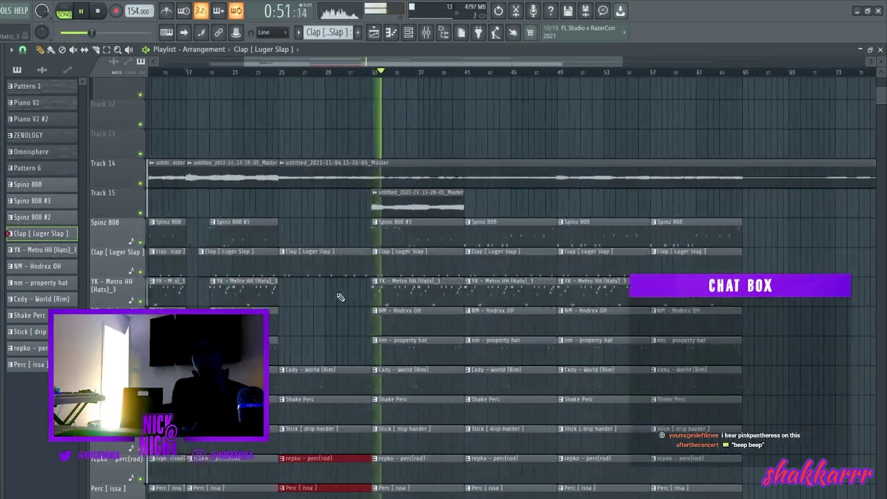
Replace the Spinz 808 #3 clip at bar 33 with the original Spinz 808 pattern
right_click(375, 238)
left_click(236, 232)
left_click(359, 239)
Replace the Spinz 808 clip at bar 41 with a full eight-bar Spinz 808 #3 clip
right_click(429, 236)
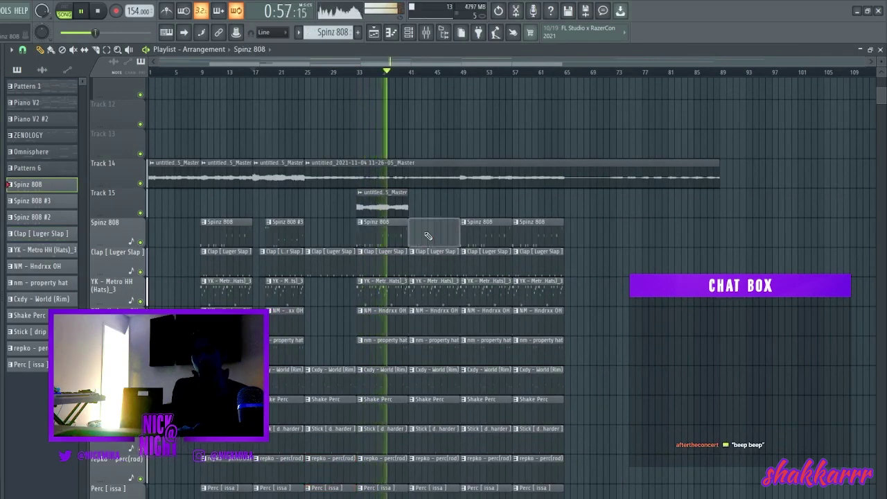
left_click(271, 230)
left_click(444, 211)
key("space")
key("space")
left_click_drag(444, 213, 424, 230)
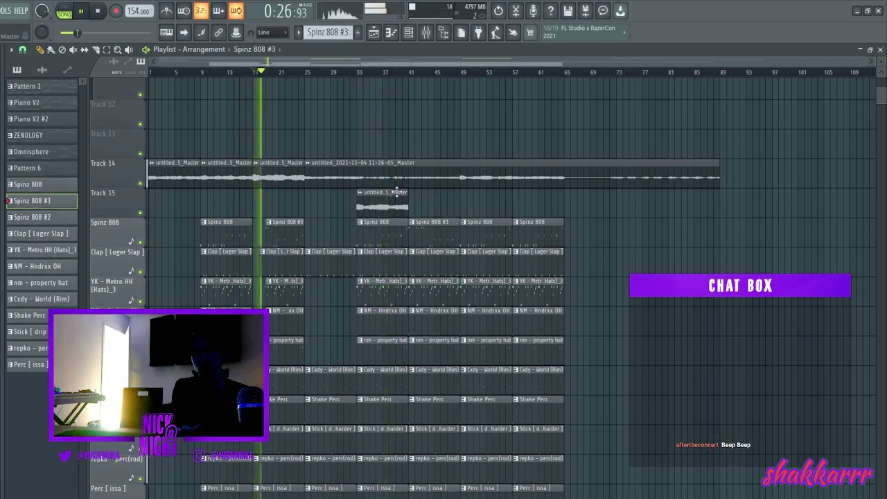
Play the section around bar 38, soloing Track 15 and the Spinz 808 track to check them, and restore all tracks
left_click(390, 72)
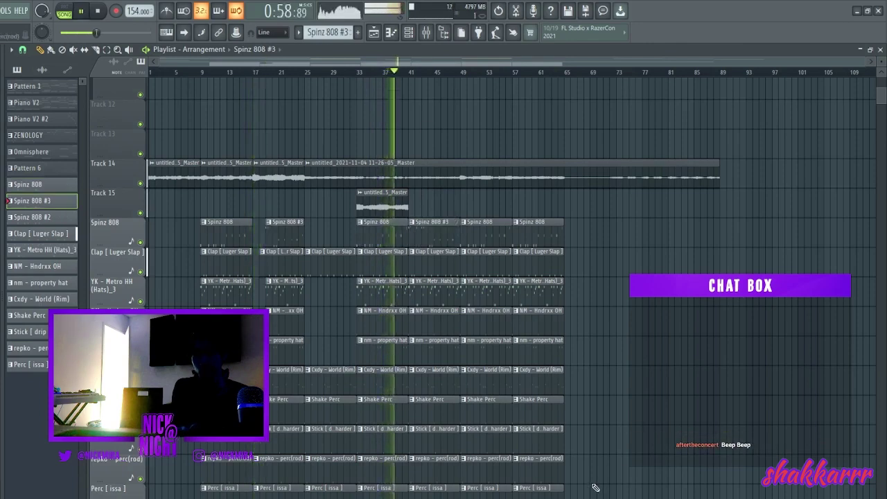
scroll(338, 252, "up", 2)
key("space")
right_click(140, 212)
key("space")
scroll(428, 201, "down", 2)
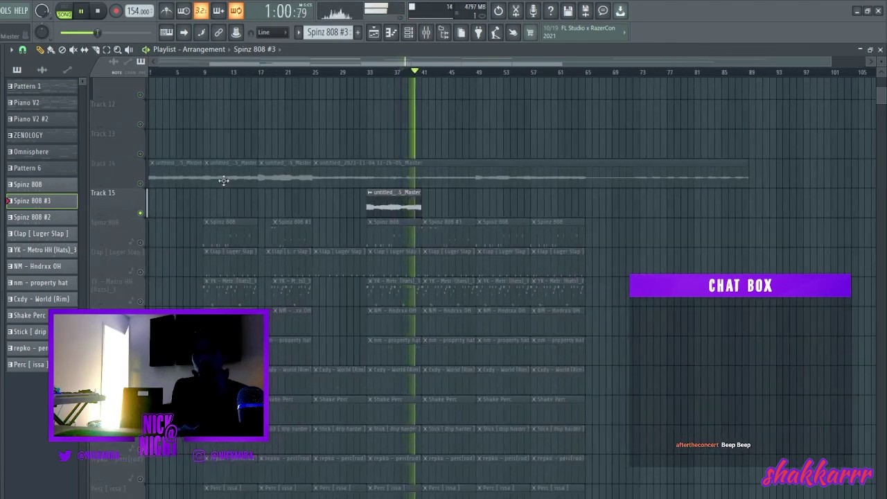
right_click(140, 242)
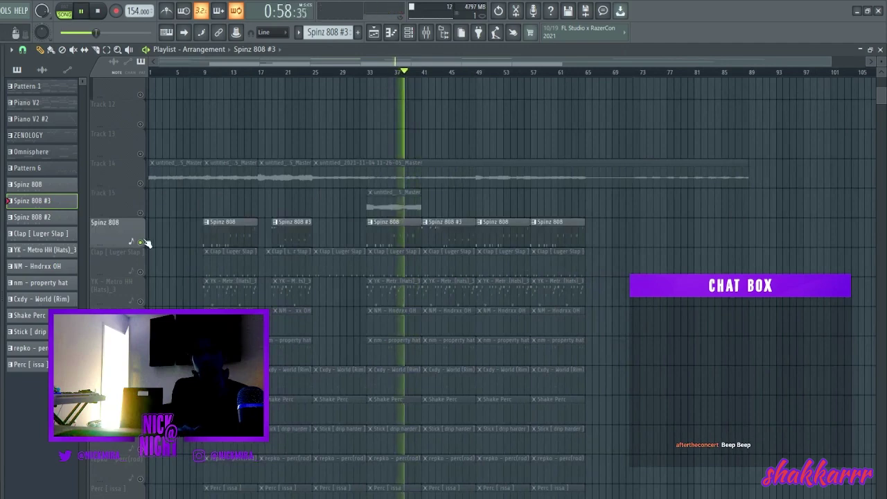
right_click(141, 241)
scroll(505, 249, "up", 8)
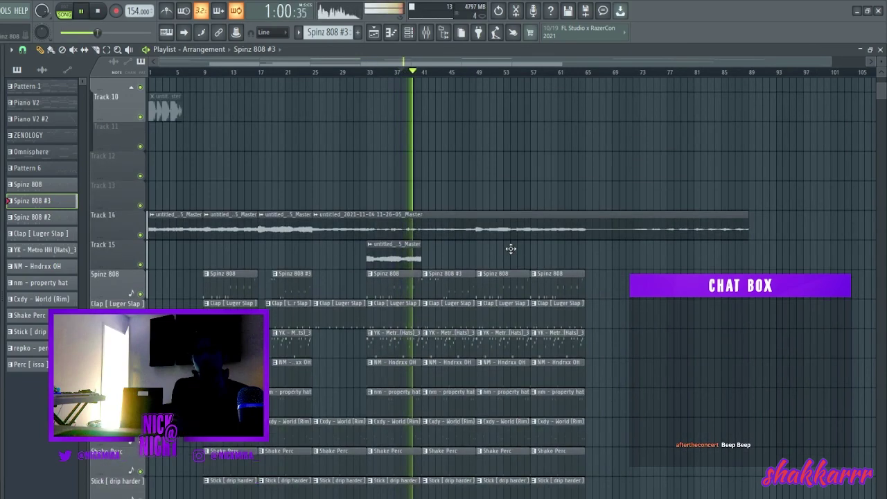
Solo Track 8, delete its short audio clip just before bar 41, and restore all tracks
key("space")
right_click(141, 272)
key("space")
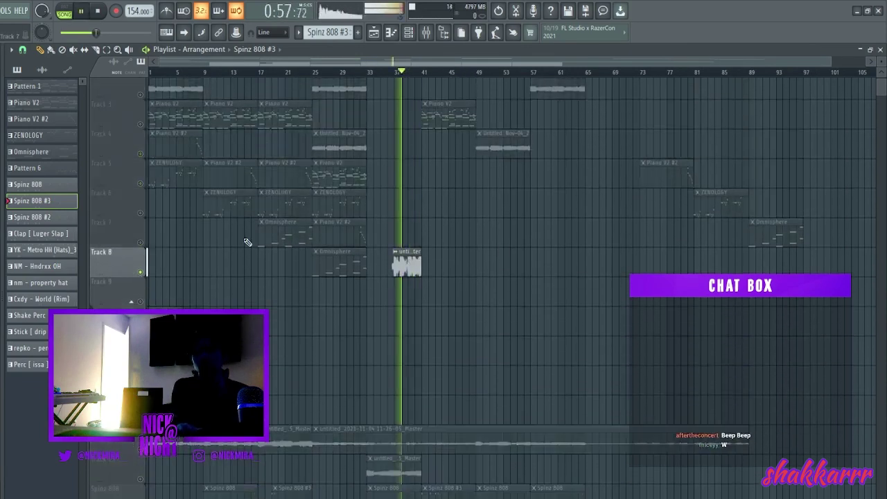
scroll(395, 249, "down", 1)
key("space")
key("space")
scroll(397, 235, "down", 2)
right_click(398, 208)
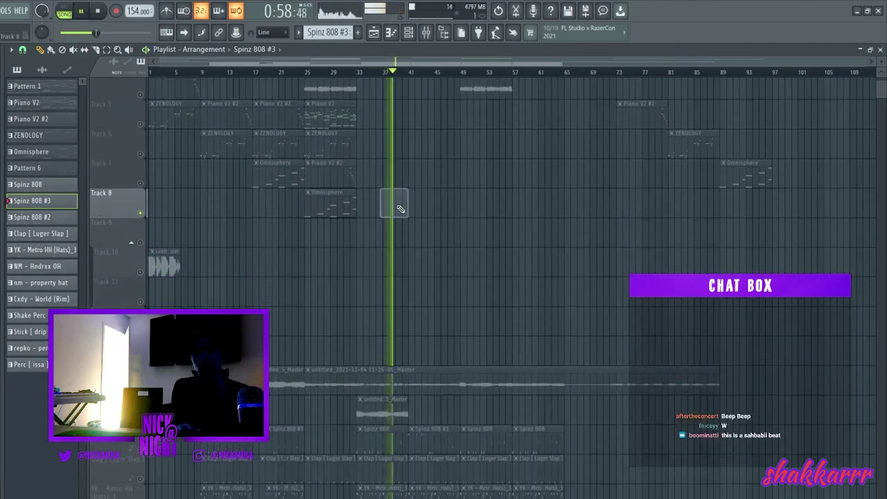
scroll(520, 264, "down", 4)
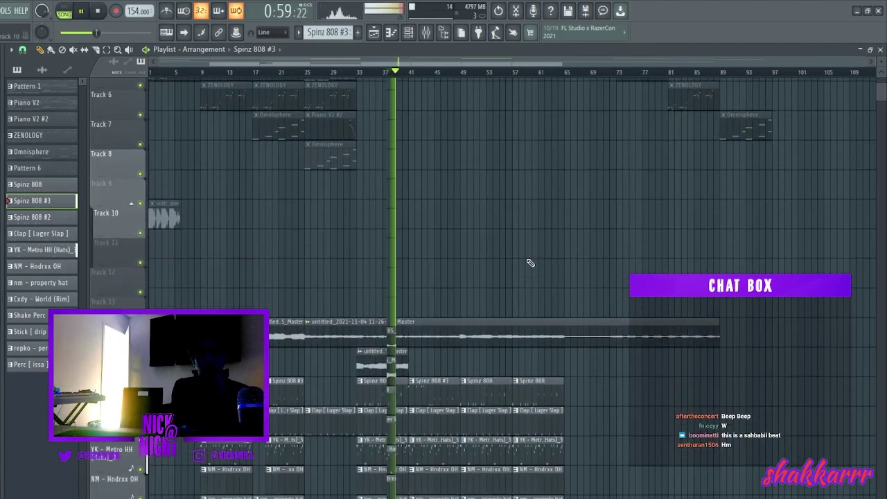
End the arrangement at bar 49 by shortening the Track 14 melody clip and removing the drum clips in bars 49 to 64
scroll(478, 281, "down", 3)
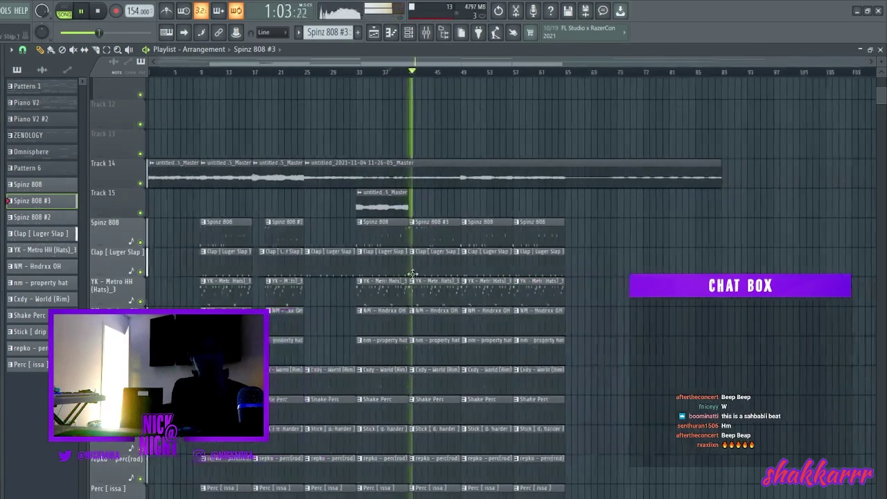
scroll(405, 283, "up", 2)
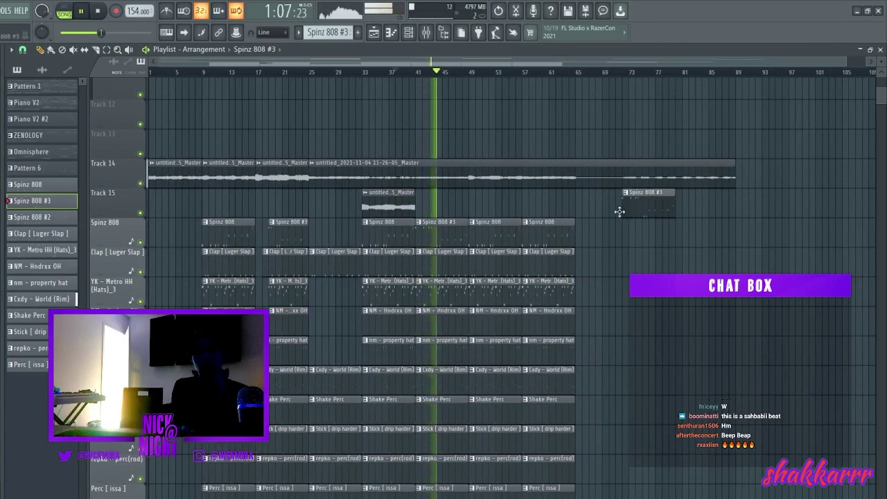
left_click_drag(734, 183, 587, 189)
scroll(579, 196, "down", 1)
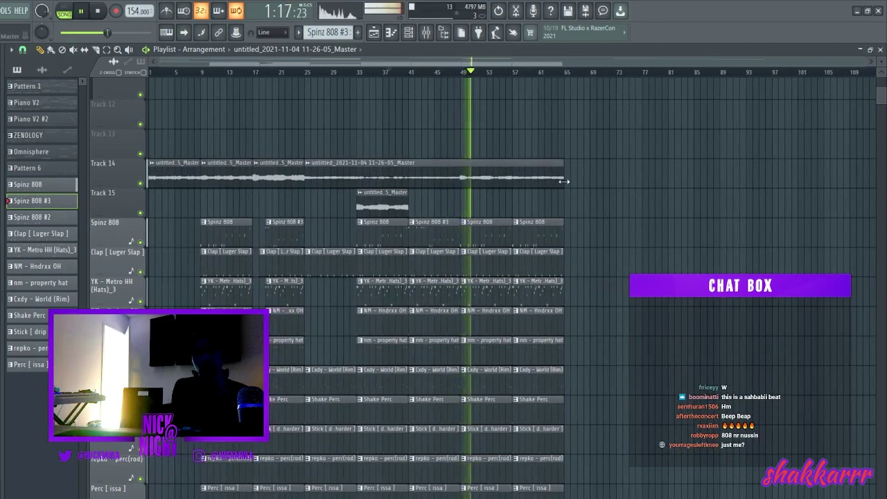
left_click_drag(564, 181, 469, 191)
left_click_drag(589, 493, 187, 94)
key("ctrl+b")
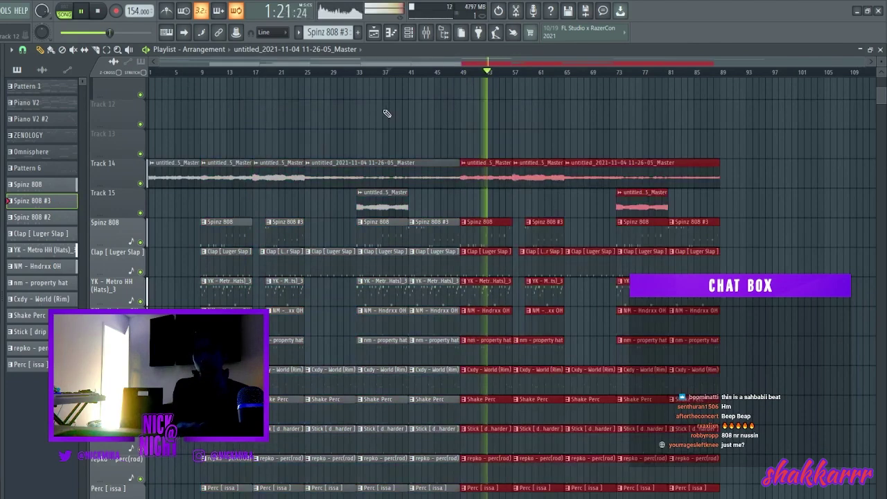
key("Delete")
Duplicate the whole arrangement of bars 1 to 48, including the melody intro, into bars 49 to 96 and clear the selection
left_click_drag(530, 463, 167, 89)
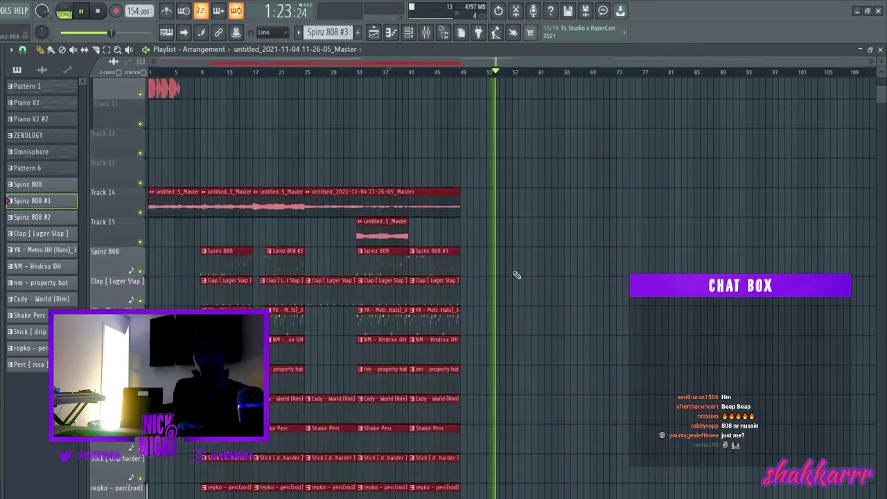
scroll(555, 402, "down", 4)
scroll(571, 459, "up", 4)
key("ctrl+b")
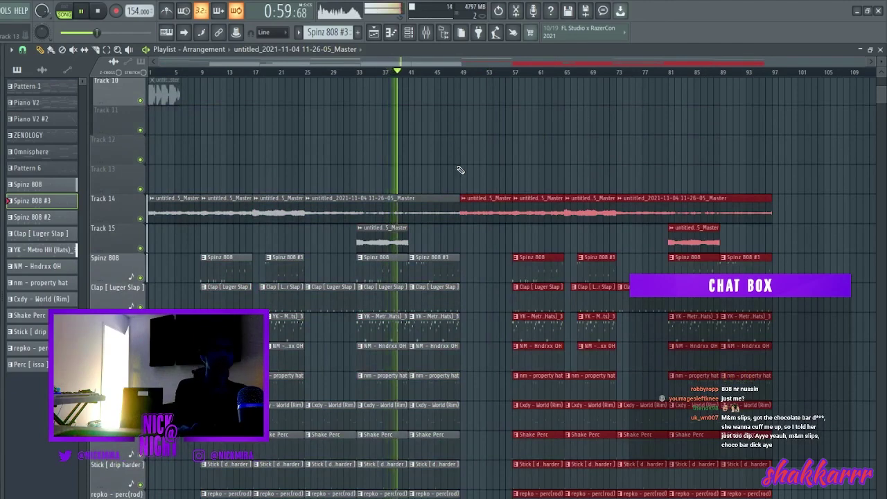
scroll(478, 208, "down", 2)
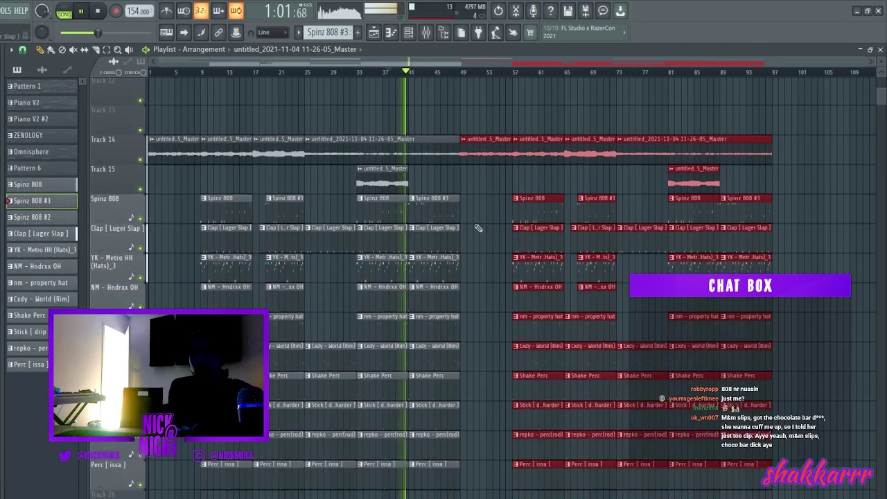
left_click(468, 191)
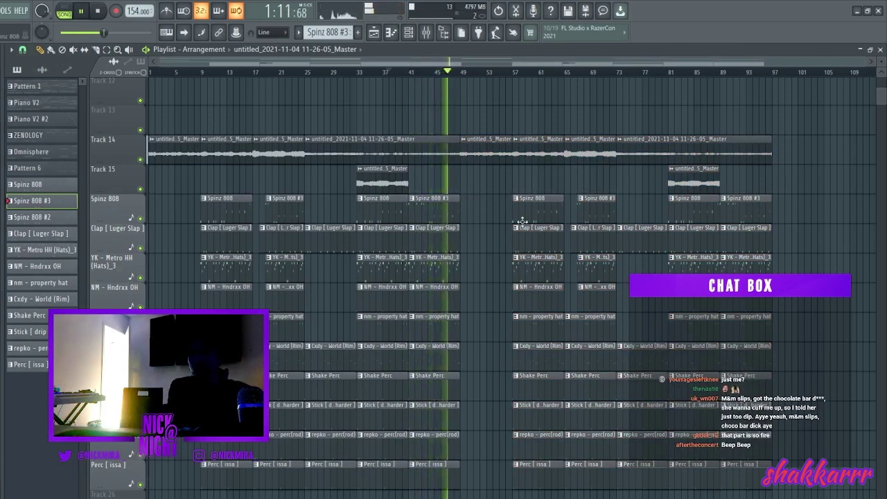
Play the duplicated arrangement from bar 57 to check the second half's drum entry
scroll(519, 224, "up", 3)
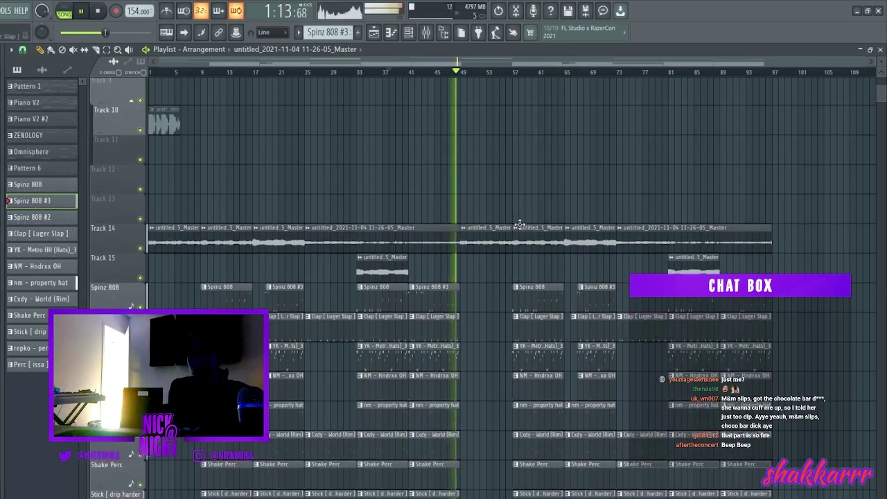
scroll(533, 226, "down", 3)
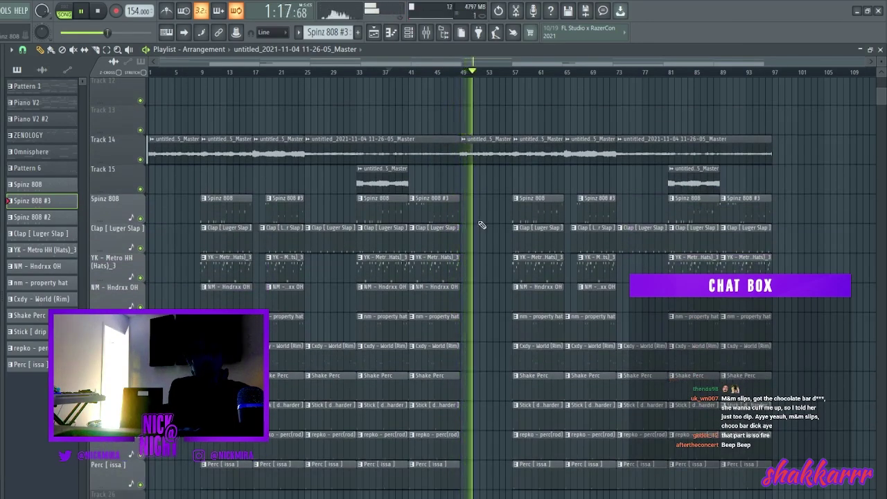
left_click(514, 73)
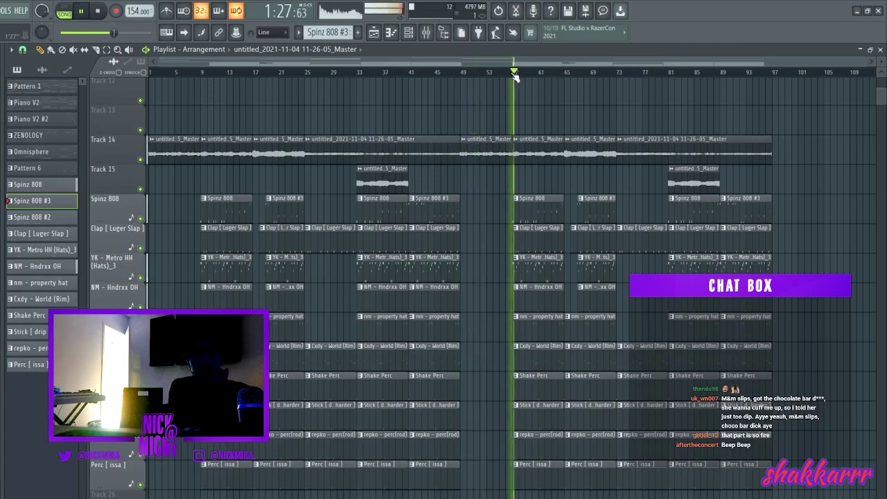
Extend the Spinz 808 #3 clip back to bar 65 and trim the neighbouring clap clip's start to bar 67
left_click(561, 72)
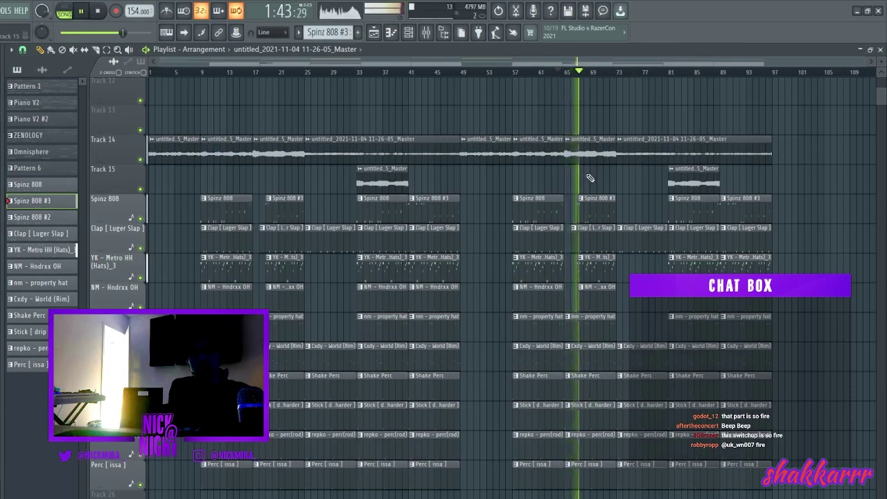
scroll(585, 206, "up", 2, "ctrl")
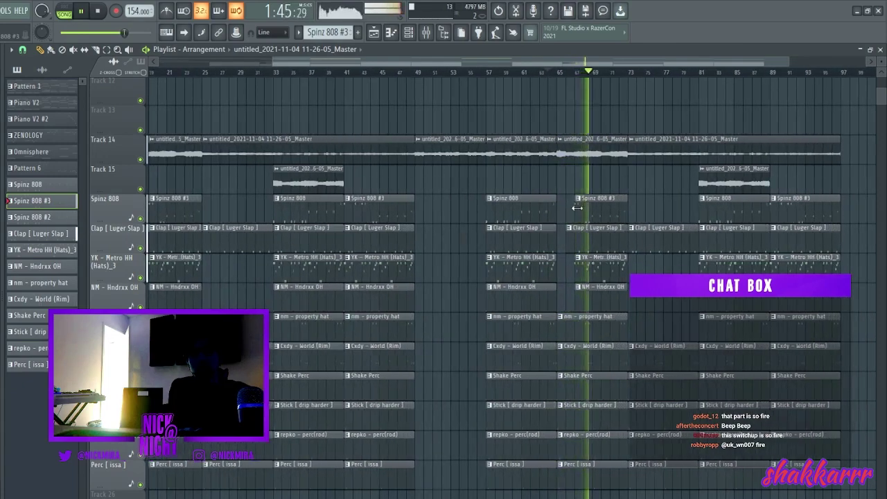
scroll(576, 208, "down", 2, "ctrl")
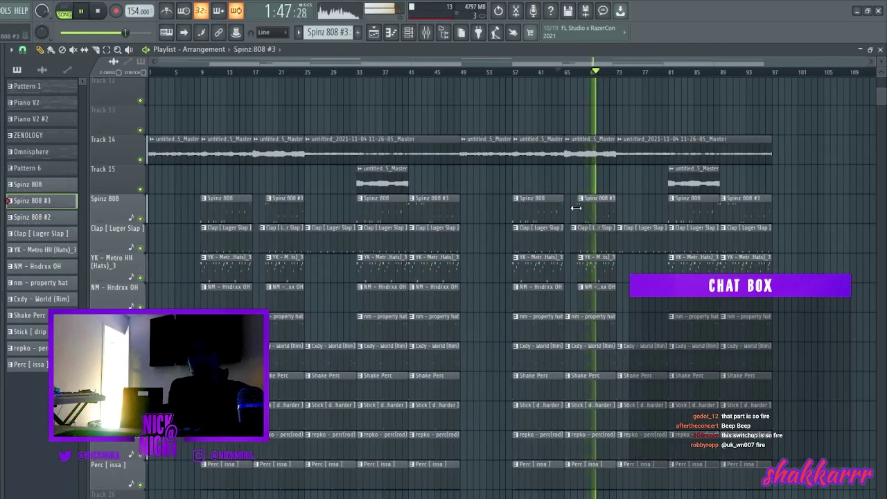
left_click(559, 73)
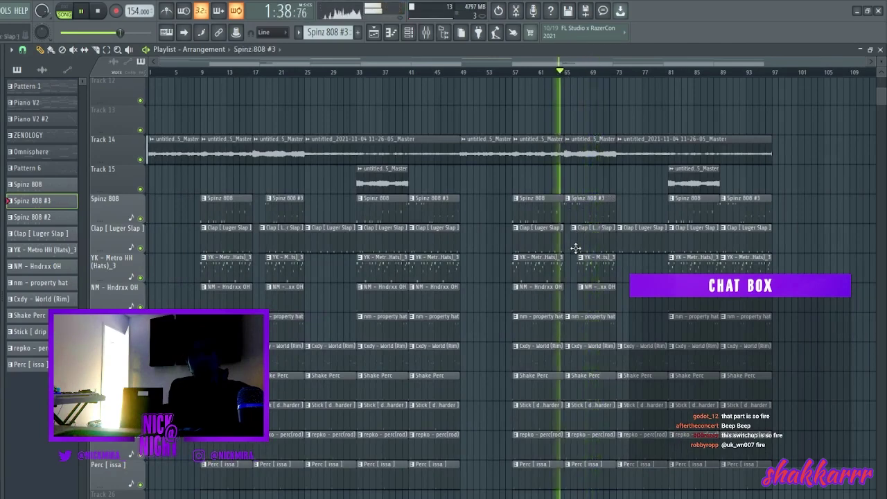
scroll(575, 244, "up", 3, "ctrl")
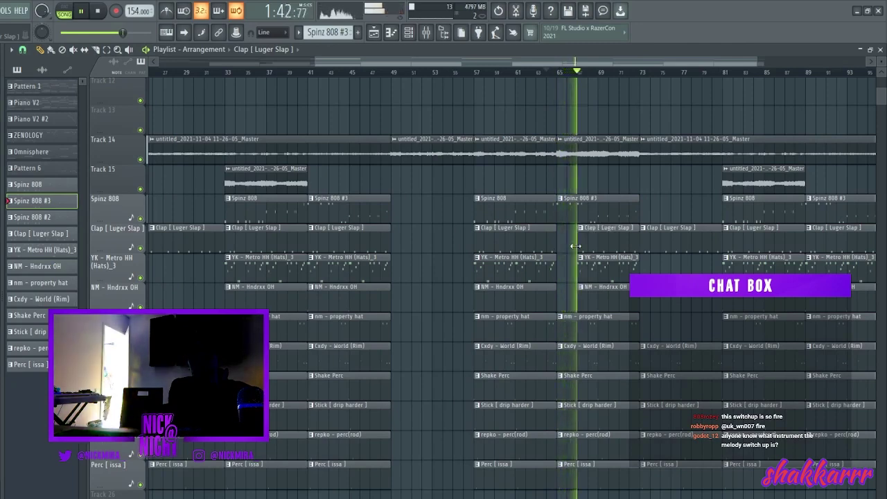
scroll(576, 245, "down", 3, "ctrl")
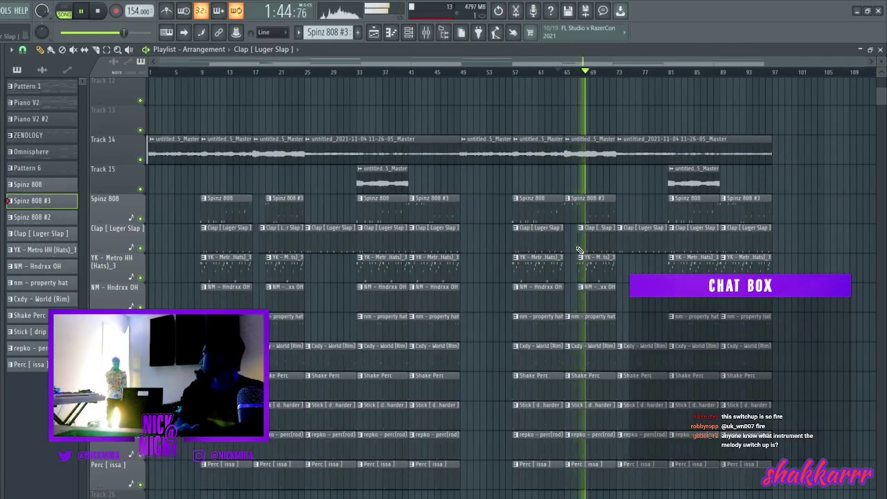
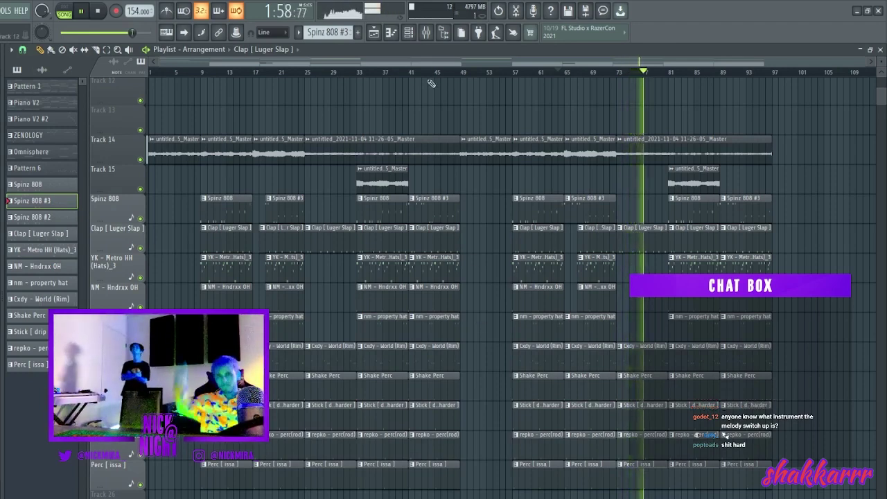
Copy the YK - Metro HH (Hats)_3 clip into the gap at bars 73 to 80 and undo the surplus duplication
key("ctrl+b")
left_click_drag(628, 333, 616, 266)
key("ctrl+b")
key("ctrl+z")
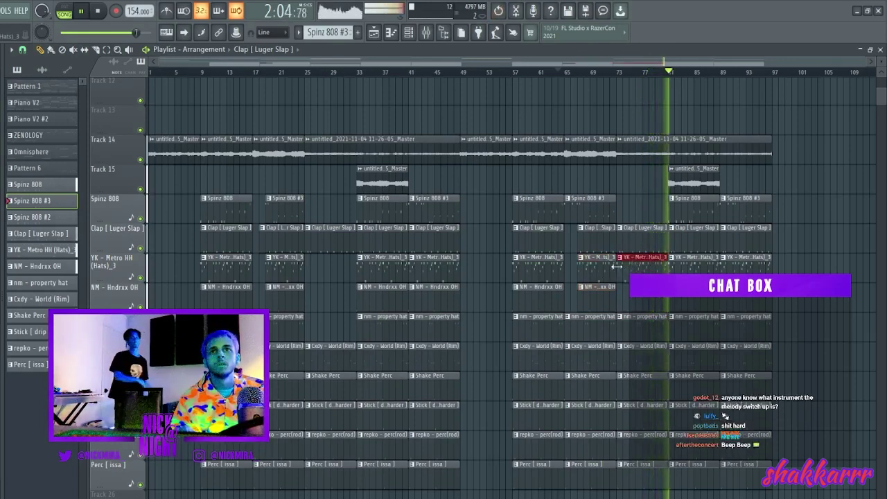
double_click(635, 324)
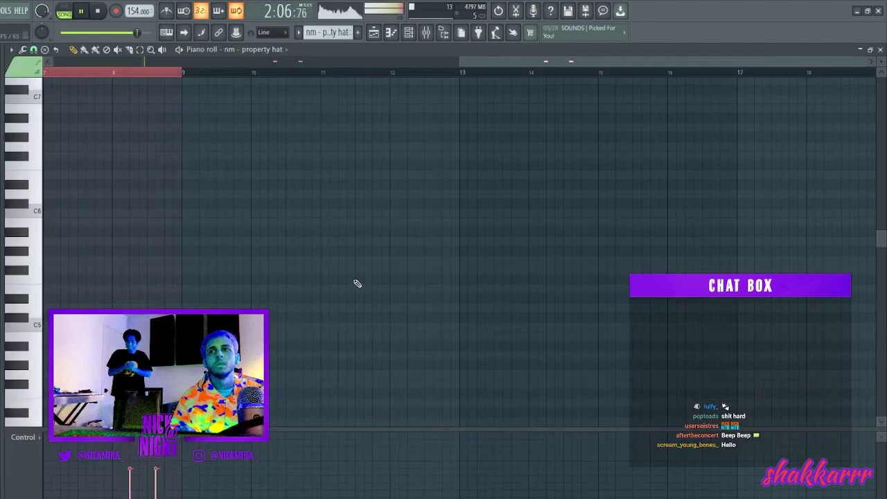
key("Escape")
key("Escape")
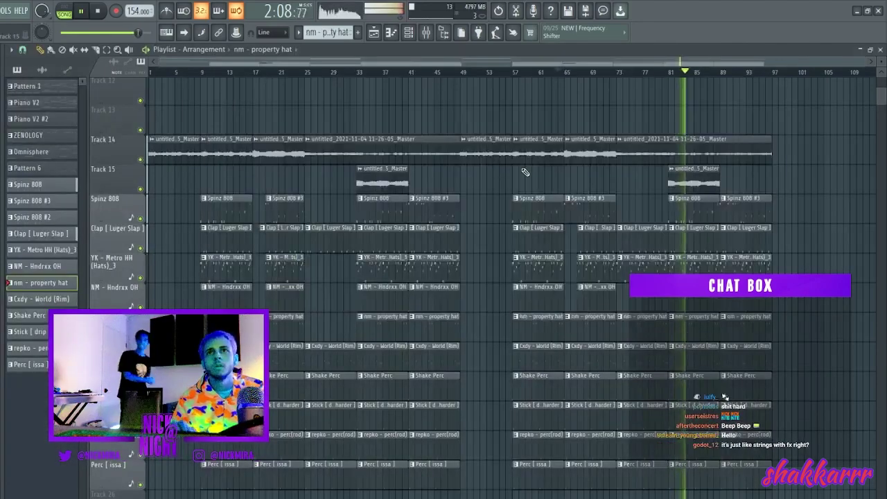
Replace the clips in bars 9 to 48 with a copy of the revised section from bars 57 to 96
left_click_drag(511, 135, 783, 485)
left_click_drag(459, 144, 236, 478)
key("Delete")
double_click(534, 285)
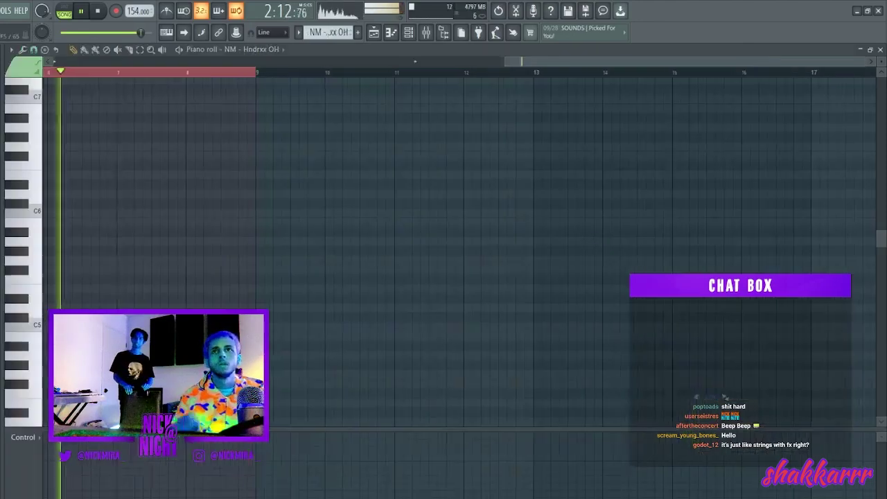
key("Escape")
key("Escape")
left_click_drag(808, 132, 470, 469)
left_click_drag(534, 136, 228, 164)
left_click(309, 189)
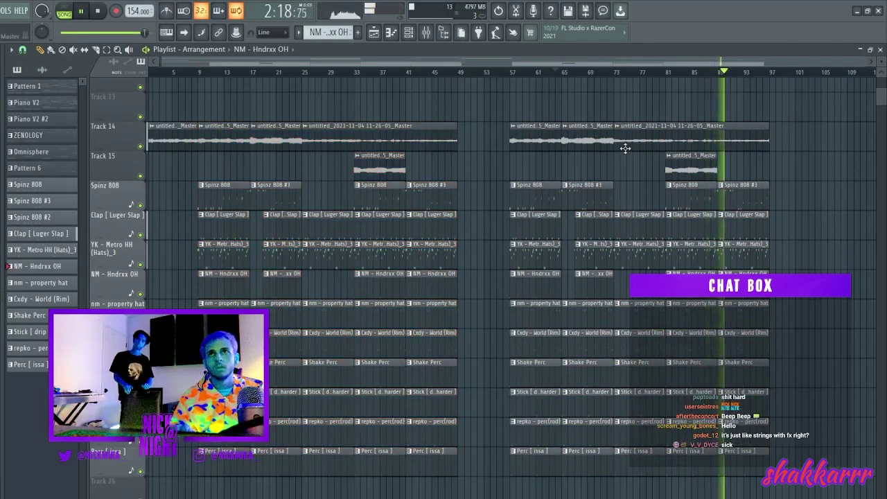
Copy the intro melody clip to bar 49 on Track 14 and rebuild bars 25 to 48 from eight-bar melody clips
key("space")
key("space")
left_click_drag(155, 139, 472, 148)
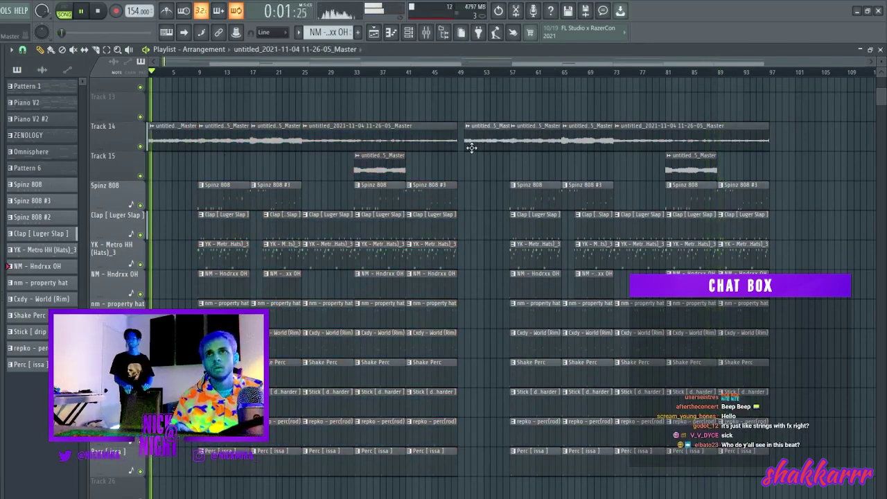
right_click(408, 139)
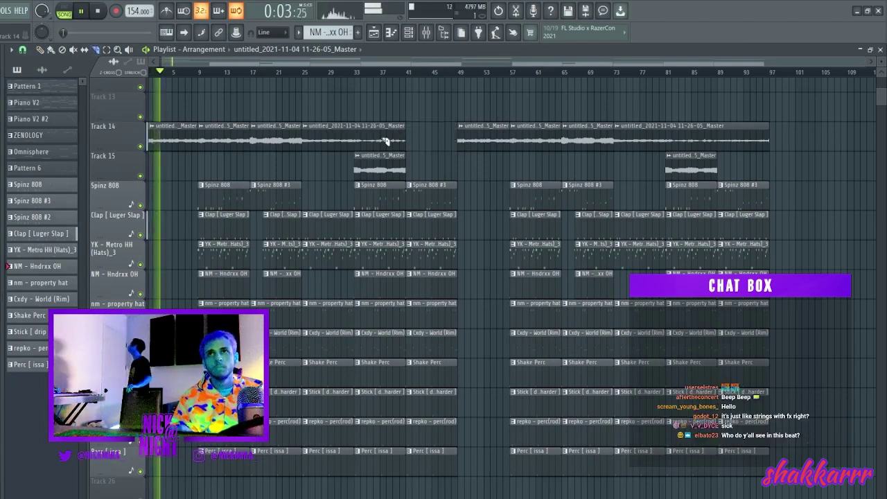
left_click_drag(359, 135, 393, 138)
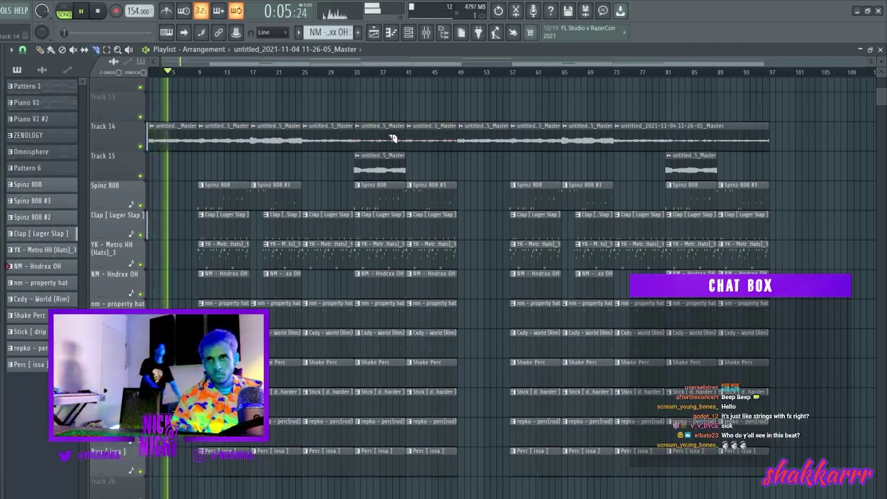
Delete the drum clips in bars 41 to 48 and move the melody clip from bar 49 to Track 15 at bar 41
left_click_drag(411, 190, 456, 476)
key("Delete")
left_click_drag(487, 145, 433, 168)
Delete all melody and drum clips in bars 57 to 96, including the remaining Perc clips
left_click_drag(485, 131, 835, 424)
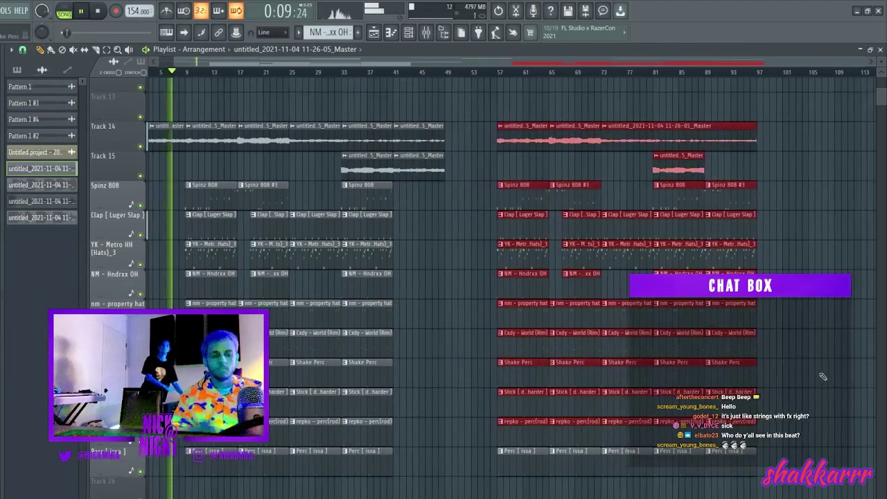
key("Delete")
right_click(525, 455)
Duplicate the melody and drum clips of bars 9 to 48 so the copy starts at bar 49
left_click_drag(582, 487, 210, 134)
key("ctrl+g")
key("ctrl+b")
key("ctrl+alt+z")
key("ctrl+alt+z")
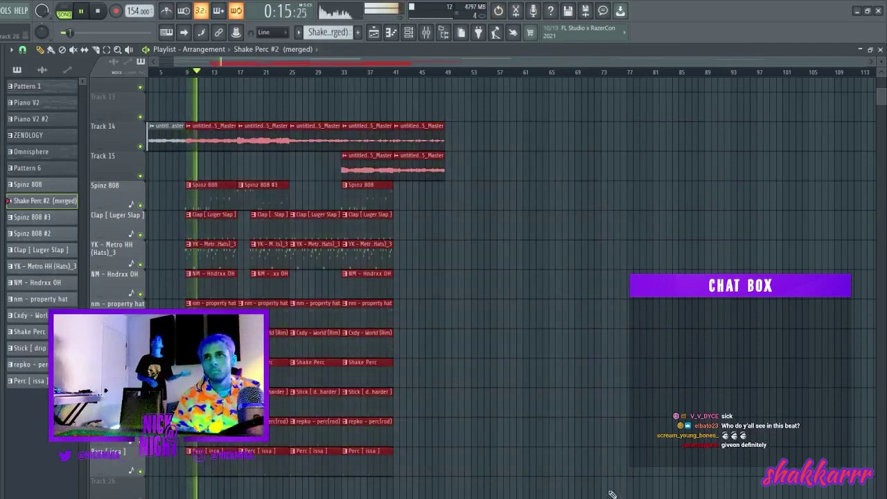
key("ctrl+b")
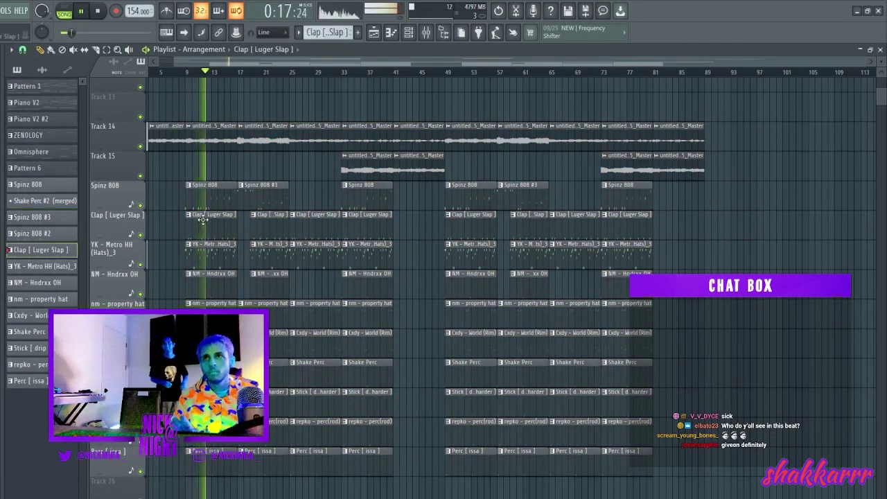
Examine the notes of the Clap [ Luger Slap ] pattern at bar 9 and return to the arrangement
double_click(202, 219)
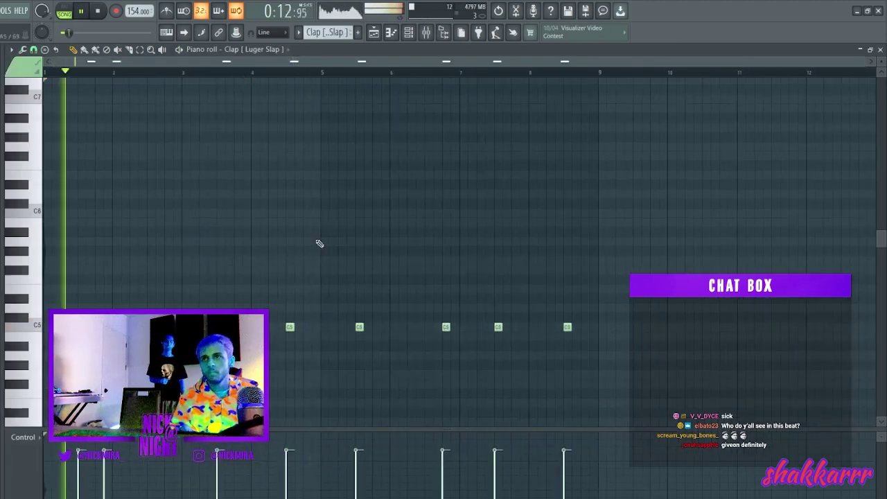
key("Escape")
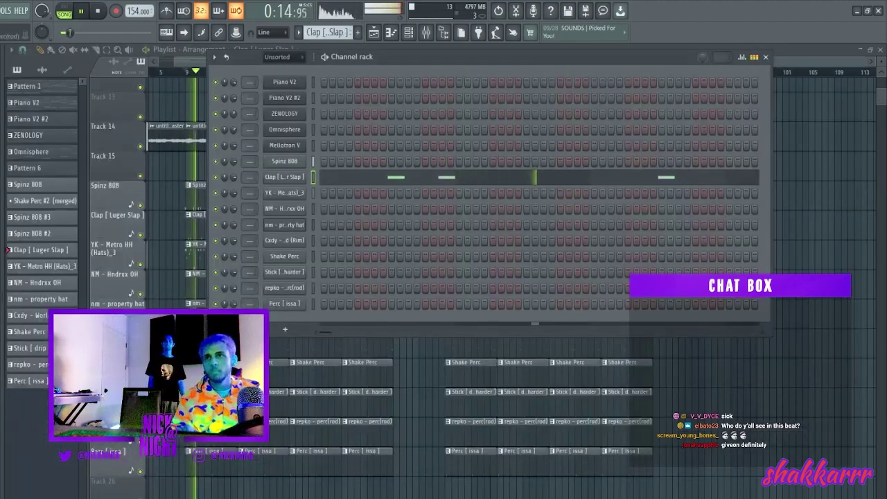
key("Escape")
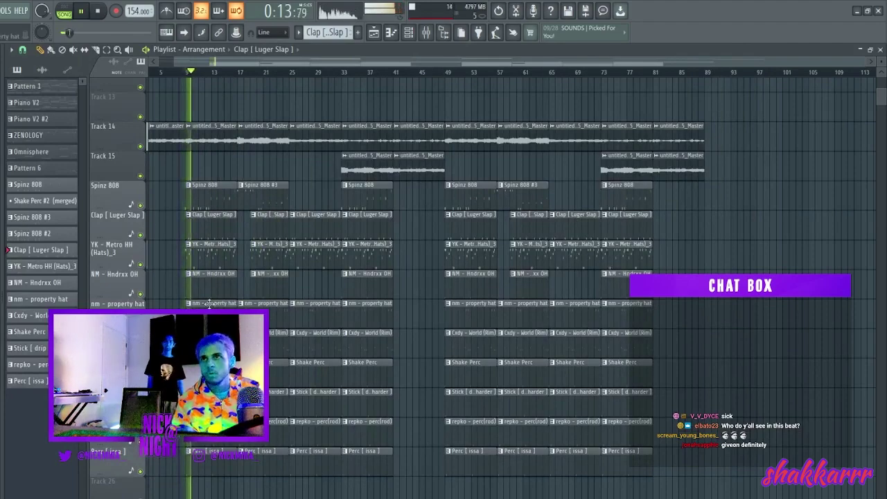
Open the hi-hat pattern at bar 9 and clone the YK - Metro HH (Hats)_3 channel
double_click(212, 253)
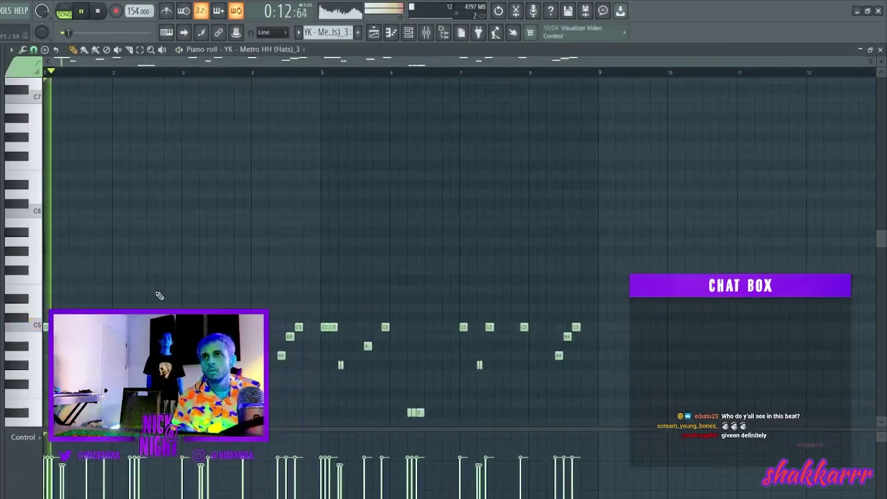
scroll(159, 288, "down", 3)
left_click(408, 33)
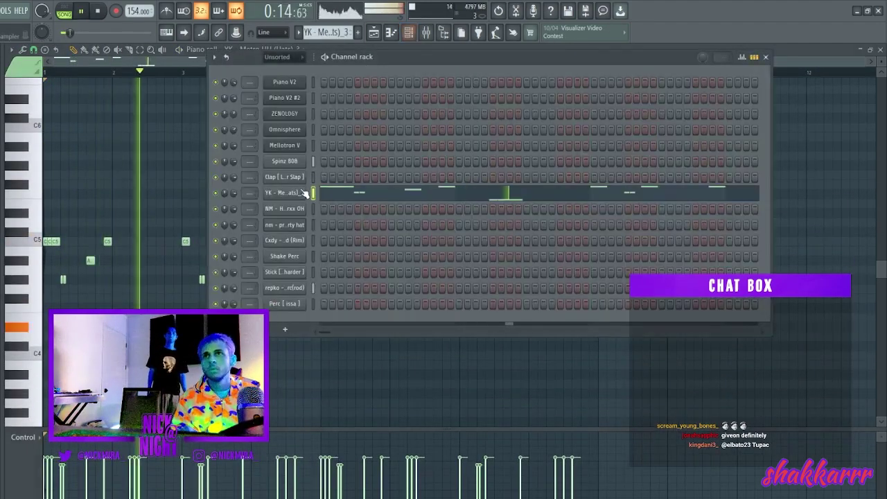
key("alt+c")
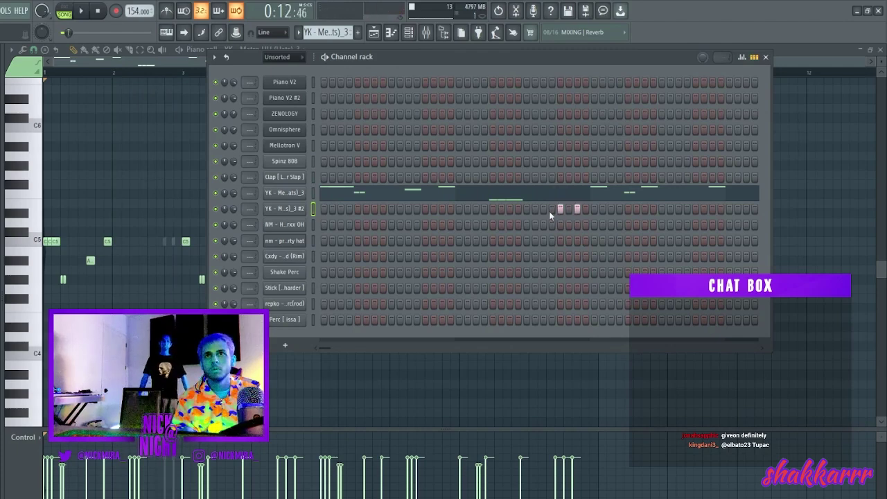
Write three consecutive notes at the end of bar 2 for the cloned hats, lower them an octave to C4 and ramp their velocities upward
key("F7")
key("ctrl+l")
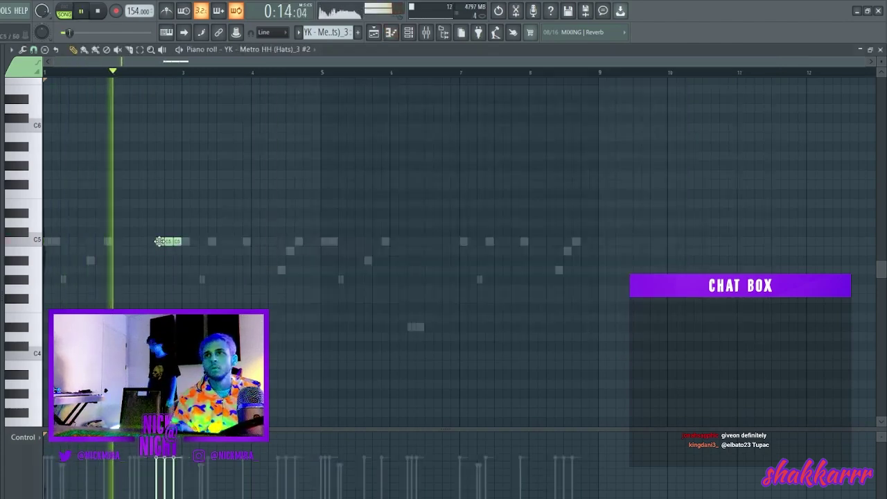
key("ctrl+Down")
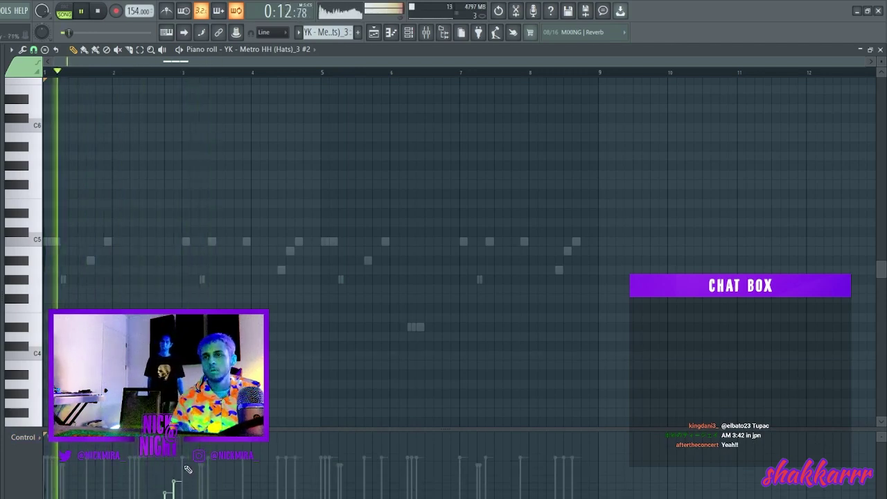
Copy the three-note group to the end of bar 4 and raise both groups by three semitones
key("ctrl+a")
left_click_drag(179, 352, 317, 352)
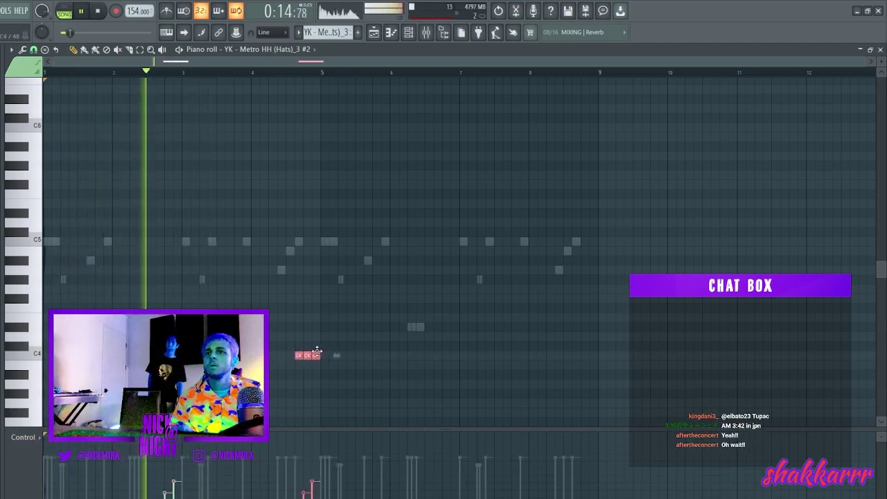
key("ctrl+d")
key("ctrl+a")
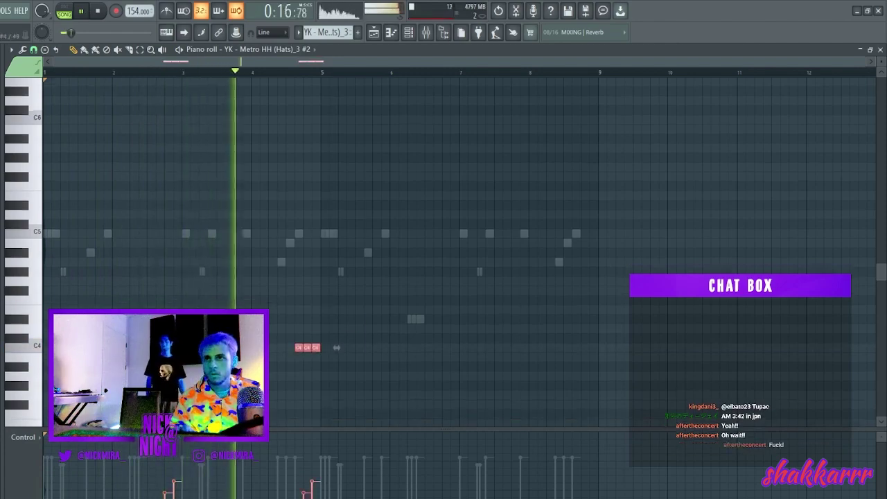
key("ctrl+Up")
key("Escape")
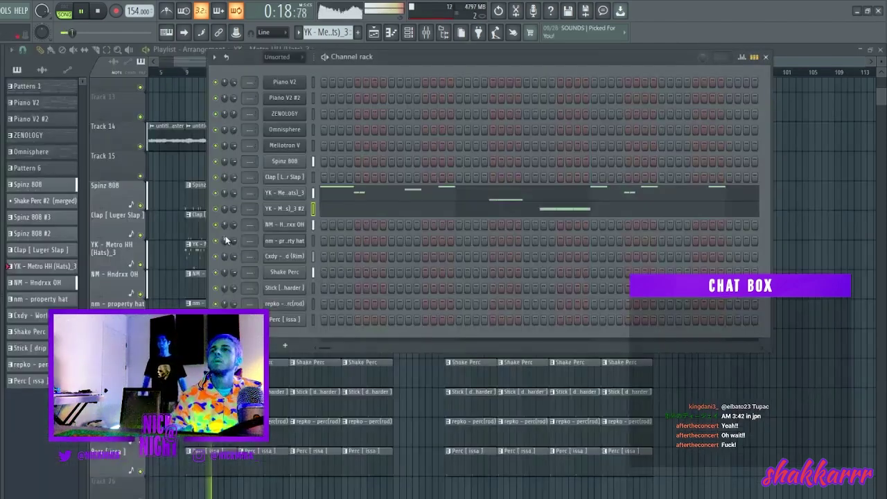
left_click(346, 208)
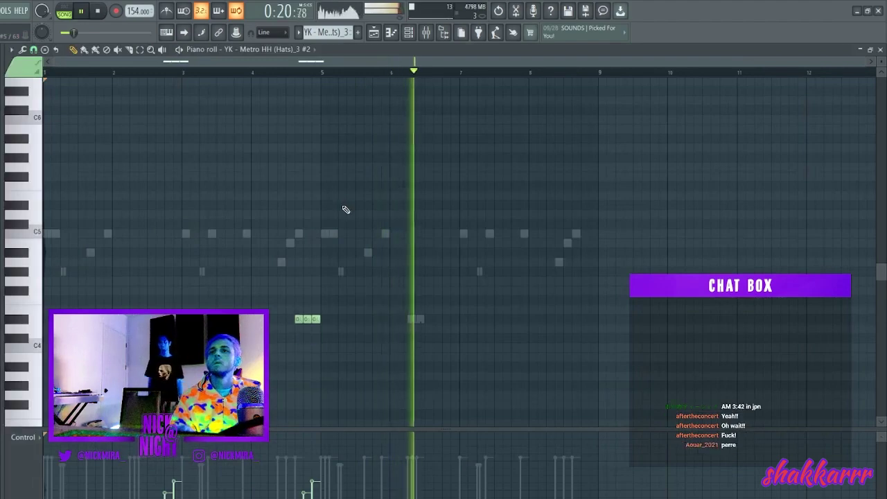
Route the drum channels, including the cloned hats, to consecutive mixer tracks with Perc on track 14
key("Escape")
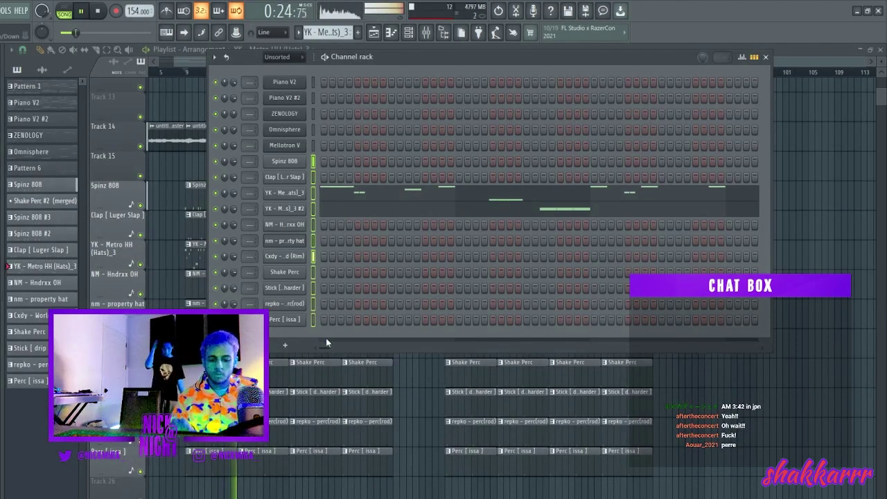
key("F9")
key("F6")
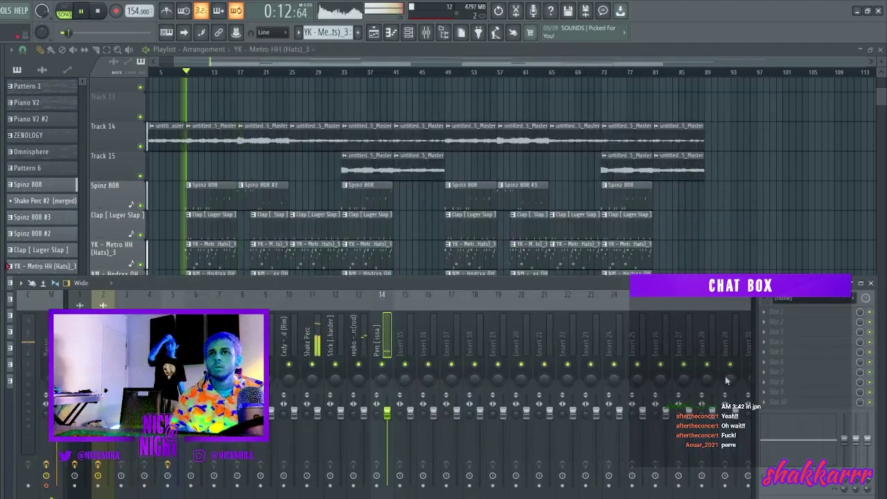
key("F9")
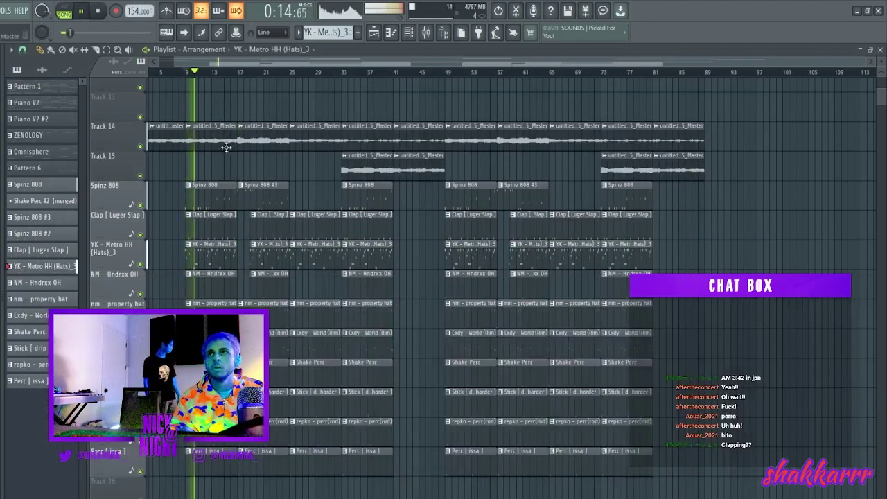
Restart playback from the beginning and add another eight-bar melody clip on Track 15 at bar 25
key("space")
key("space")
left_click(221, 139)
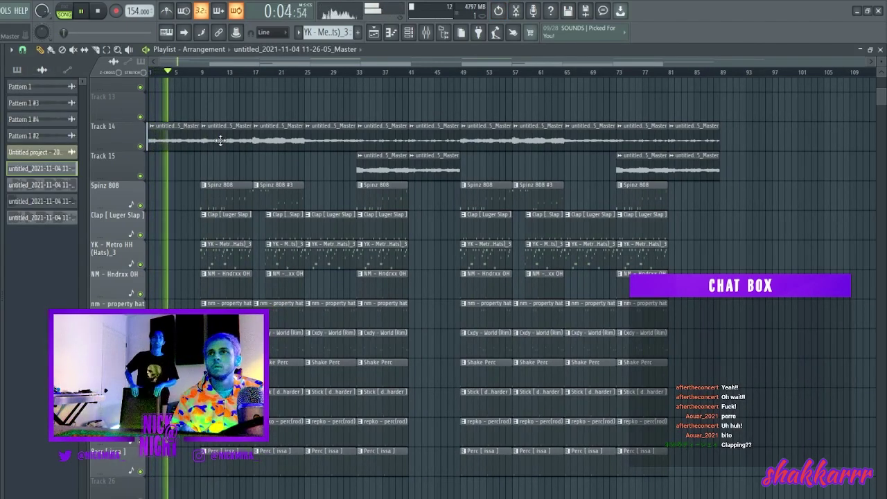
left_click_drag(220, 140, 136, 138)
key("ctrl+b")
key("ctrl+d")
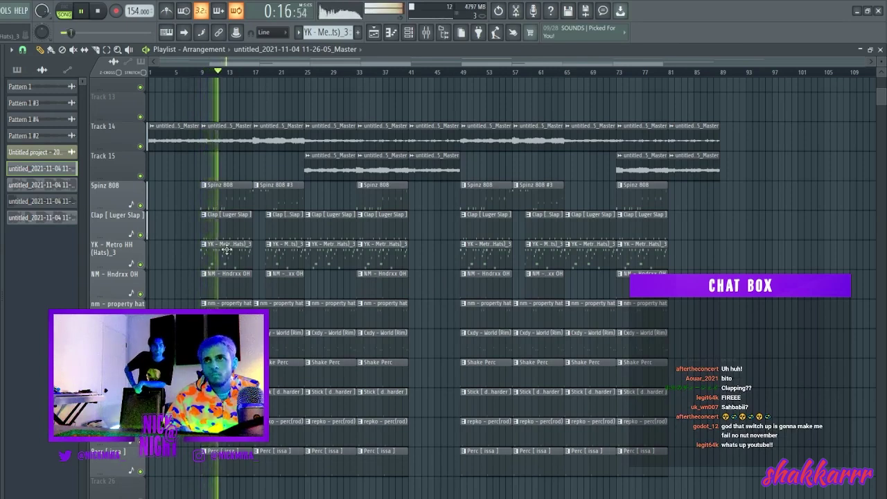
Inspect the Spinz 808 notes and sampler settings along with the Fruity Limiter on the master track
double_click(223, 200)
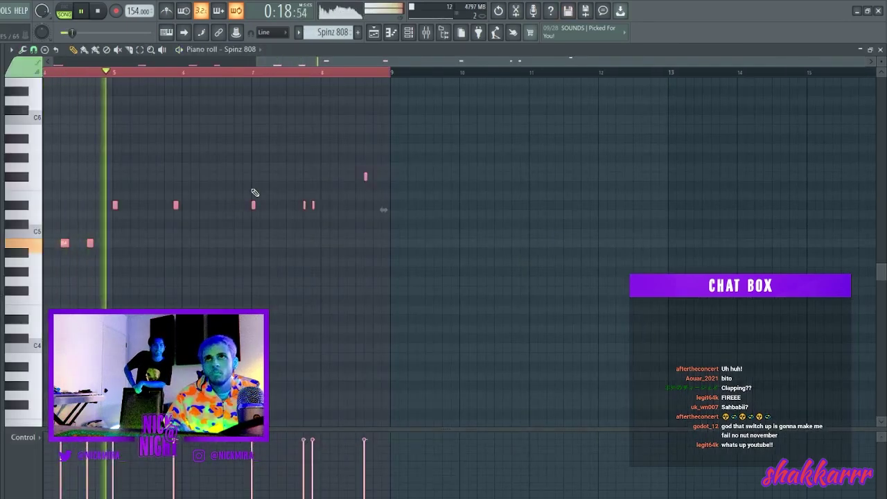
left_click(409, 33)
left_click(278, 165)
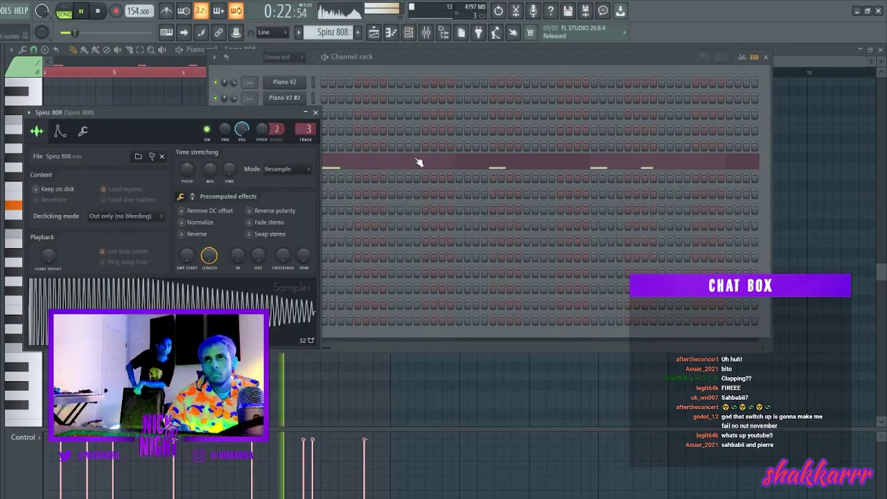
left_click(388, 57)
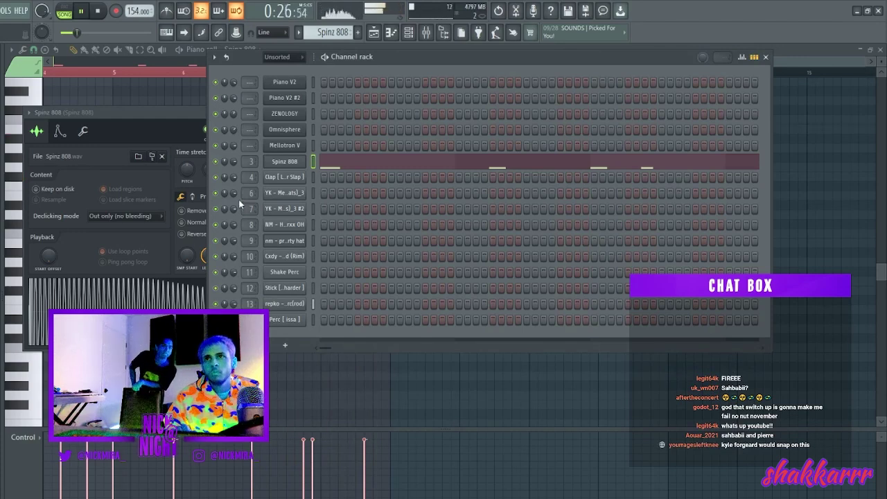
left_click(427, 33)
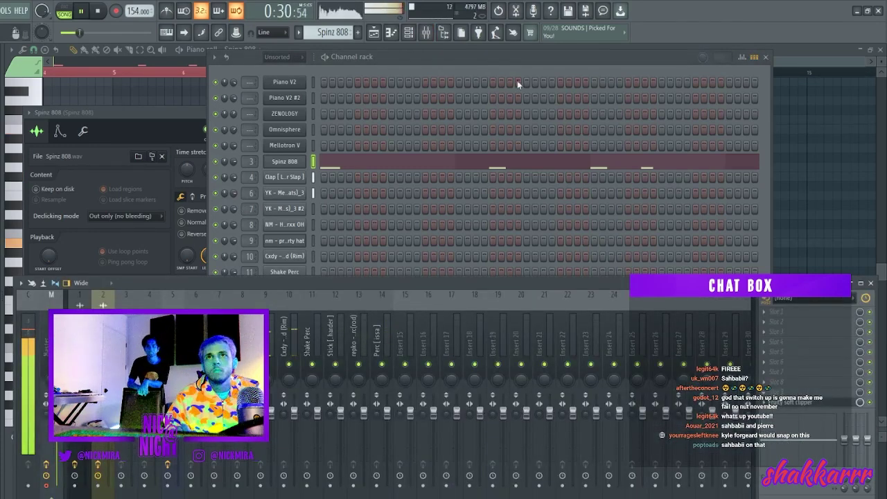
left_click(788, 392)
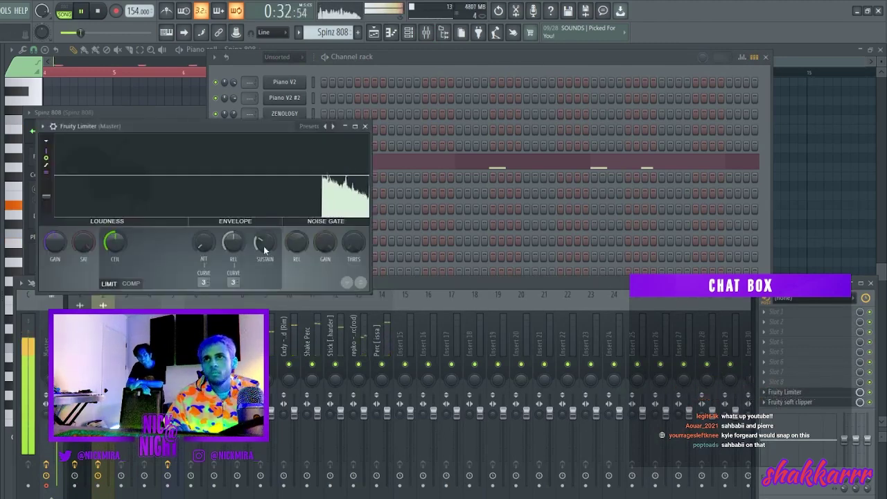
key("Escape")
key("Escape")
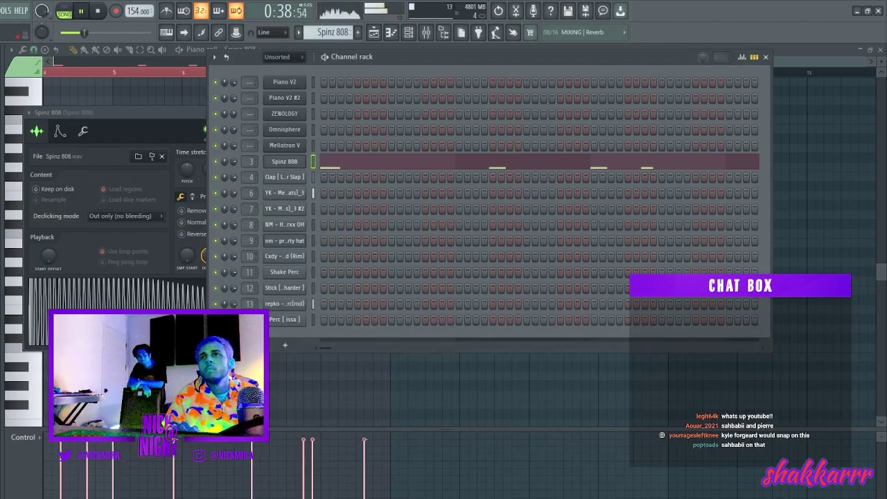
Lower the mixer faders of tracks 9 to 13 to balance the percussion, and return to the playlist
left_click(427, 35)
left_click(244, 351)
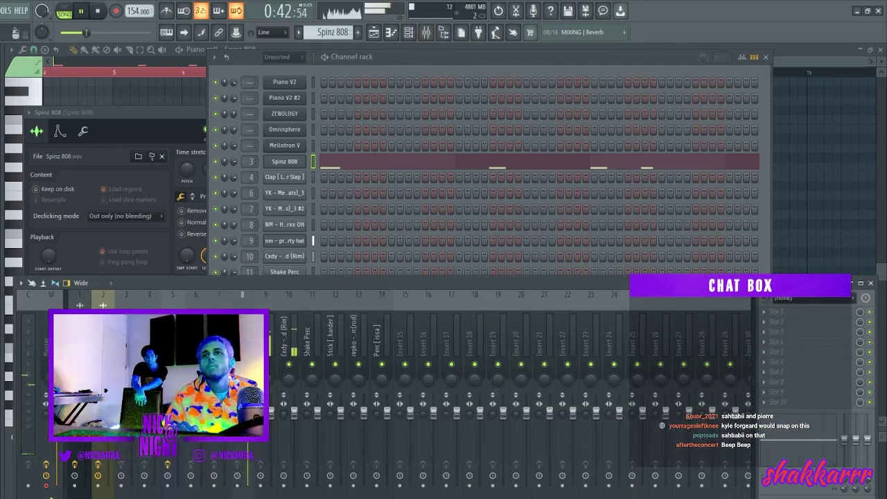
left_click(274, 438)
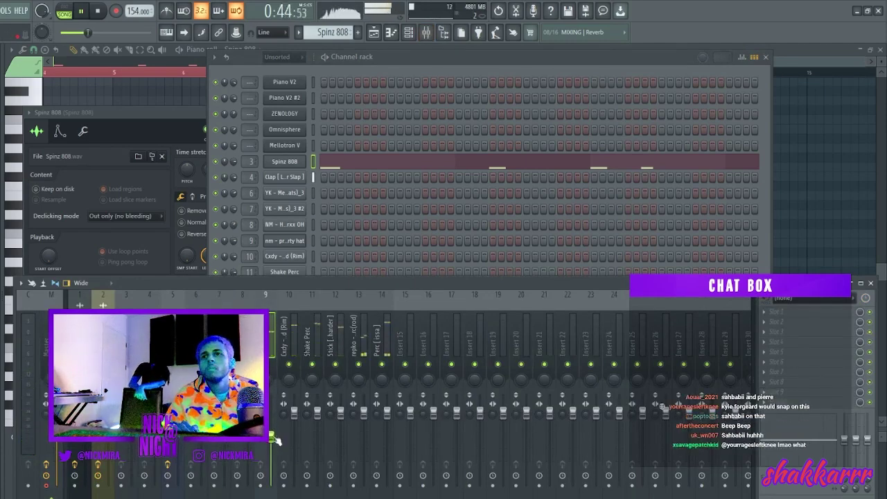
left_click_drag(294, 413, 363, 425)
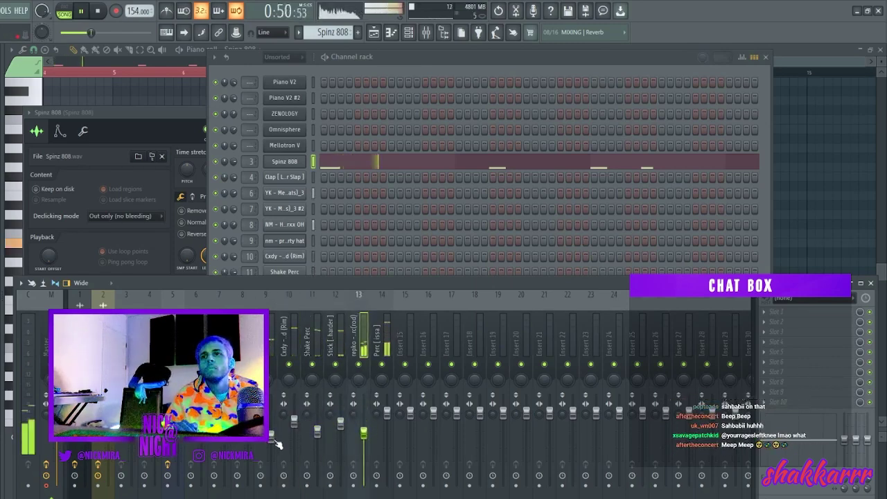
left_click_drag(272, 435, 272, 441)
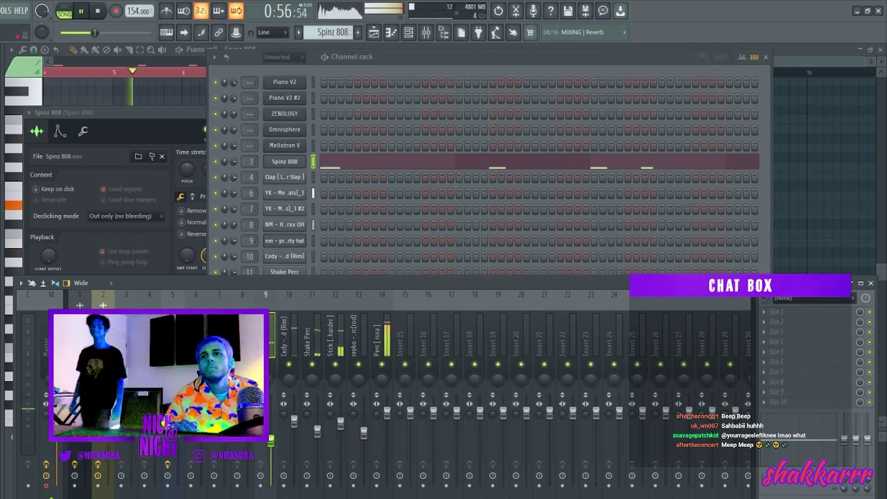
left_click(356, 332)
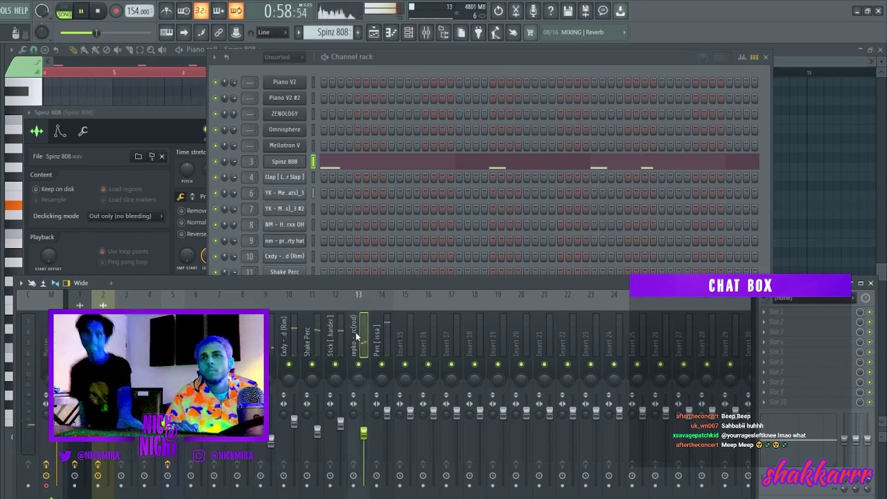
key("Escape")
key("Escape")
key("Escape")
key("Escape")
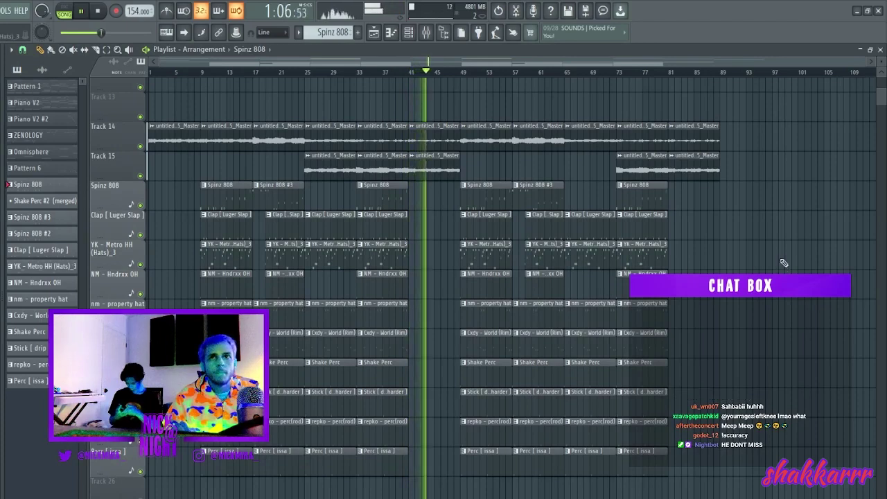
Delete all playlist clips from bar 49 onward and duplicate the updated first arrangement section twice to fill bars 49 to 128
right_click(467, 146)
mouse_move(499, 173)
left_mouse_down()
mouse_move(515, 485)
mouse_move(557, 273)
mouse_move(707, 121)
mouse_move(653, 128)
mouse_move(558, 408)
left_mouse_up()
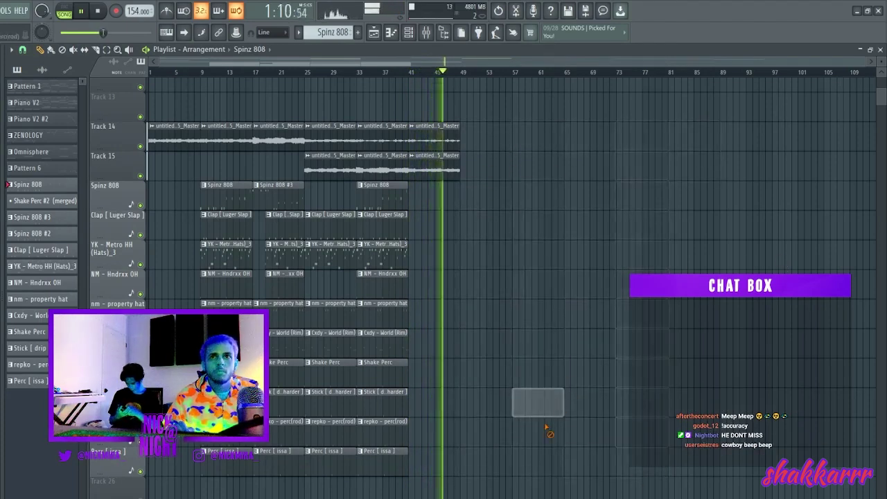
left_click_drag(224, 138, 436, 474)
key("ctrl+b")
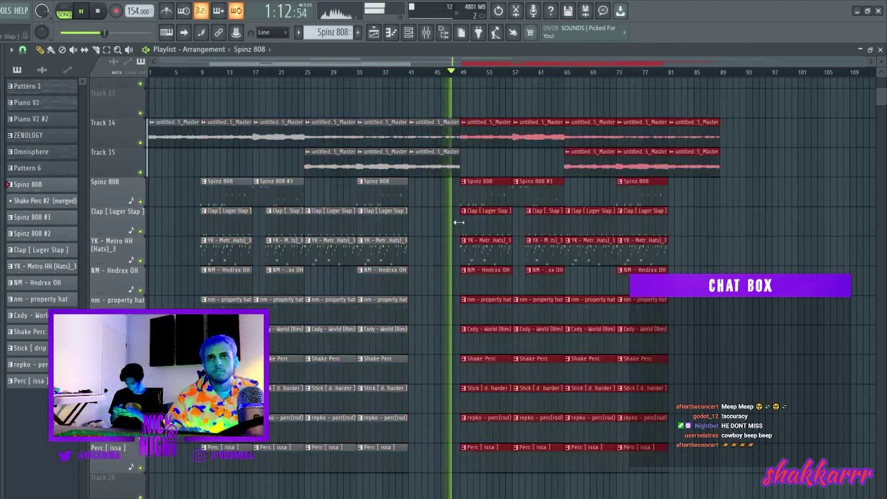
key("ctrl+b")
left_click(431, 78, "ctrl")
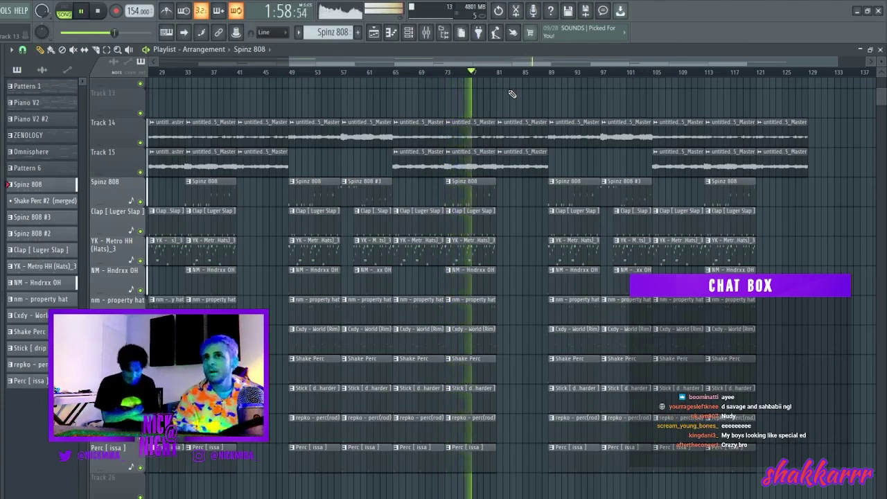
Route the Track 14 melody audio clip to mixer track 15
scroll(520, 149, "up", 3)
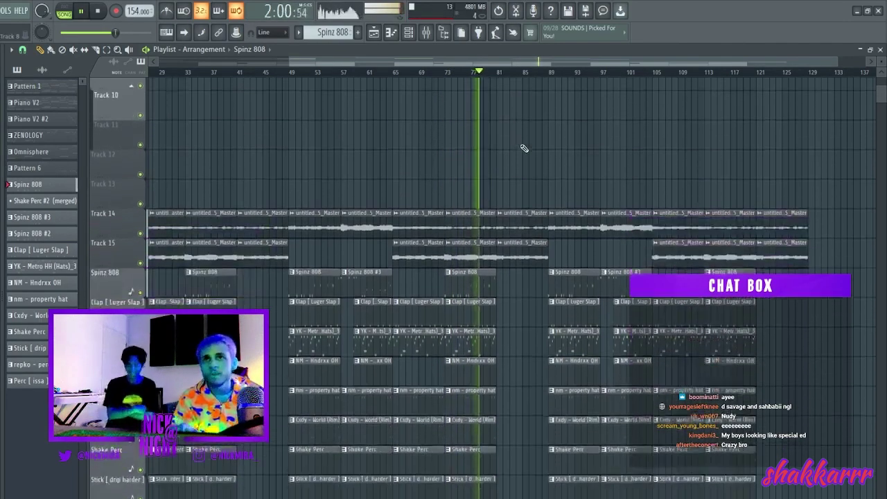
double_click(504, 232)
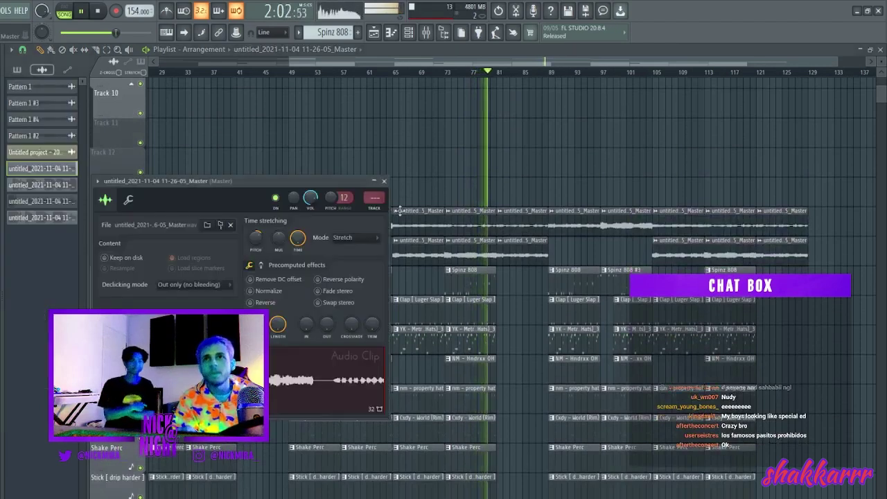
key("ctrl+l")
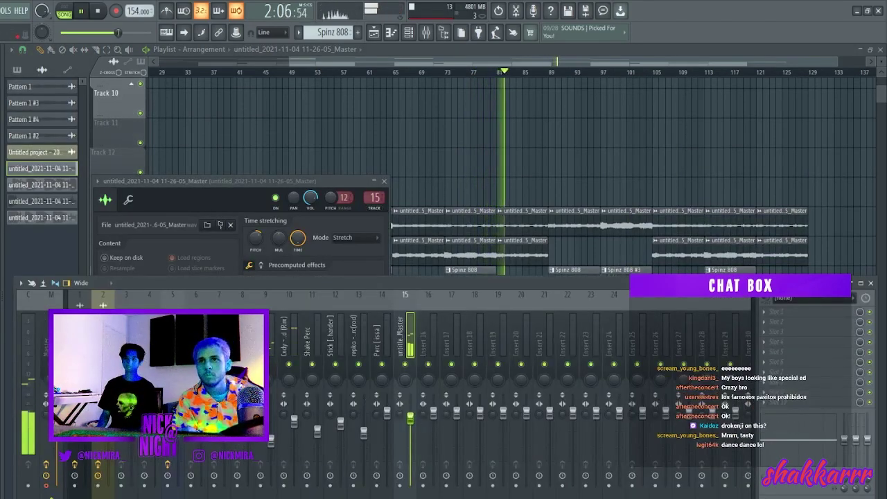
right_click(491, 184)
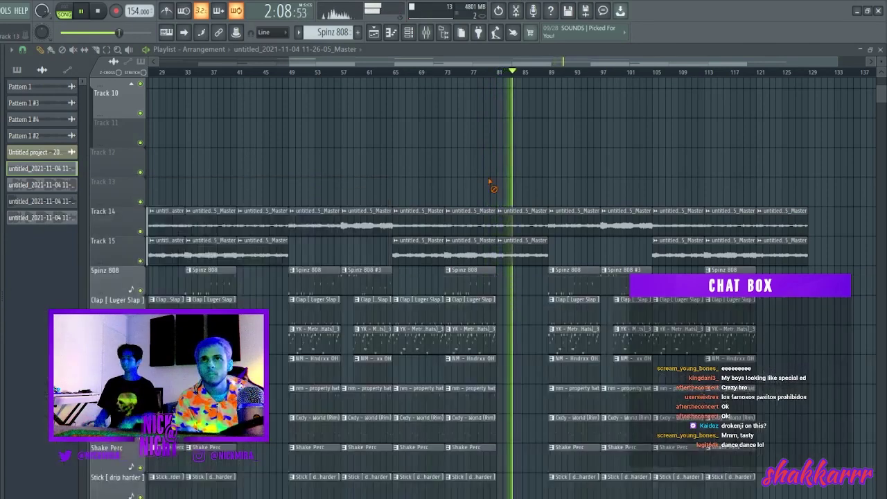
Restart playback at bar 73, check the melody clip's settings and delete the eight-bar Track 14 clip there
left_click(446, 73)
double_click(467, 254)
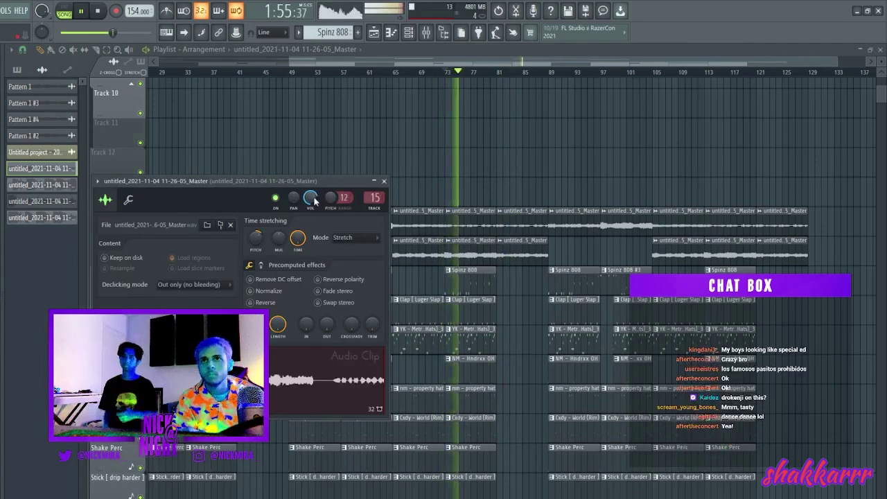
left_click(510, 218)
right_click(472, 223)
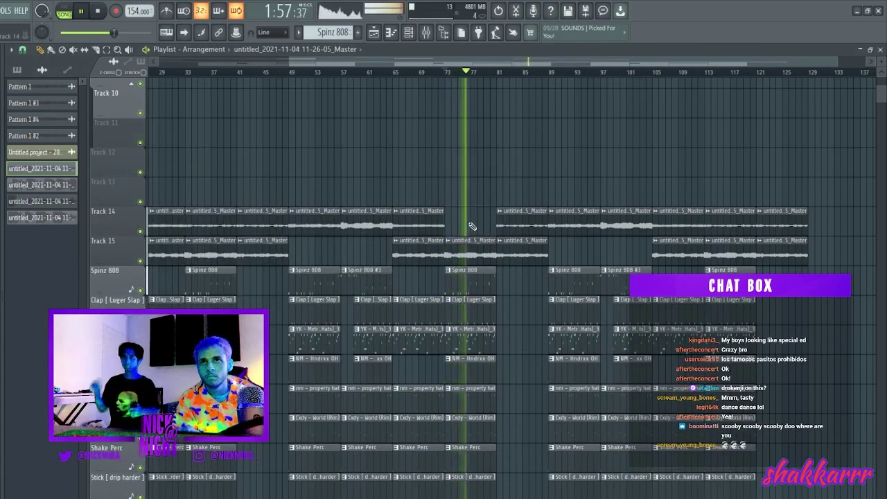
Replay from bar 73, open the YK - Metro HH (Hats)_3 notes and audition the melody on mixer track 15 in solo
scroll(478, 246, "down", 3)
key("space")
key("space")
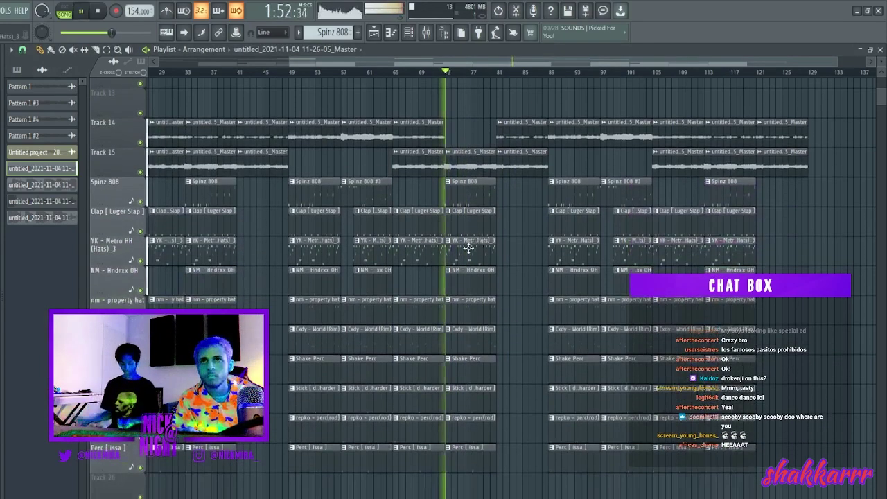
double_click(469, 247)
key("ctrl+a")
key("ctrl+d")
left_click(427, 33)
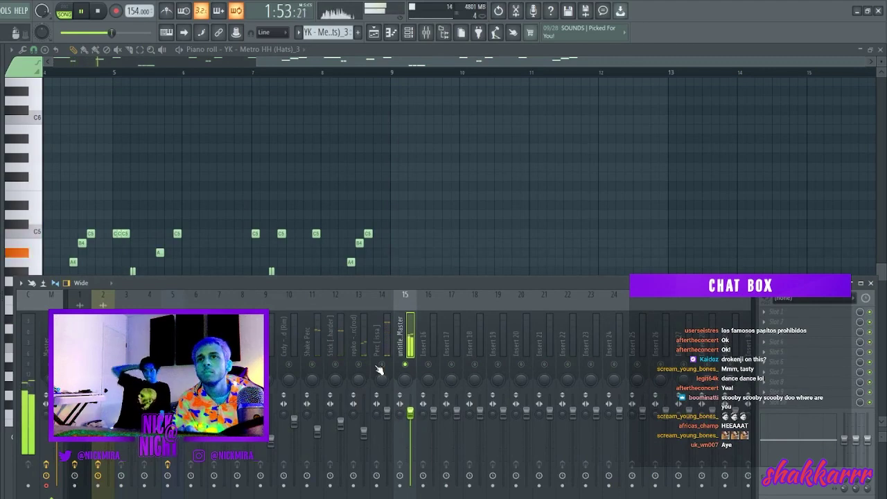
right_click(384, 361)
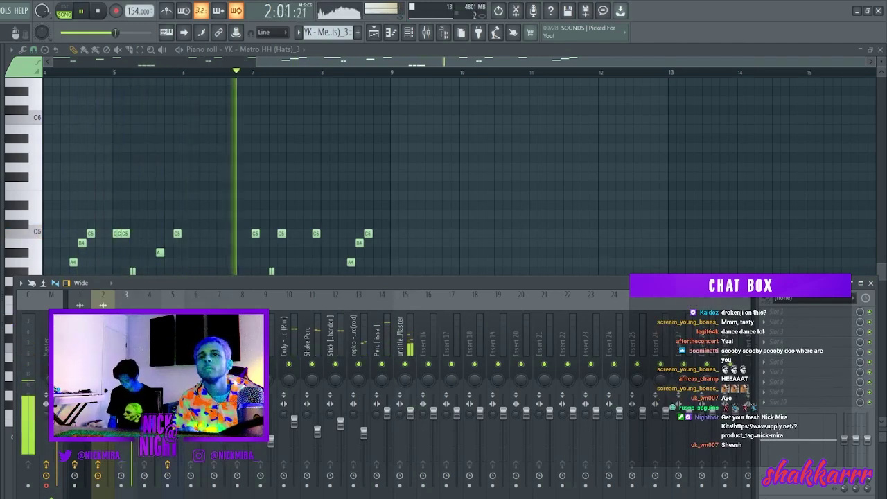
Raise the gain of the Fruity Limiter on the master track
left_click(42, 334)
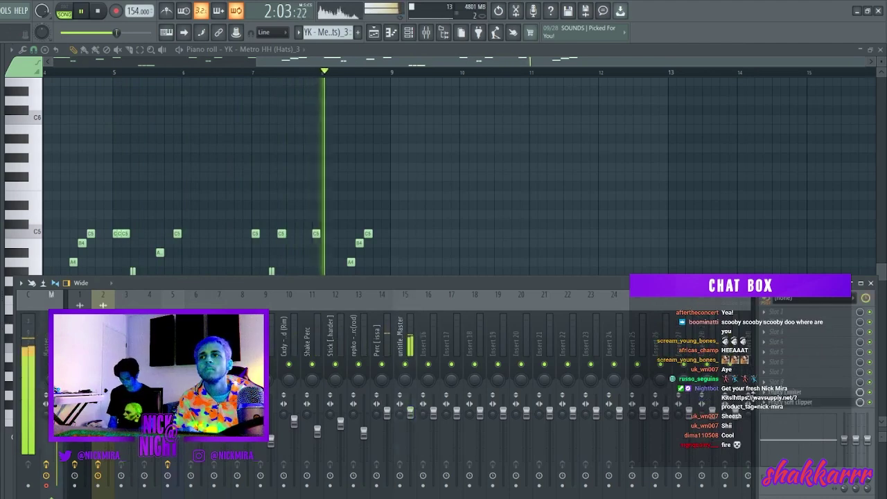
left_click(797, 394)
left_click_drag(55, 241, 55, 223)
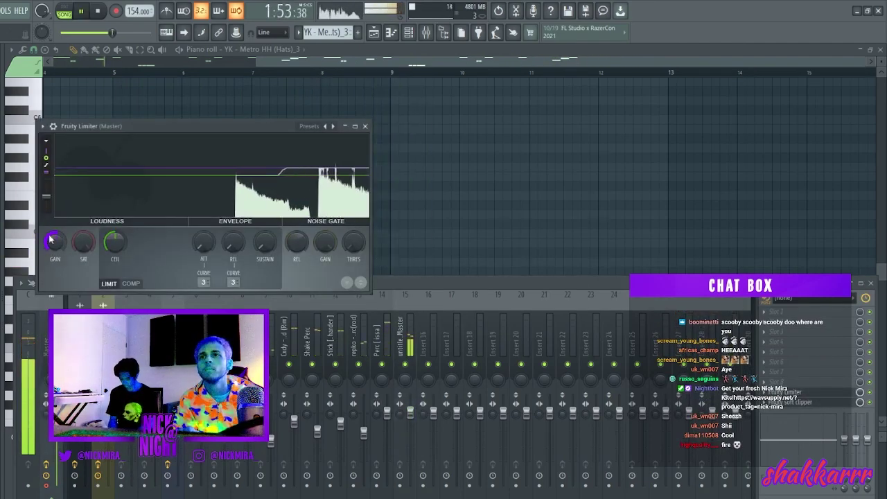
Solo individual percussion mixer tracks during playback and readjust the fader of track 8
left_click(303, 349)
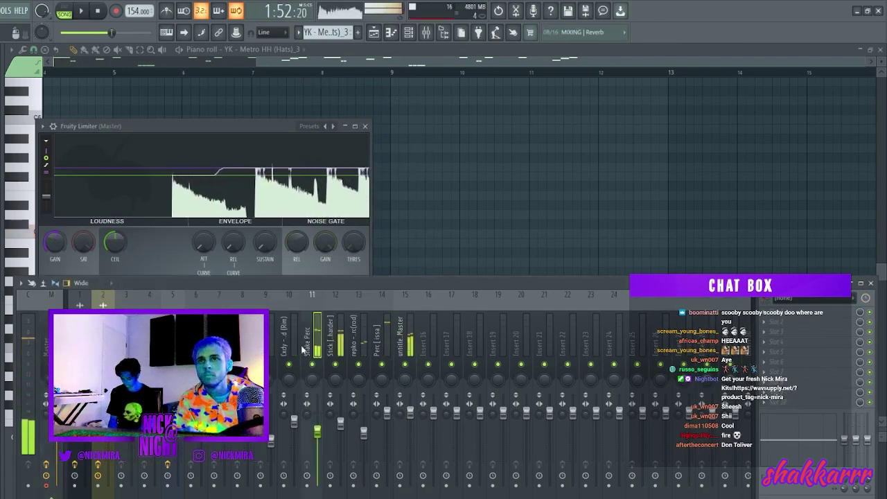
left_click(336, 364)
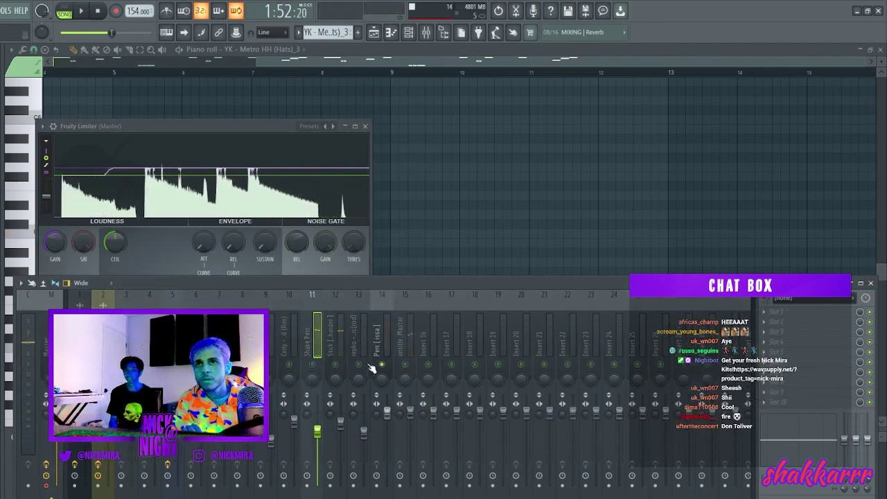
key("space")
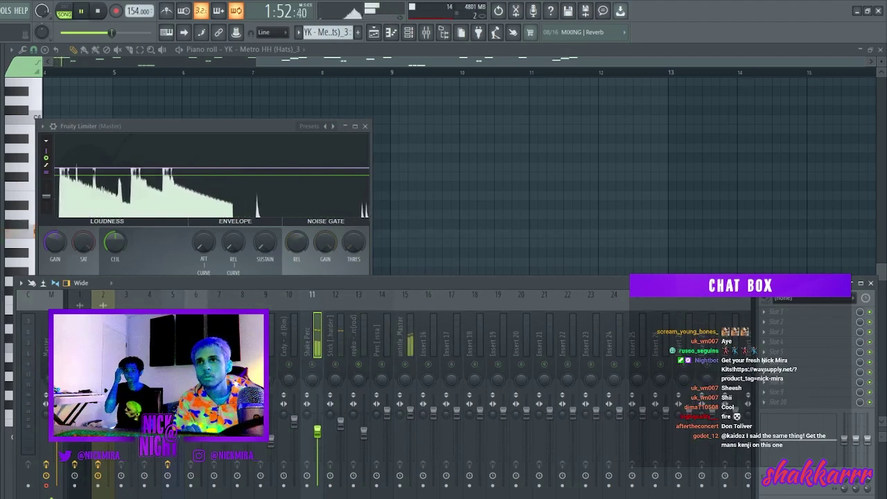
right_click(243, 364)
left_click(247, 438)
left_click_drag(248, 446, 248, 433)
right_click(242, 365)
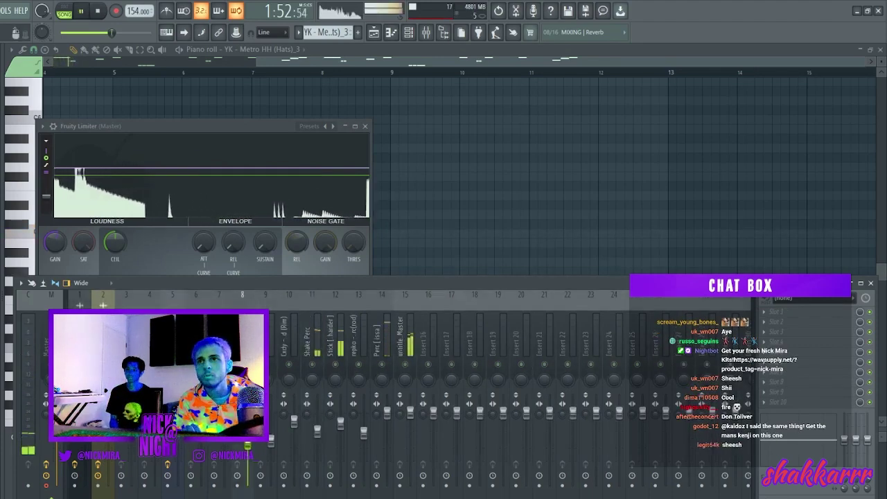
Lower the Shake Perc and Stick faders, and bring mixer tracks 8 to 14 down slightly as a group
left_click_drag(321, 435, 343, 441)
left_click_drag(243, 343, 381, 347)
left_click_drag(366, 433, 366, 435)
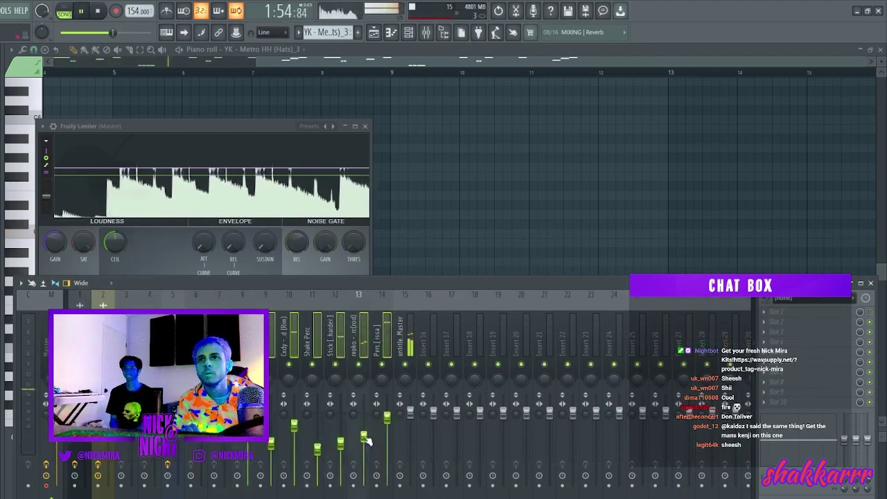
left_click(406, 323)
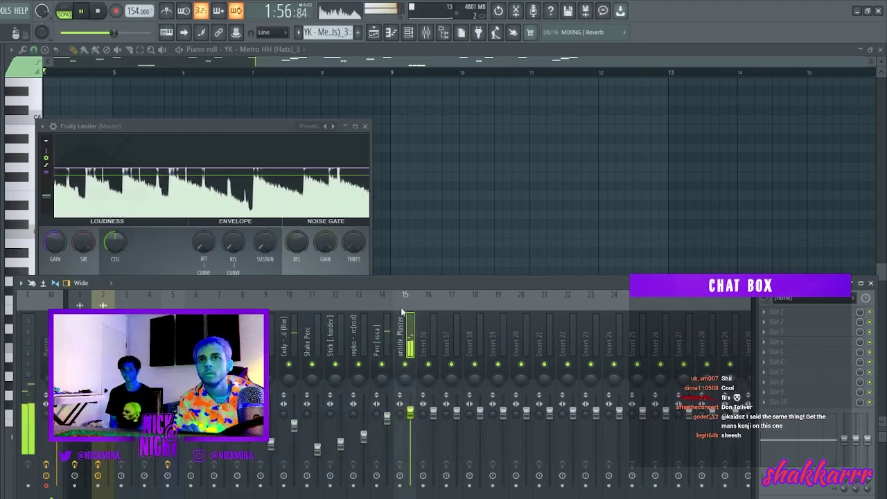
Review the Spinz 808 notes during playback and check the overall level in the Fruity Limiter on the master track
left_click(437, 159)
left_click(374, 32)
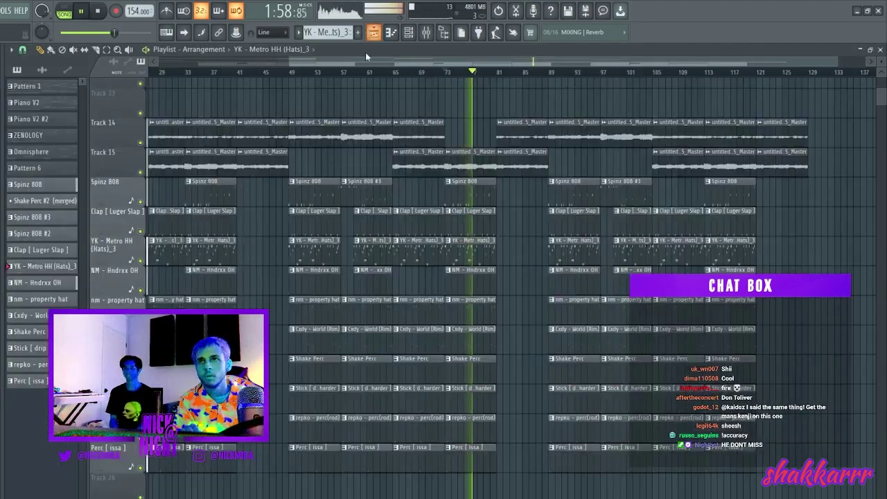
double_click(467, 189)
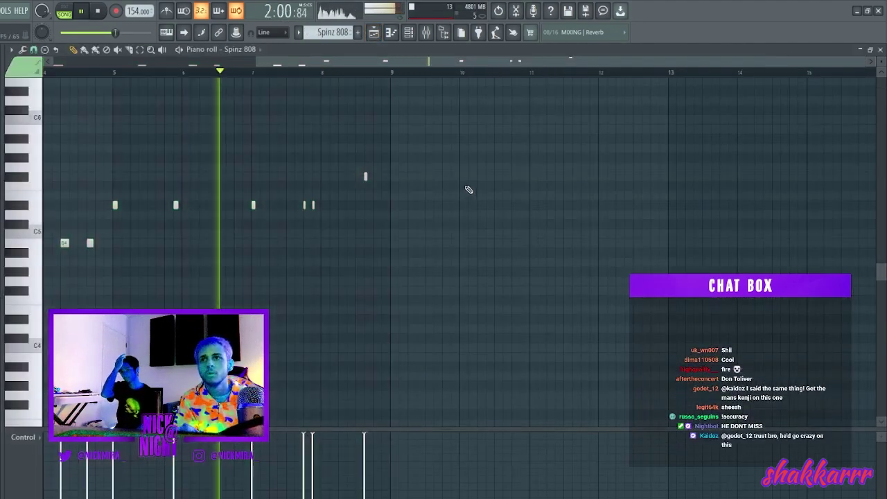
left_click(426, 32)
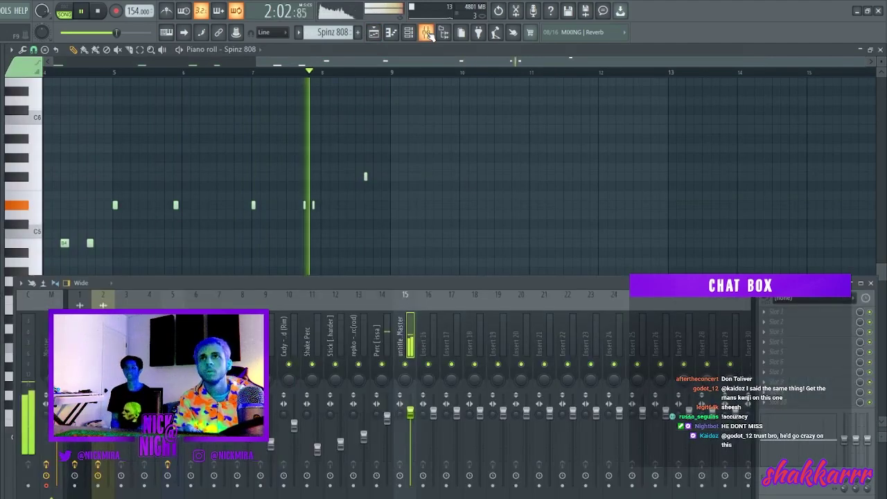
right_click(411, 202)
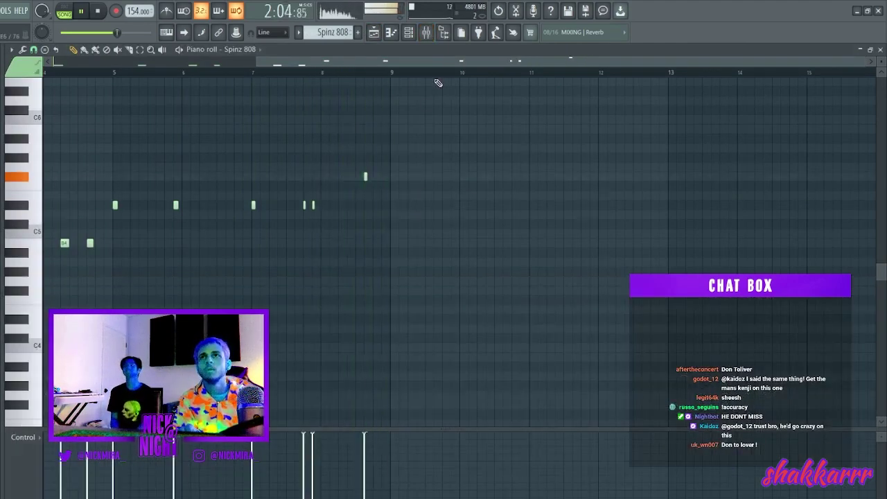
left_click(426, 33)
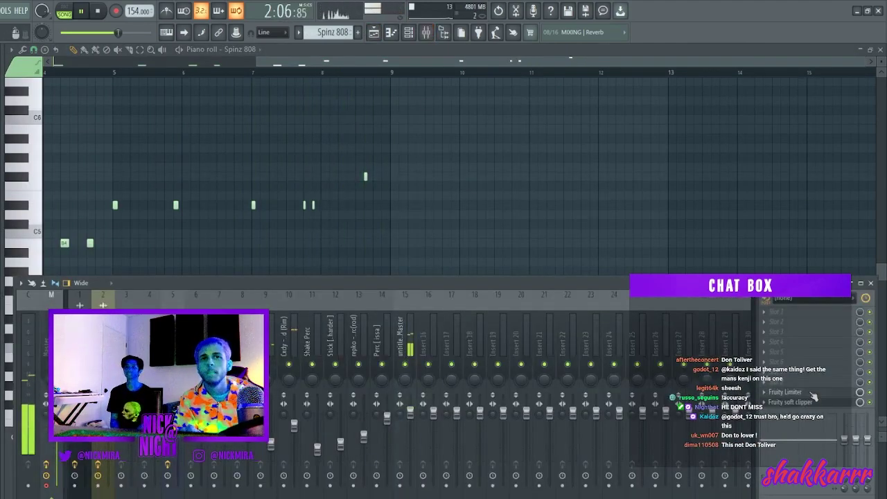
left_click(811, 392)
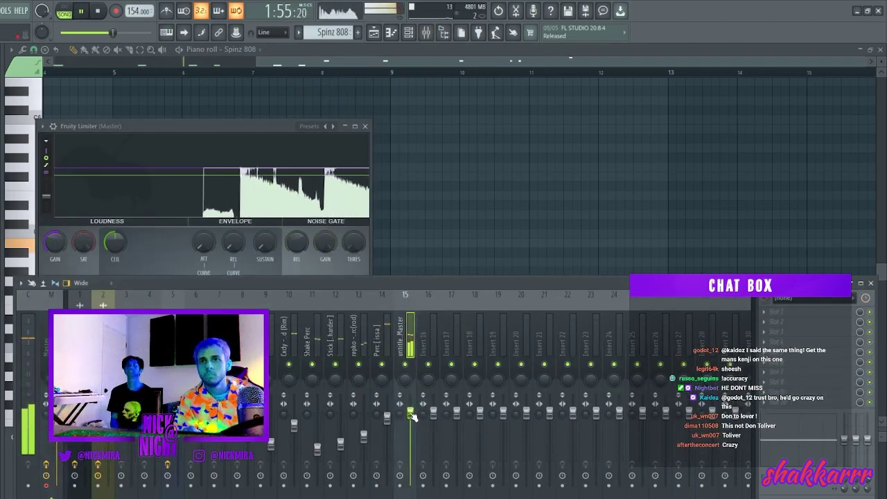
left_click(517, 188)
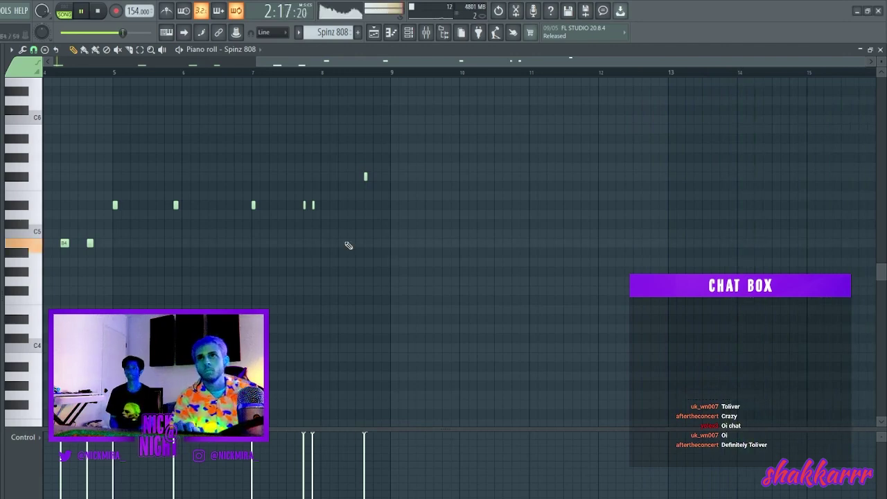
View the whole arrangement and review the YK - Metro HH (Hats)_3 notes while playback continues
key("F7")
right_click(354, 103)
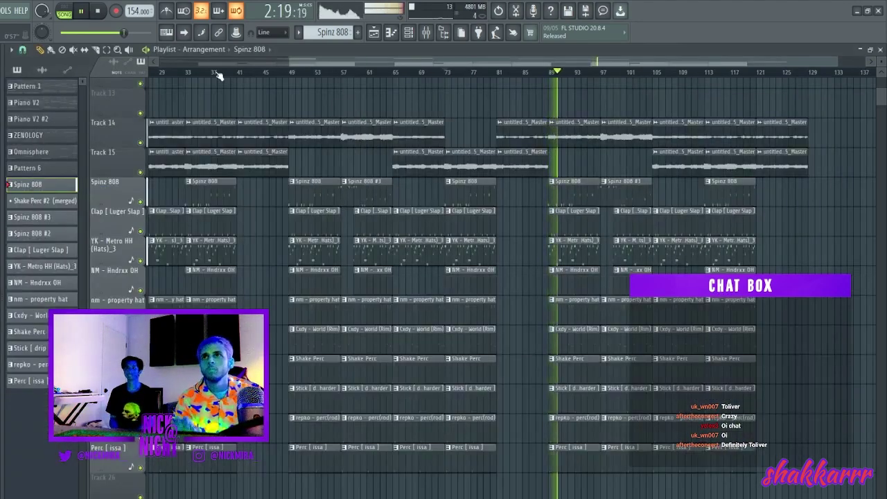
scroll(219, 75, "down", 2)
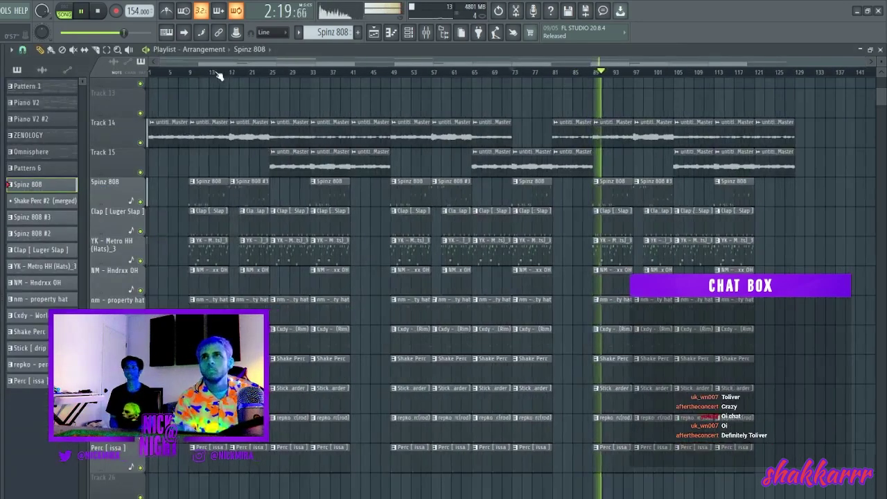
double_click(616, 253)
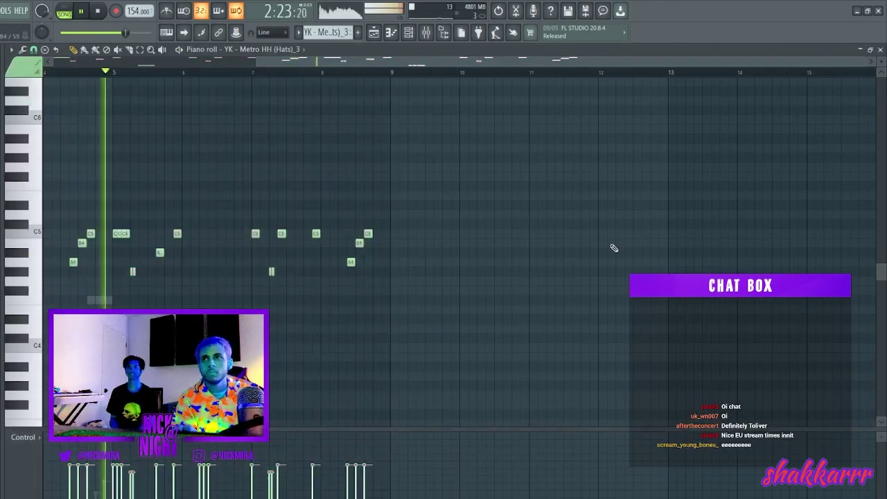
key("Escape")
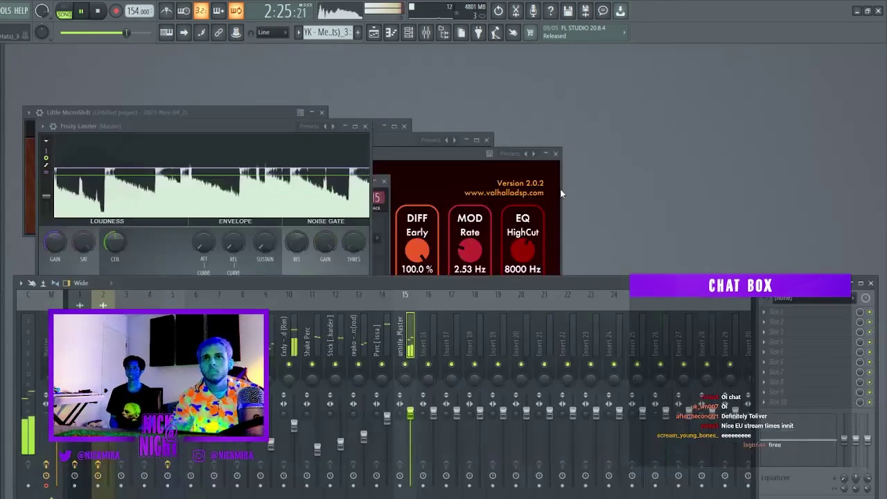
left_click(374, 32)
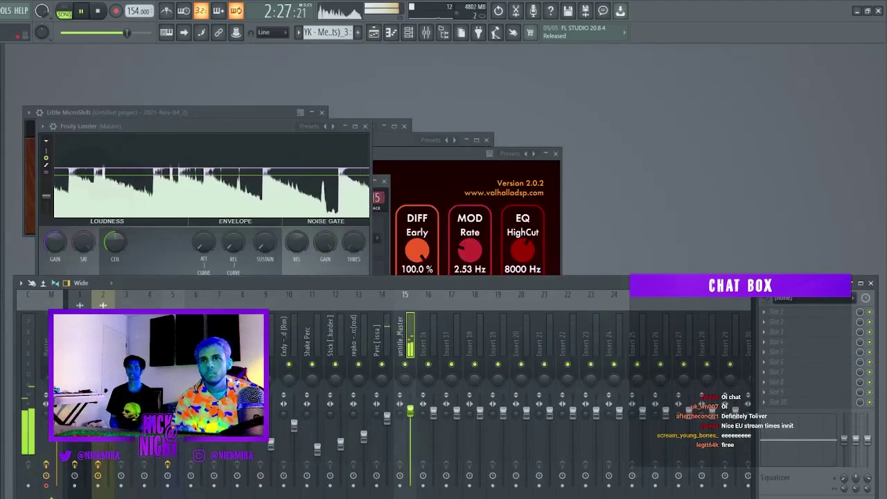
Replay the arrangement from about bar 89 and inspect the channel settings of the melody audio clip on Track 14
left_click(373, 33)
left_click(595, 72)
double_click(625, 134)
scroll(624, 134, "up", 4)
scroll(562, 199, "up", 4)
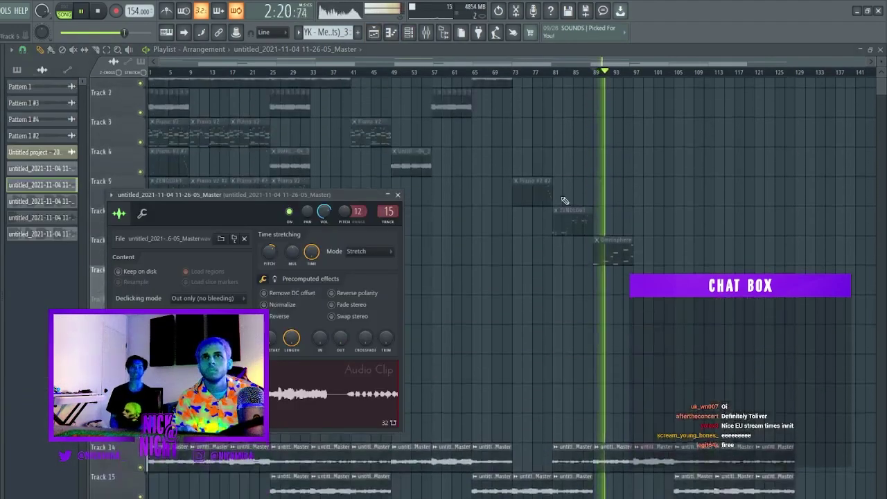
scroll(562, 192, "down", 5)
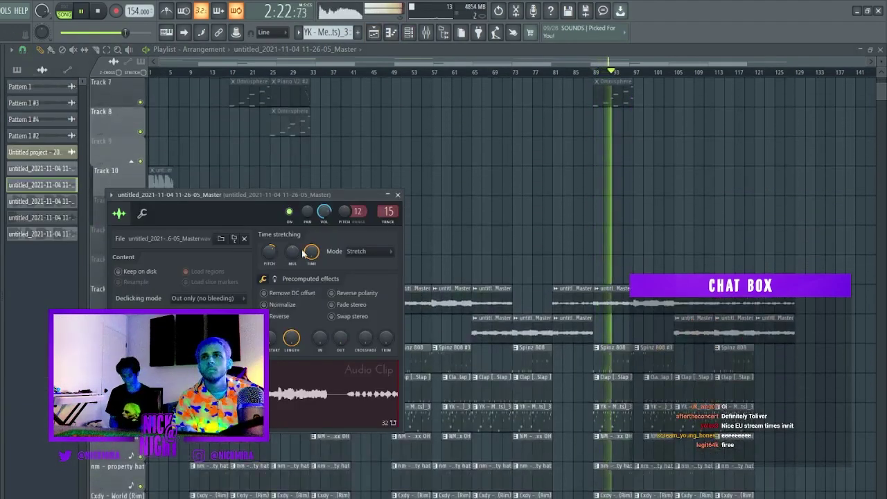
key("Escape")
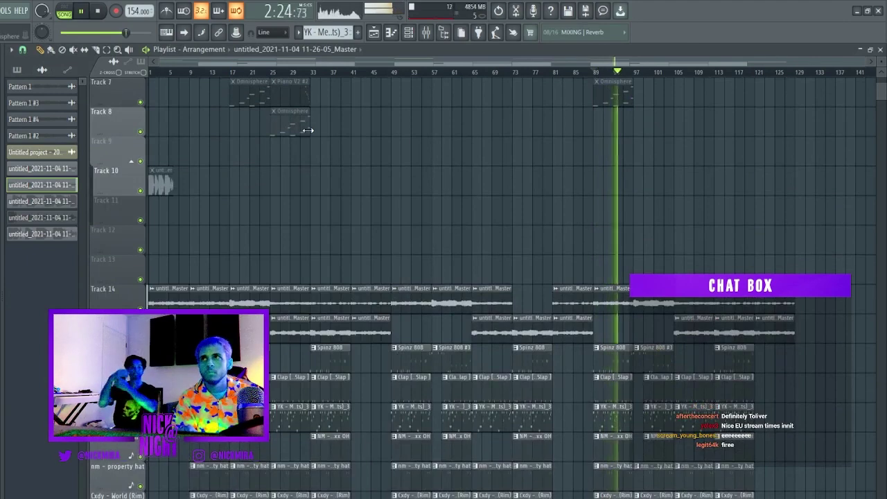
Add Fruity Reeverb 2 to slot 4 of the melody's mixer track 15 and listen to the rest of the beat
double_click(611, 291)
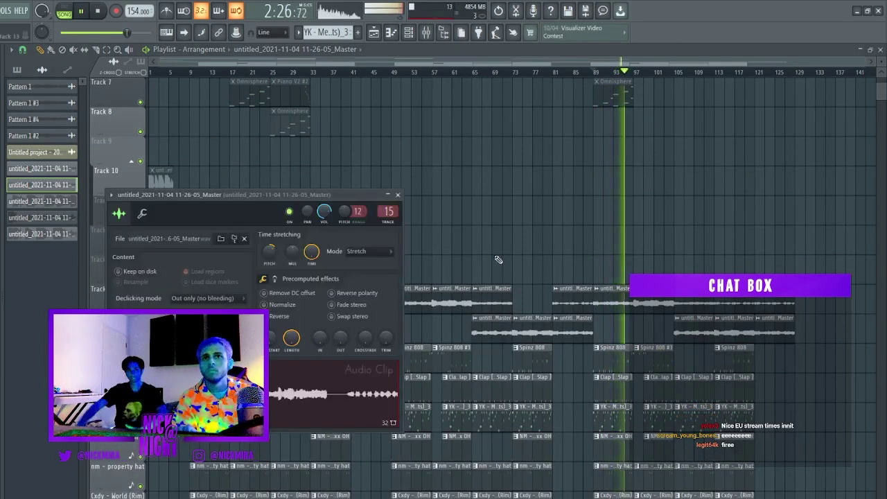
left_click(426, 34)
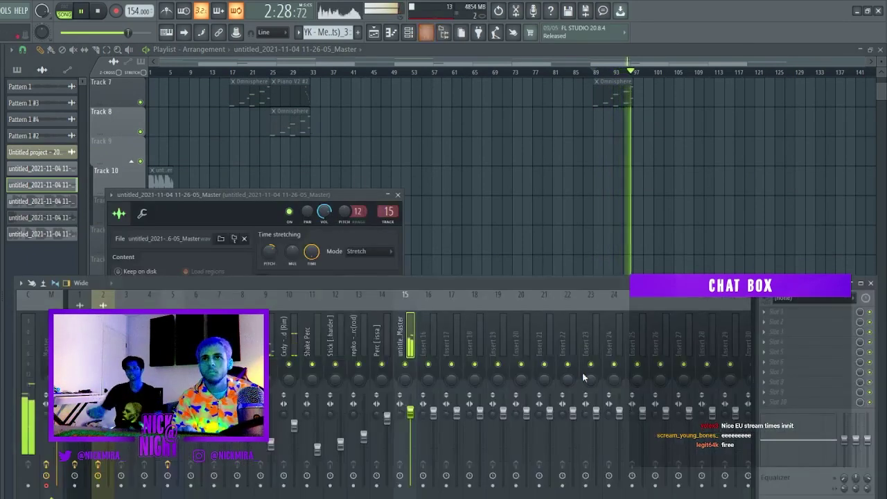
left_click(420, 341)
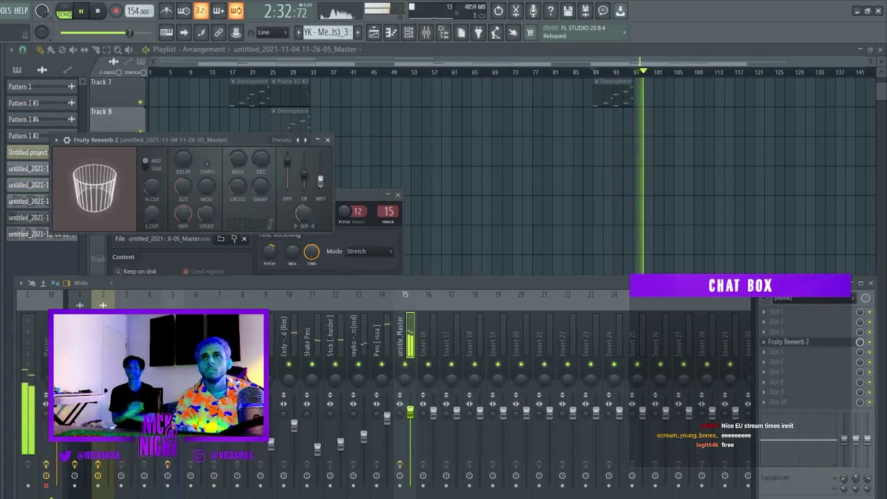
key("F12")
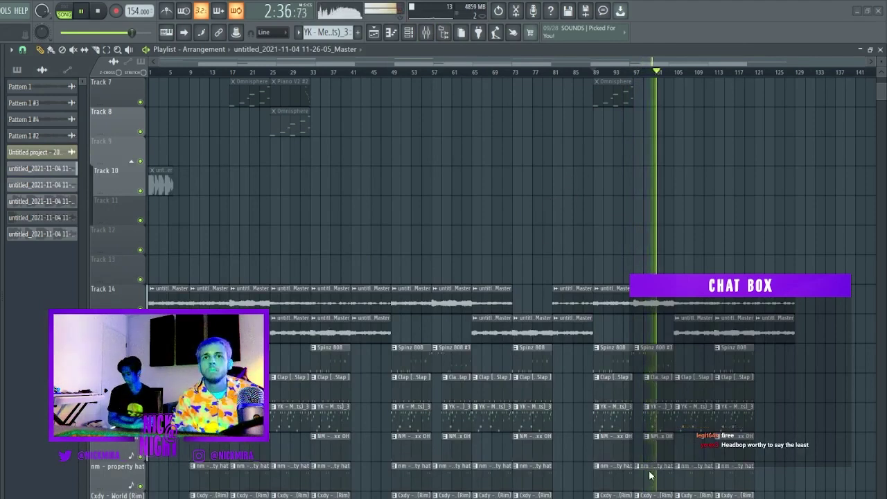
key("space")
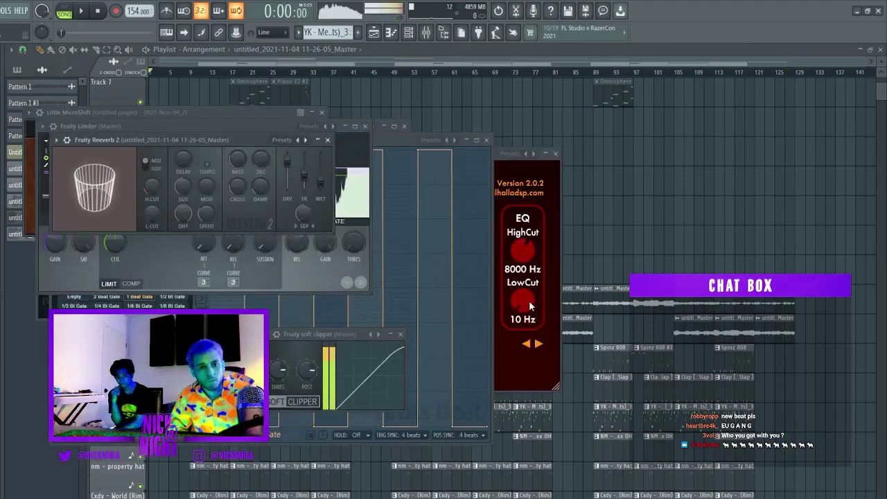
Find mixer track 5 with the Edison recorder and set its external audio input to none
left_click(426, 32)
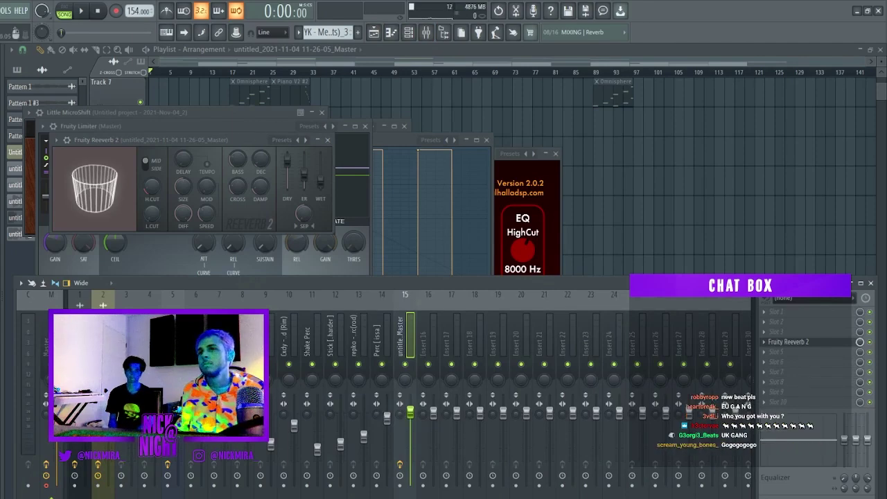
left_click(126, 347)
left_click(102, 346)
left_click(149, 347)
left_click(126, 347)
left_click(103, 346)
left_click(80, 347)
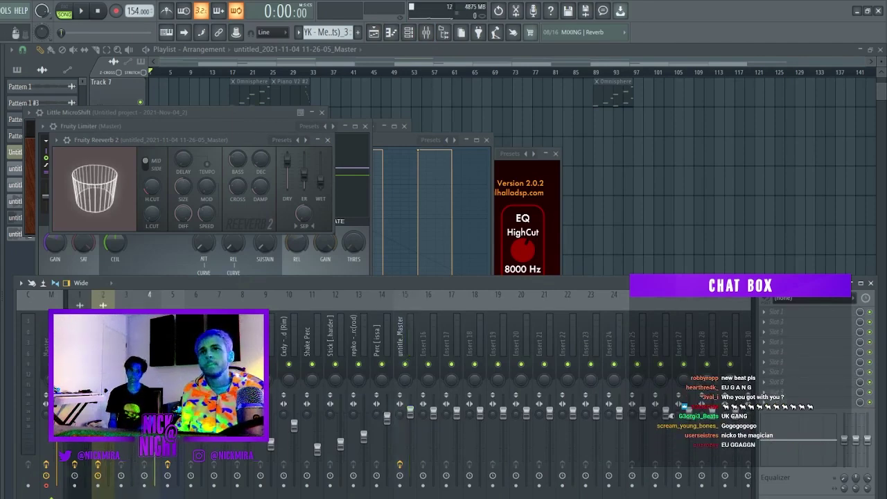
left_click(173, 346)
left_click(796, 298)
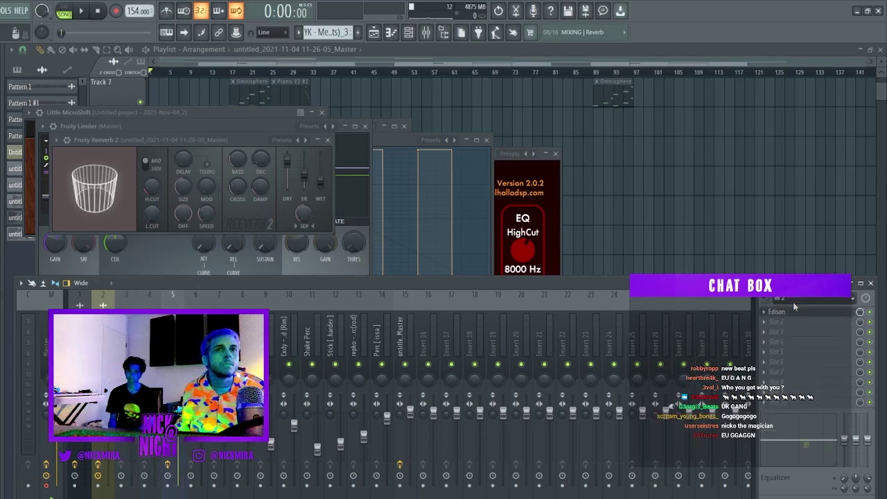
left_click(794, 366)
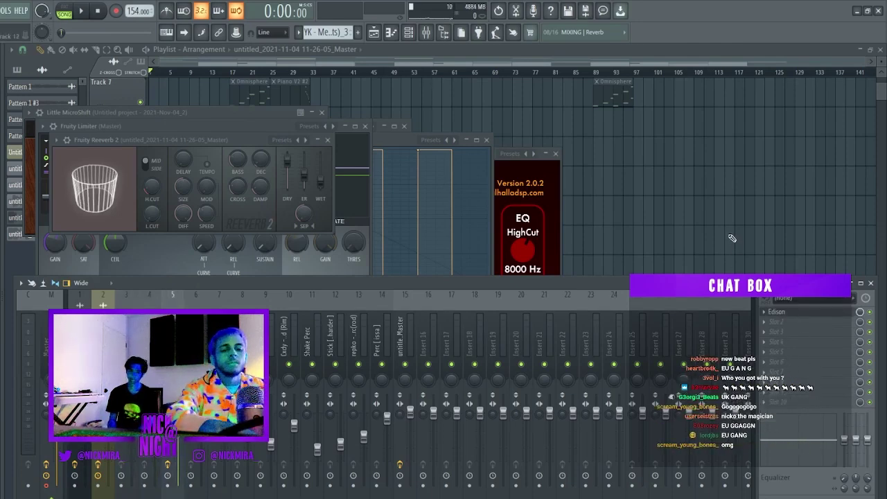
Clear the open windows and play the arrangement from bar 9 while viewing the upper playlist tracks
key("F12")
key("space")
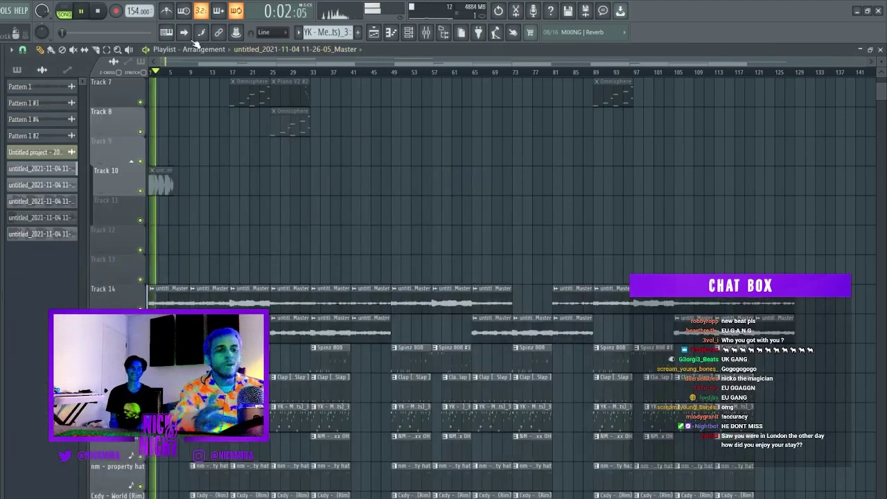
left_click(192, 72)
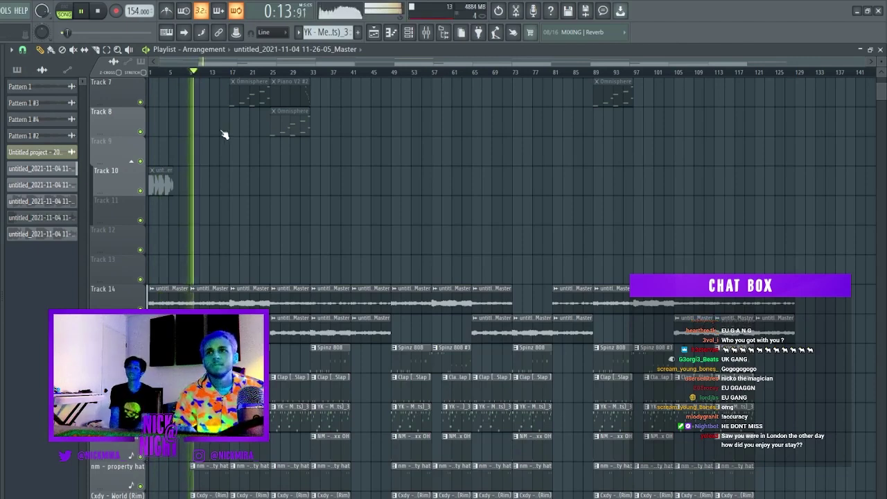
scroll(184, 186, "up", 3)
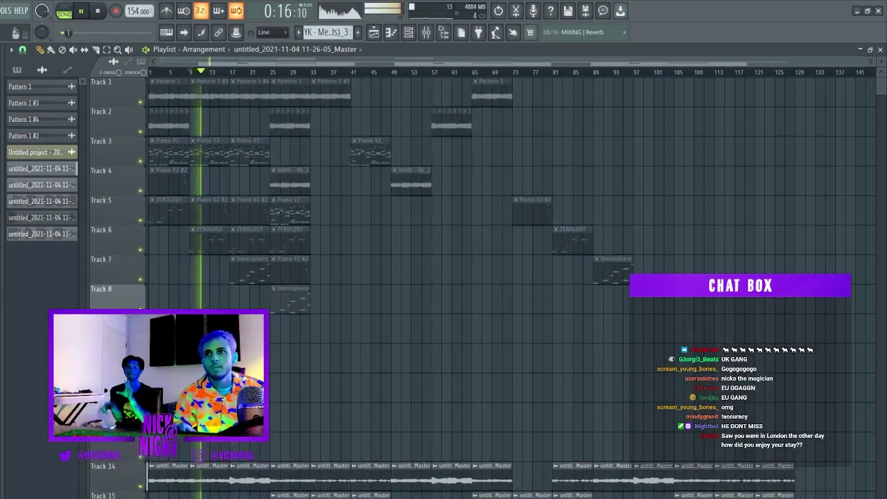
Stop playback and mute all playlist tracks except Tracks 1 to 8, which hold the original melody ideas
key("space")
right_click(140, 308)
left_click(141, 279)
left_click(141, 250)
left_click(141, 221)
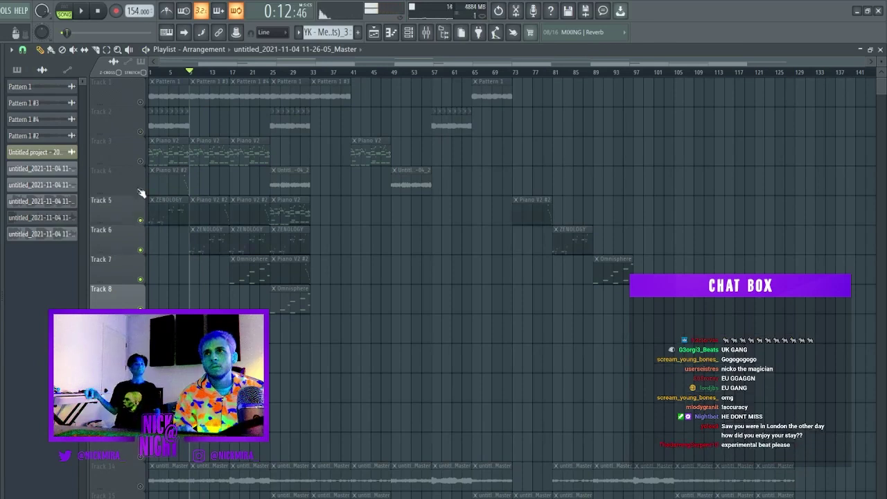
left_click(140, 190)
left_click(140, 161)
left_click(141, 132)
left_click(140, 102)
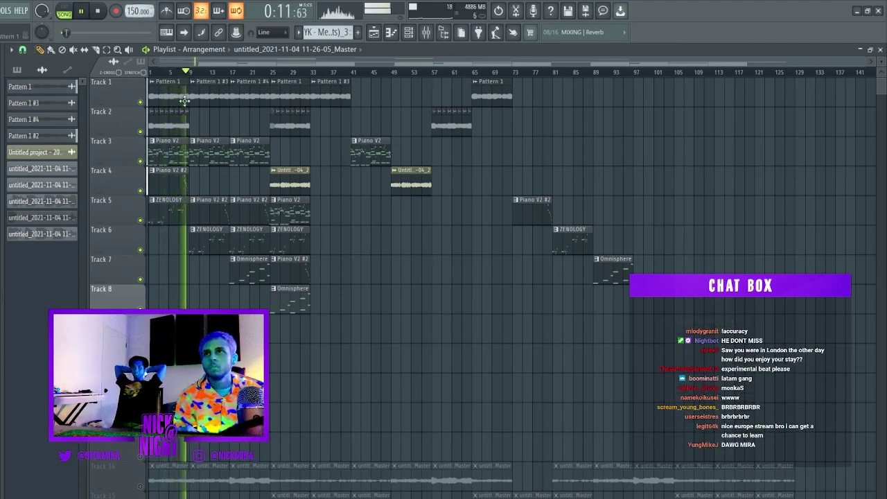
Lower the project tempo to 139 BPM and play the melody ideas with bars 1 to 96 selected as the playback range
left_click_drag(139, 12, 139, 17)
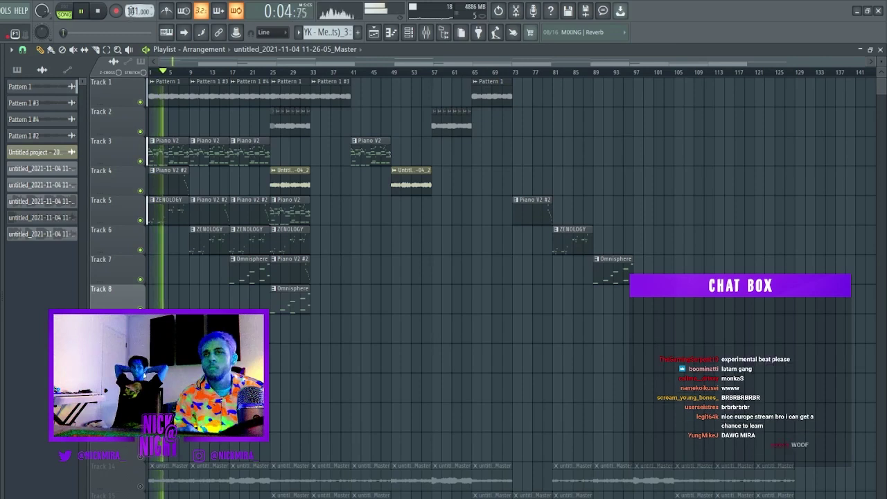
left_click_drag(139, 11, 139, 15)
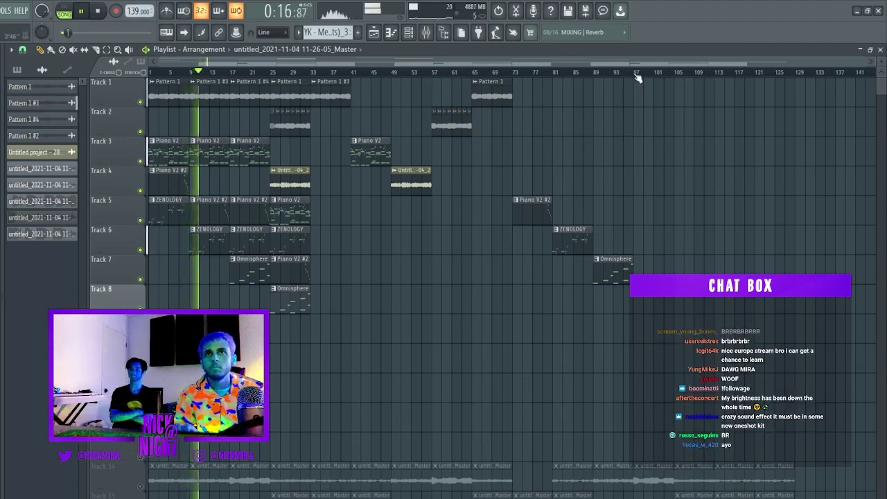
key("ctrl+a")
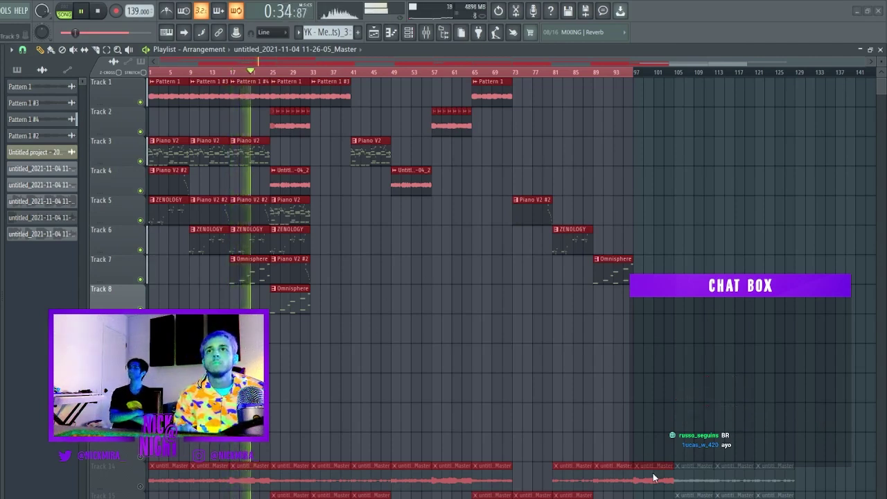
key("space")
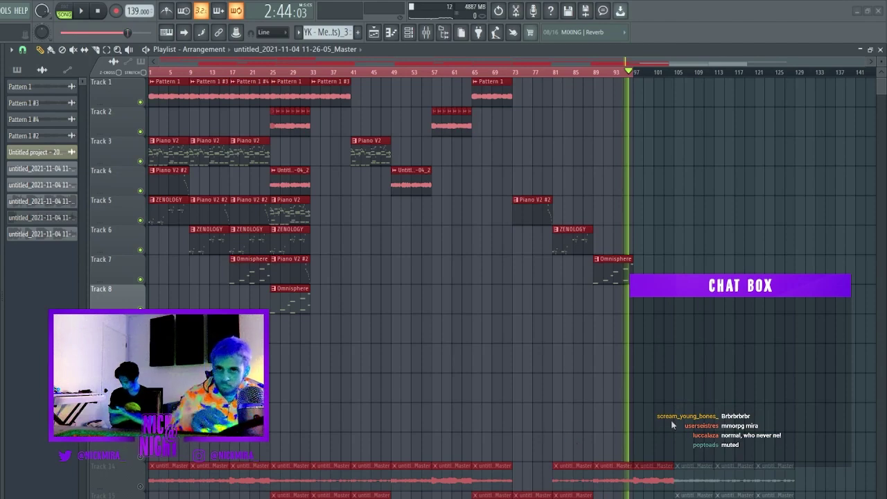
left_click(604, 191)
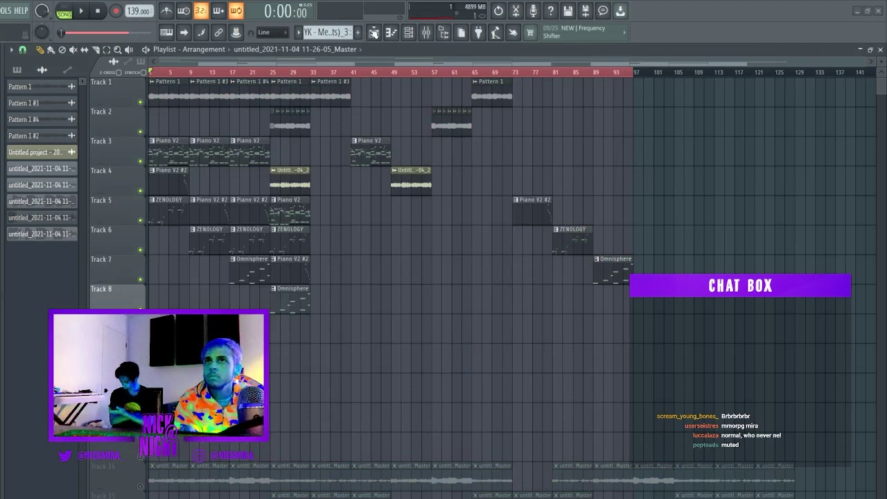
Start a new project and replace the Sampler in the channel rack with the miniKORG synth
left_click(375, 34)
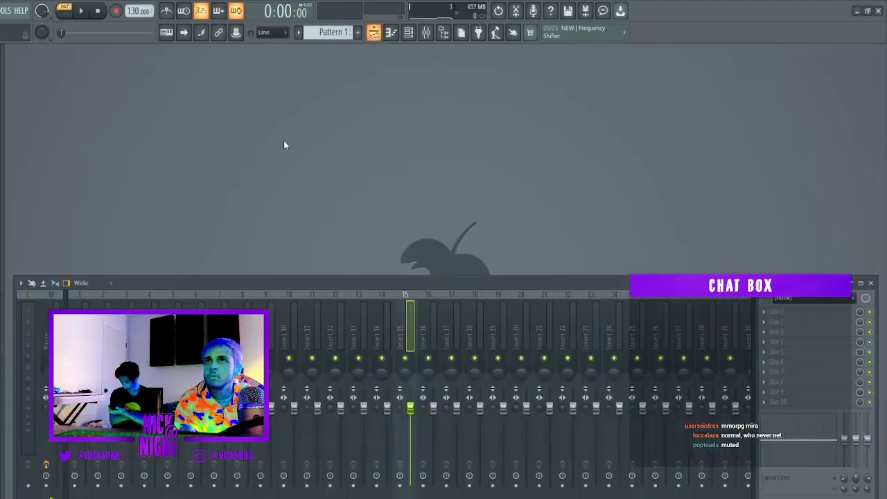
left_click(410, 36)
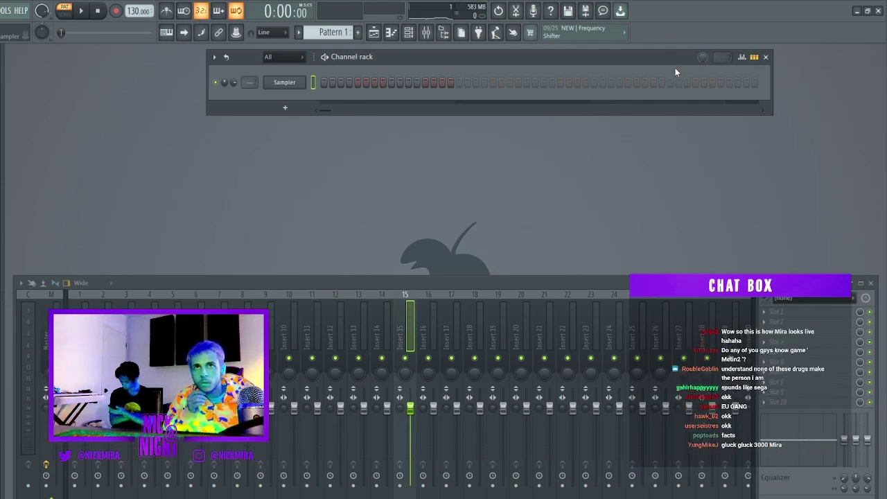
left_click(612, 75)
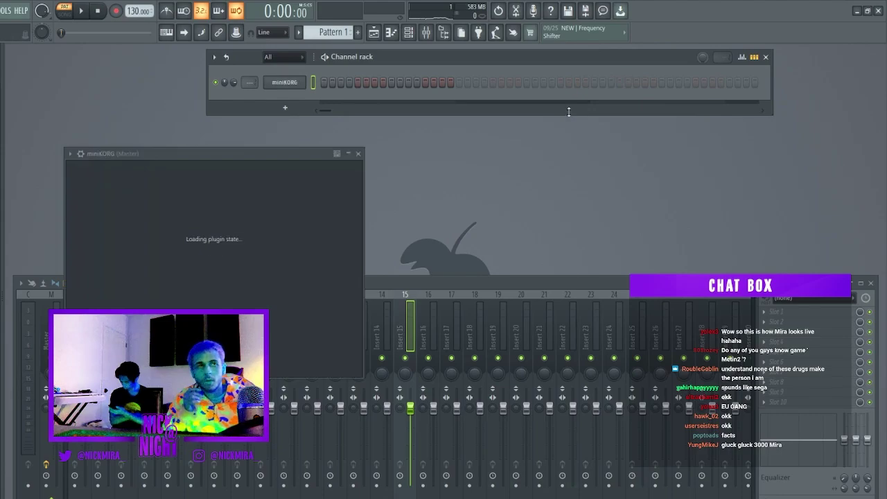